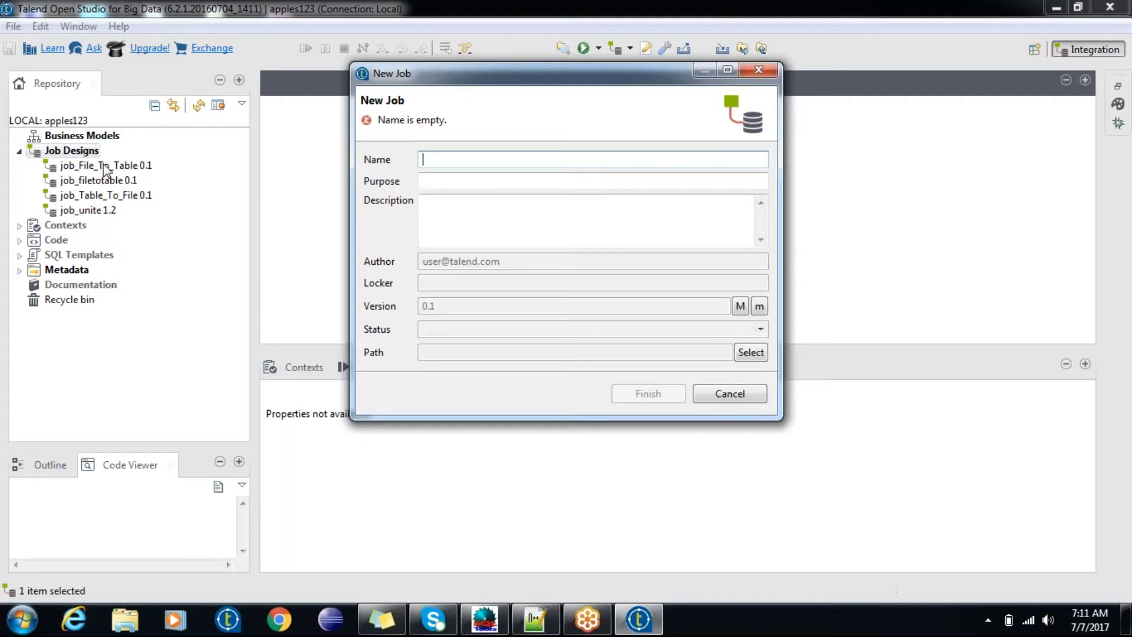
# - Create a new job named job_session3 under Job Designs, leaving its purpose and description blank
pyautogui.click(731, 393)
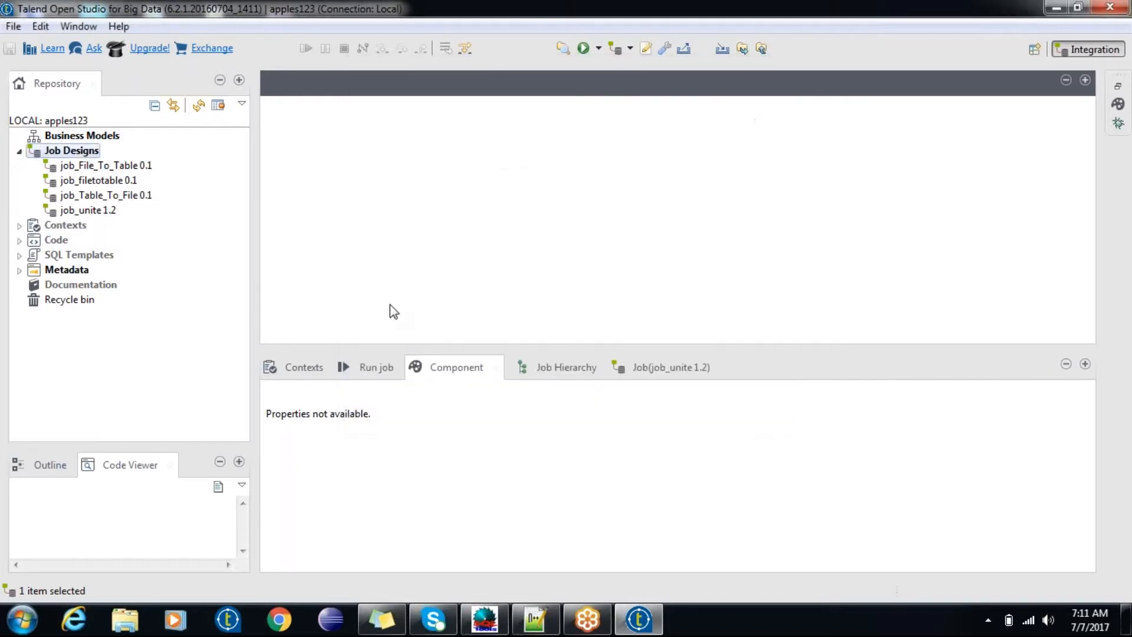
pyautogui.rightClick(70, 151)
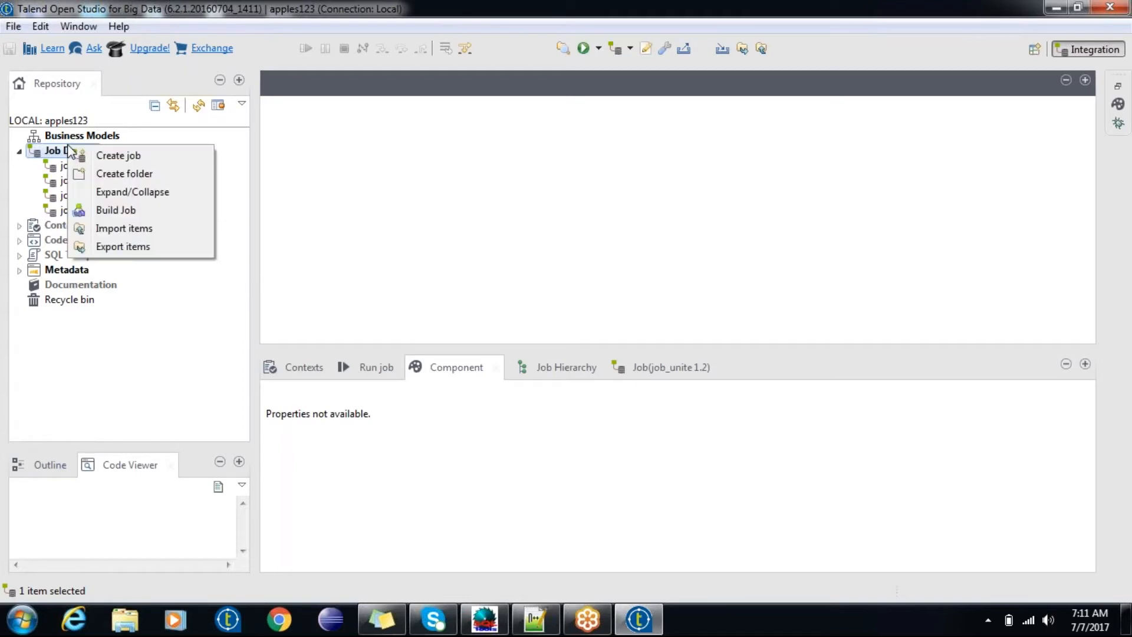
pyautogui.click(131, 157)
pyautogui.write('job_session3')
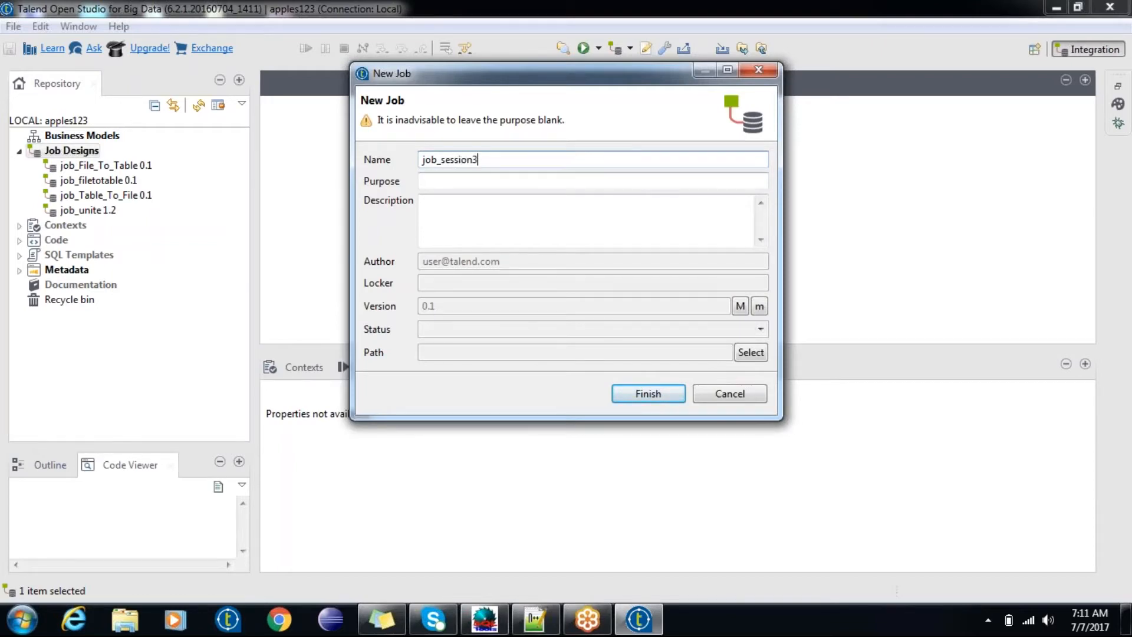
pyautogui.press('Return')
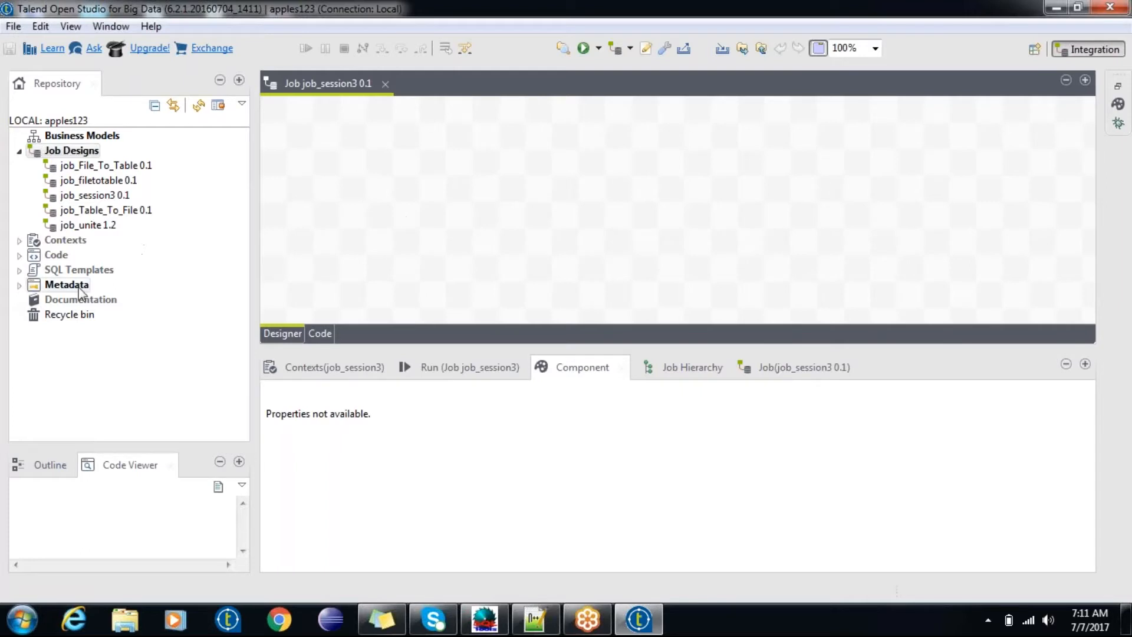
# - Expand the metadata's database connections and place the oracle_dev connection on the job canvas as a tOracleInput component
pyautogui.click(19, 286)
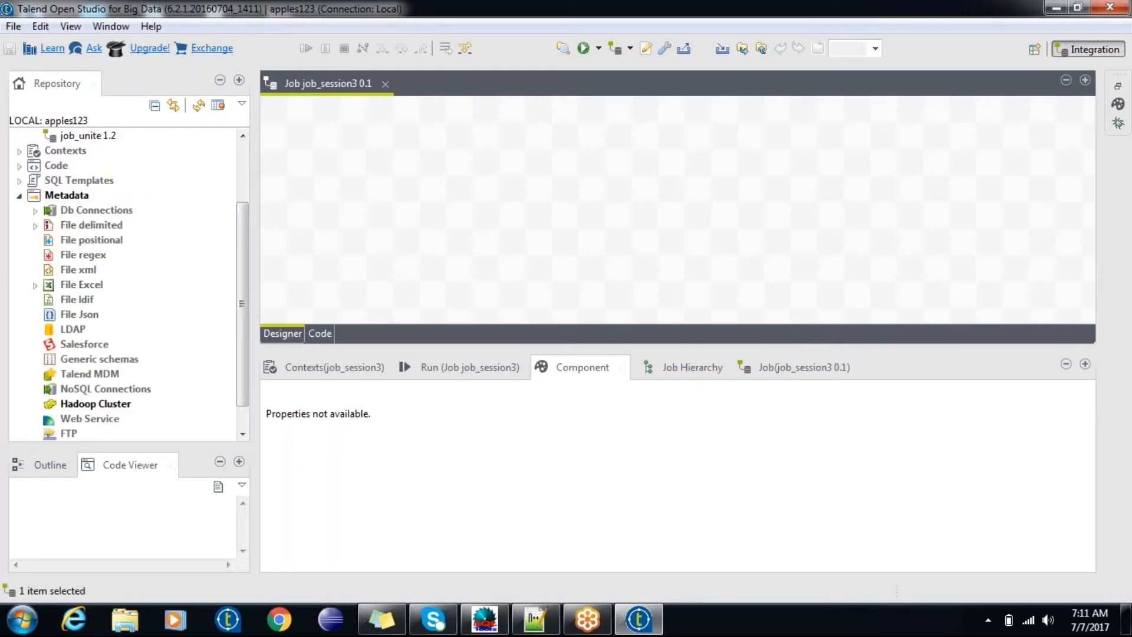
pyautogui.click(35, 210)
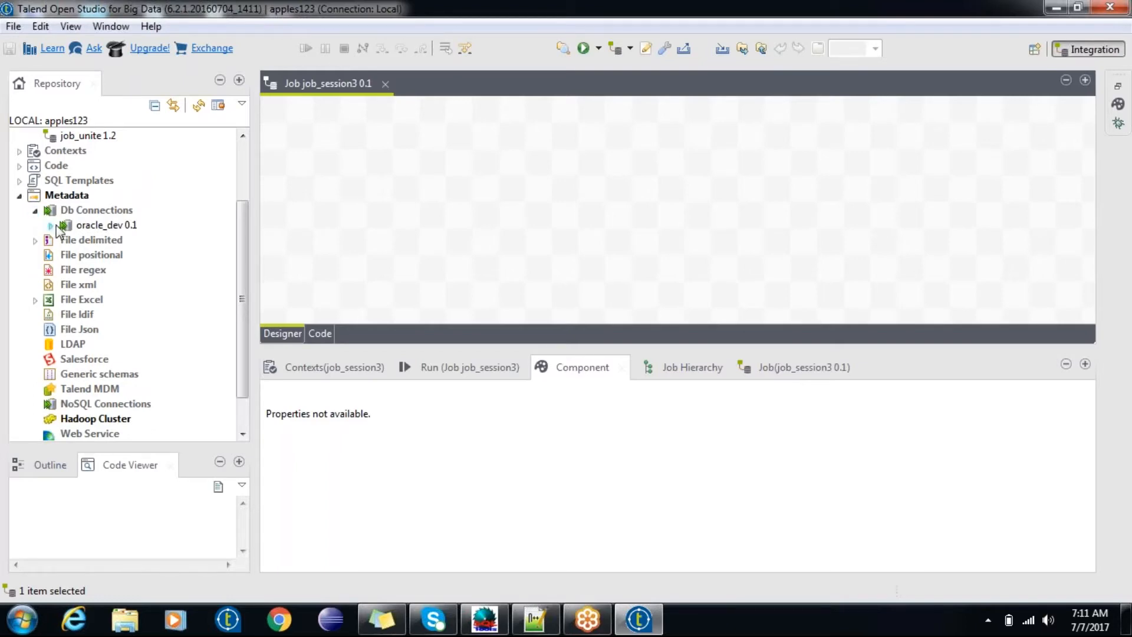
pyautogui.click(51, 225)
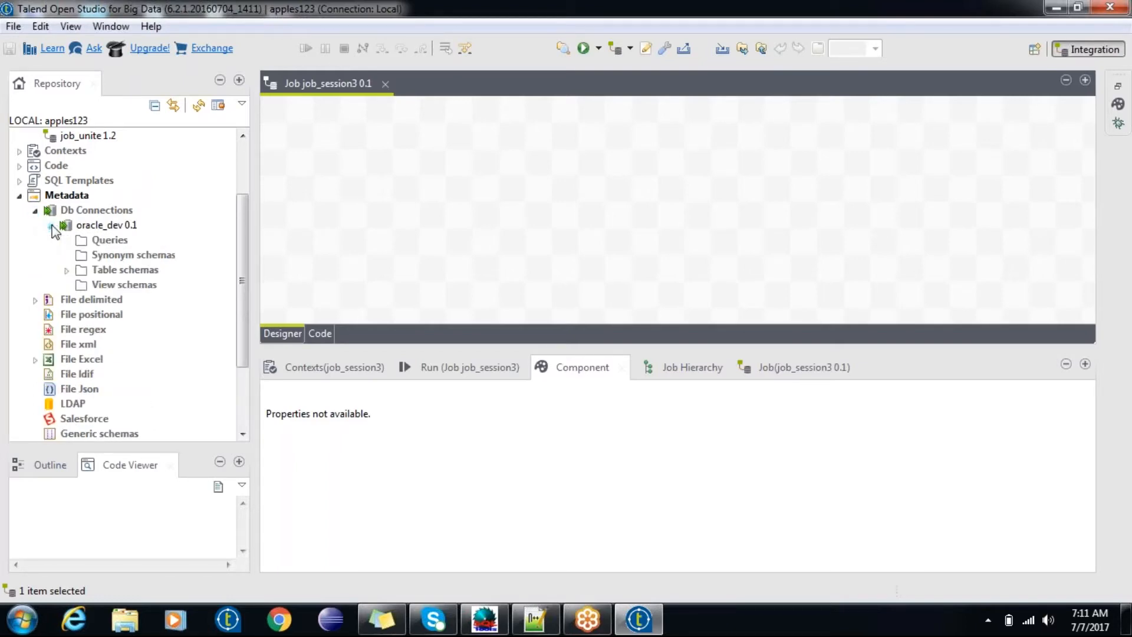
pyautogui.click(52, 226)
pyautogui.click(52, 225)
pyautogui.click(97, 226)
pyautogui.moveTo(97, 225); pyautogui.dragTo(359, 191)
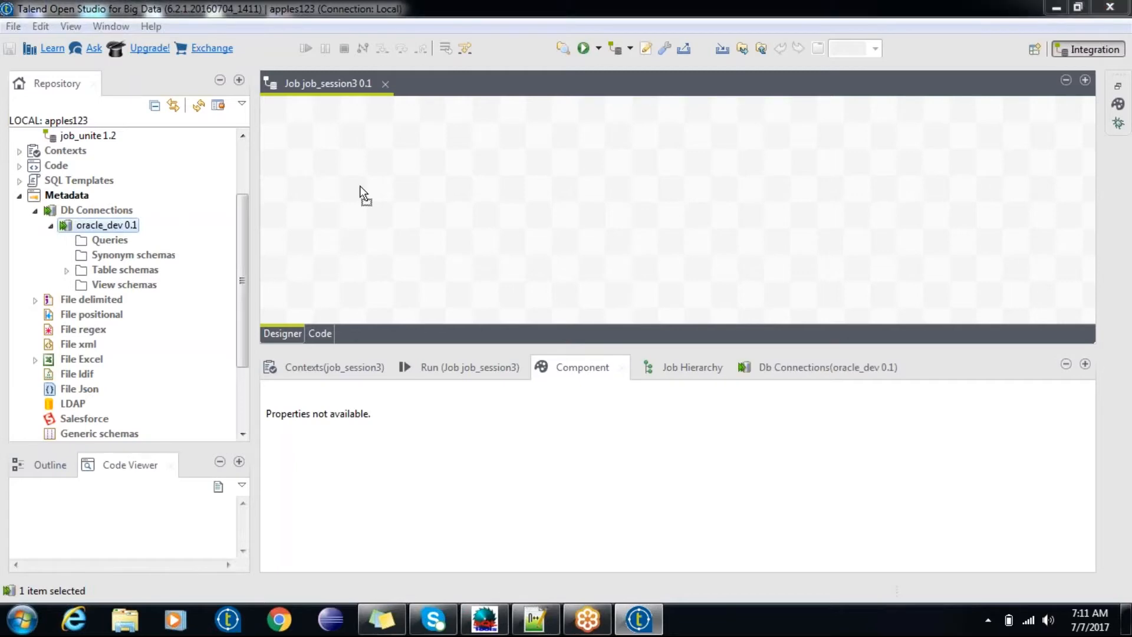
pyautogui.doubleClick(467, 155)
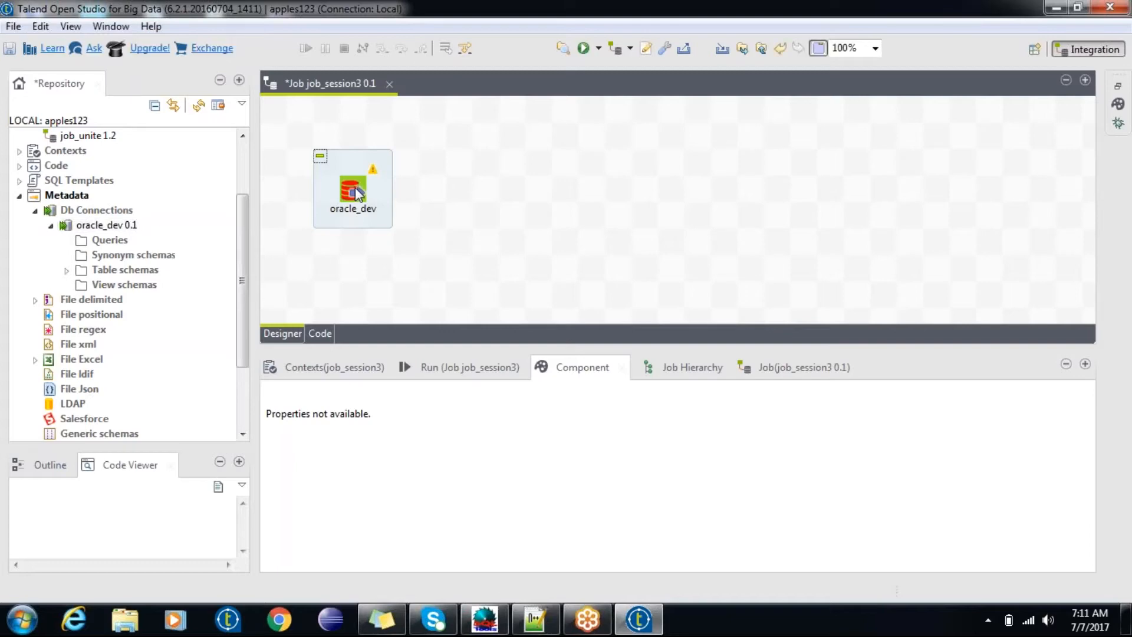
# - Inspect the oracle_dev component's basic settings in an enlarged settings area, and delete the component from the canvas
pyautogui.click(355, 187)
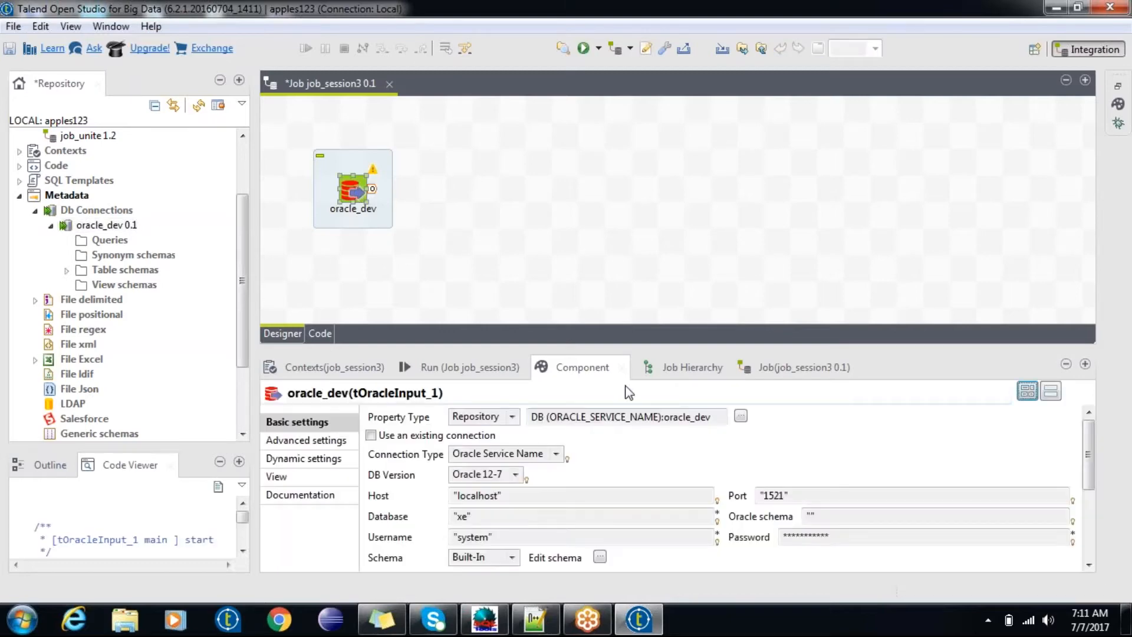
pyautogui.moveTo(585, 348); pyautogui.dragTo(584, 267)
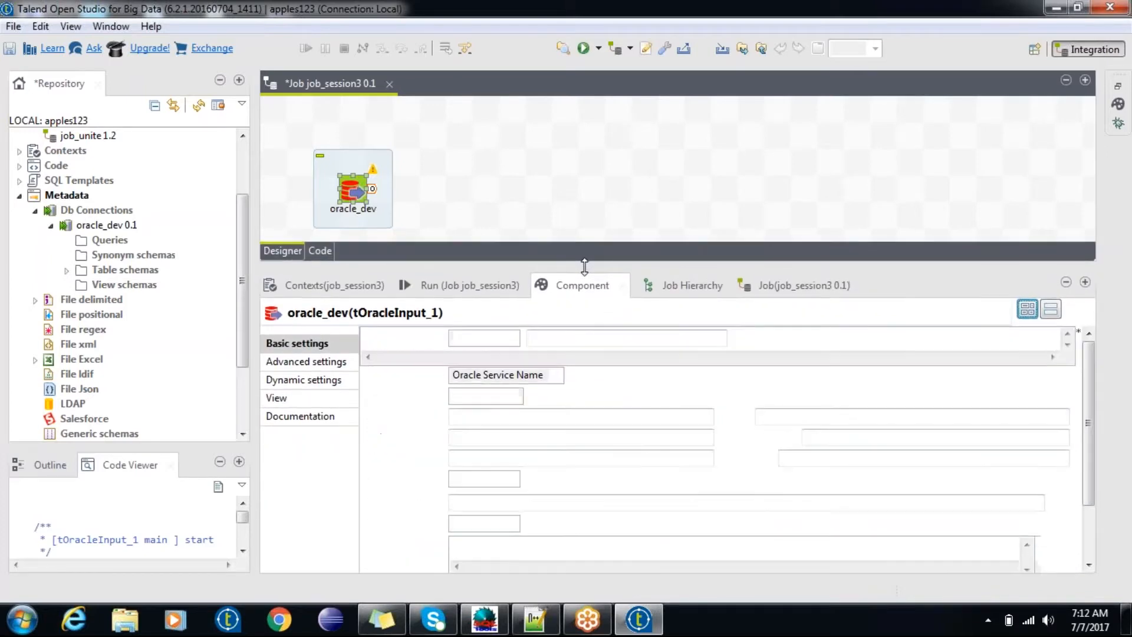
pyautogui.click(356, 190)
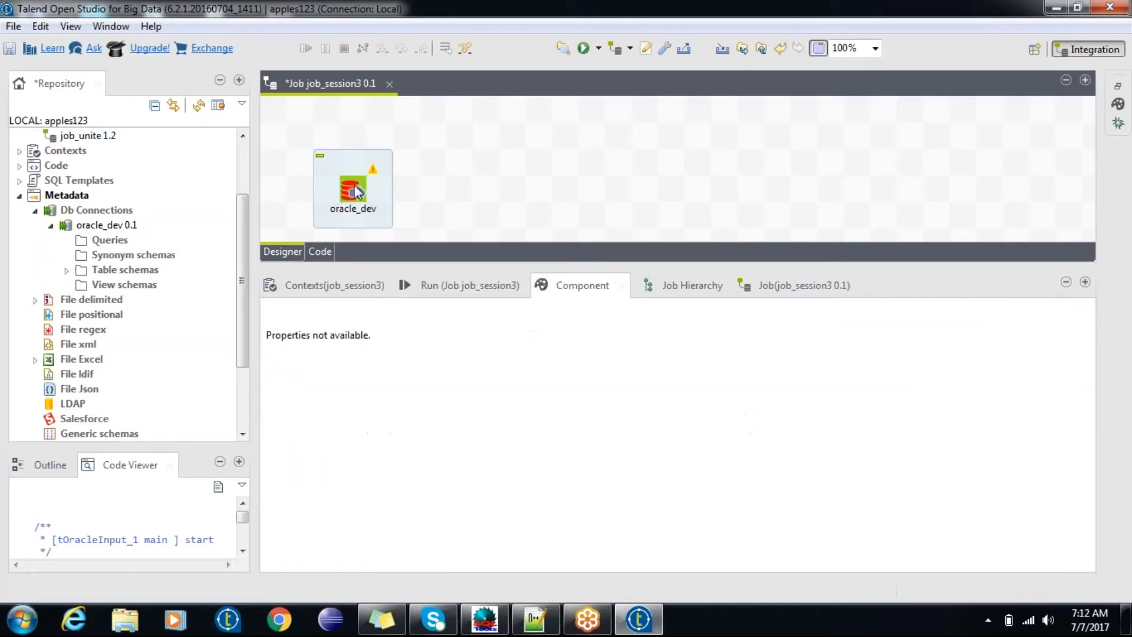
pyautogui.press('Delete')
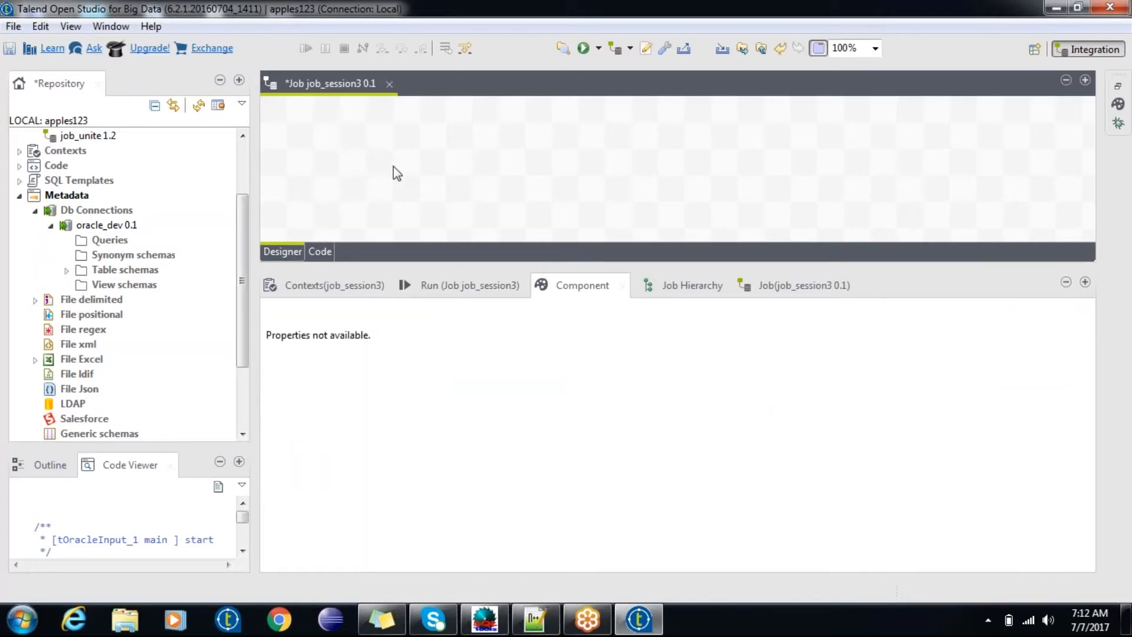
# - Find tOracleInput by searching for "oraclein", add it to the empty canvas and inspect its basic settings
pyautogui.write('ora')
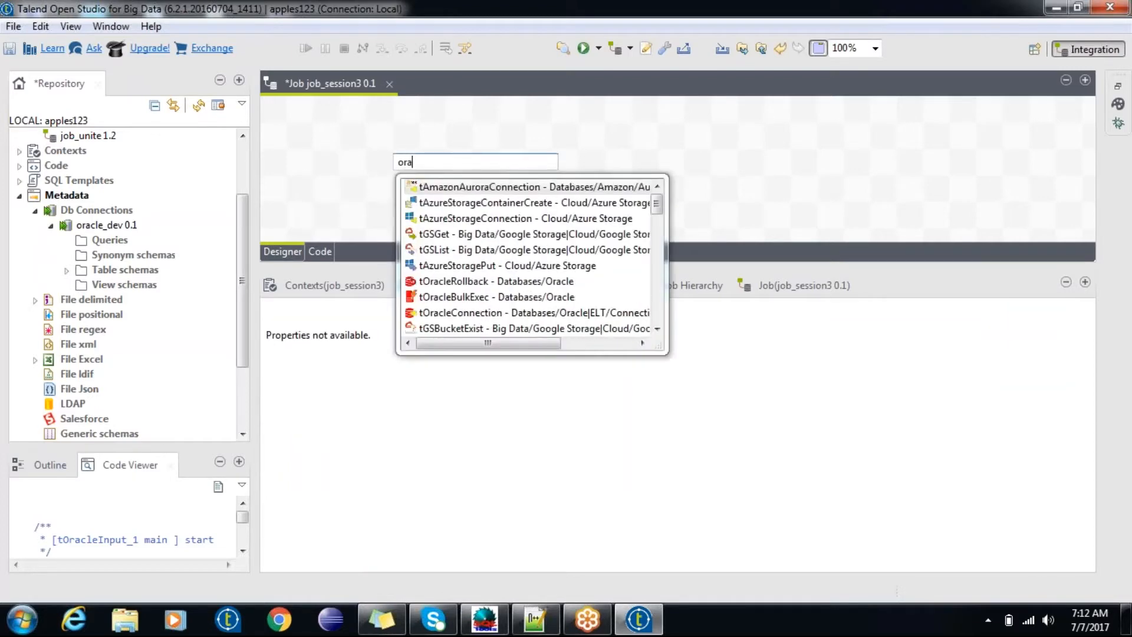
pyautogui.write('clein')
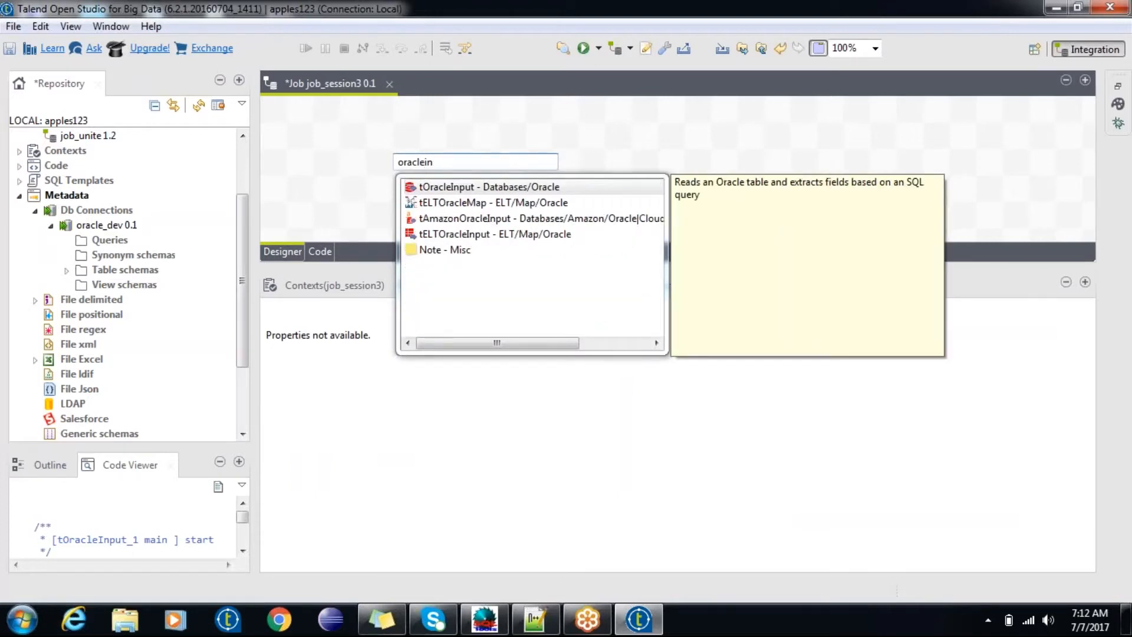
pyautogui.doubleClick(453, 184)
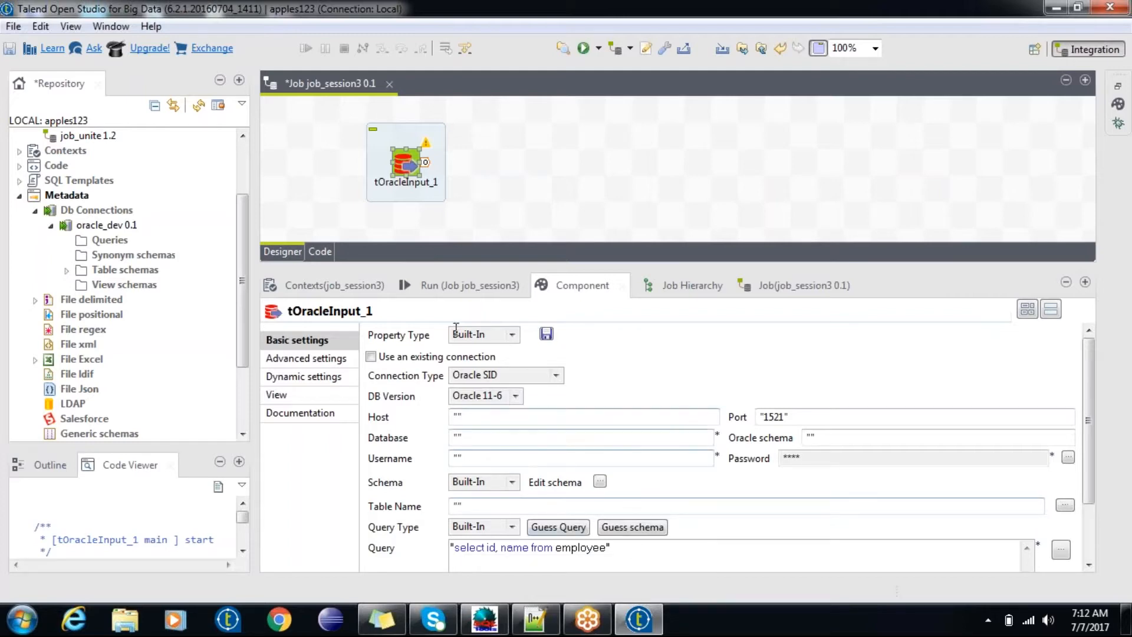
pyautogui.click(508, 207)
pyautogui.click(411, 167)
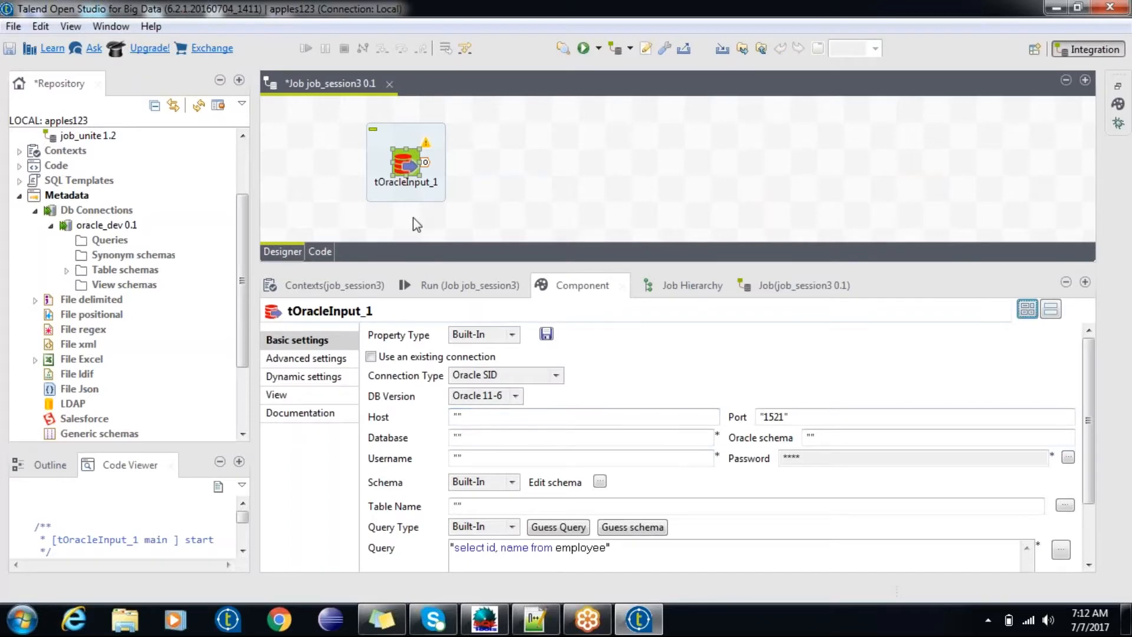
pyautogui.click(384, 217)
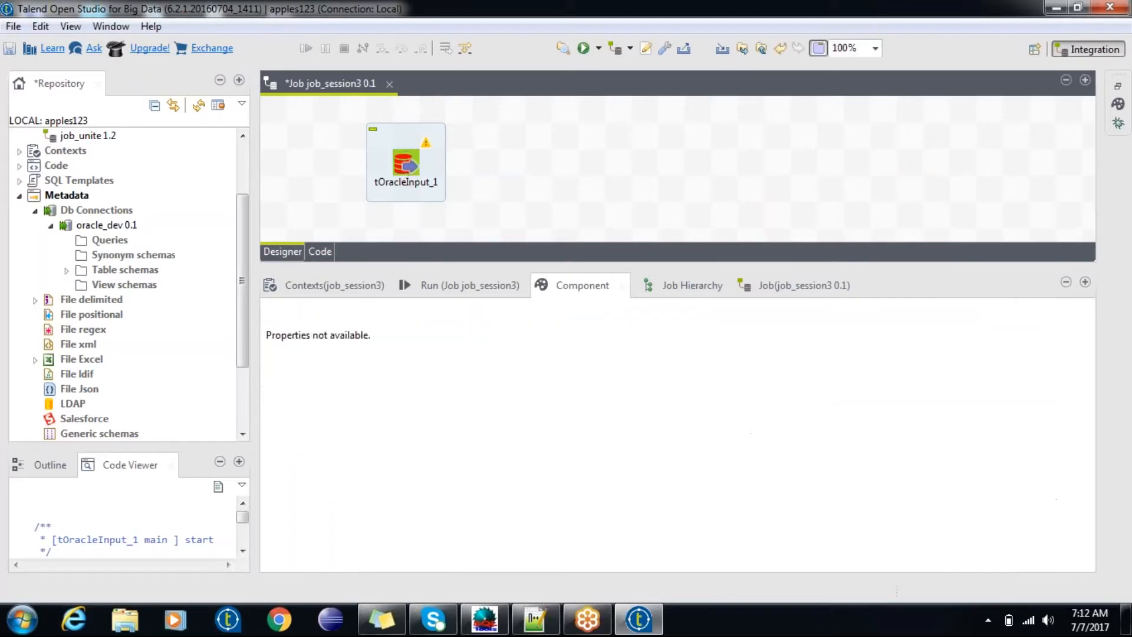
# - Apply the oracle_dev repository connection to the tOracleInput component and examine its query
pyautogui.click(121, 225)
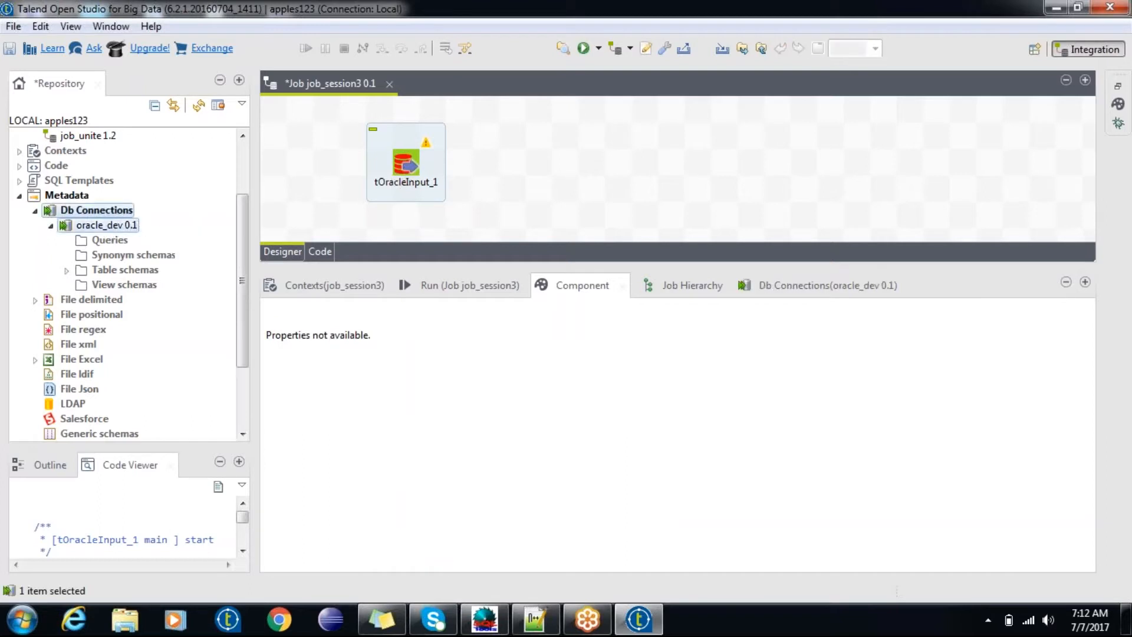
pyautogui.click(403, 171)
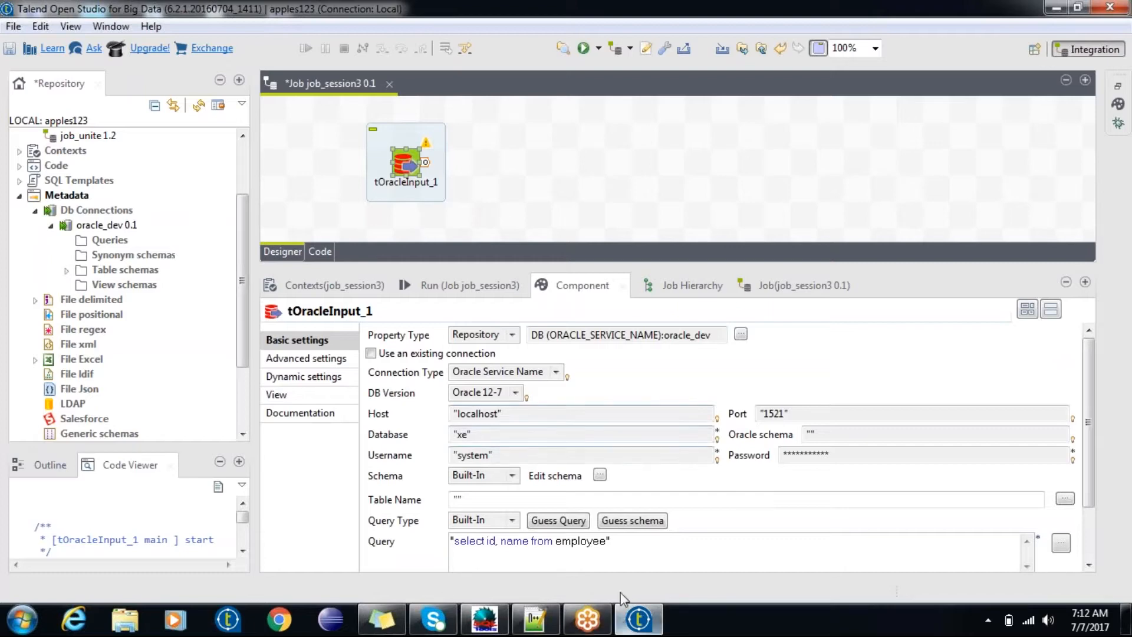
pyautogui.click(603, 542)
pyautogui.moveTo(603, 541); pyautogui.dragTo(458, 542)
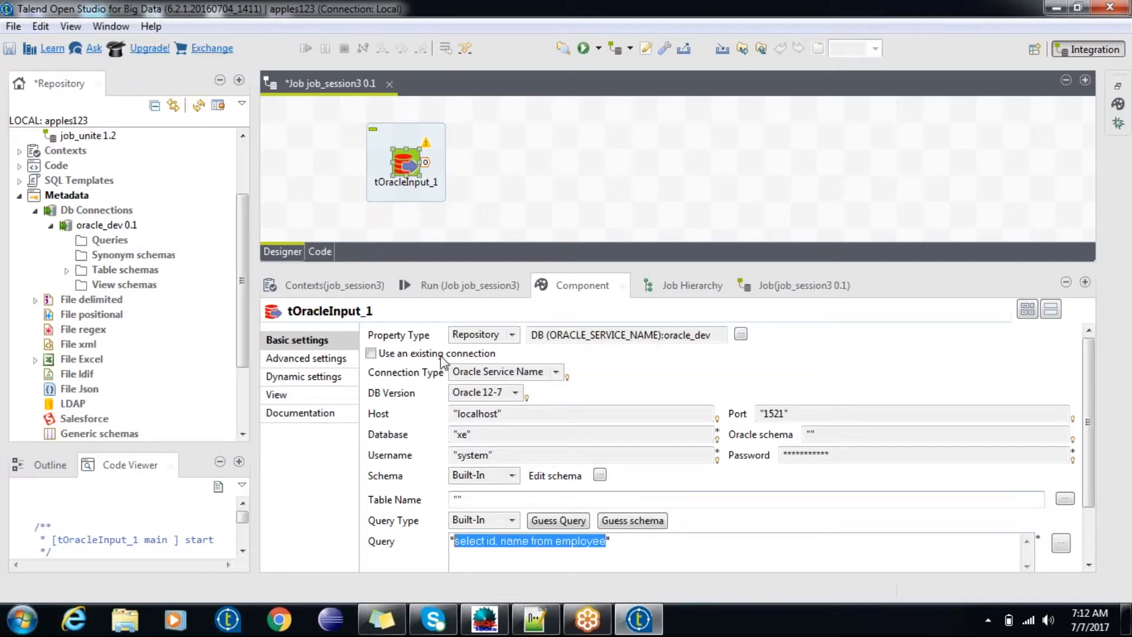
# - Expand oracle_dev's table schemas and apply the EMPLOYEE schema to the tOracleInput component
pyautogui.click(523, 219)
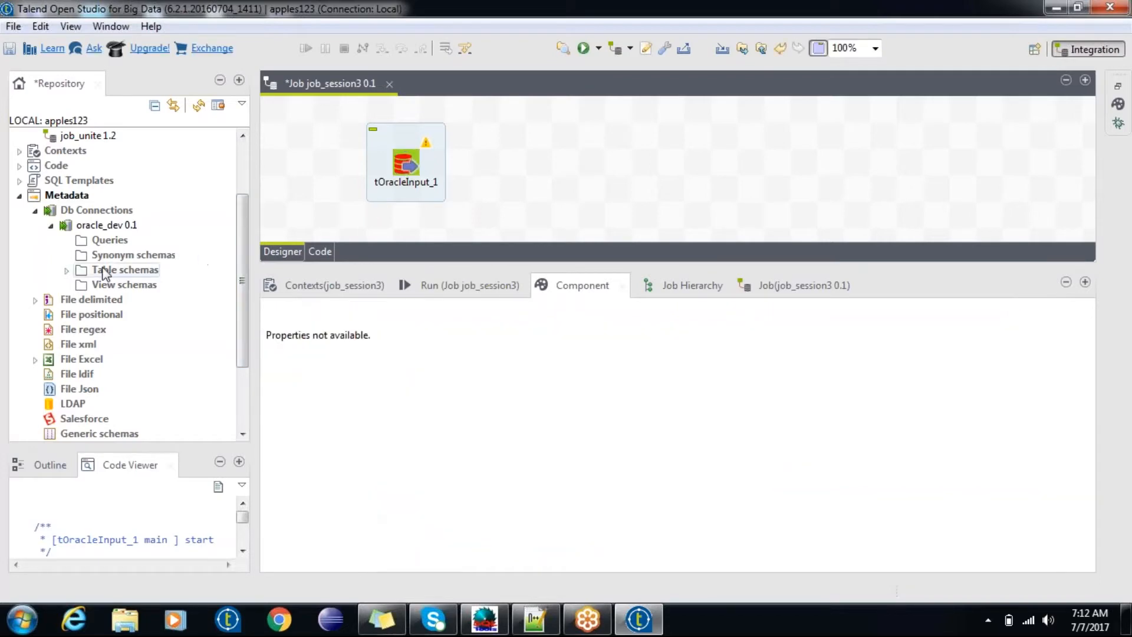
pyautogui.click(66, 270)
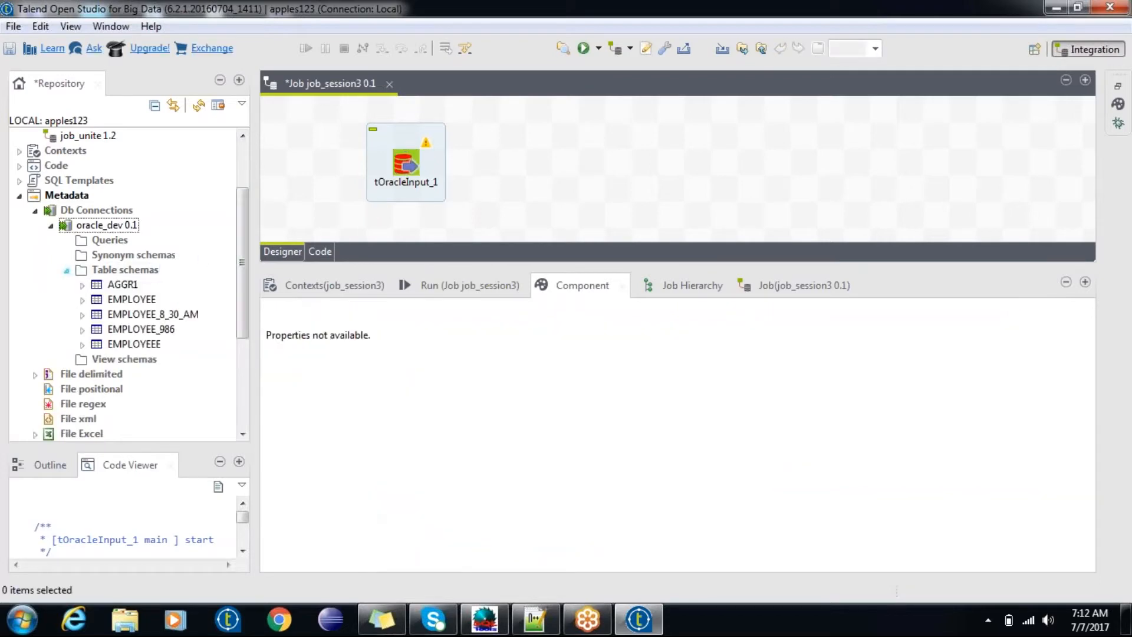
pyautogui.click(121, 300)
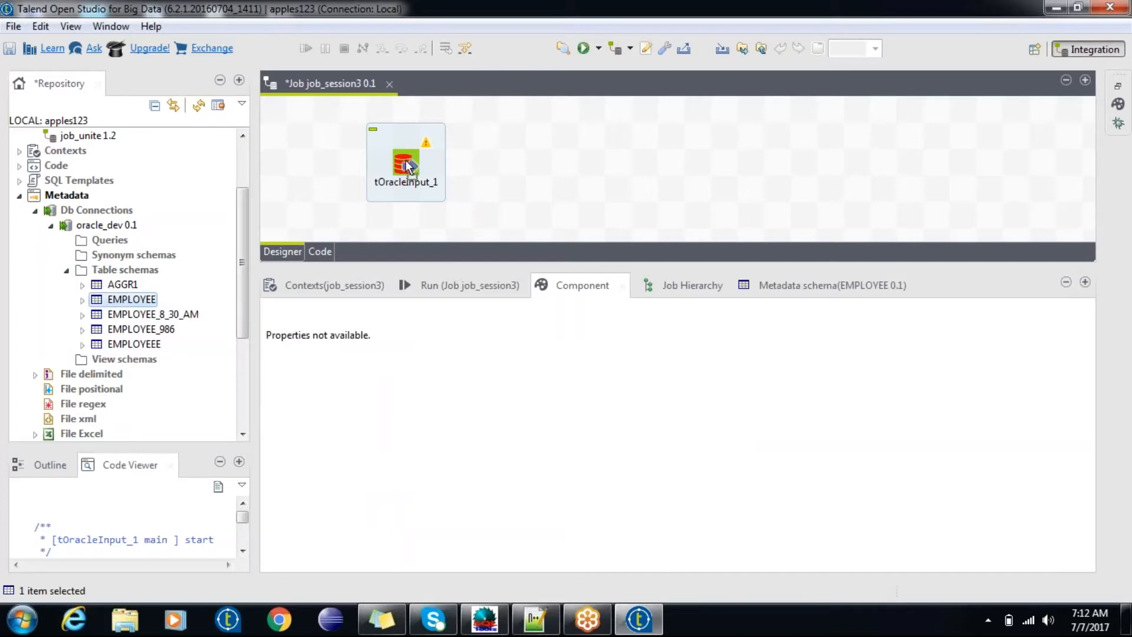
pyautogui.moveTo(406, 160); pyautogui.dragTo(406, 161)
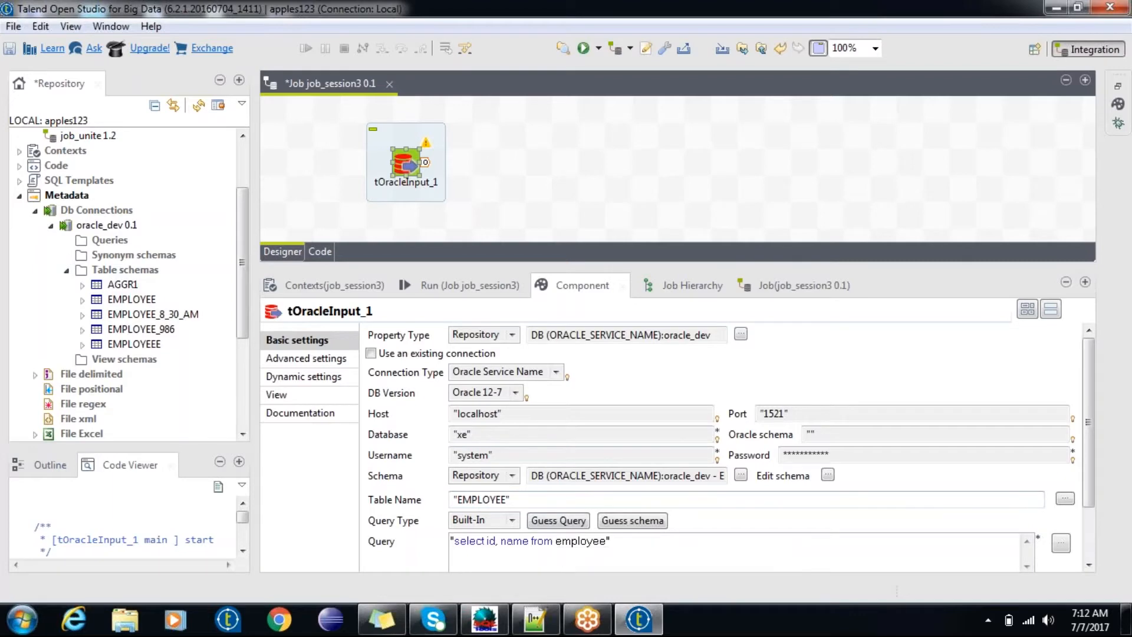
pyautogui.moveTo(149, 299); pyautogui.dragTo(412, 169)
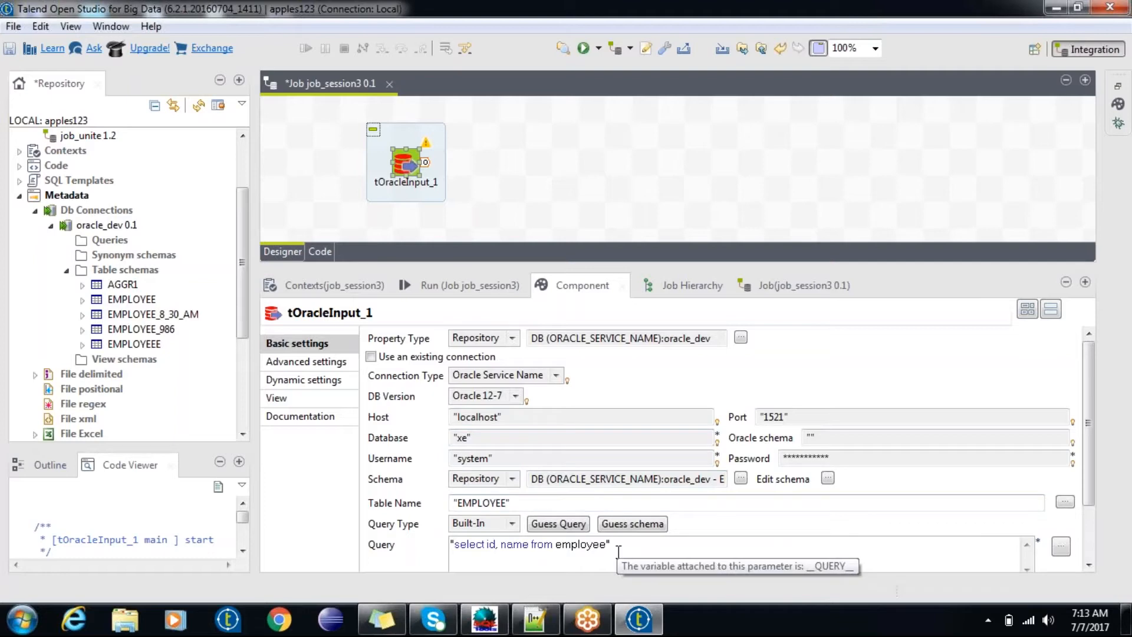
# - Delete the manually added tOracleInput component from the job canvas
pyautogui.click(467, 189)
pyautogui.click(404, 158)
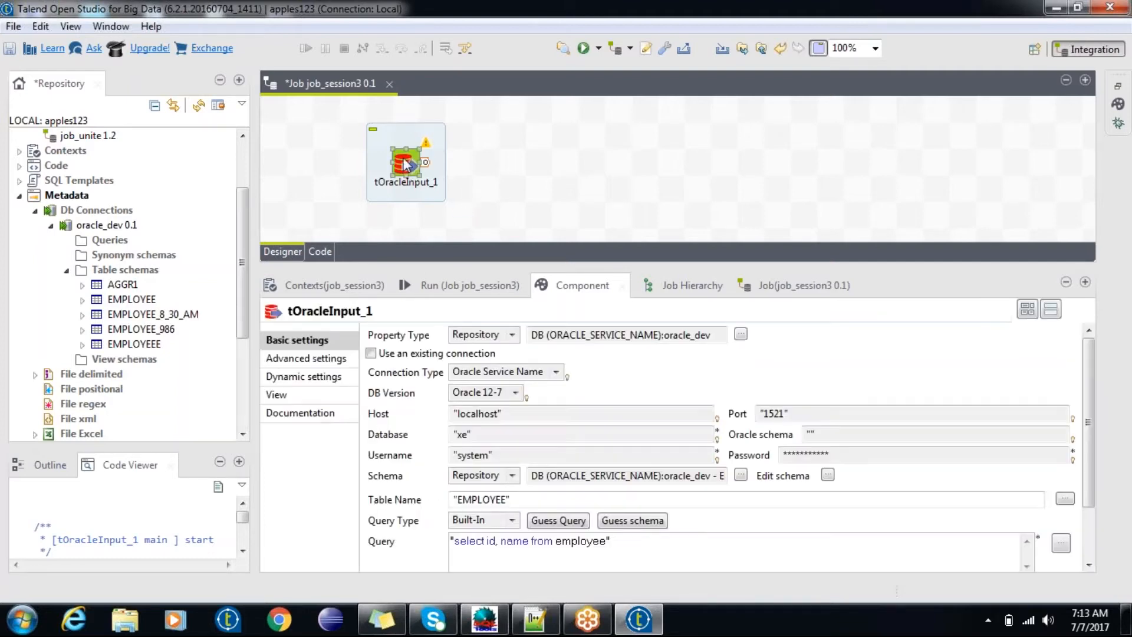
pyautogui.press('Delete')
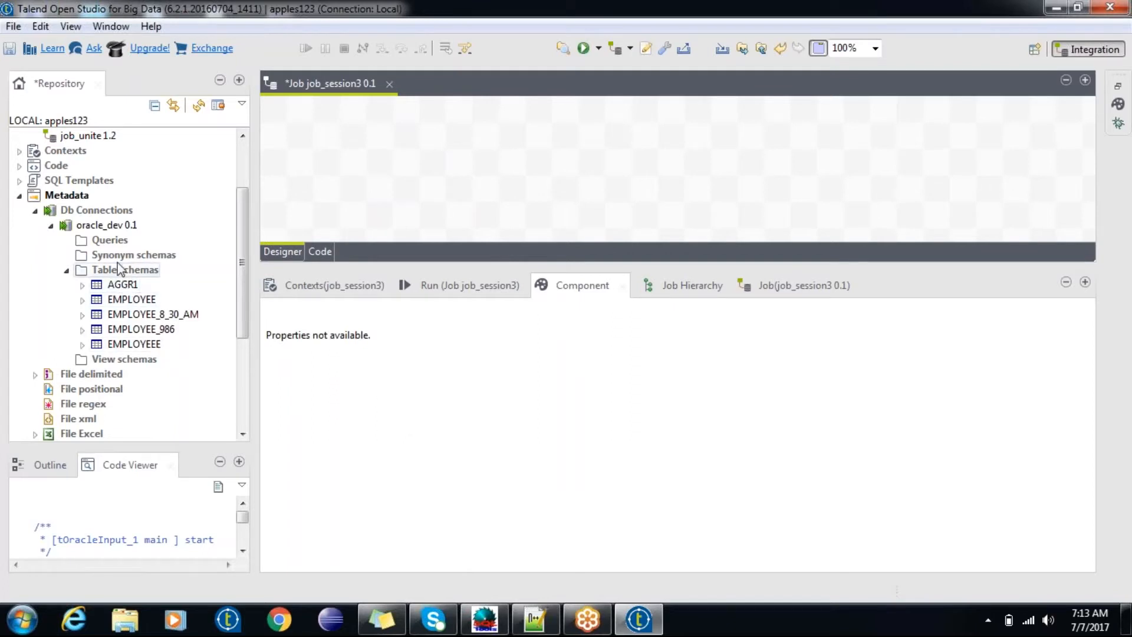
# - Place the EMPLOYEE table schema from oracle_dev on the job canvas as a tOracleInput component
pyautogui.click(104, 226)
pyautogui.rightClick(105, 228)
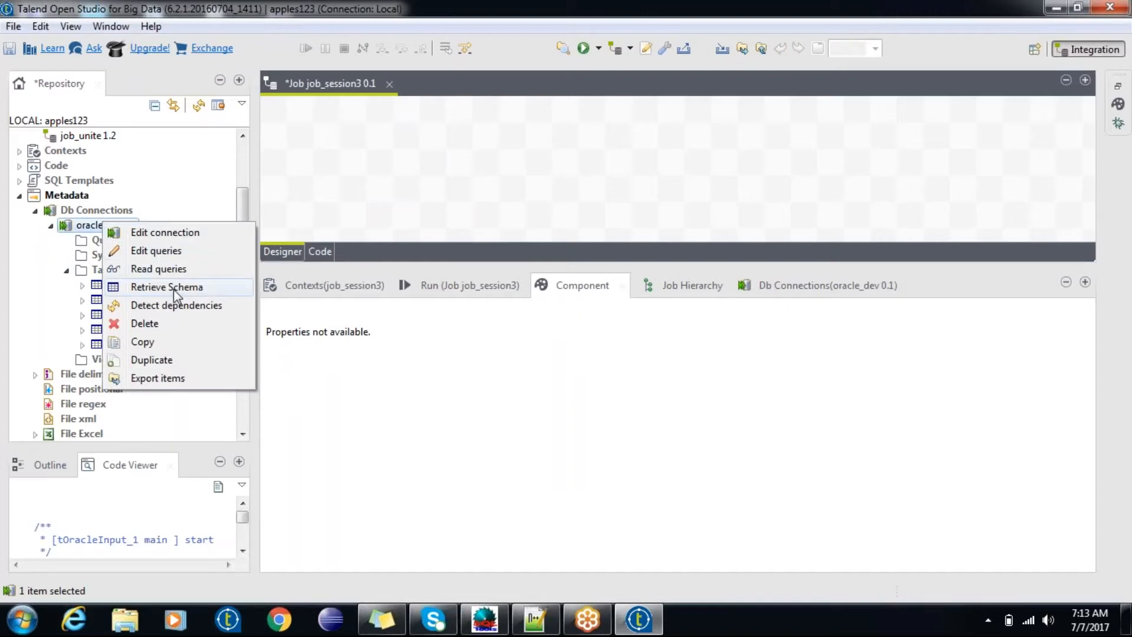
pyautogui.click(172, 203)
pyautogui.moveTo(148, 303); pyautogui.dragTo(363, 169)
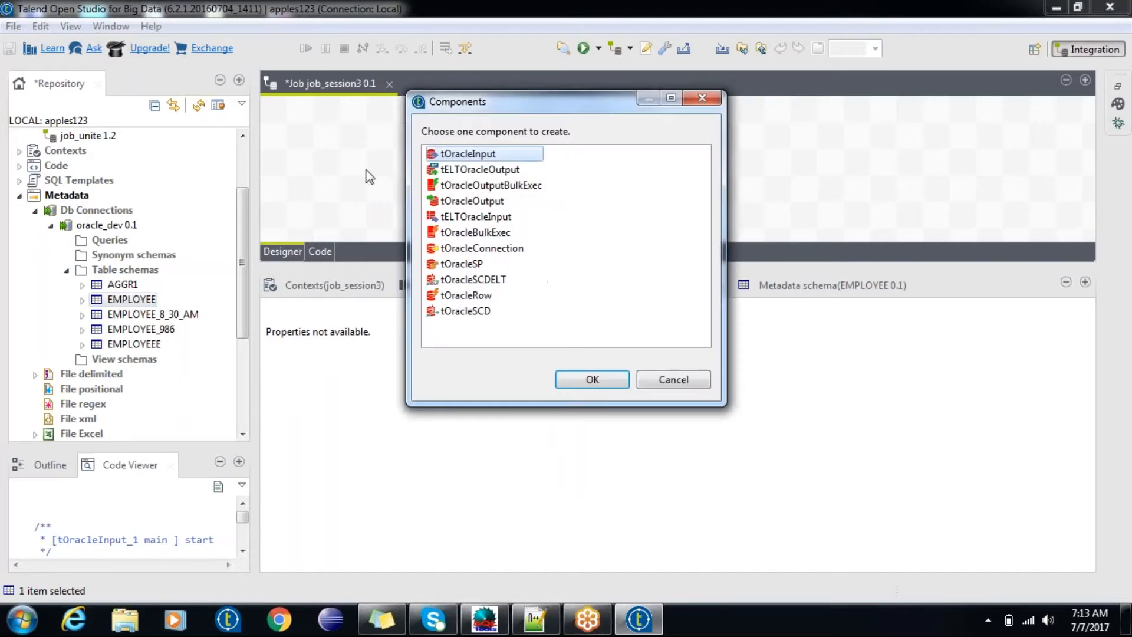
pyautogui.doubleClick(472, 155)
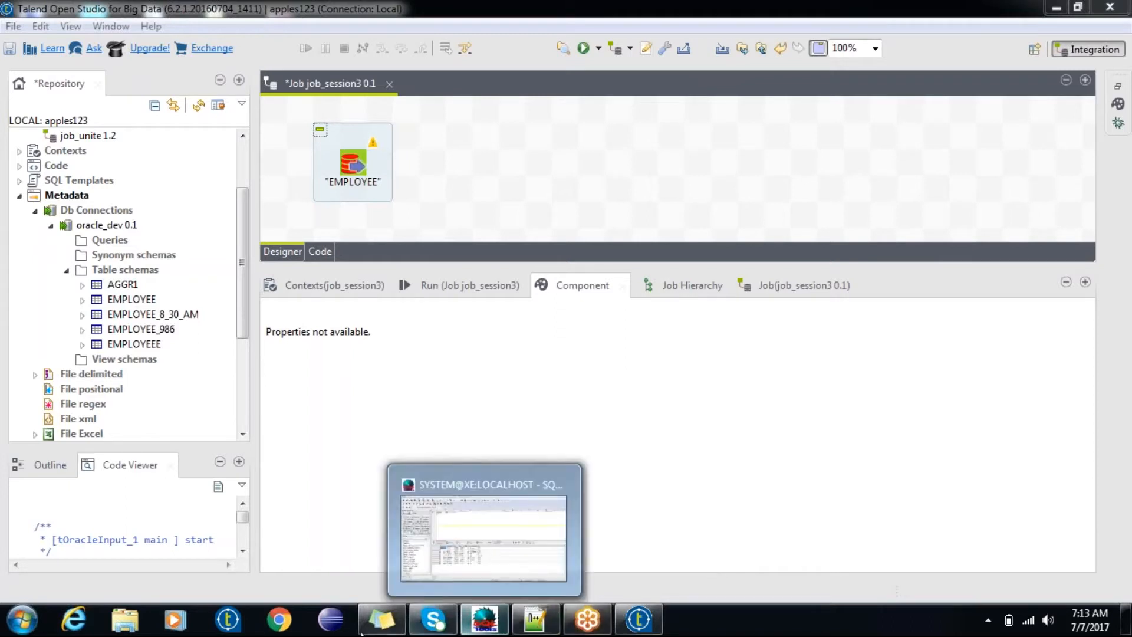
# - Switch to Chrome and open the Gmail inbox at gmail.com
pyautogui.click(279, 619)
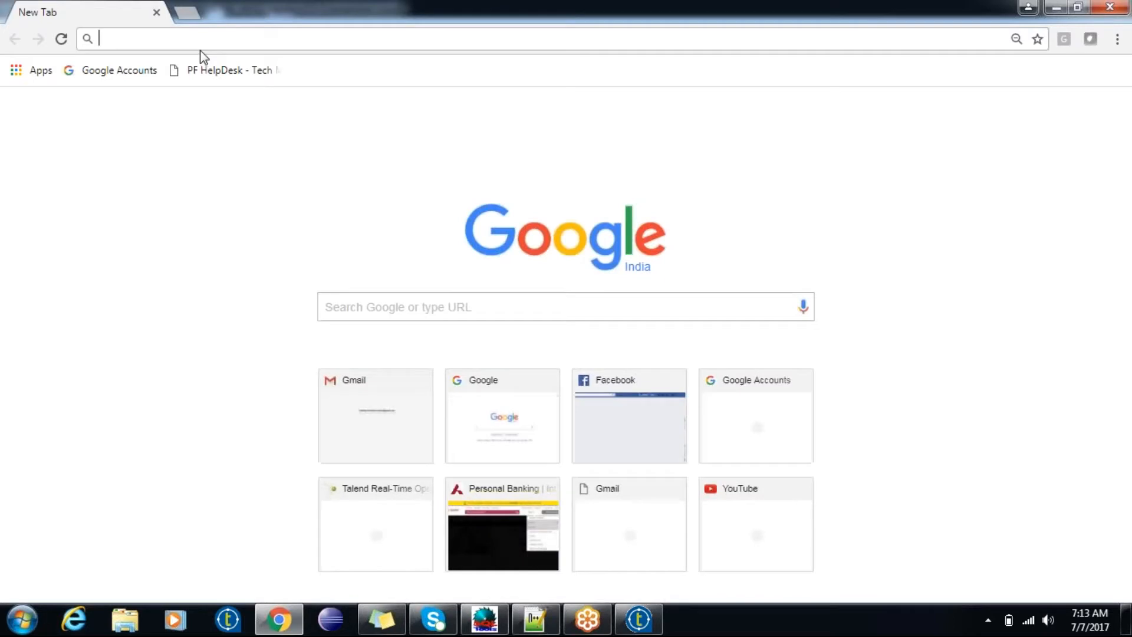
pyautogui.write('gmail.com')
pyautogui.click(201, 72)
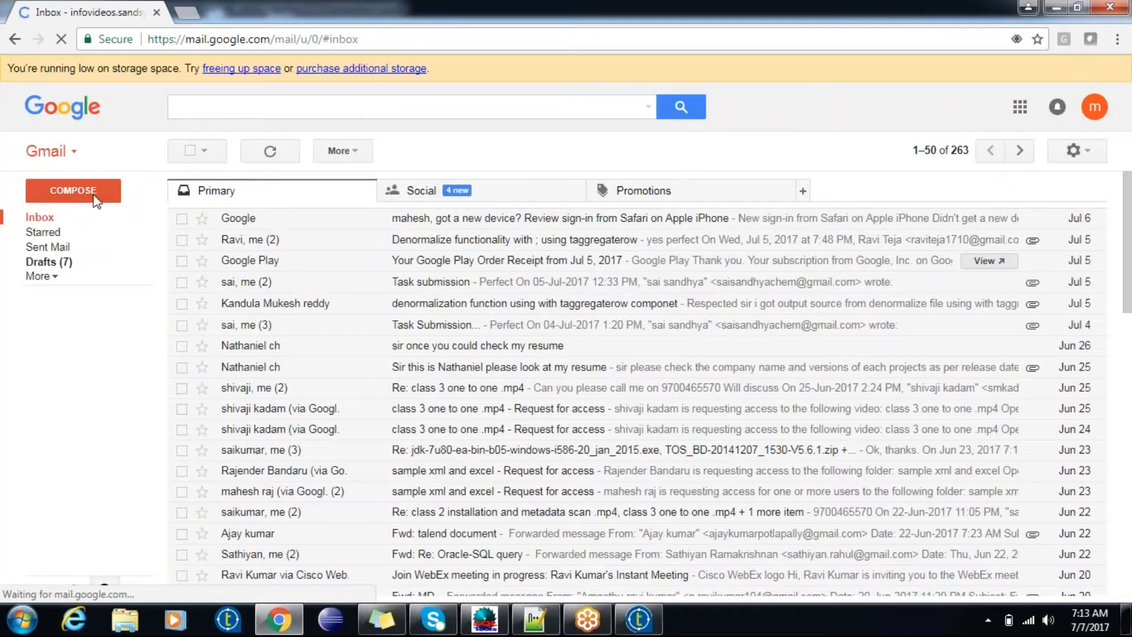
# - Start a new email message and add the suggested contact as its recipient
pyautogui.click(93, 198)
pyautogui.write('span')
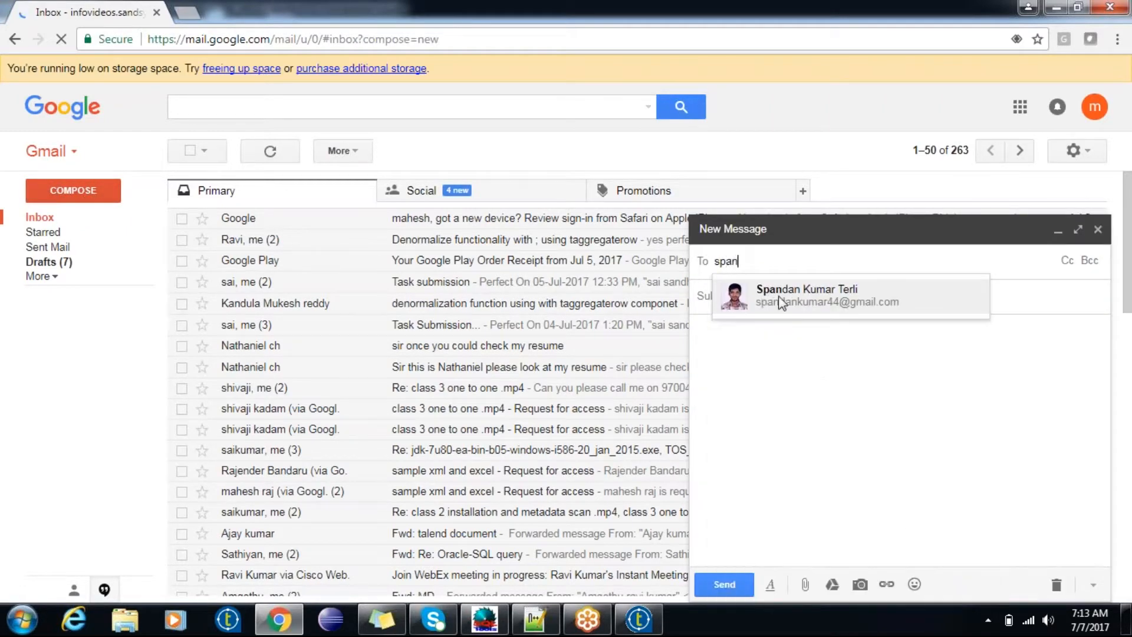
pyautogui.click(782, 301)
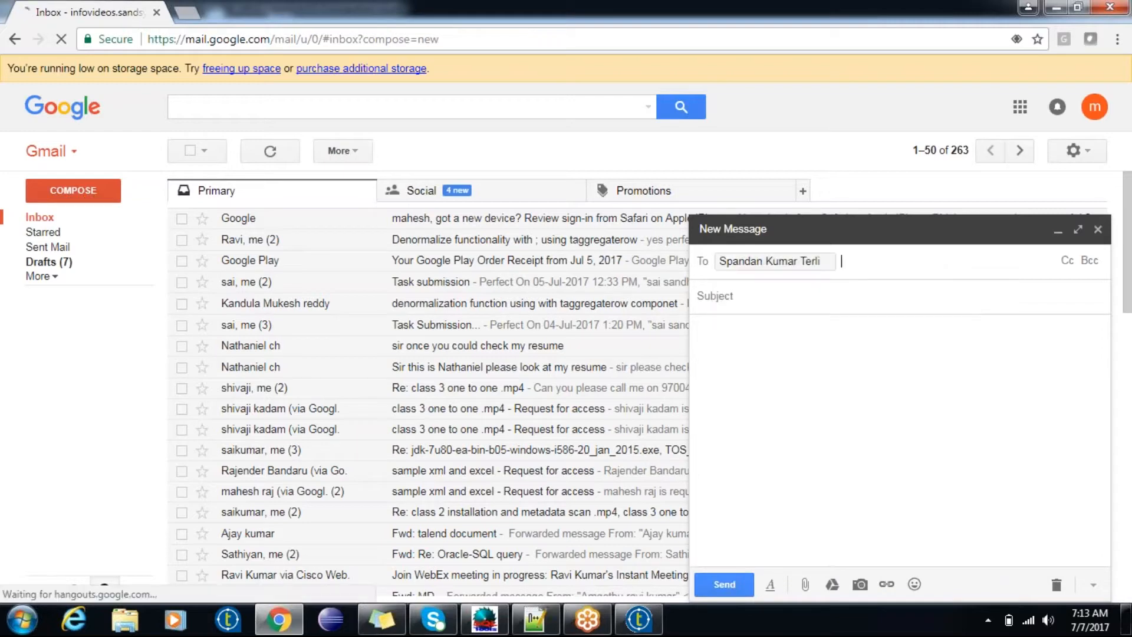
# - Paste the Talend demo meeting invitation with its access code into the email body, send the message, and return to Talend Open Studio
pyautogui.click(710, 326)
pyautogui.hotkey('ctrl', 'v')
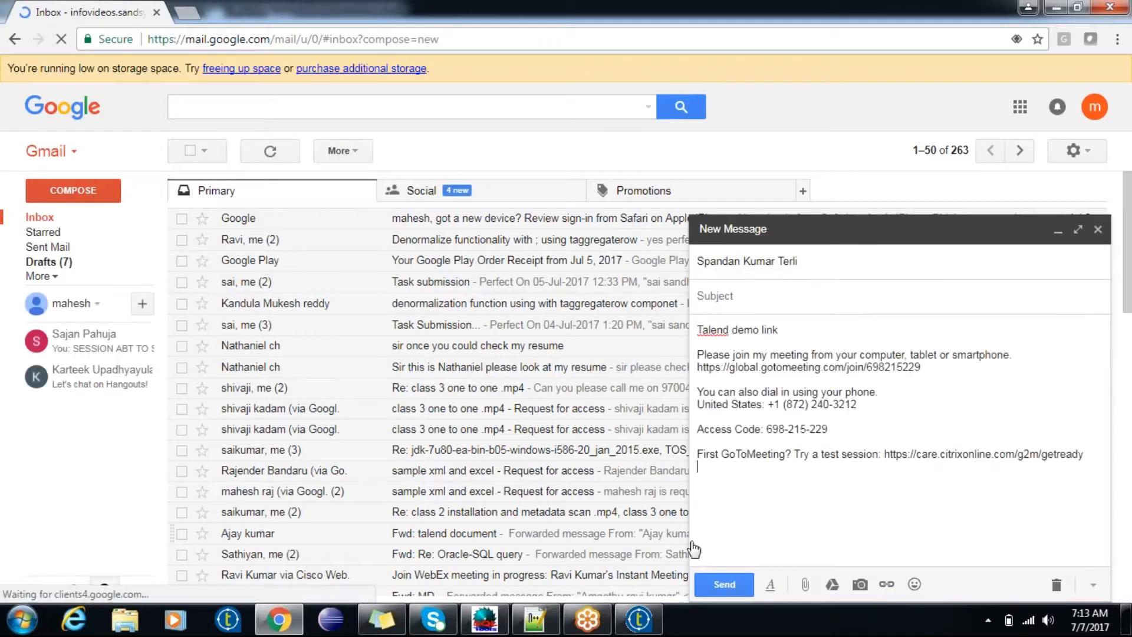
pyautogui.click(724, 584)
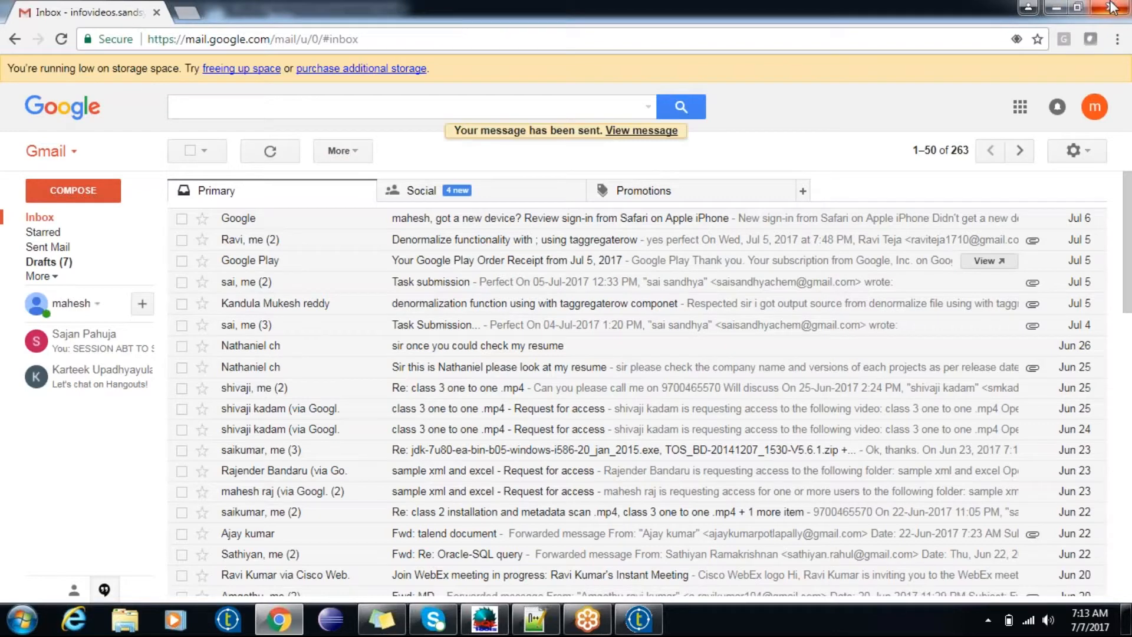
pyautogui.click(1112, 7)
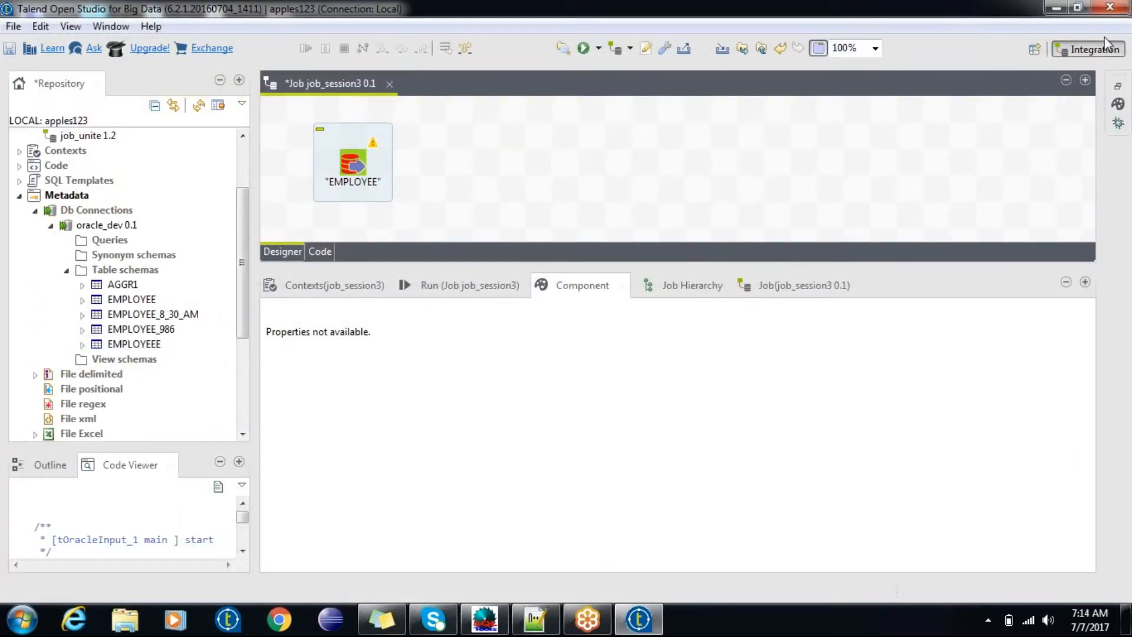
# - Move the EMPLOYEE component lower on the job canvas and add a tFileOutputDelimited component beside it
pyautogui.moveTo(448, 262); pyautogui.dragTo(451, 348)
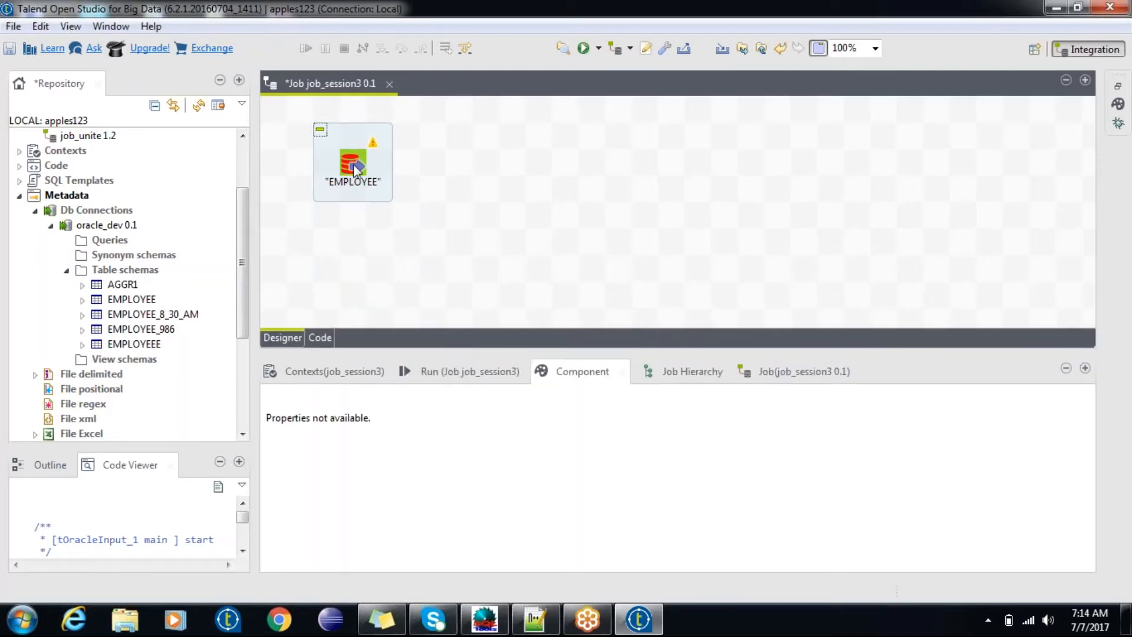
pyautogui.moveTo(349, 186); pyautogui.dragTo(354, 210)
pyautogui.click(428, 251)
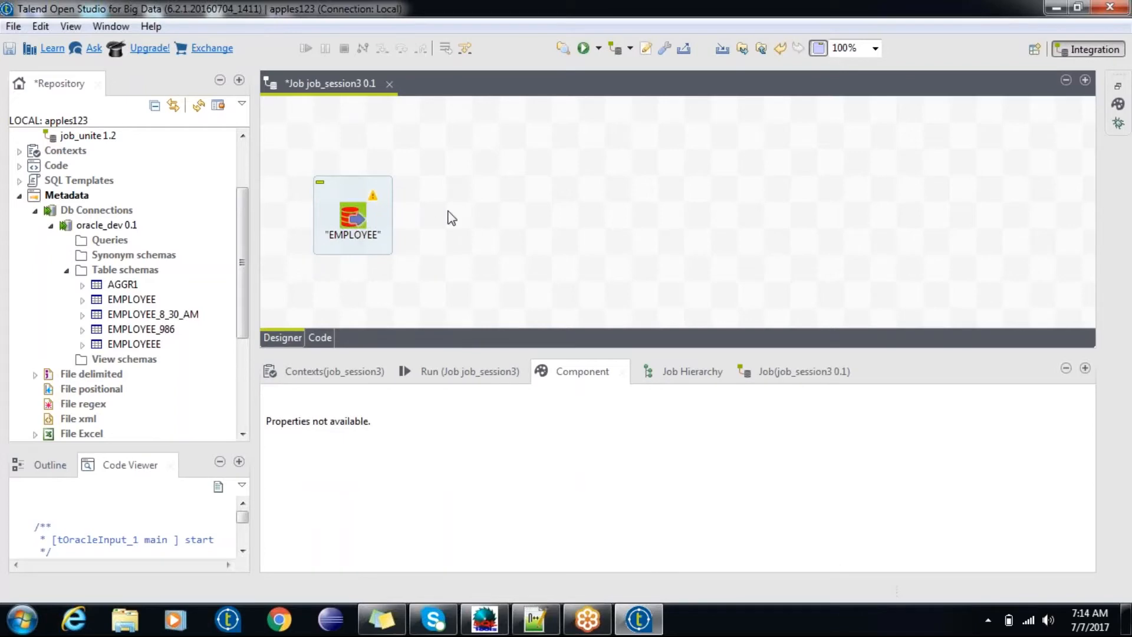
pyautogui.write('delimited')
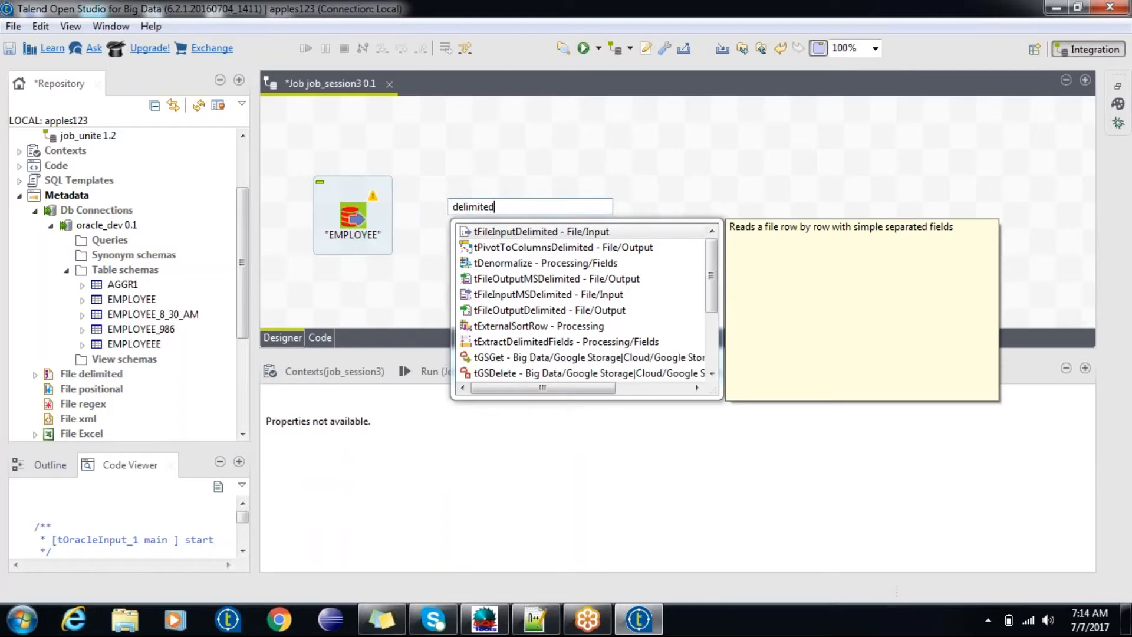
pyautogui.doubleClick(563, 310)
pyautogui.click(588, 192)
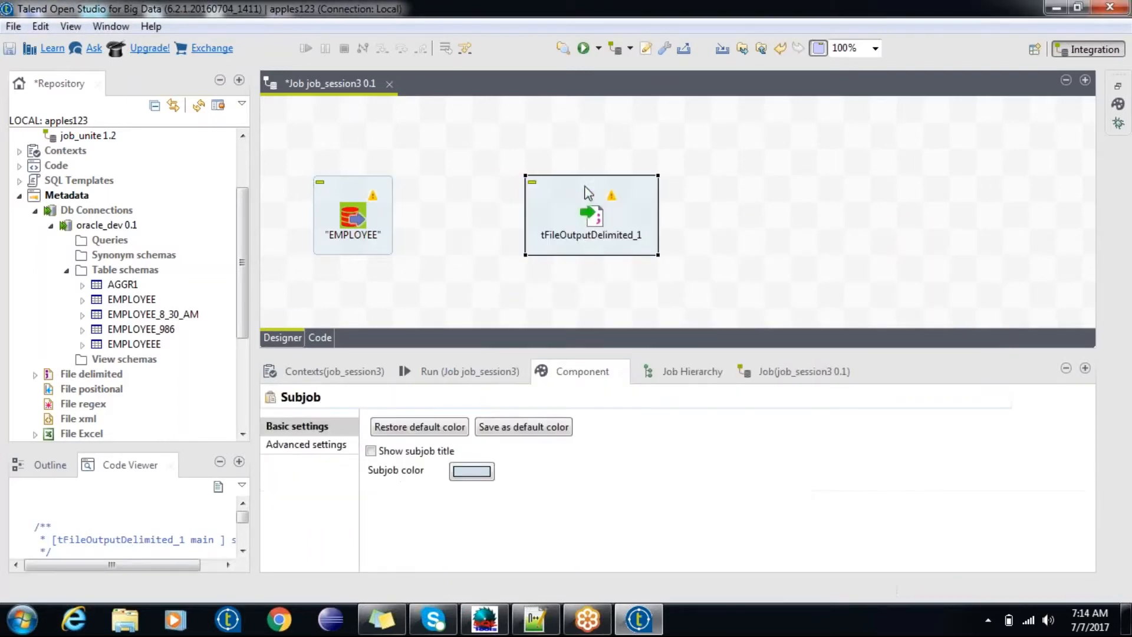
# - Connect the EMPLOYEE input to tFileOutputDelimited_1 with a Main row and review the input's basic settings and query
pyautogui.rightClick(348, 220)
pyautogui.moveTo(411, 228)
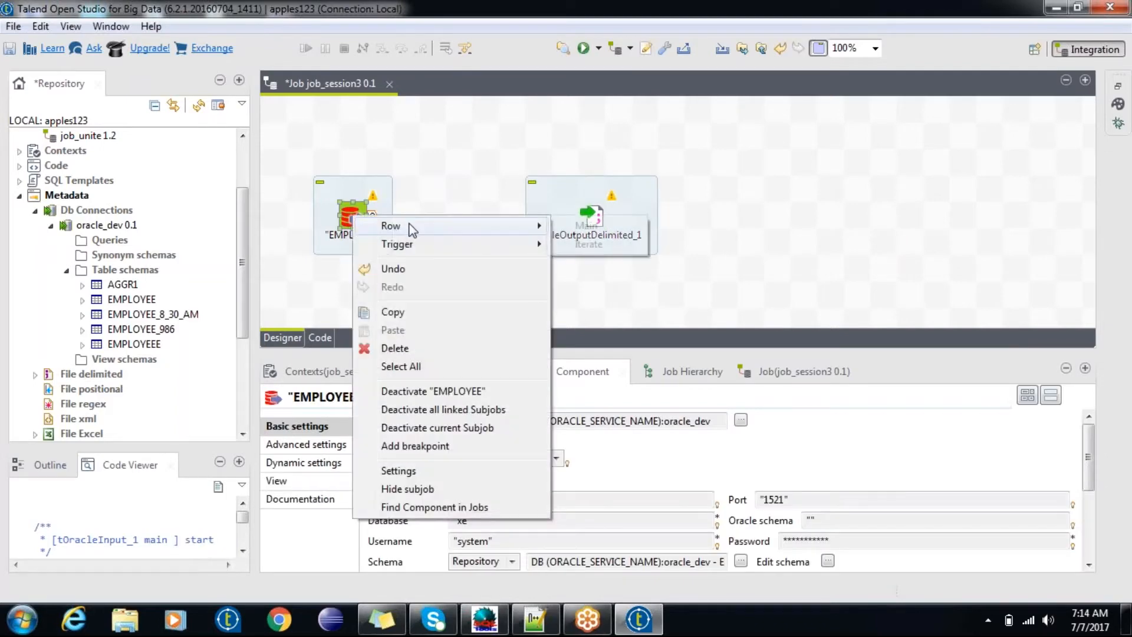
pyautogui.click(586, 226)
pyautogui.click(593, 219)
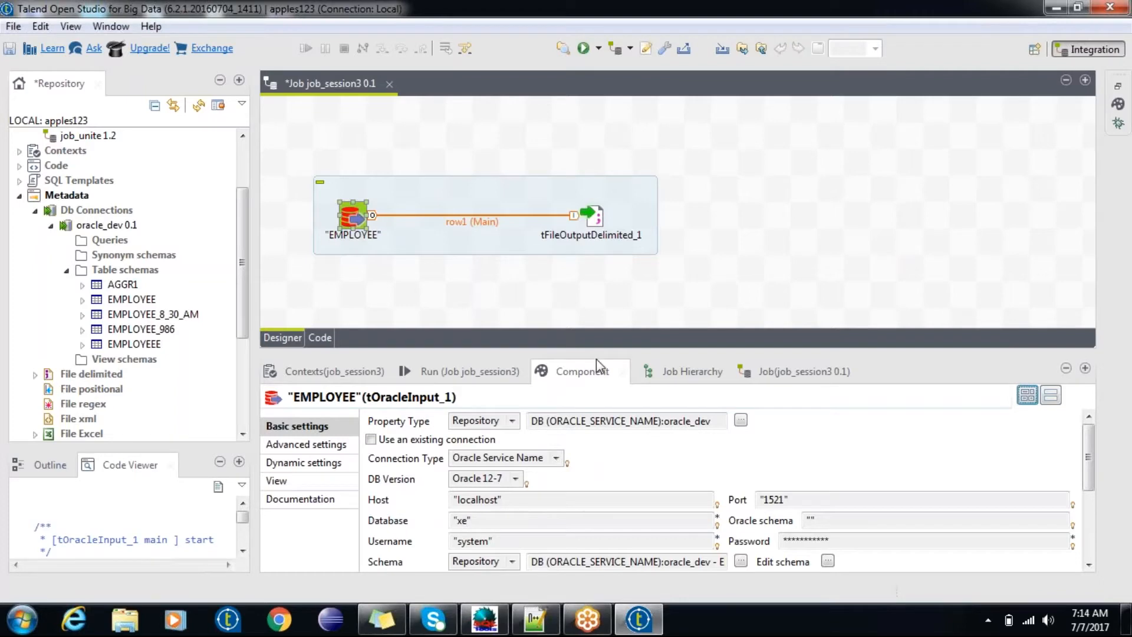
pyautogui.moveTo(596, 354); pyautogui.dragTo(590, 180)
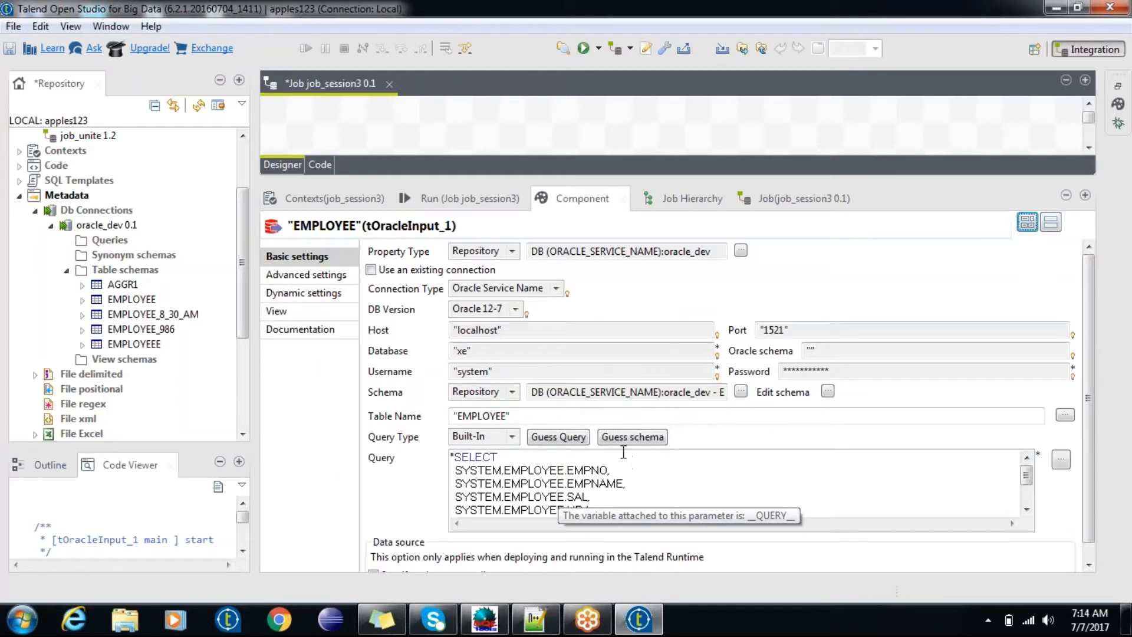
pyautogui.moveTo(582, 331); pyautogui.dragTo(582, 407)
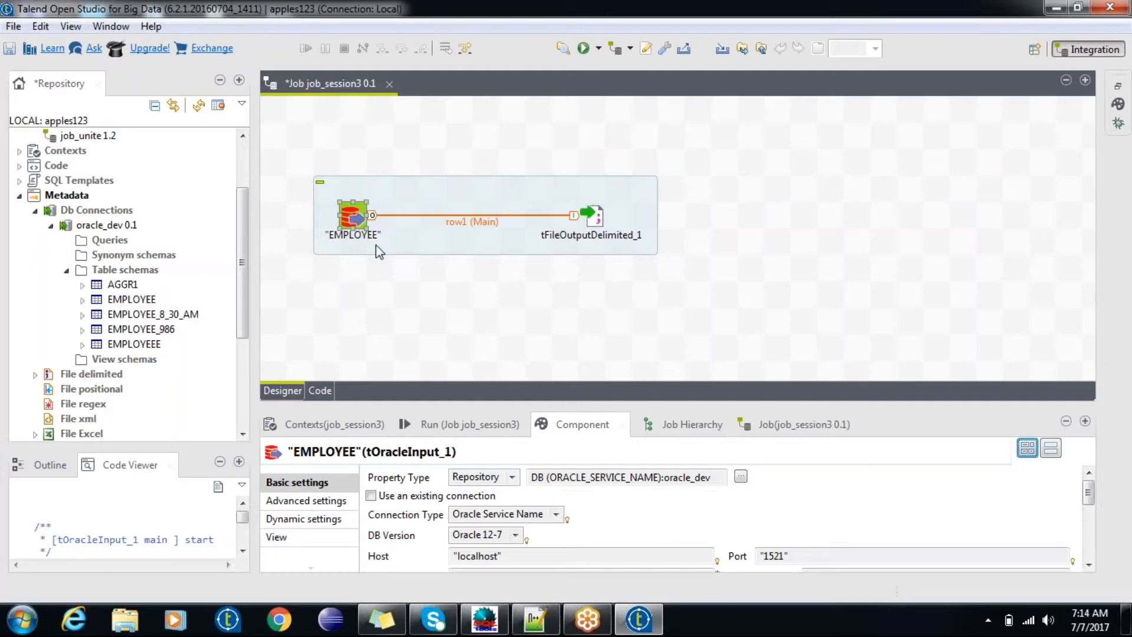
# - Delete the EMPLOYEE component from the job canvas and the EMPLOYEE table schema from the oracle_dev metadata
pyautogui.click(365, 267)
pyautogui.click(342, 211)
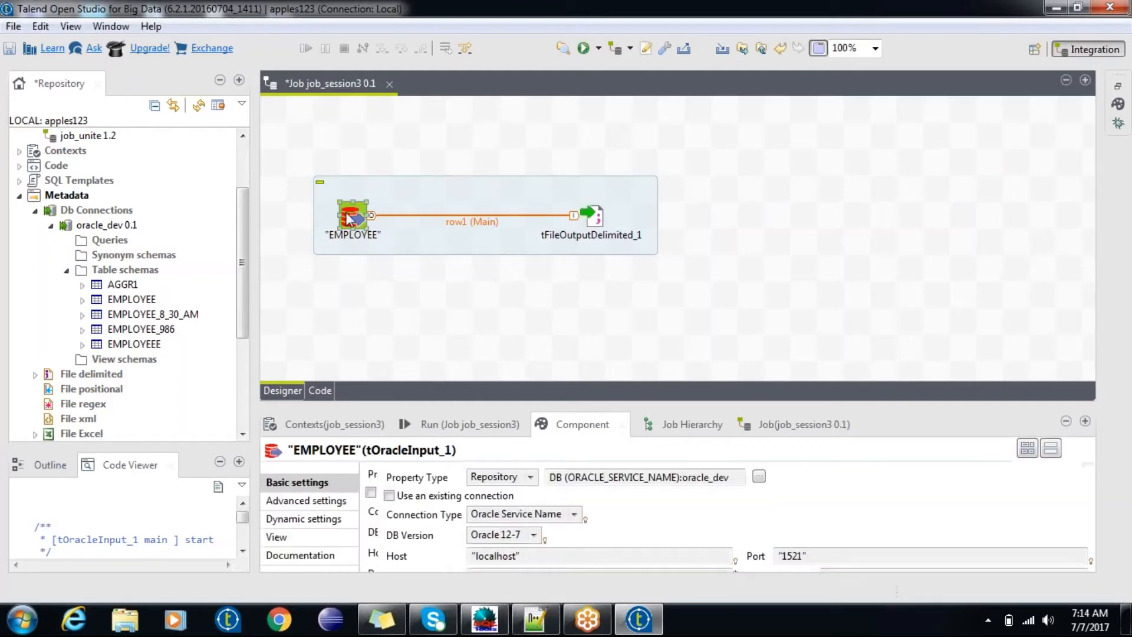
pyautogui.press('Delete')
pyautogui.click(158, 296)
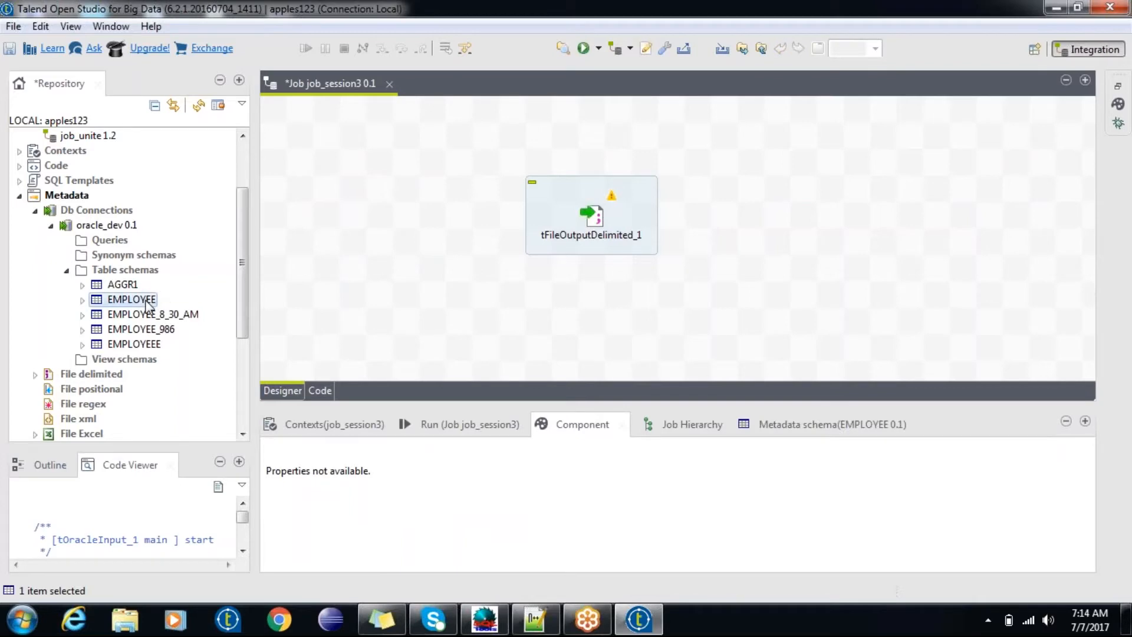
pyautogui.press('Delete')
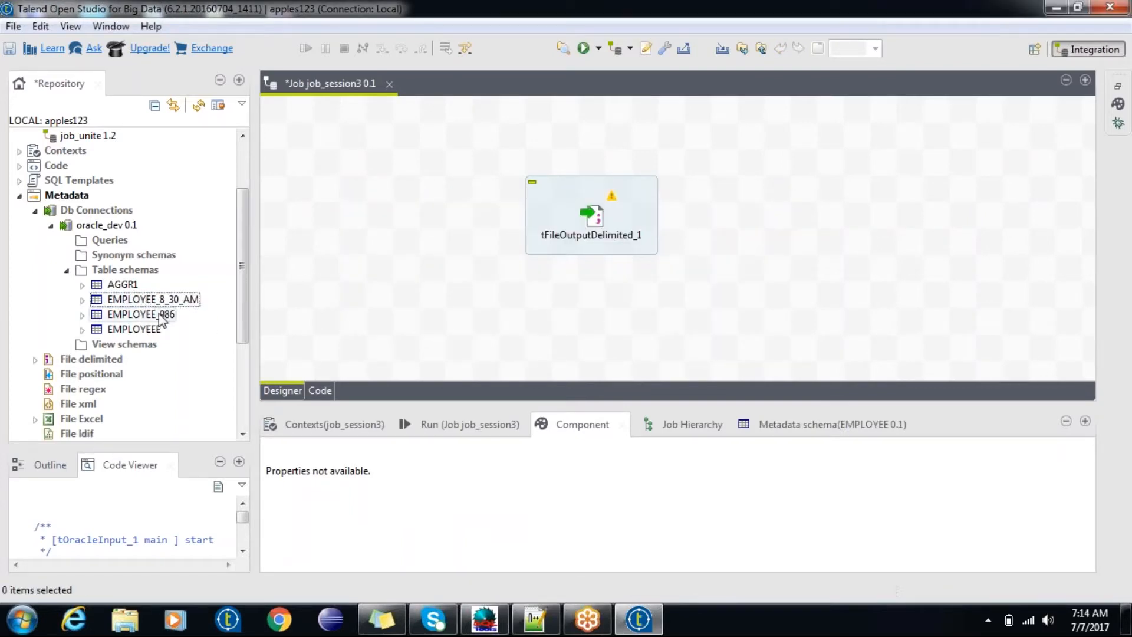
# - Place the EMPLOYEE_8_30_AM table schema on the canvas as a tOracleInput and connect it to tFileOutputDelimited_1 with a Main row
pyautogui.moveTo(144, 299); pyautogui.dragTo(397, 219)
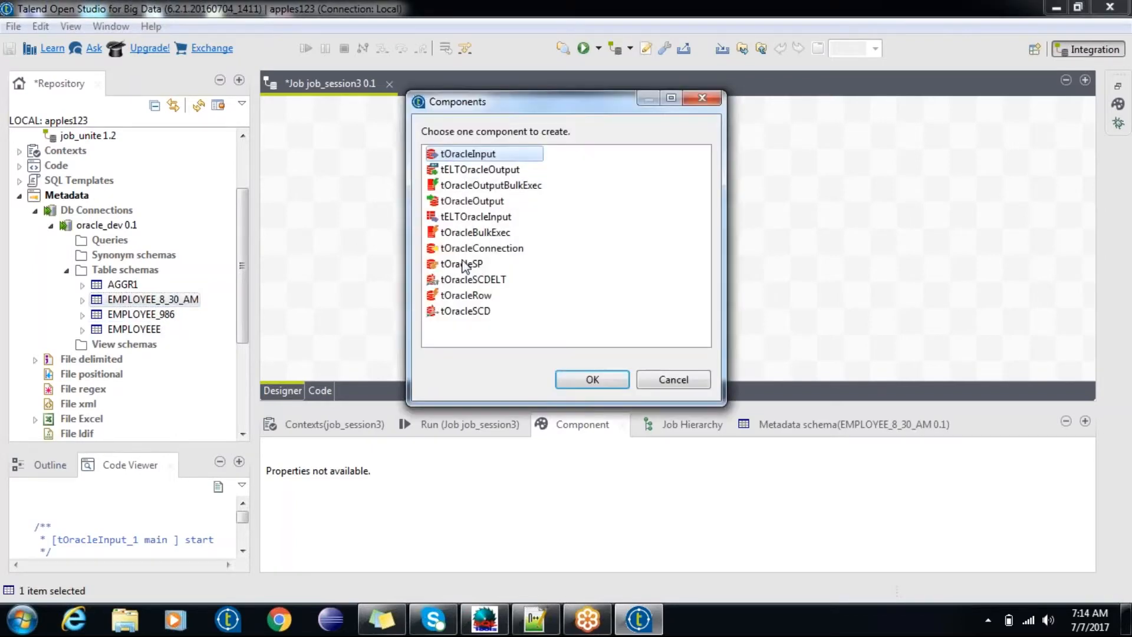
pyautogui.click(589, 380)
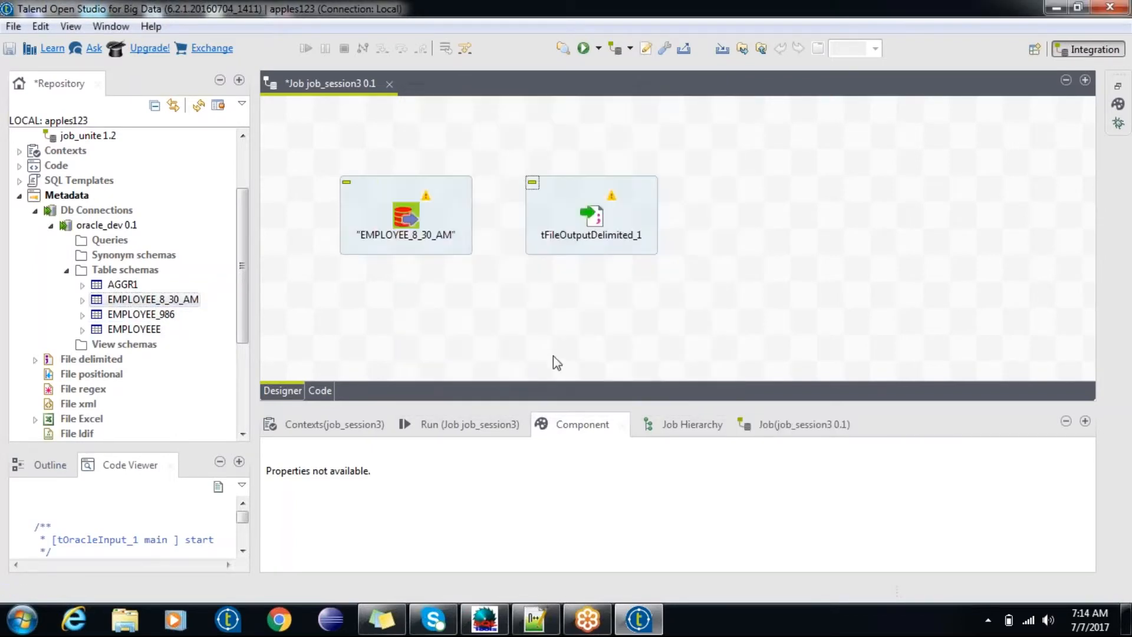
pyautogui.rightClick(411, 221)
pyautogui.moveTo(525, 225)
pyautogui.click(650, 228)
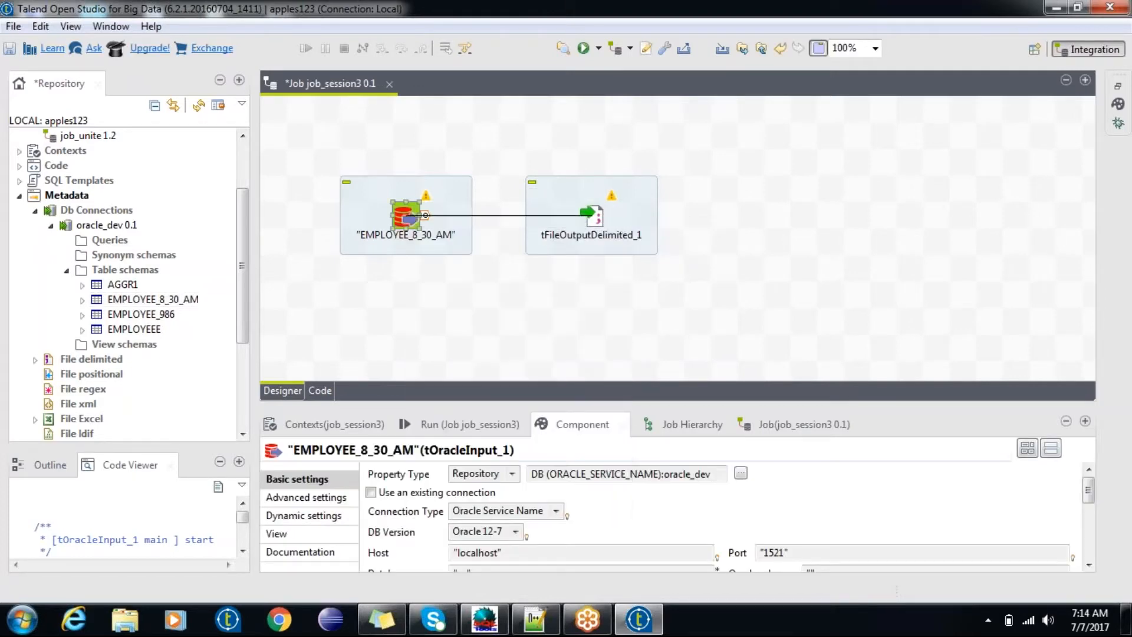
pyautogui.click(593, 217)
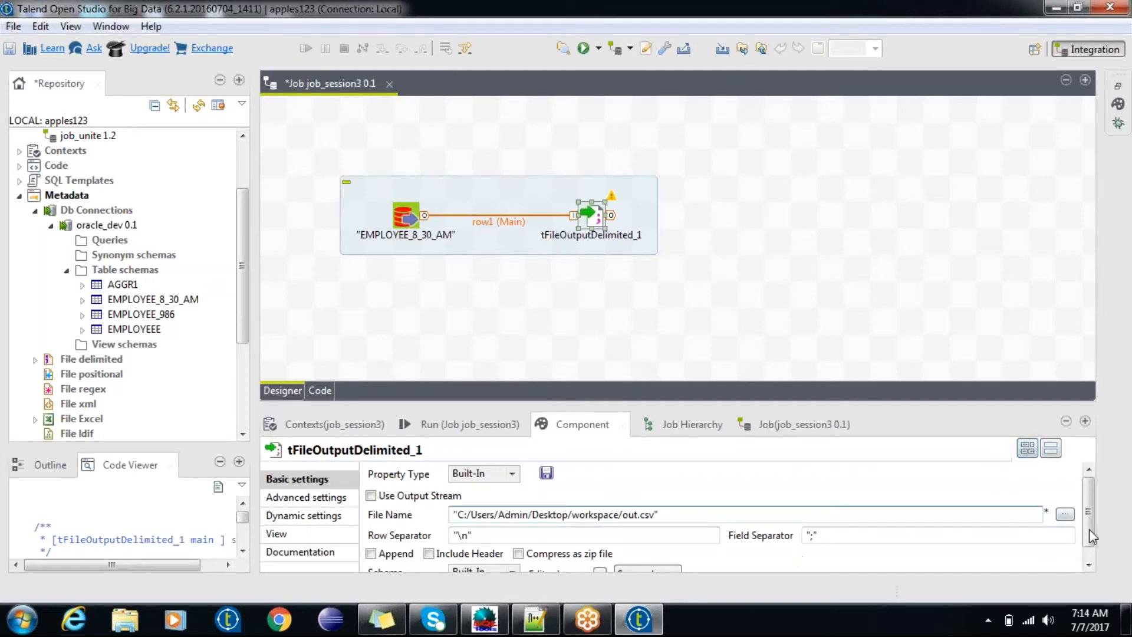
# - Examine the basic settings of tFileOutputDelimited_1 and the full SELECT query of the EMPLOYEE_8_30_AM input component
pyautogui.scroll(-1, 1090, 516)
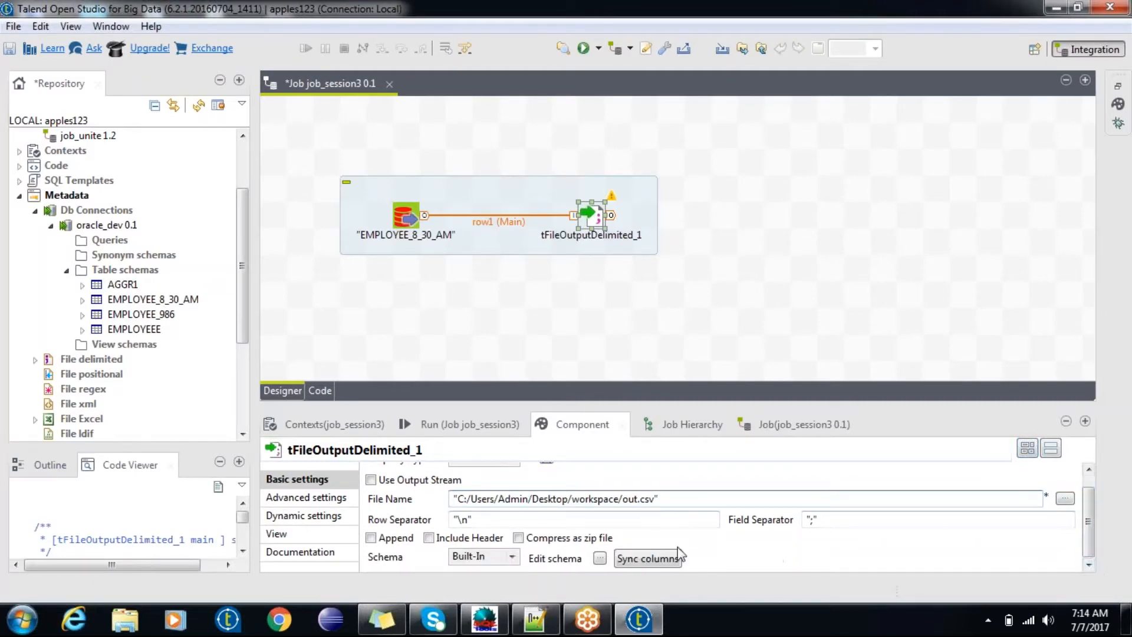
pyautogui.click(521, 306)
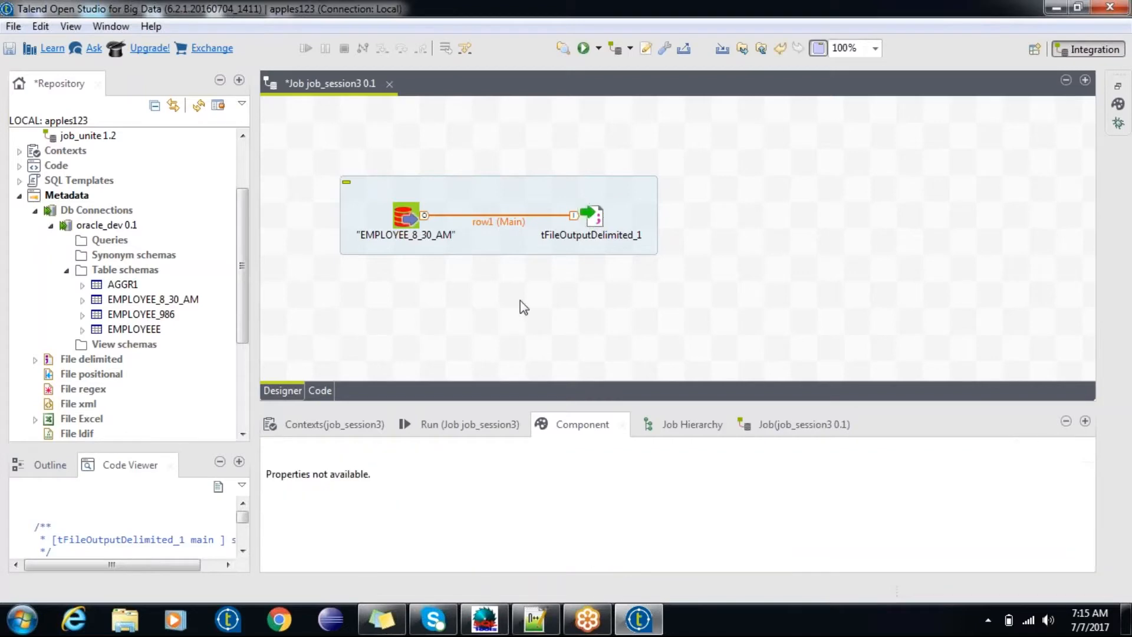
pyautogui.click(405, 214)
pyautogui.moveTo(557, 407); pyautogui.dragTo(571, 206)
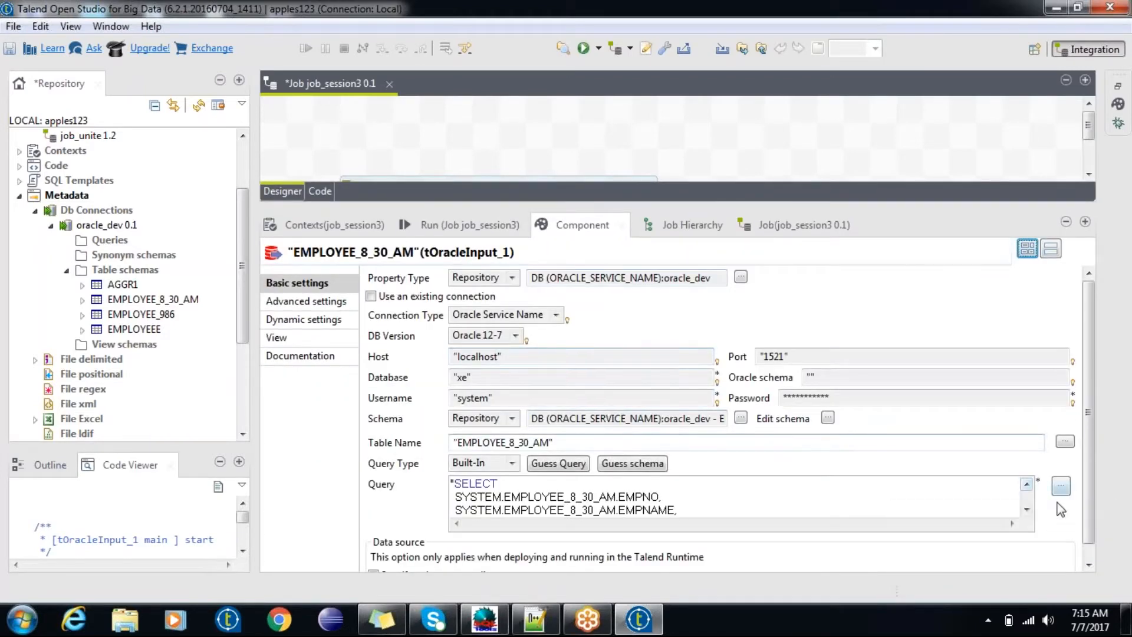
pyautogui.click(1027, 508)
pyautogui.click(1026, 485)
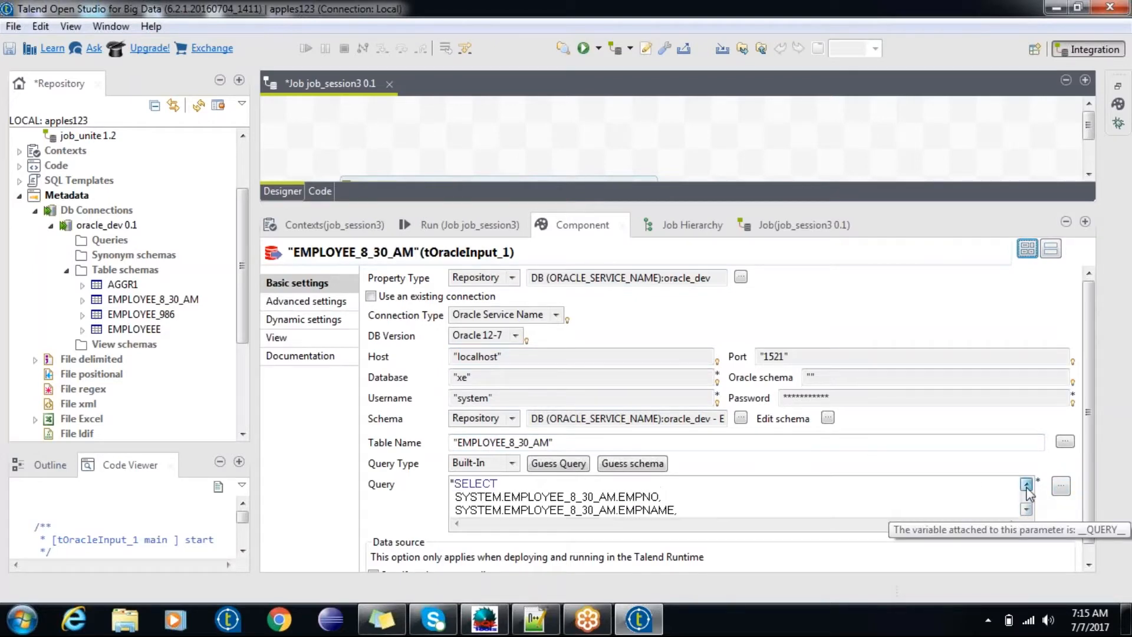
pyautogui.click(1026, 509)
pyautogui.click(1026, 509)
pyautogui.click(1027, 508)
pyautogui.click(1027, 509)
pyautogui.click(1027, 509)
pyautogui.click(1027, 509)
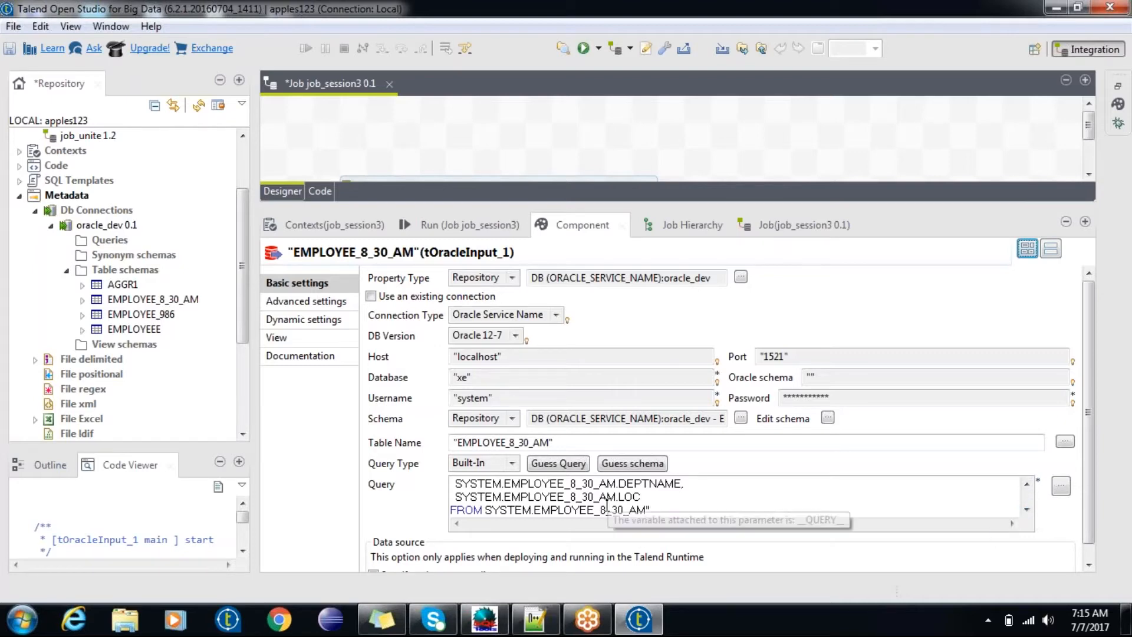
pyautogui.click(648, 510)
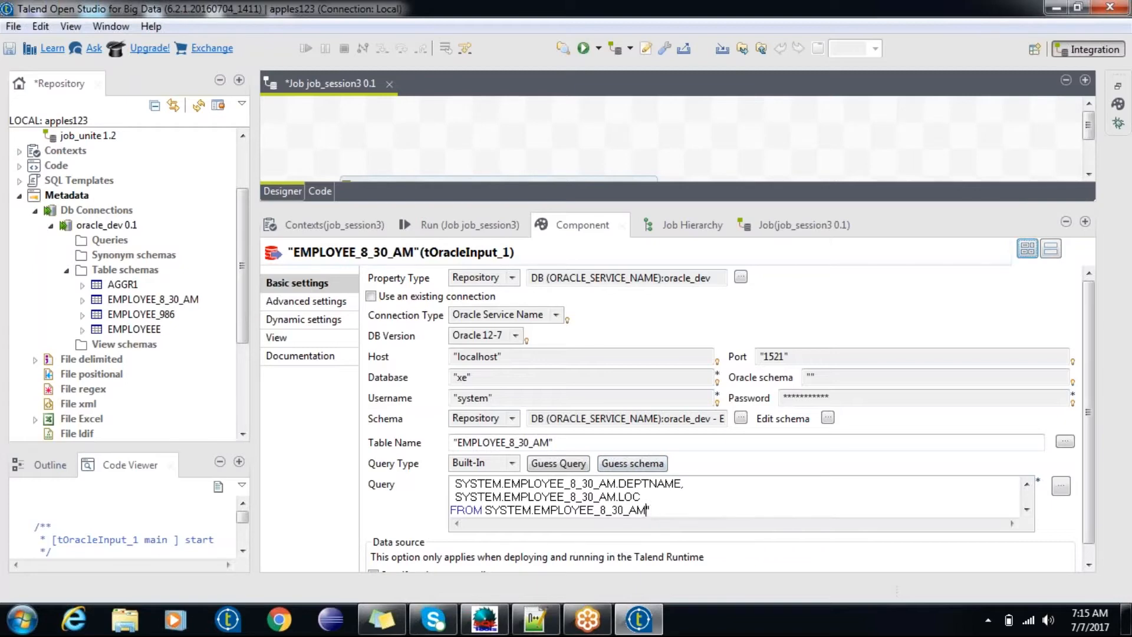
pyautogui.doubleClick(586, 224)
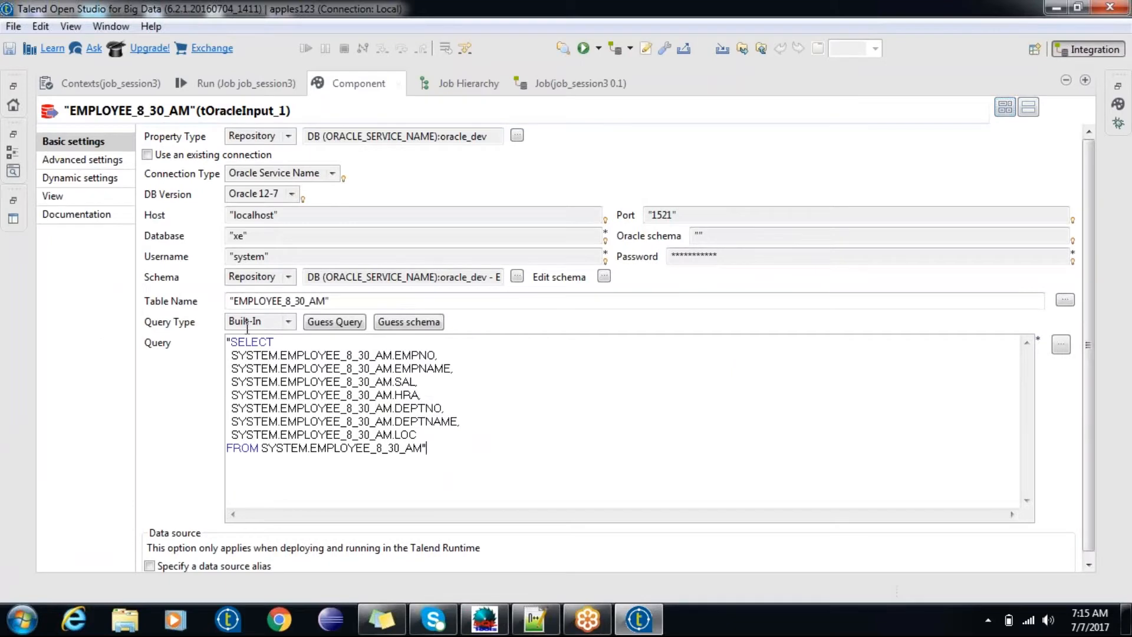
pyautogui.doubleClick(365, 83)
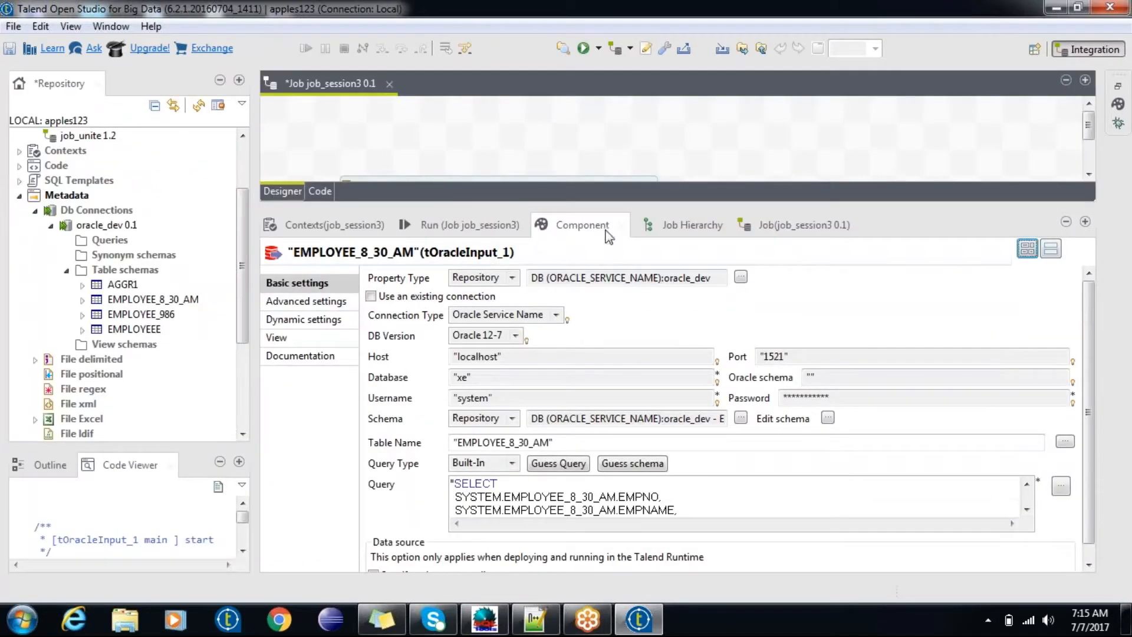
pyautogui.moveTo(623, 207); pyautogui.dragTo(624, 394)
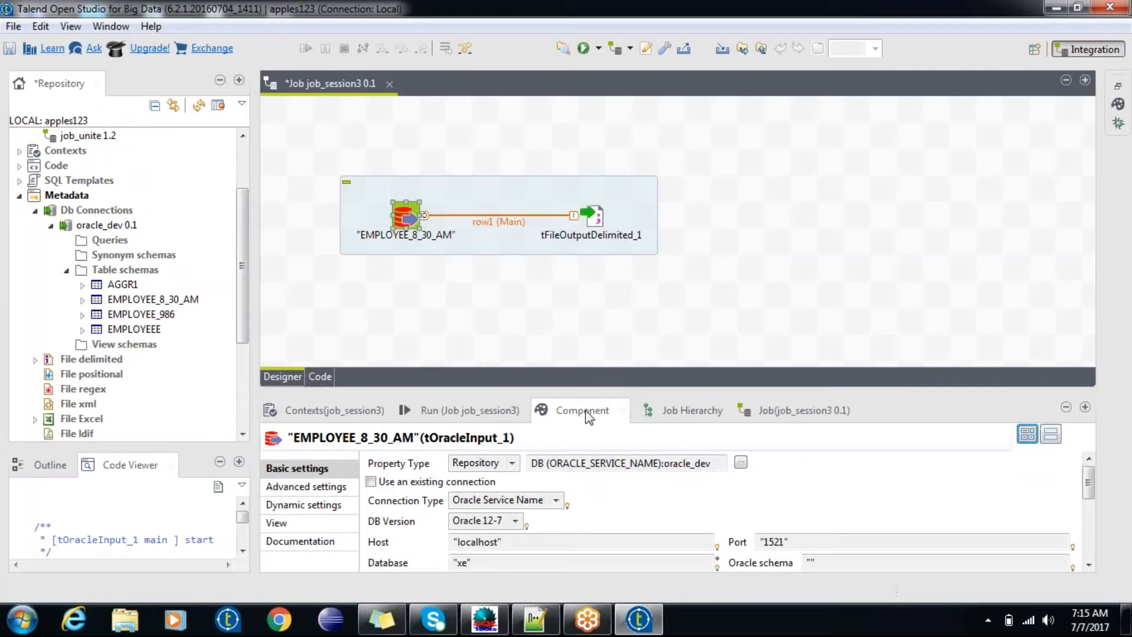
pyautogui.doubleClick(585, 410)
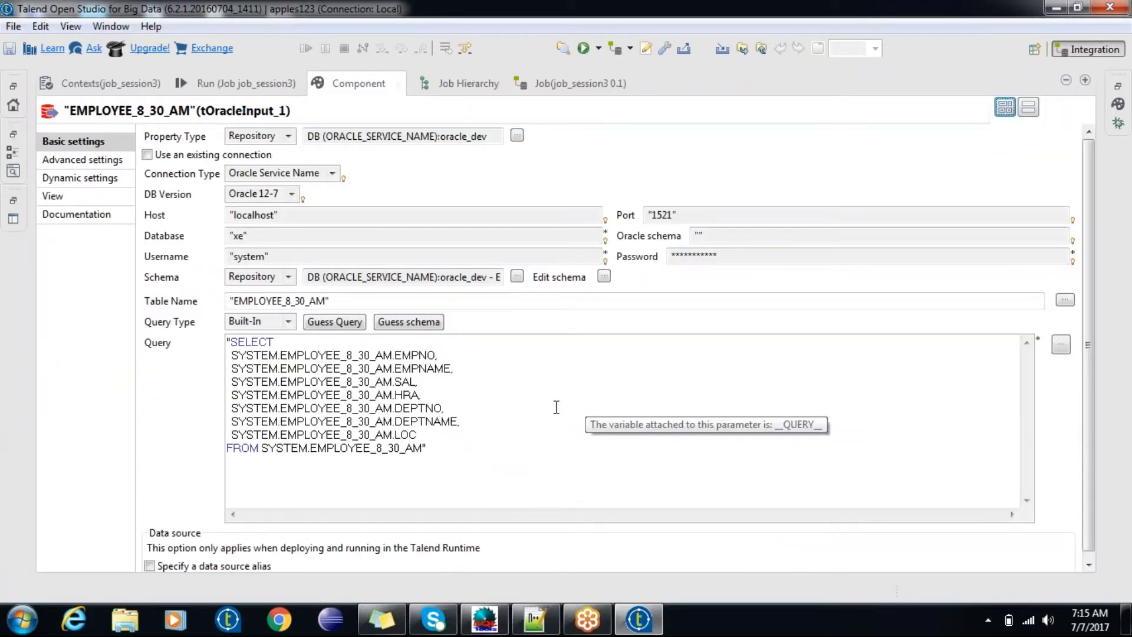
pyautogui.doubleClick(360, 79)
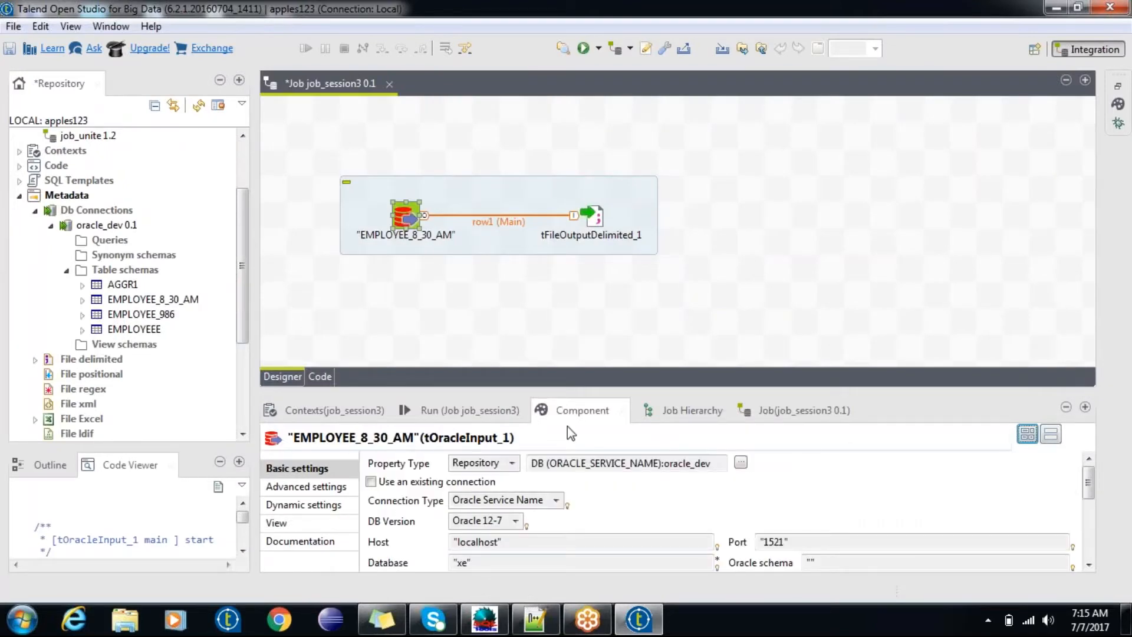
# - Add the condition "where deptno=10" to the end of the EMPLOYEE_8_30_AM input's query, inside the closing quote
pyautogui.doubleClick(588, 412)
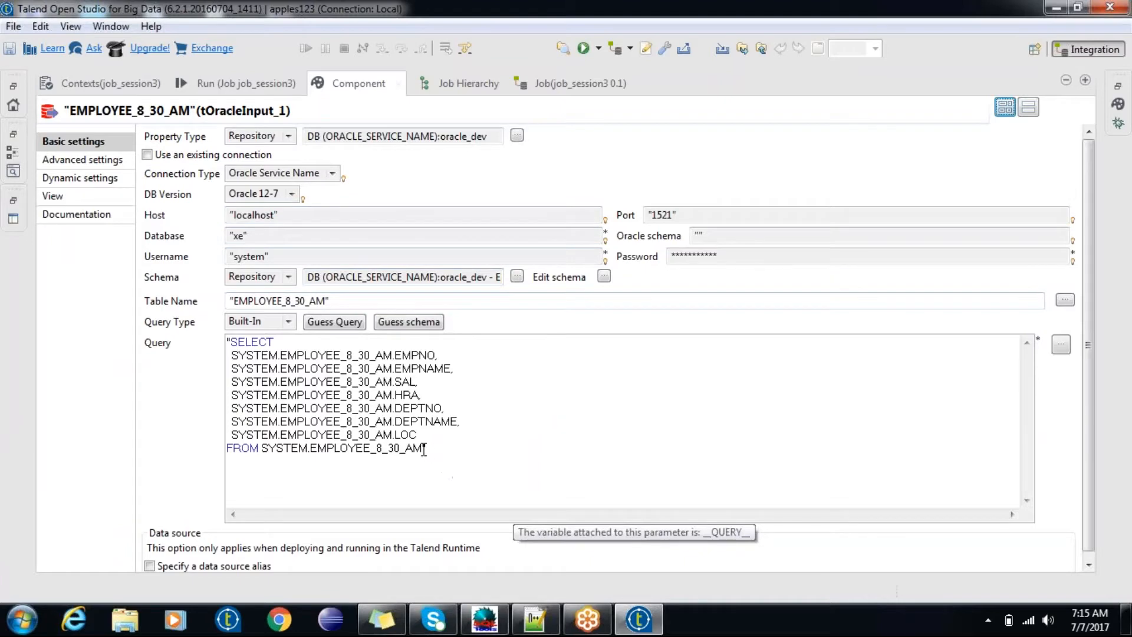
pyautogui.click(425, 449)
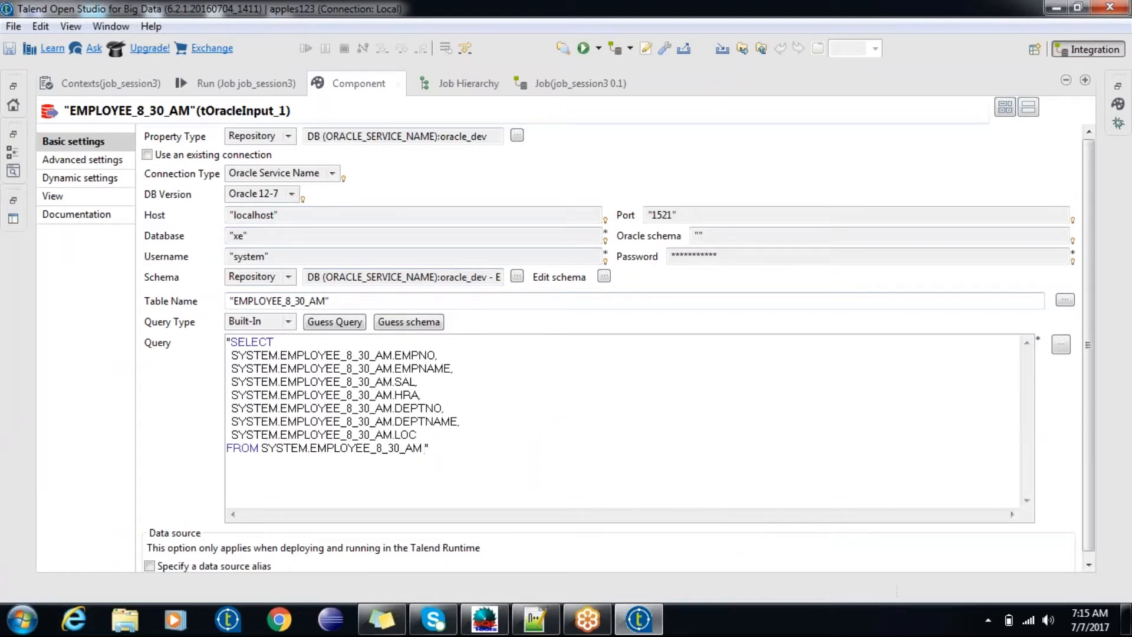
pyautogui.write('where deptno=10')
pyautogui.doubleClick(368, 84)
pyautogui.click(482, 303)
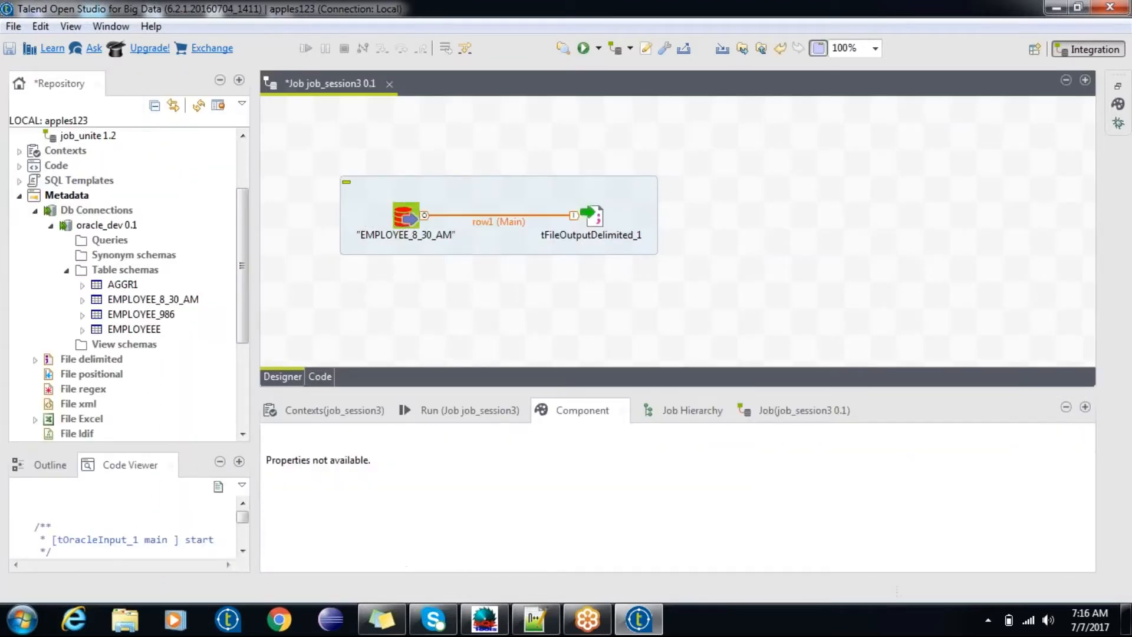
# - Set the output file of tFileOutputDelimited_1 to emp_filterred.csv in the tempfolder on the Desktop
pyautogui.click(595, 218)
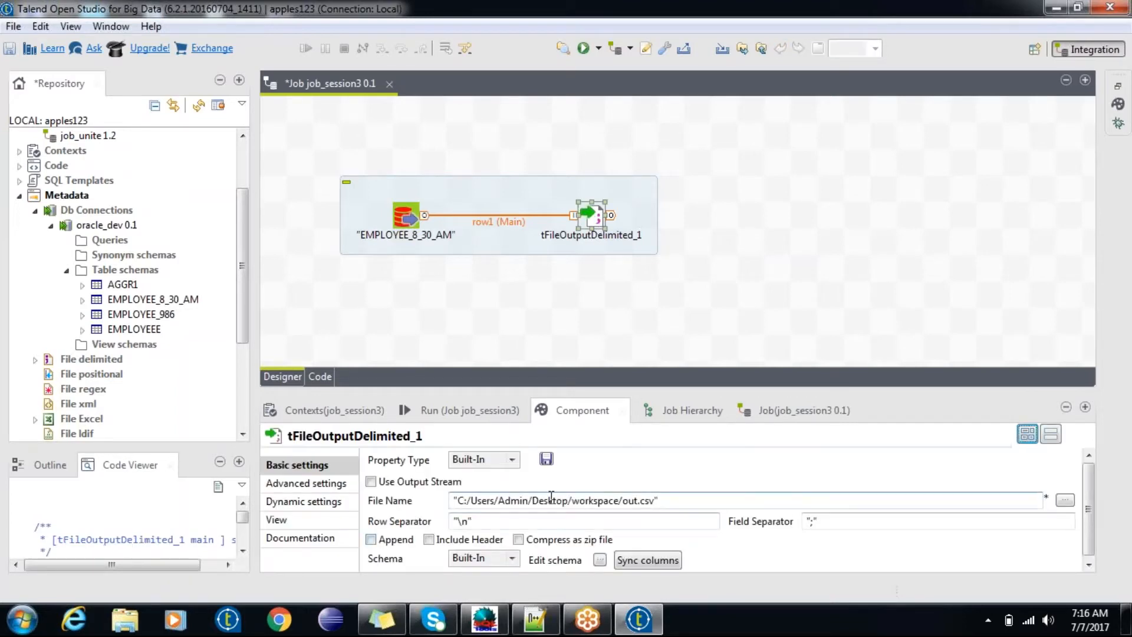
pyautogui.click(1065, 501)
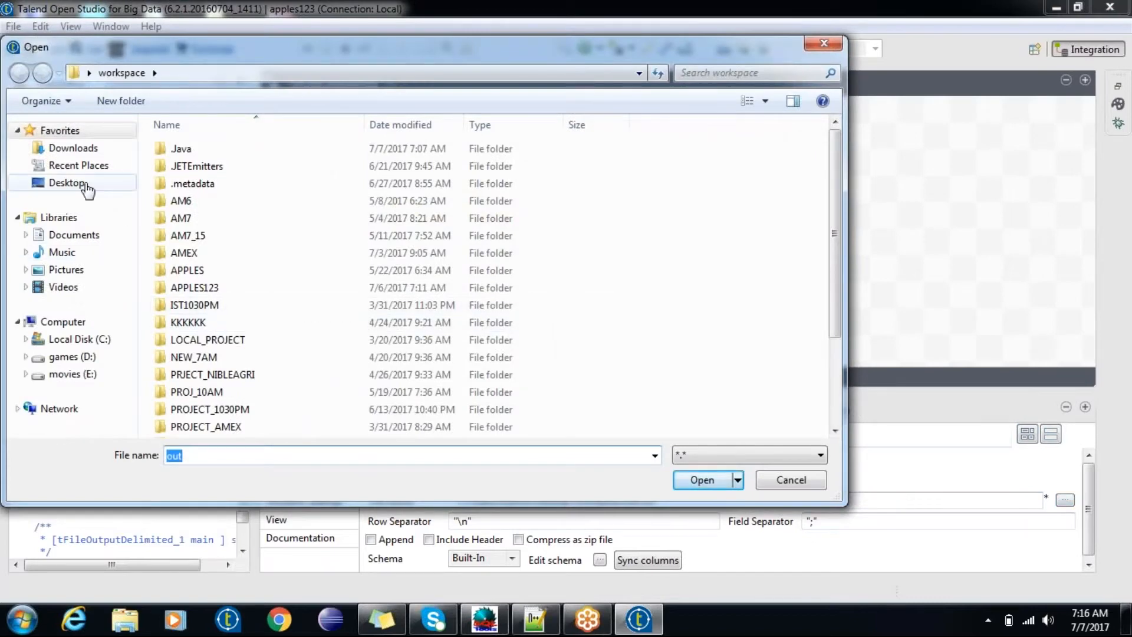
pyautogui.click(88, 184)
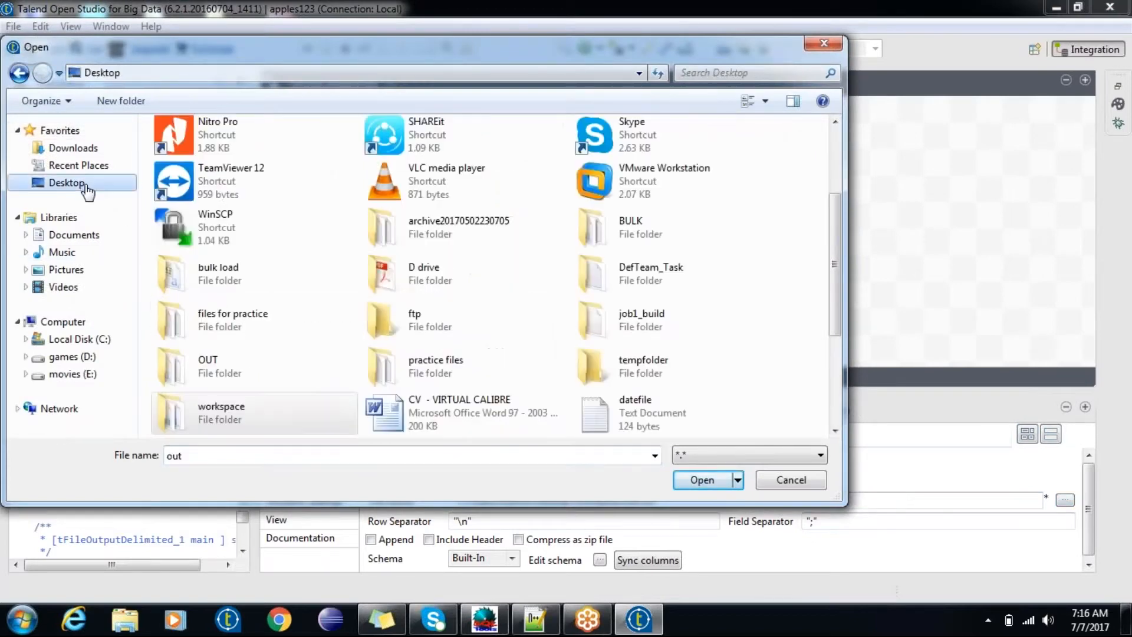
pyautogui.doubleClick(430, 279)
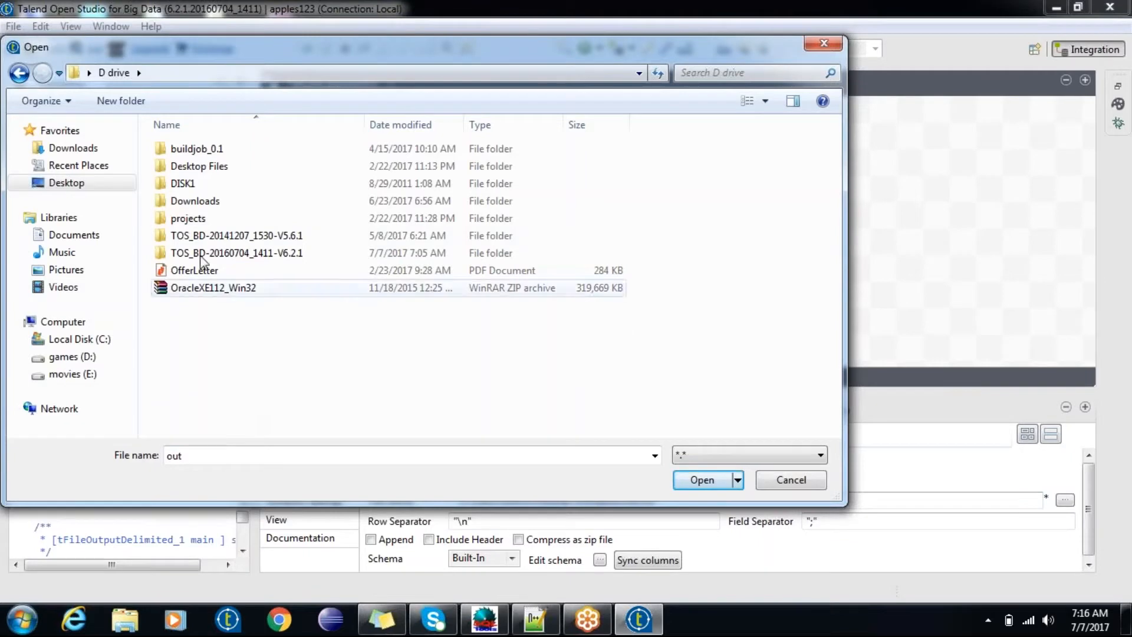
pyautogui.click(19, 73)
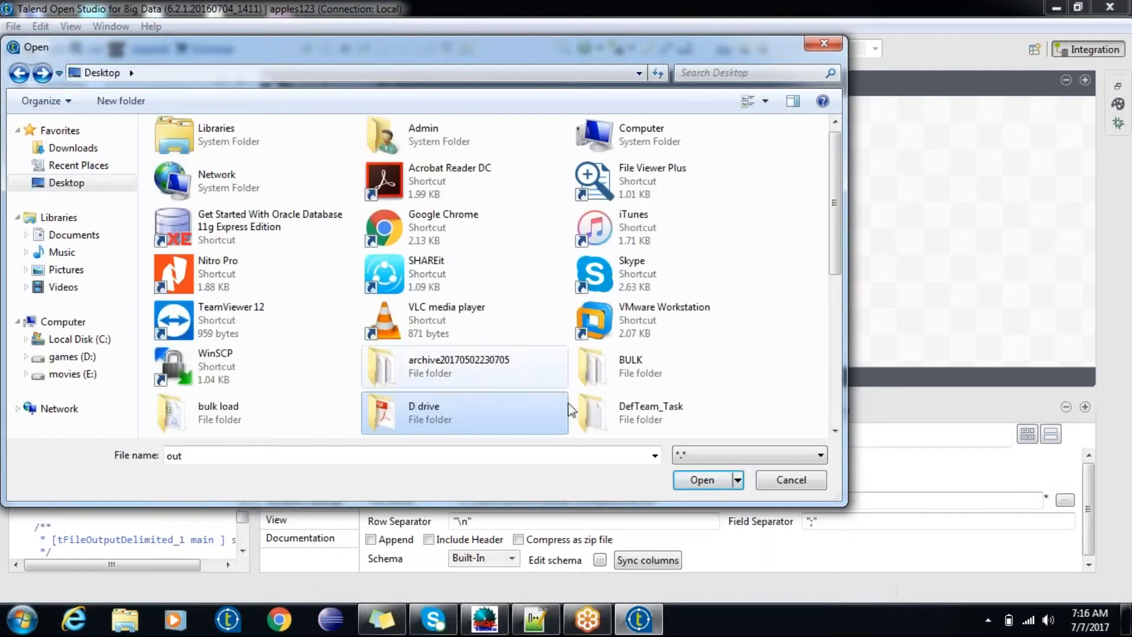
pyautogui.click(642, 419)
pyautogui.press('t')
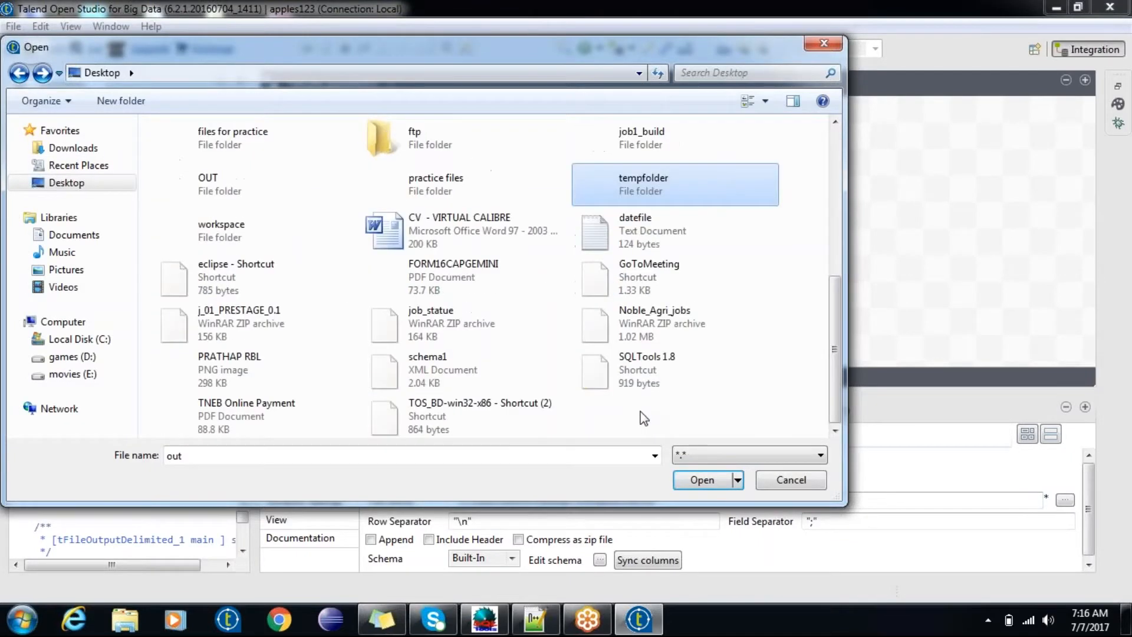
pyautogui.doubleClick(638, 189)
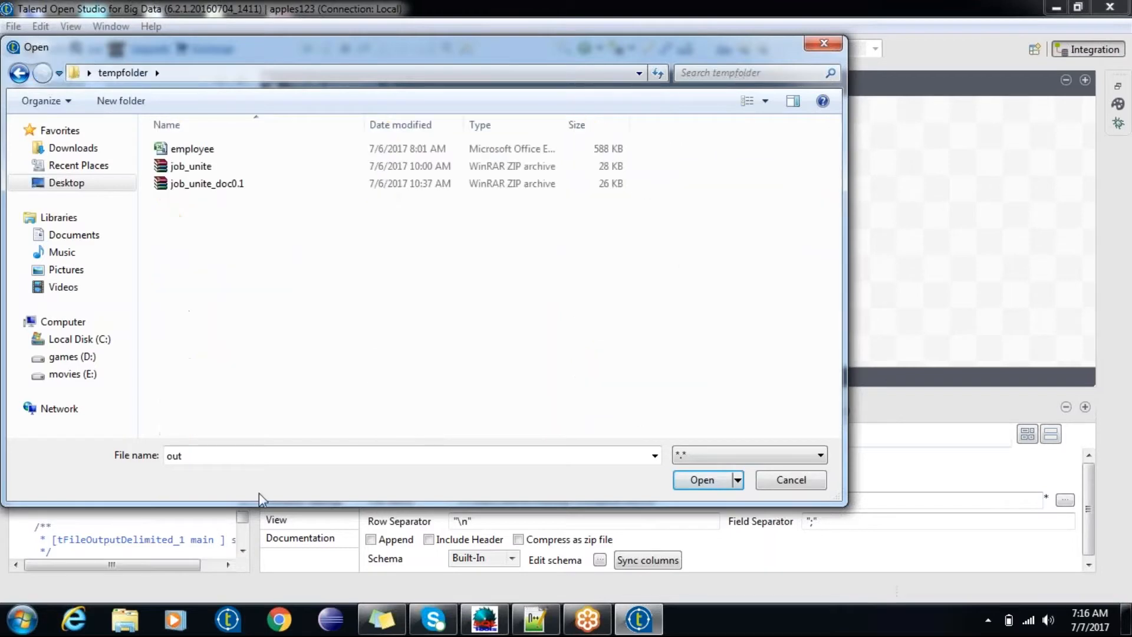
pyautogui.doubleClick(174, 455)
pyautogui.write('emp_')
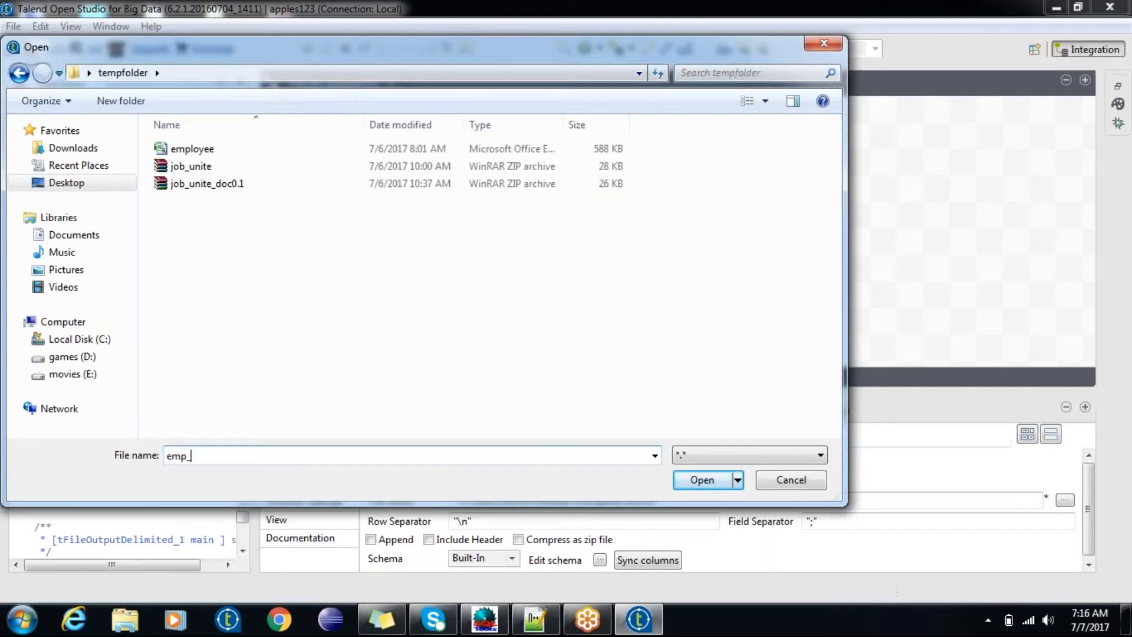
pyautogui.write('filterred.cs')
pyautogui.click(714, 478)
# - Set the field separator of tFileOutputDelimited_1 to "," and include the header in the output file
pyautogui.click(816, 522)
pyautogui.press('BackSpace')
pyautogui.press('BackSpace')
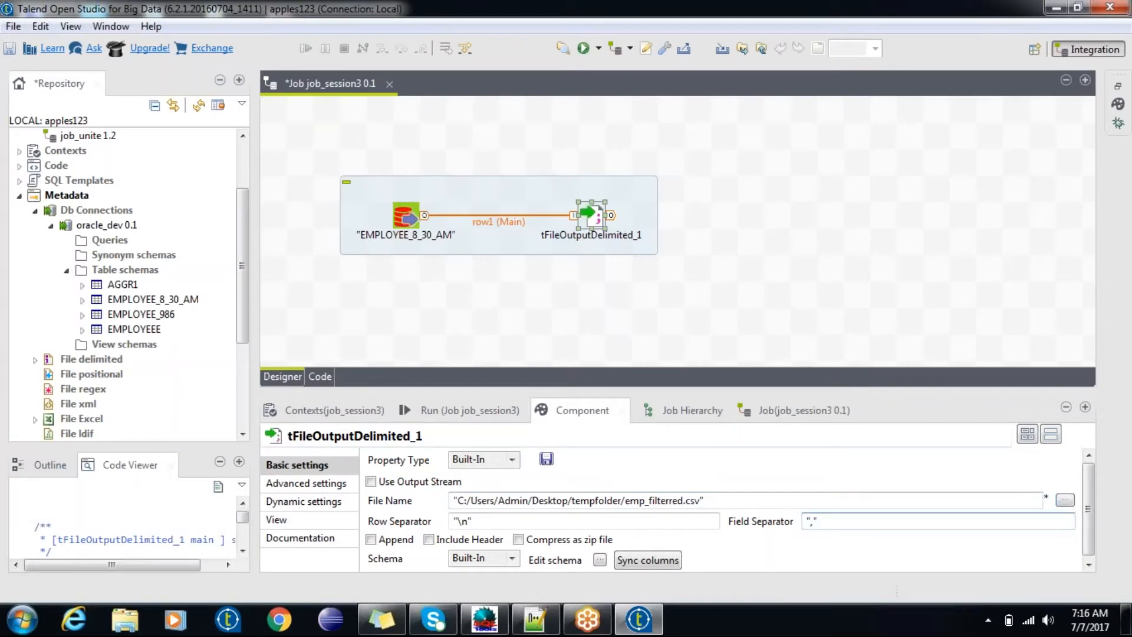
pyautogui.write(',"')
pyautogui.click(429, 539)
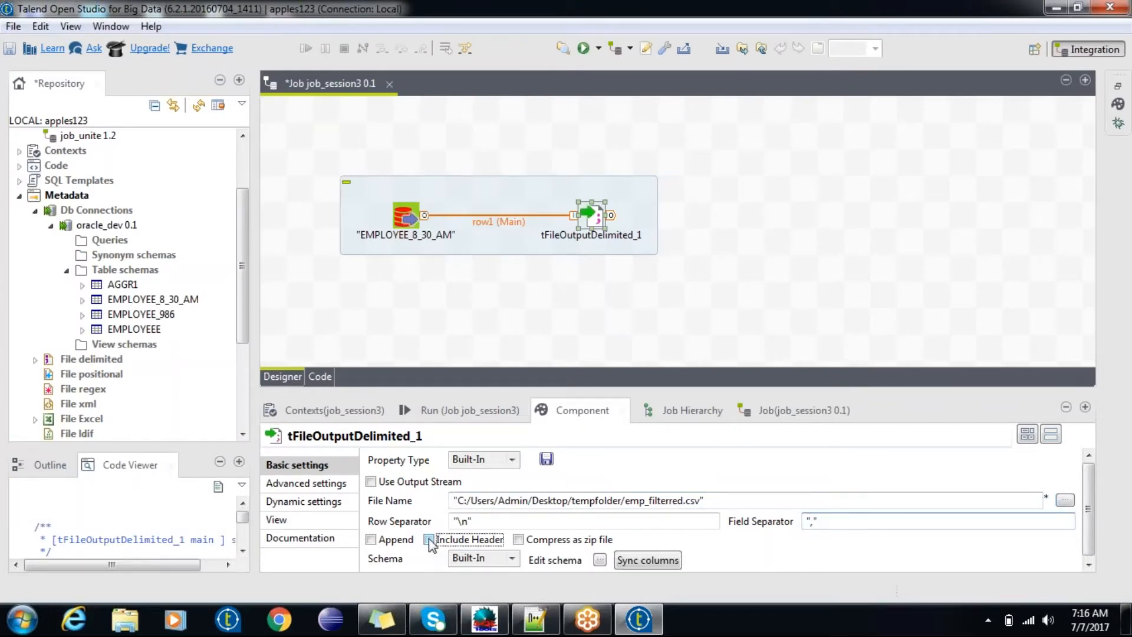
# - Run job_session3 with the deptno=10 filter in place
pyautogui.click(494, 415)
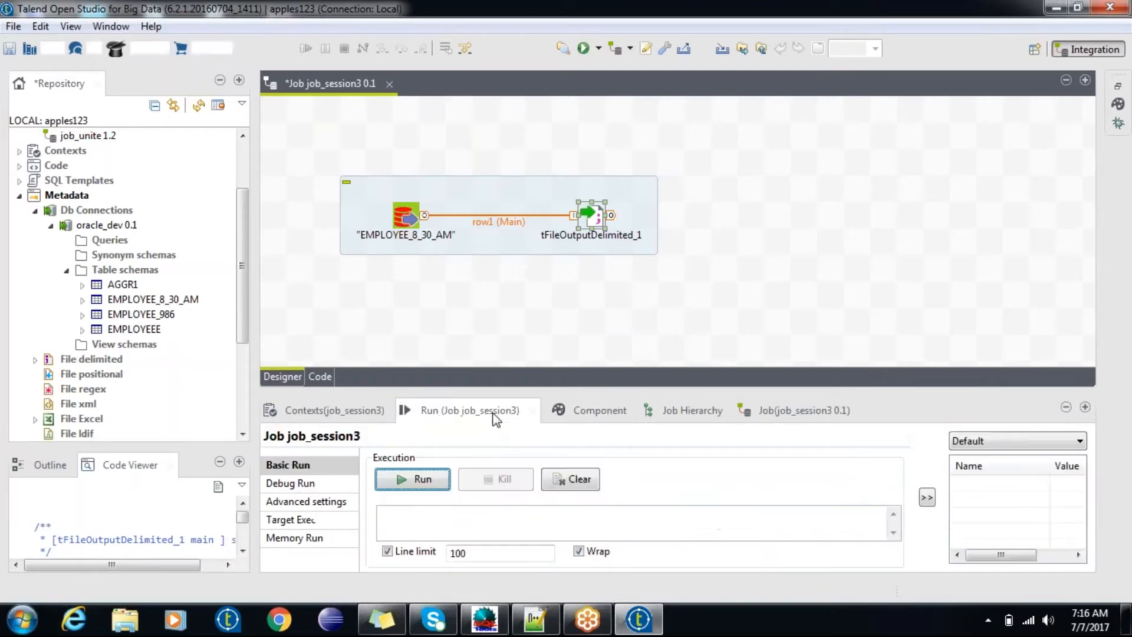
pyautogui.click(419, 480)
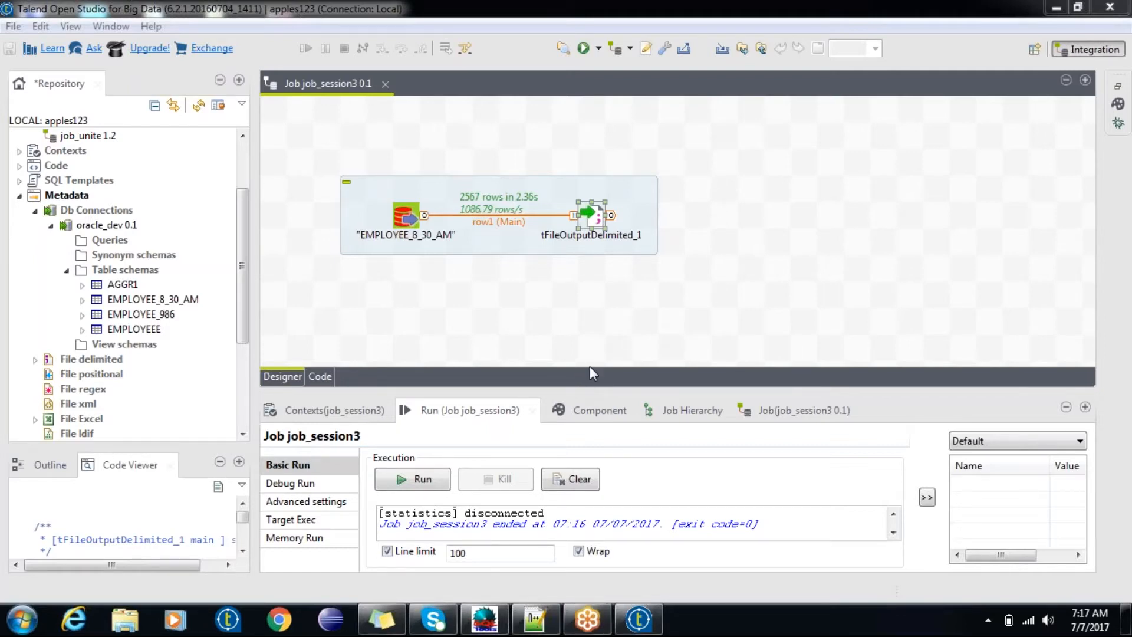
pyautogui.click(653, 327)
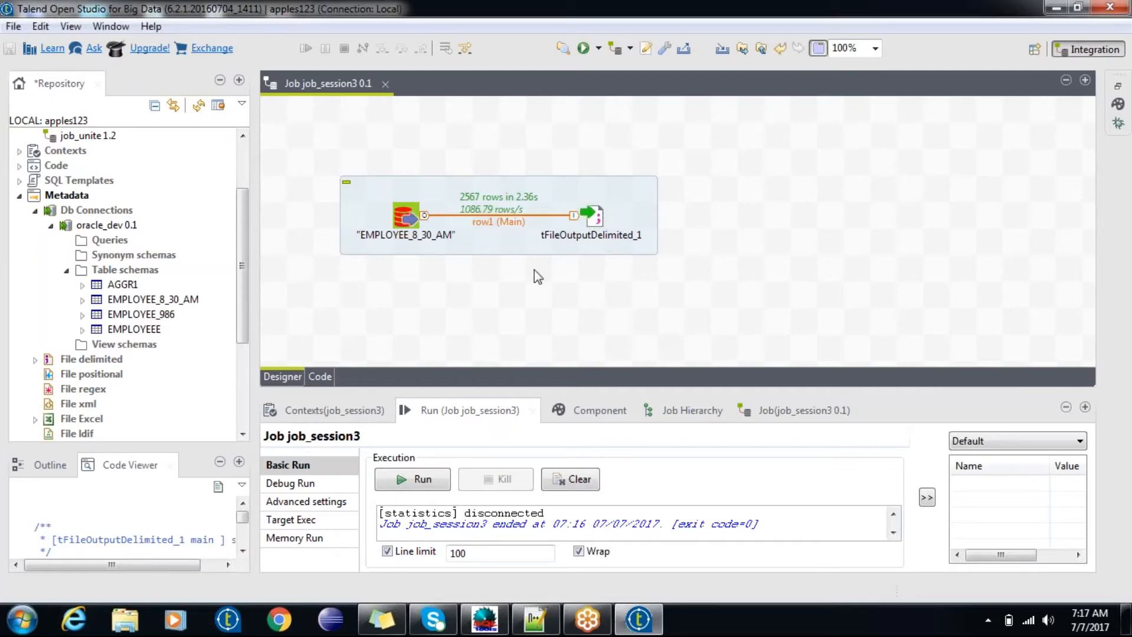
# - Copy the condition "where deptno=10" in the EMPLOYEE_8_30_AM input's query and remove it, keeping the closing quote
pyautogui.doubleClick(406, 218)
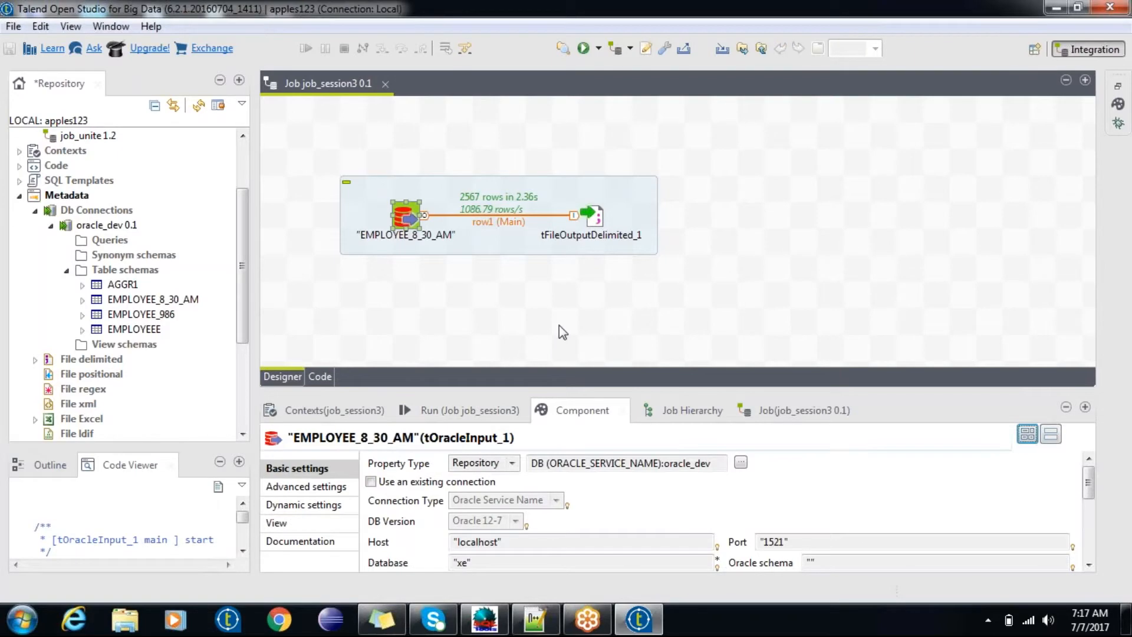
pyautogui.doubleClick(584, 410)
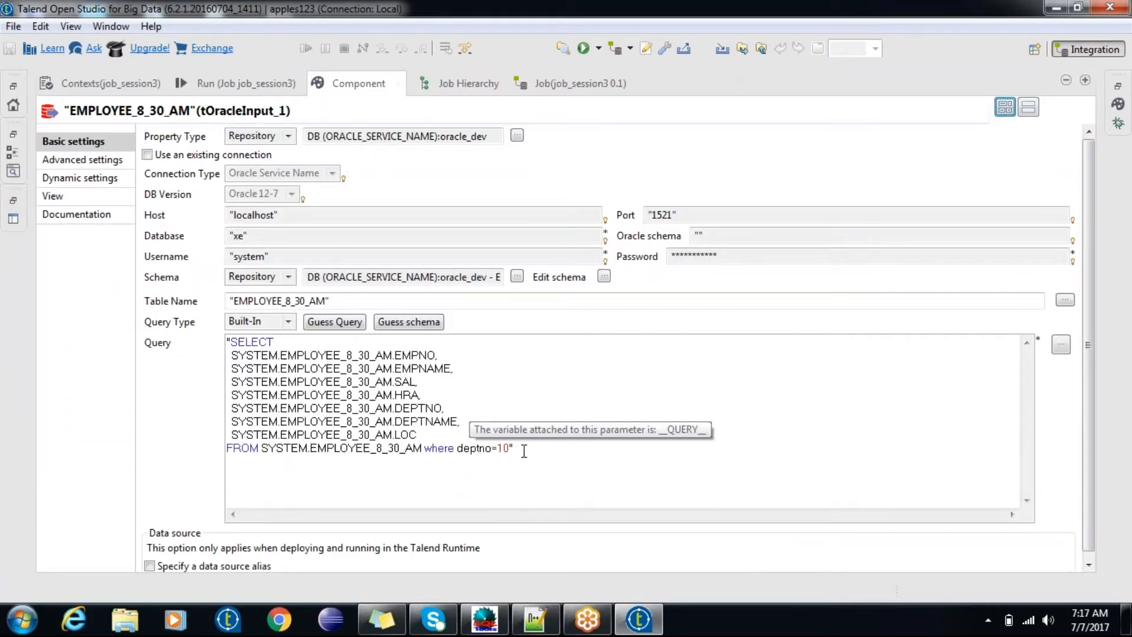
pyautogui.moveTo(510, 448); pyautogui.dragTo(427, 442)
pyautogui.hotkey('ctrl', 'c')
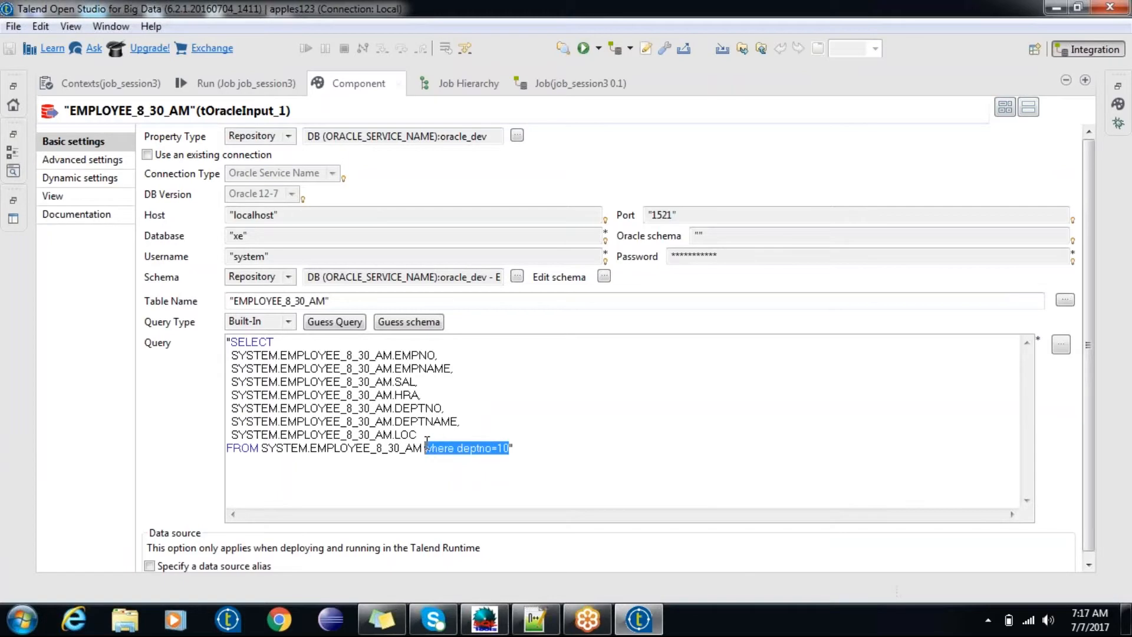
pyautogui.press('BackSpace')
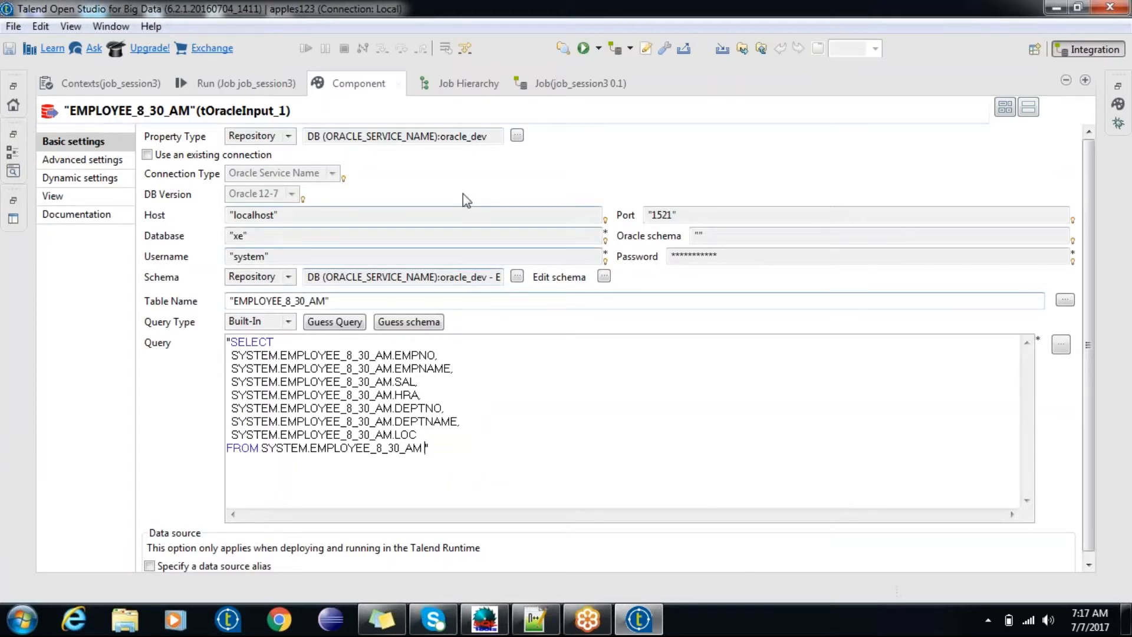
pyautogui.doubleClick(358, 84)
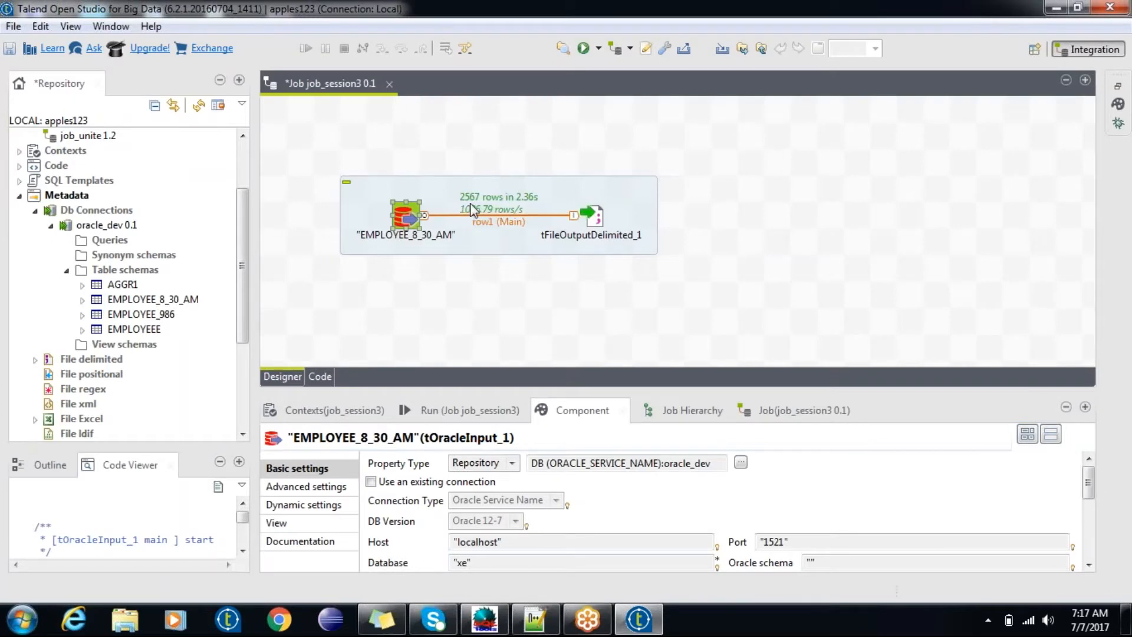
# - Run job_session3 without the filter, enlarge the execution output area and clear the run output
pyautogui.click(482, 409)
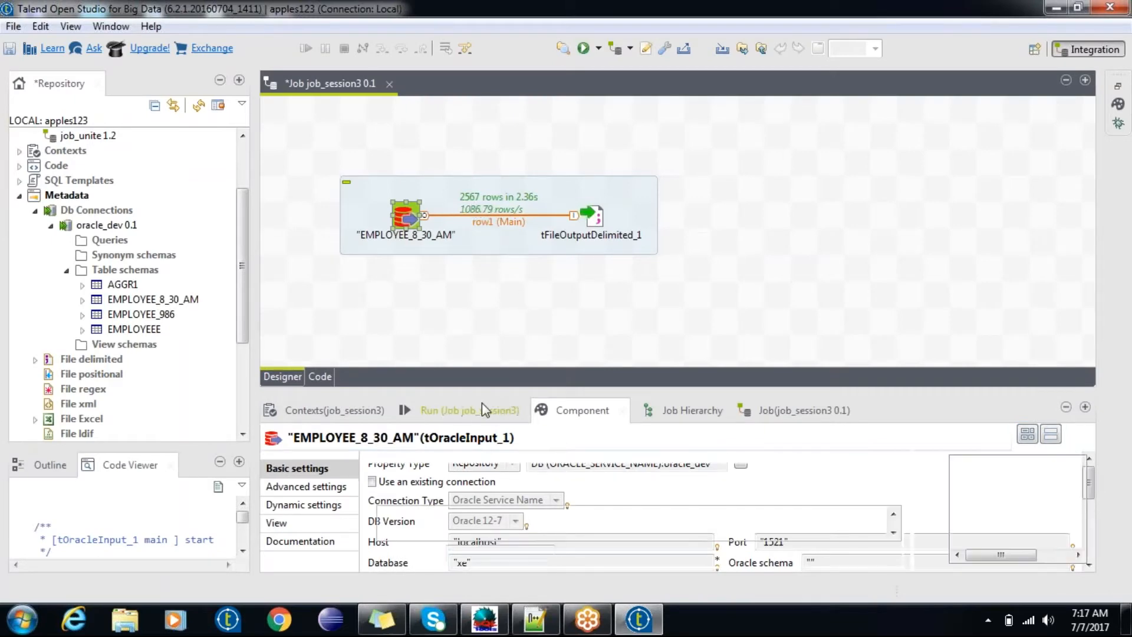
pyautogui.click(421, 480)
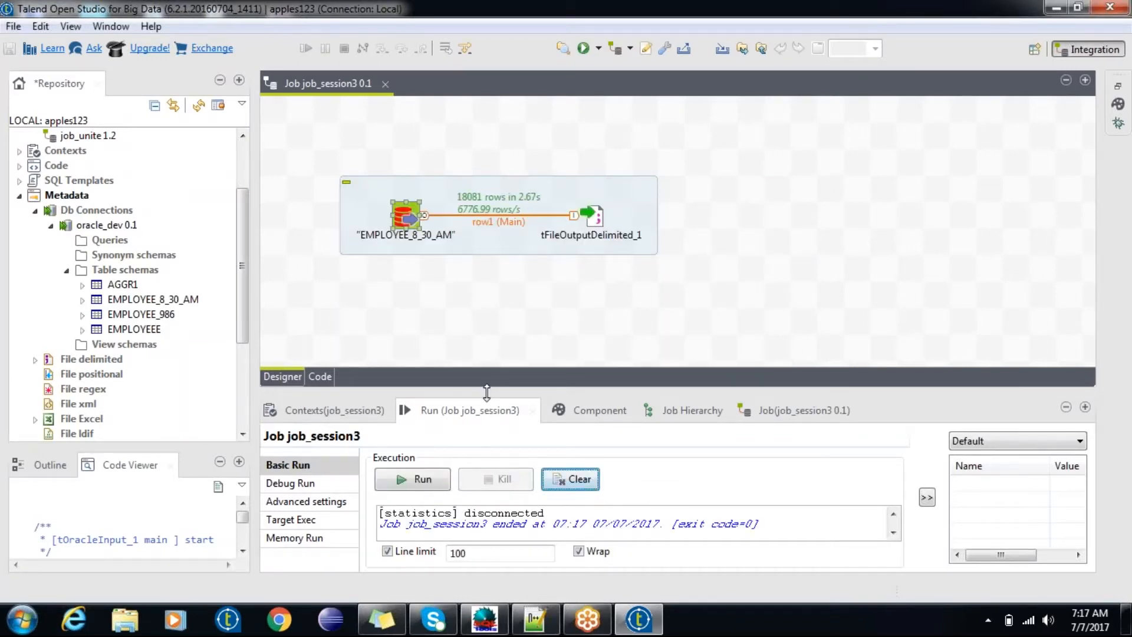
pyautogui.moveTo(486, 392); pyautogui.dragTo(475, 323)
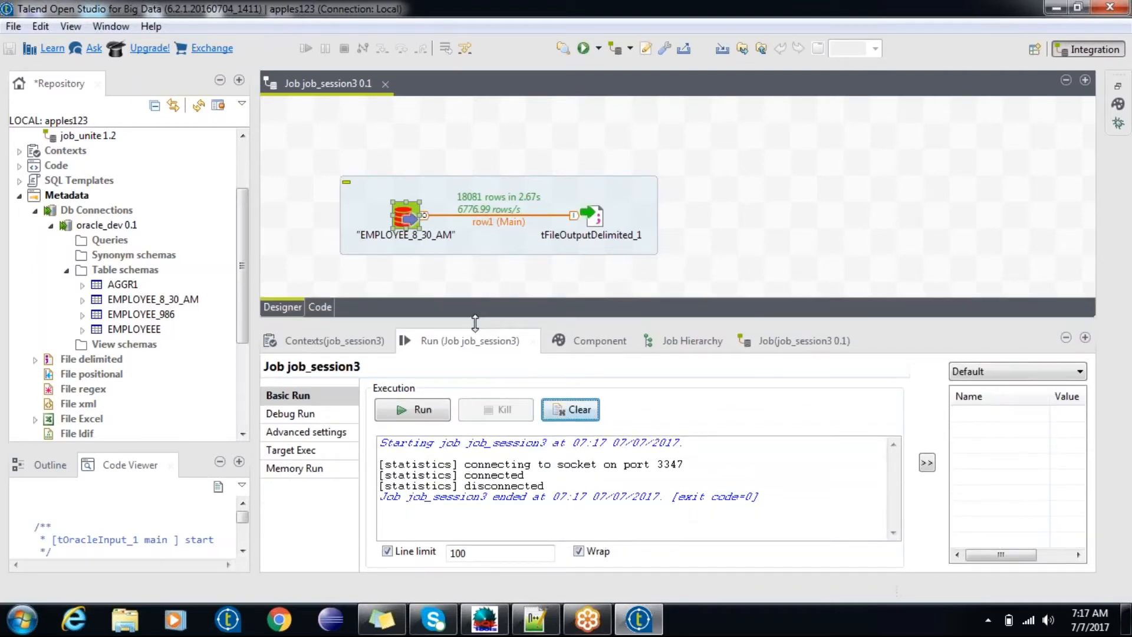
pyautogui.click(569, 410)
# - Paste "where deptno=10" back before the closing quote of the EMPLOYEE_8_30_AM input's query and run the job again
pyautogui.doubleClick(406, 229)
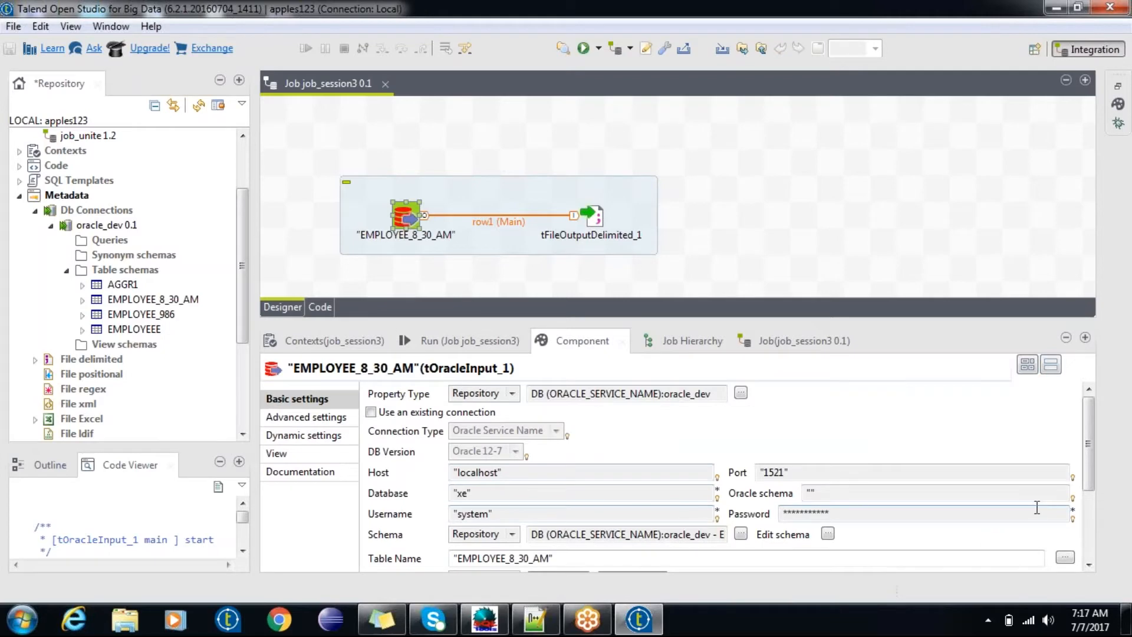
pyautogui.scroll(-3, 1085, 475)
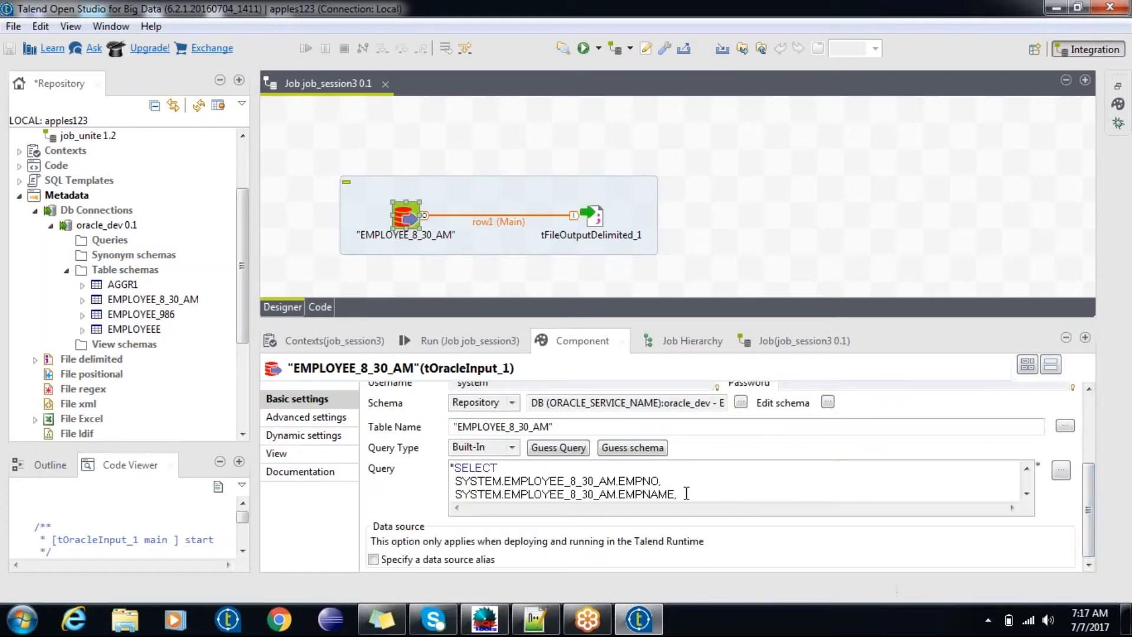
pyautogui.press('Down')
pyautogui.press('Down')
pyautogui.press('Down')
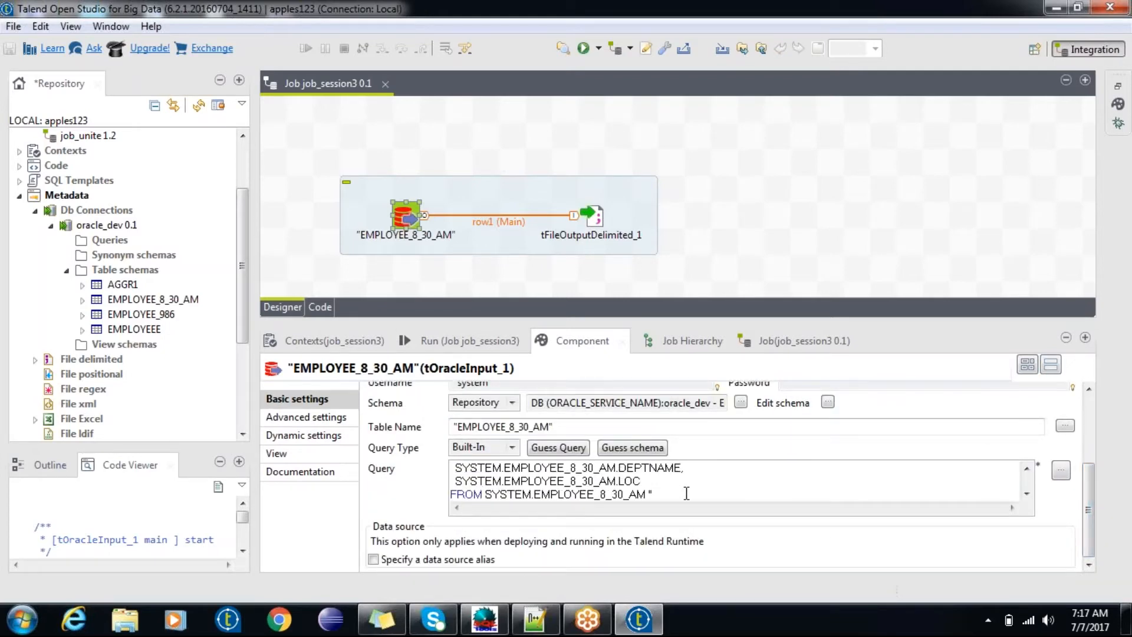
pyautogui.hotkey('ctrl', 'v')
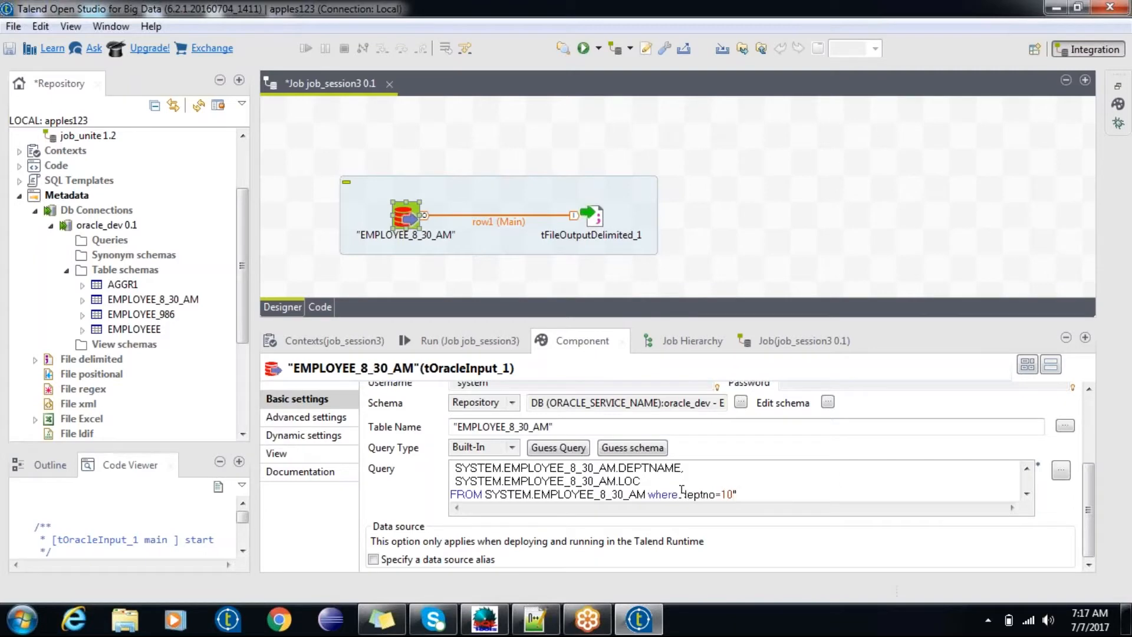
pyautogui.click(470, 341)
pyautogui.click(415, 411)
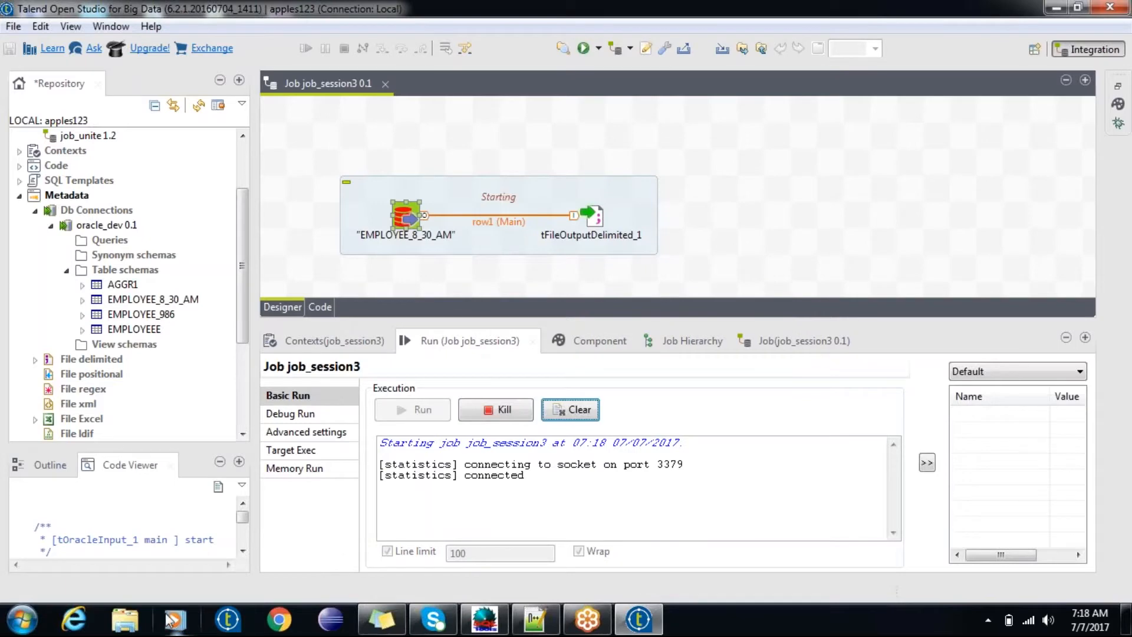
# - Switch to Windows Explorer and open emp_filterred from the Desktop's tempfolder in Notepad++
pyautogui.click(131, 628)
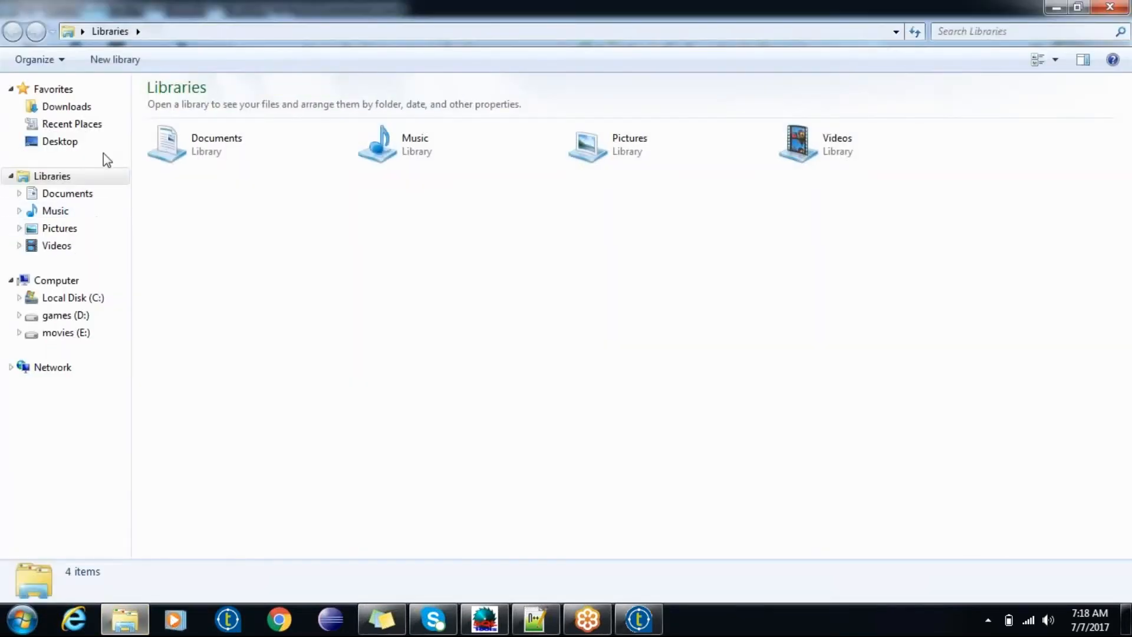
pyautogui.click(60, 142)
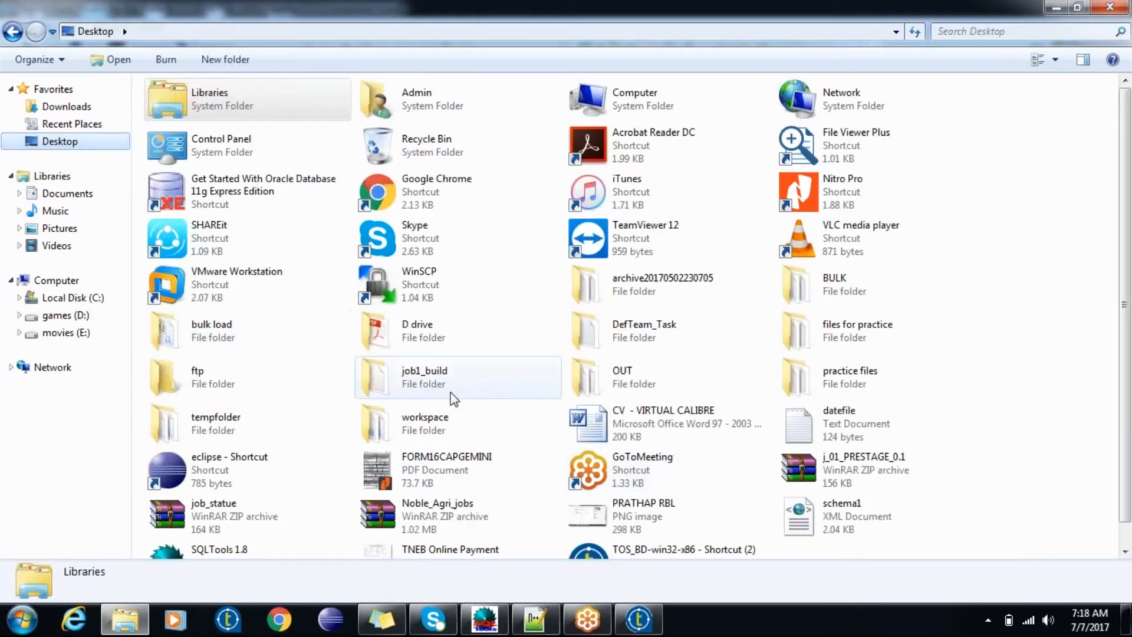
pyautogui.doubleClick(242, 418)
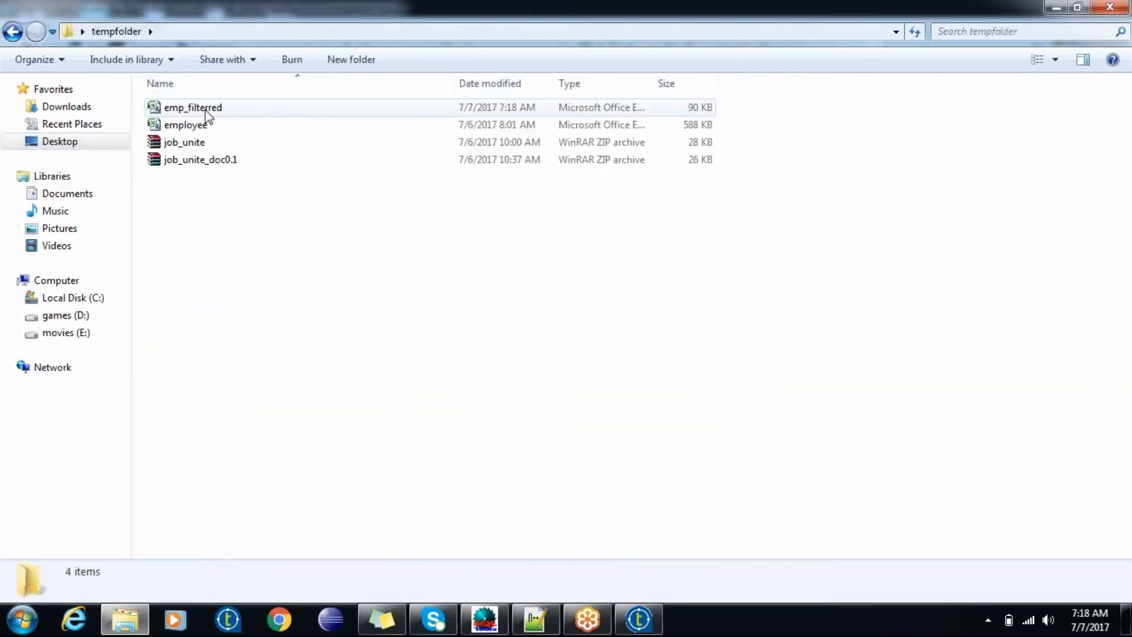
pyautogui.click(207, 111)
pyautogui.rightClick(207, 112)
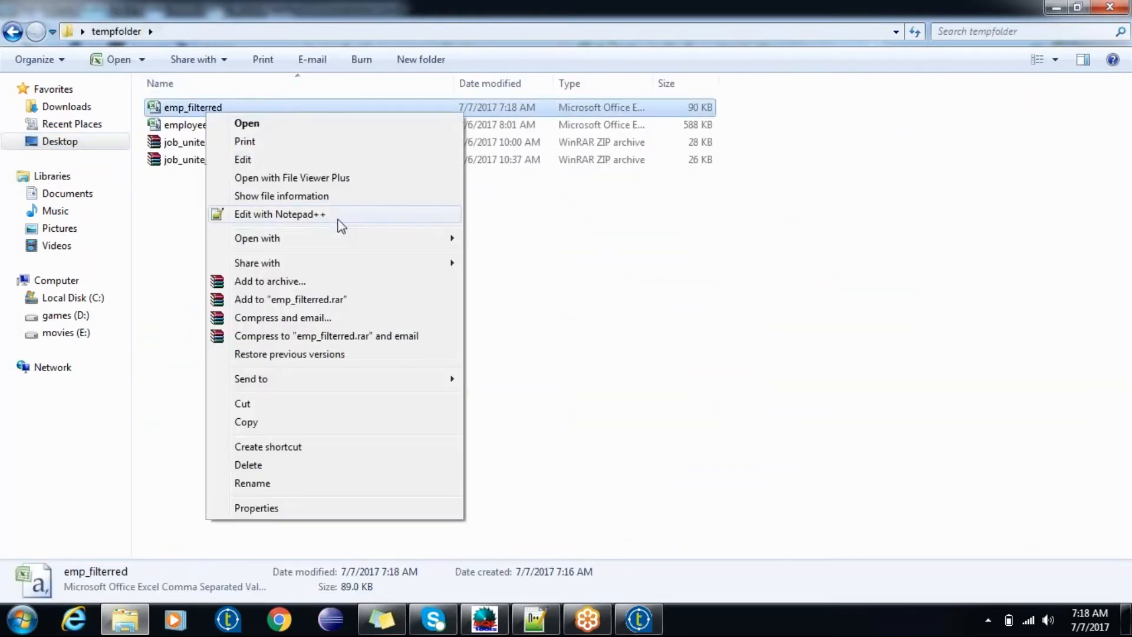
pyautogui.click(336, 215)
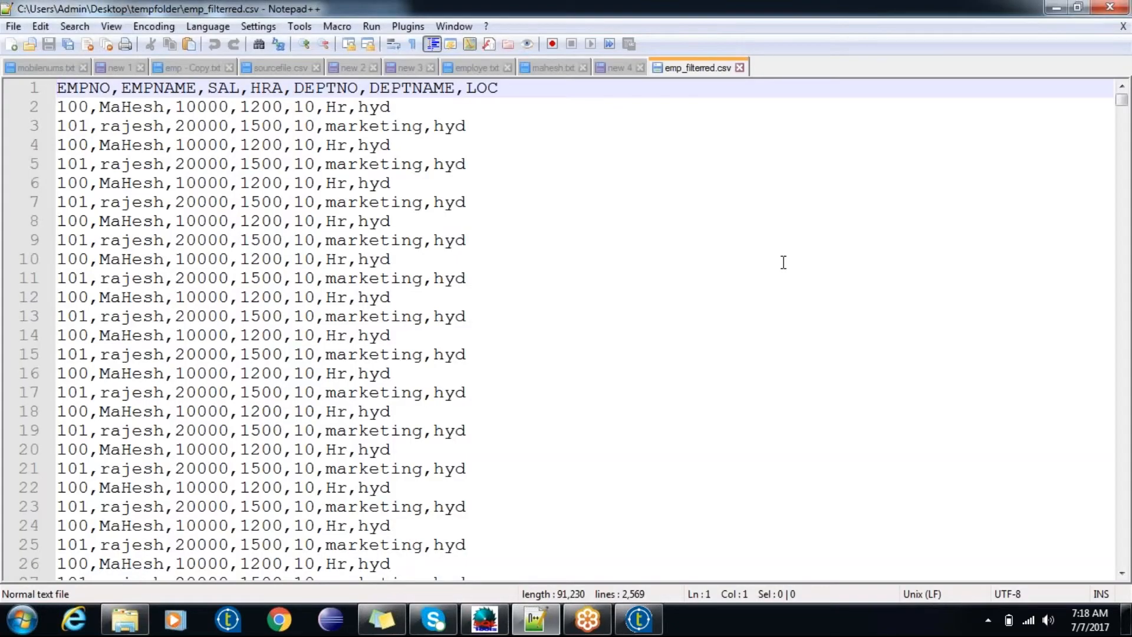
# - Check the DEPTNO values through to the end of emp_filterred.csv, close Notepad++ and switch back to Talend
pyautogui.doubleClick(312, 108)
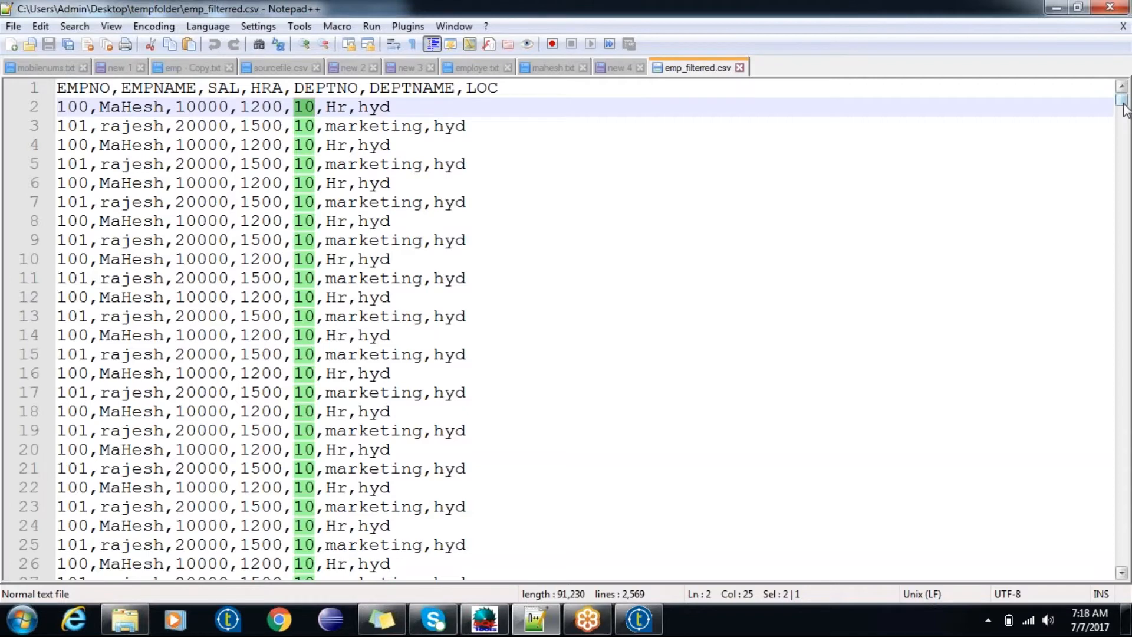
pyautogui.moveTo(1122, 102); pyautogui.dragTo(1122, 559)
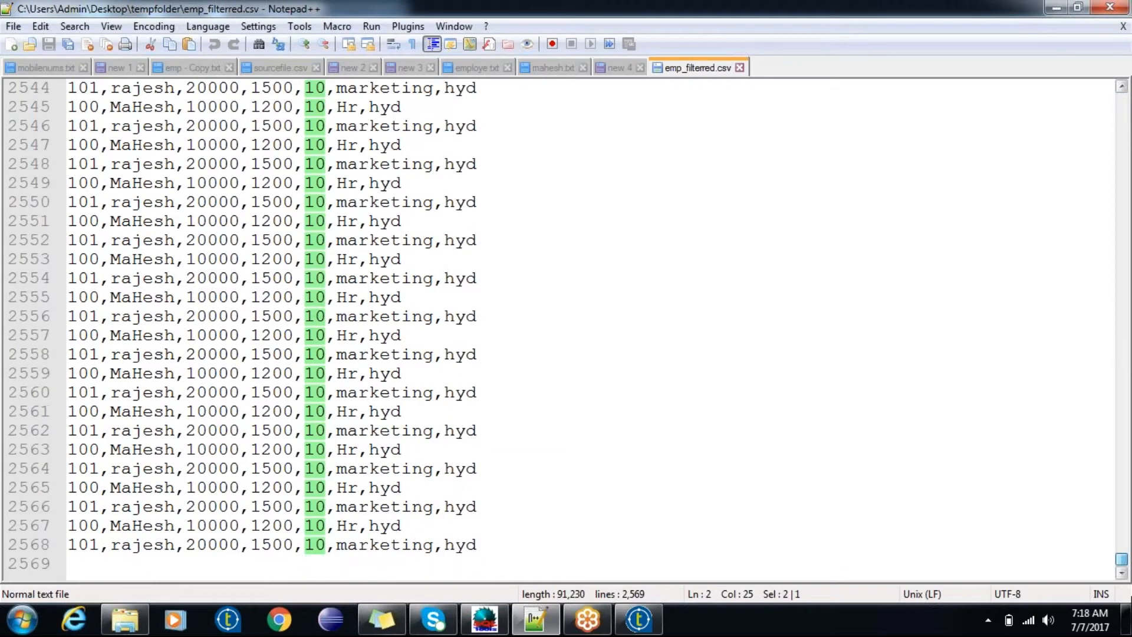
pyautogui.click(1110, 8)
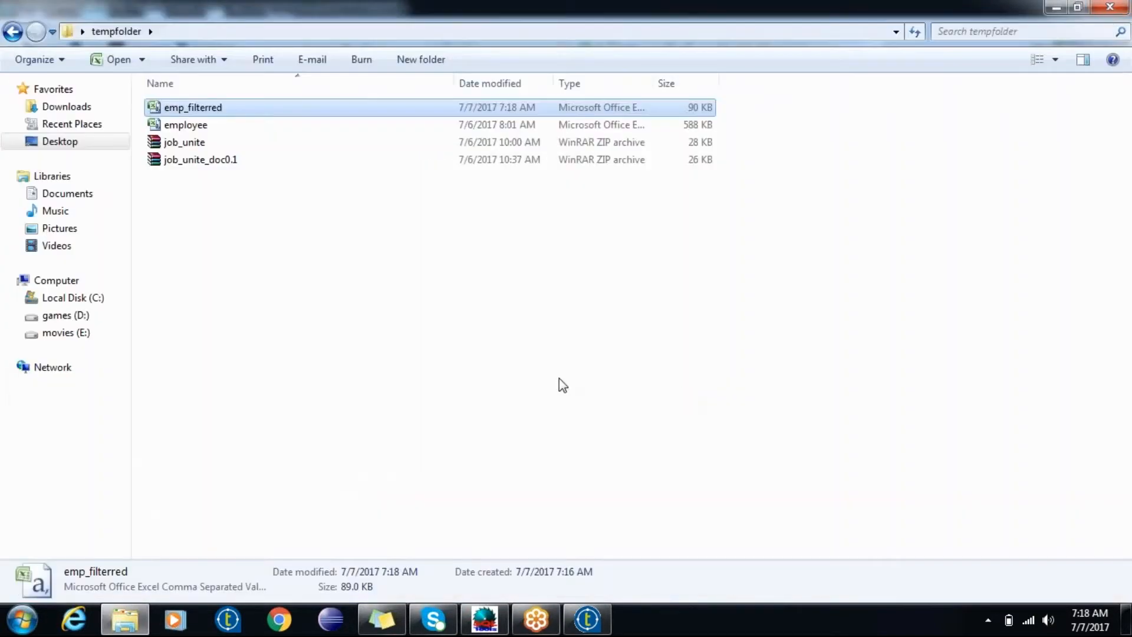
pyautogui.click(600, 625)
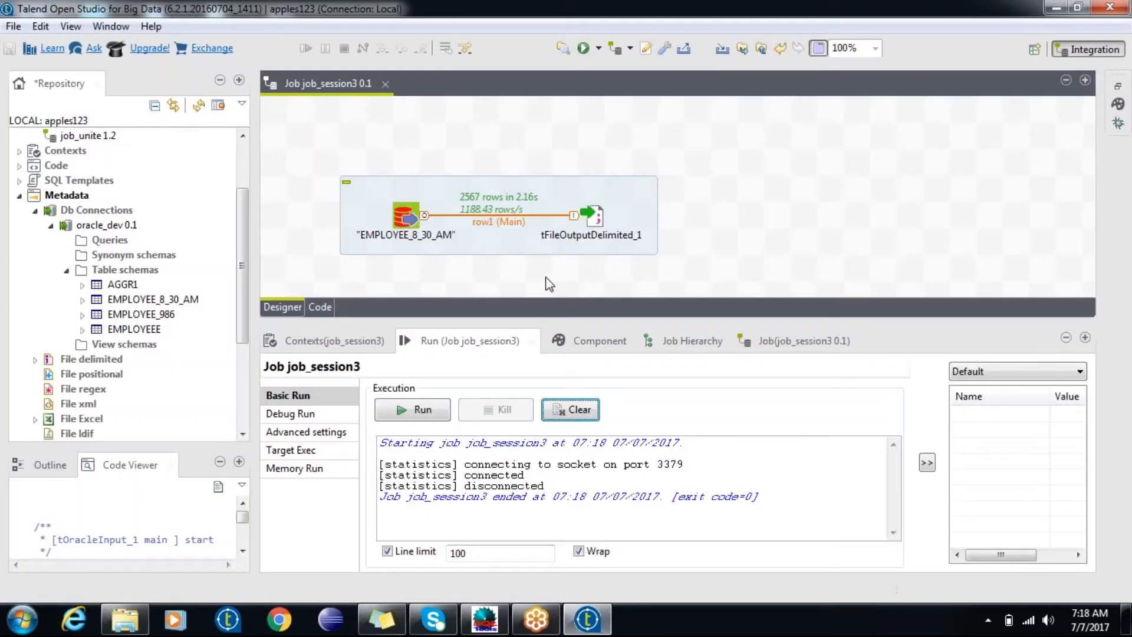
# - Append "order by sal desc" after the deptno=10 condition in the EMPLOYEE_8_30_AM input's query
pyautogui.click(407, 221)
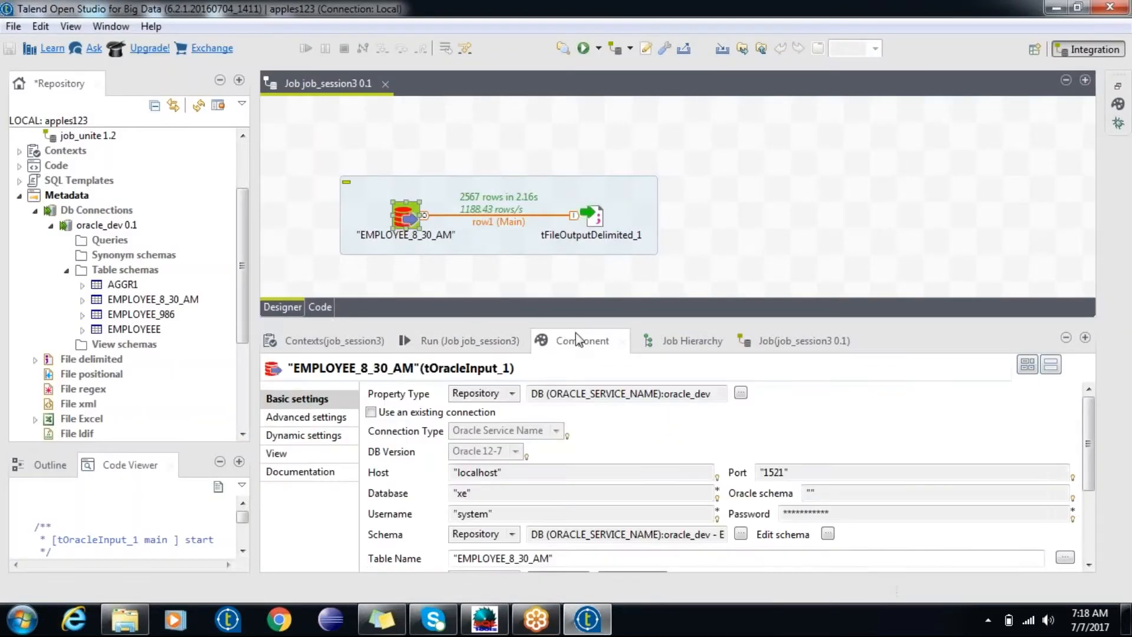
pyautogui.doubleClick(581, 340)
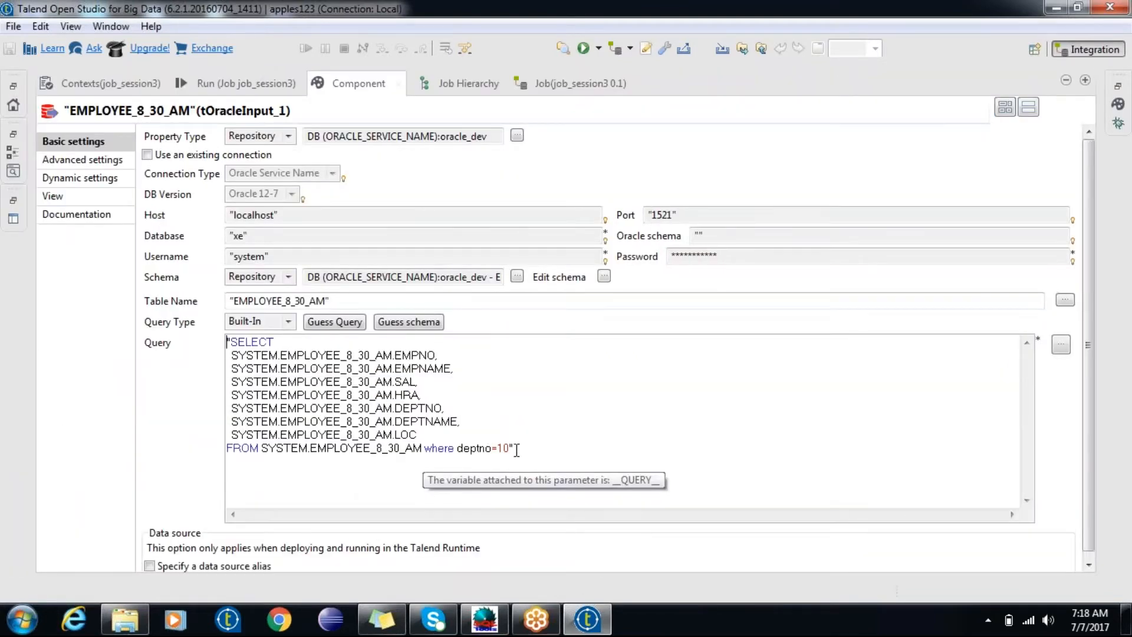
pyautogui.click(510, 448)
pyautogui.write('or')
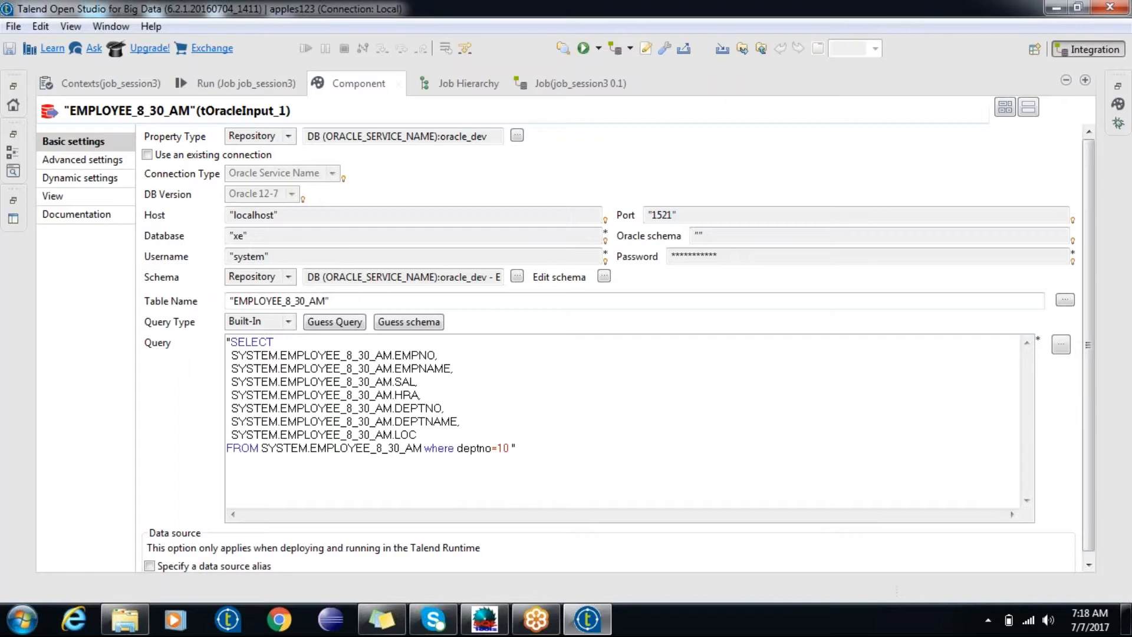
pyautogui.write('der by sal desc')
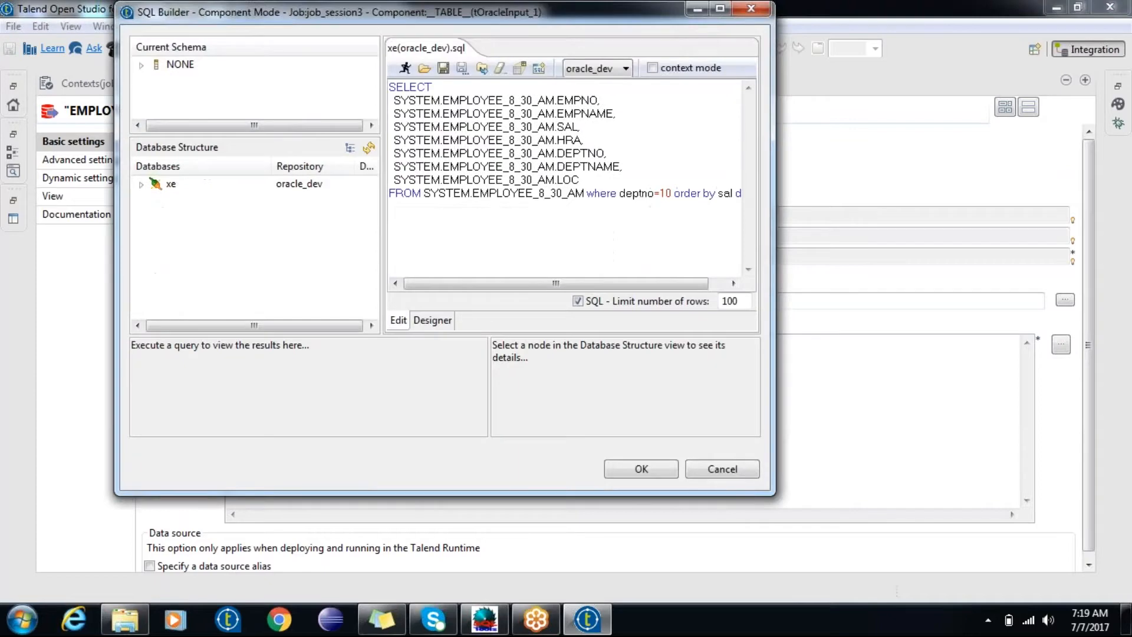
# - Reopen the EMPLOYEE_8_30_AM query in the SQL Builder and execute it there
pyautogui.click(723, 469)
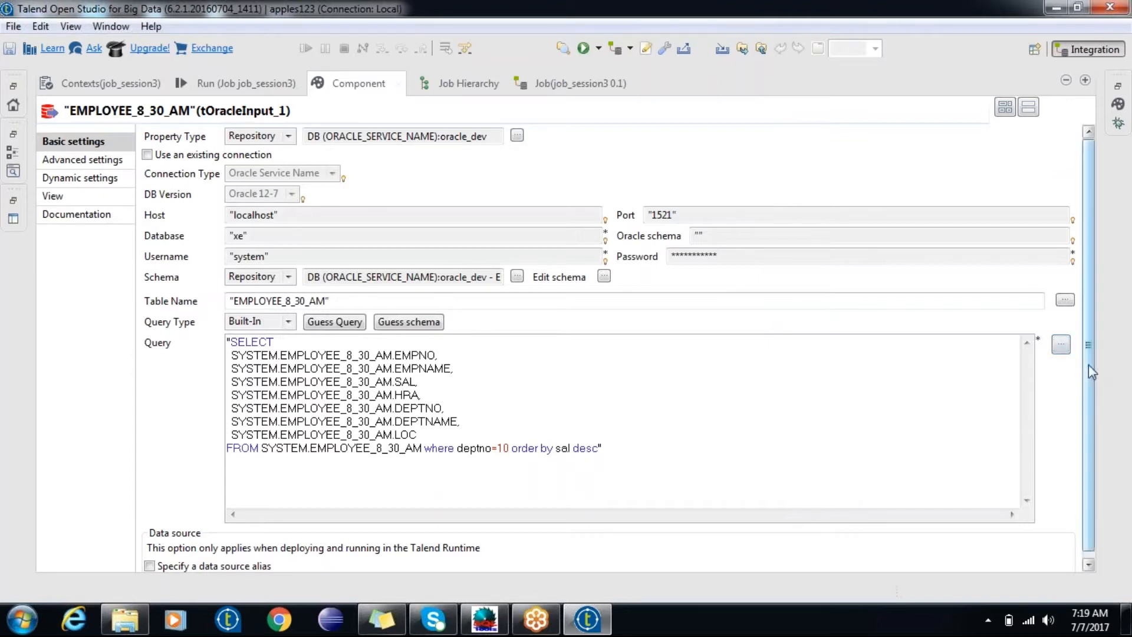
pyautogui.click(1061, 344)
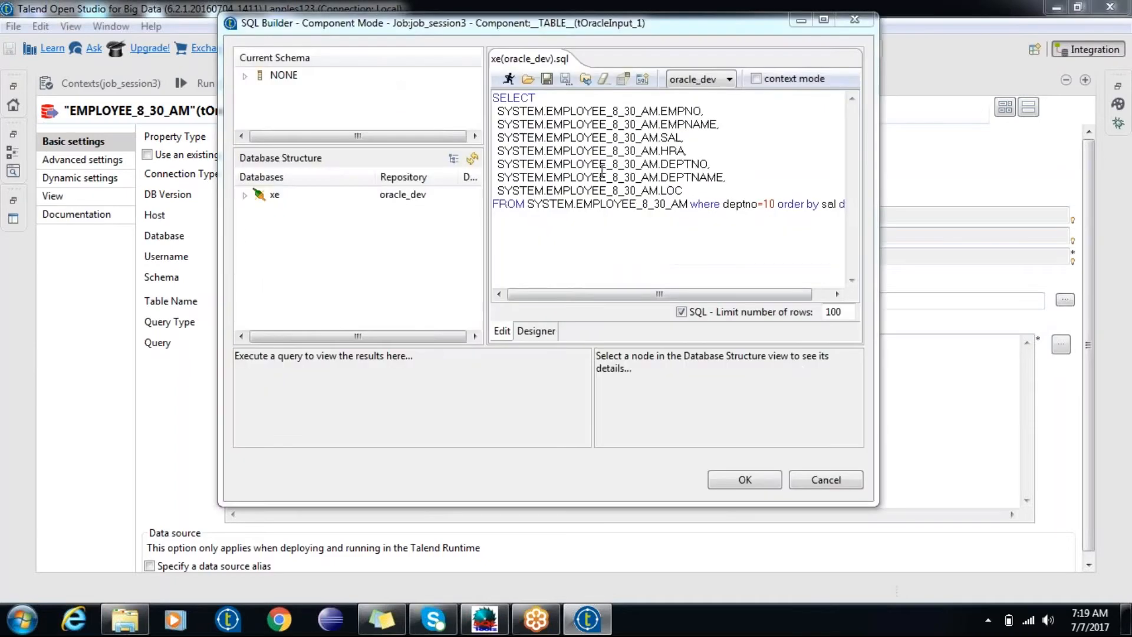
pyautogui.moveTo(540, 243); pyautogui.dragTo(450, 93)
pyautogui.click(535, 237)
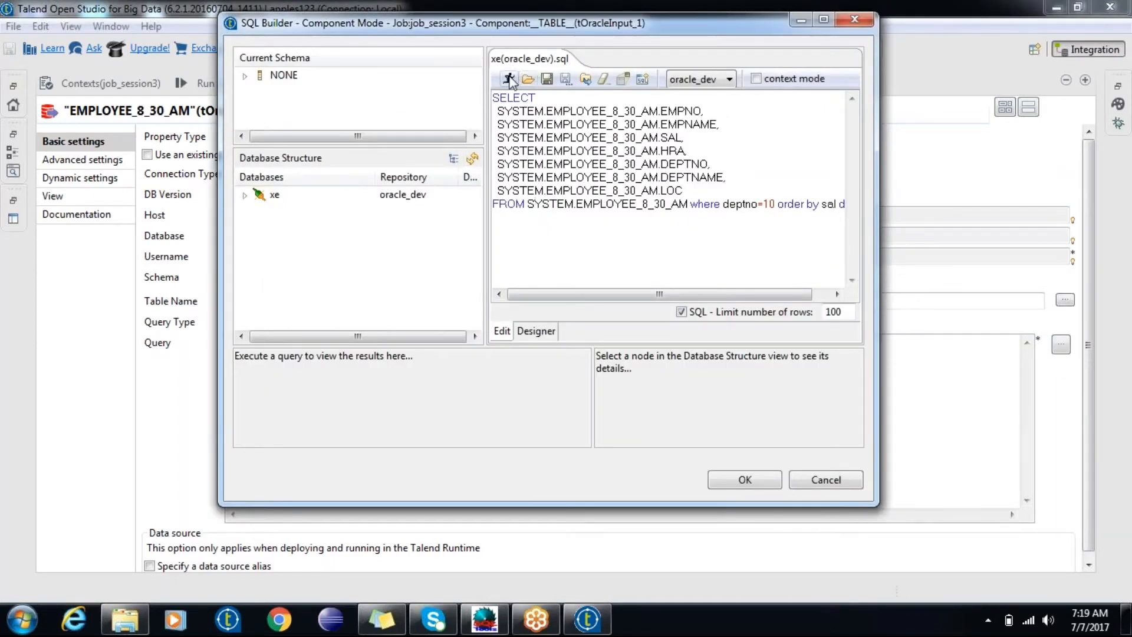
pyautogui.click(509, 79)
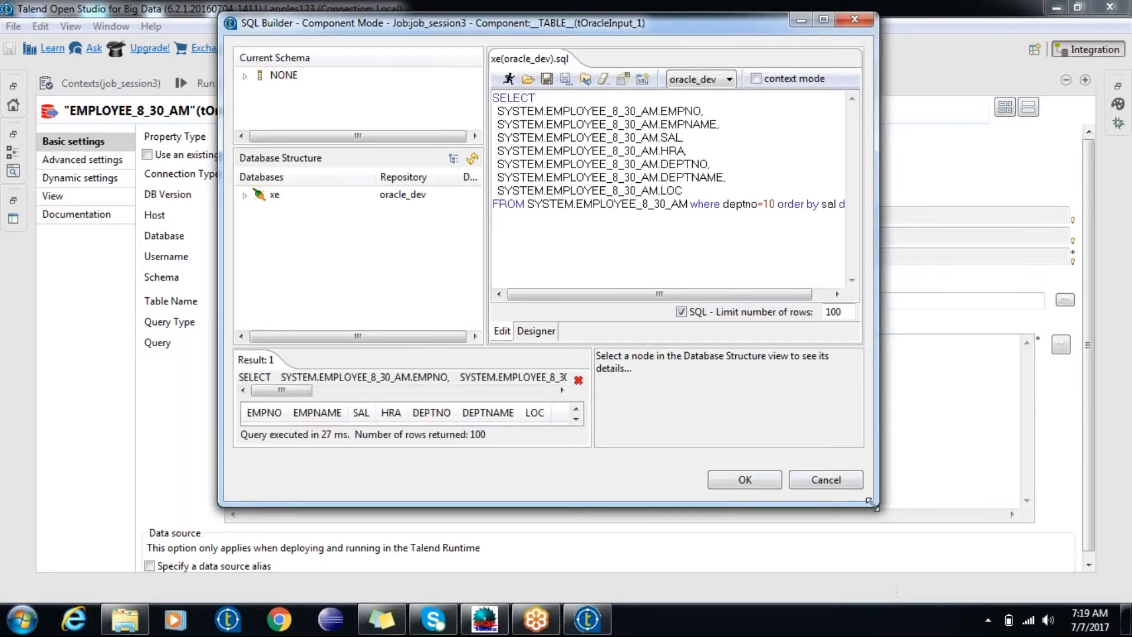
# - Enlarge the SQL Builder and its result area, look through the returned rows, then cancel and restore the normal layout
pyautogui.moveTo(880, 505); pyautogui.dragTo(1091, 599)
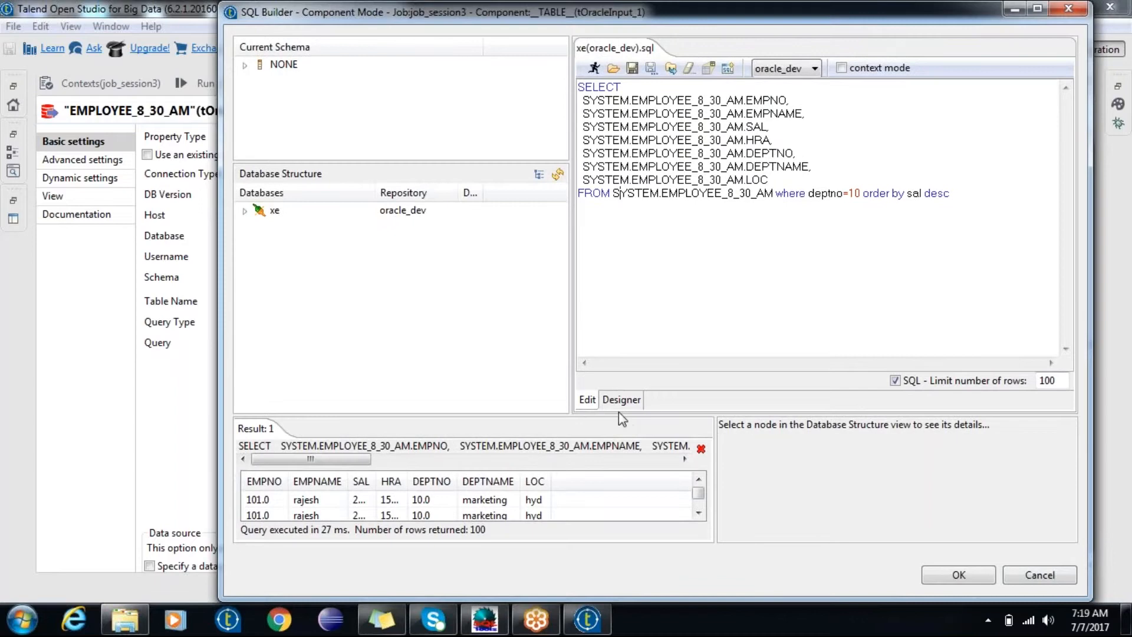
pyautogui.moveTo(618, 413); pyautogui.dragTo(612, 278)
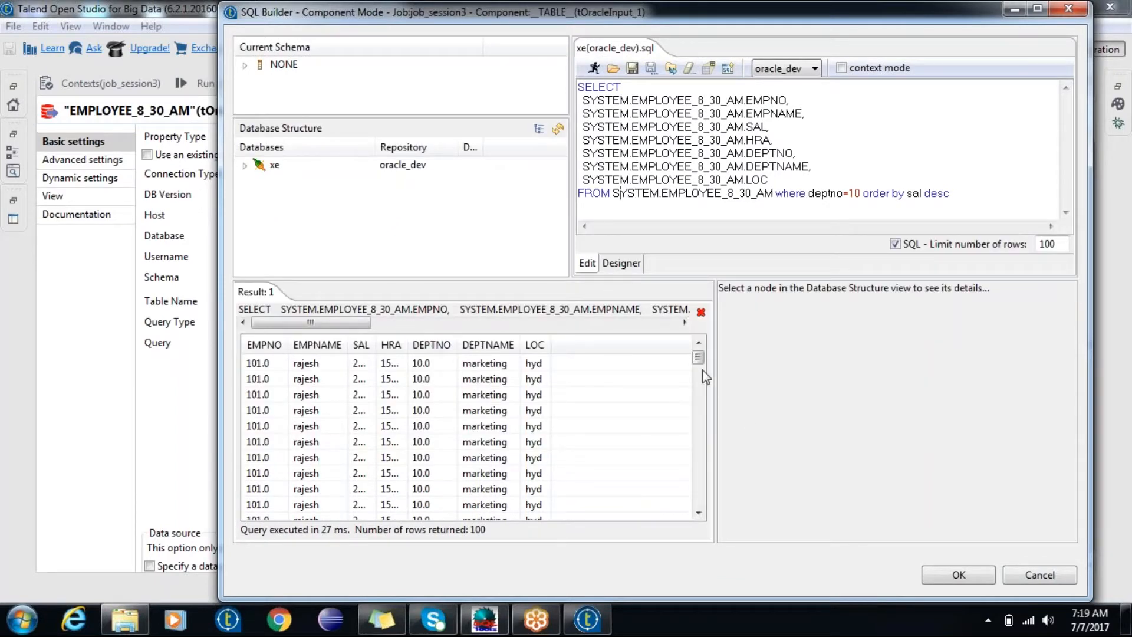
pyautogui.moveTo(698, 356); pyautogui.dragTo(705, 313)
pyautogui.click(1043, 576)
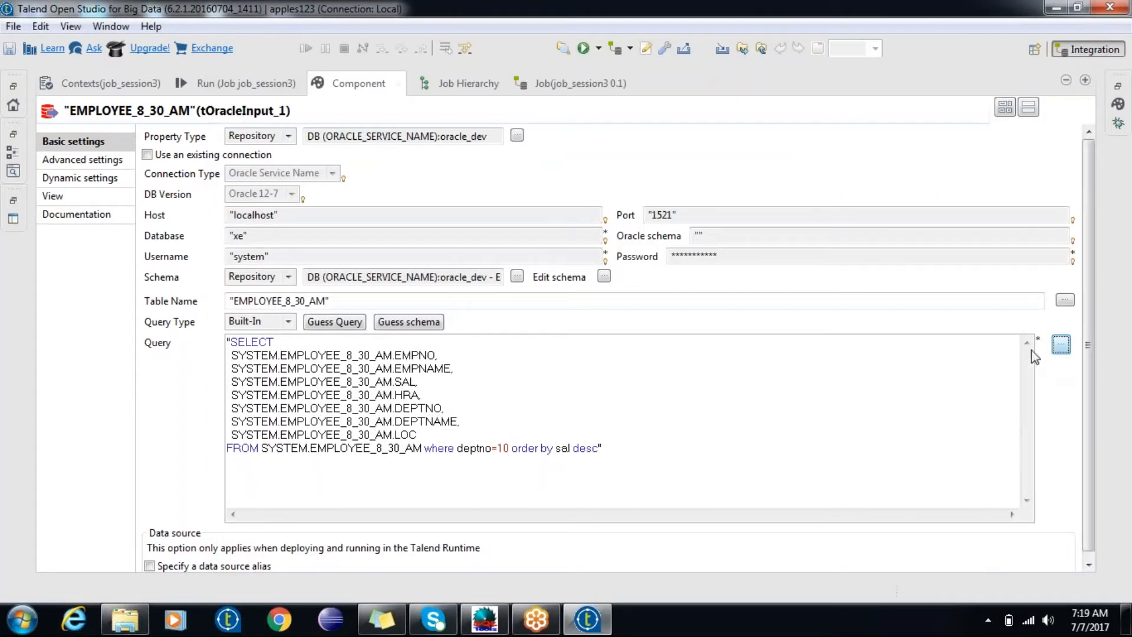
pyautogui.doubleClick(352, 86)
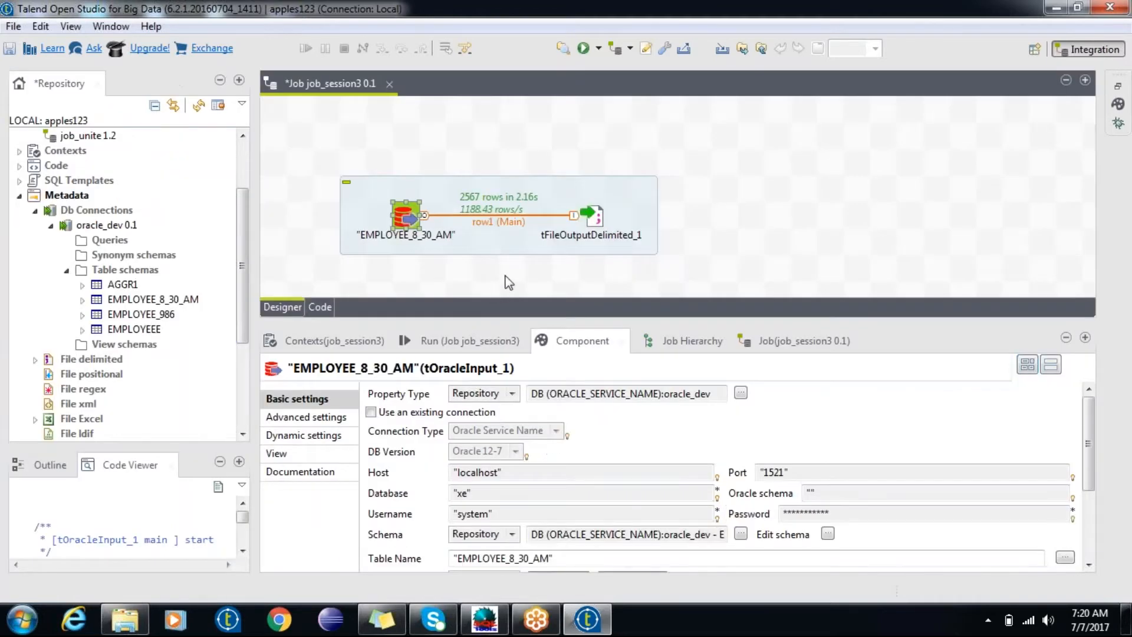
pyautogui.click(508, 282)
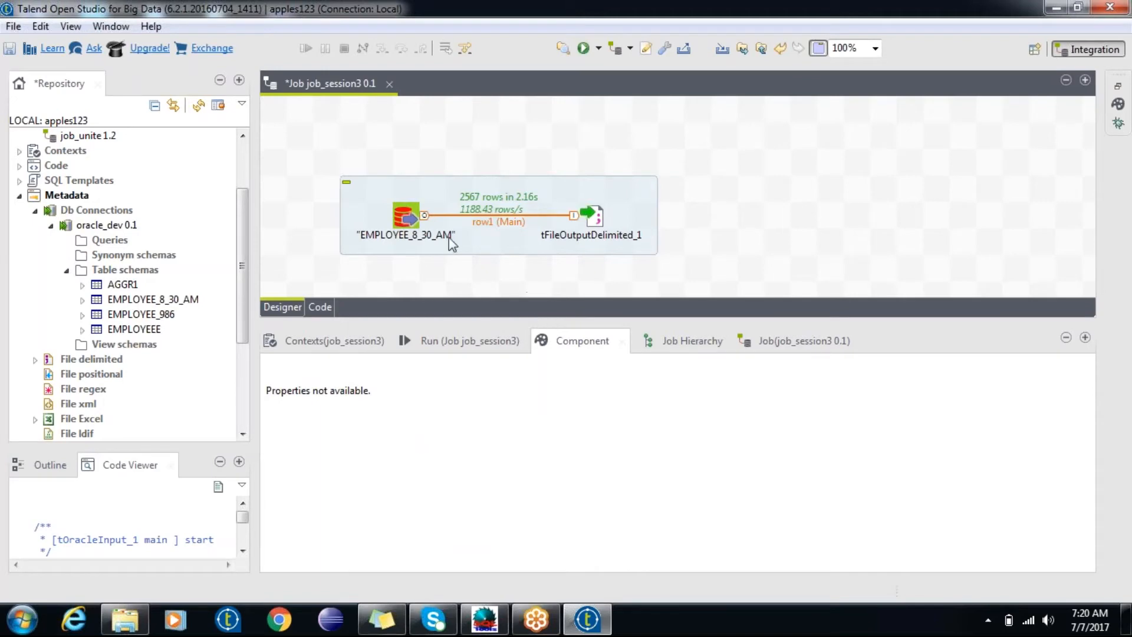
pyautogui.click(402, 218)
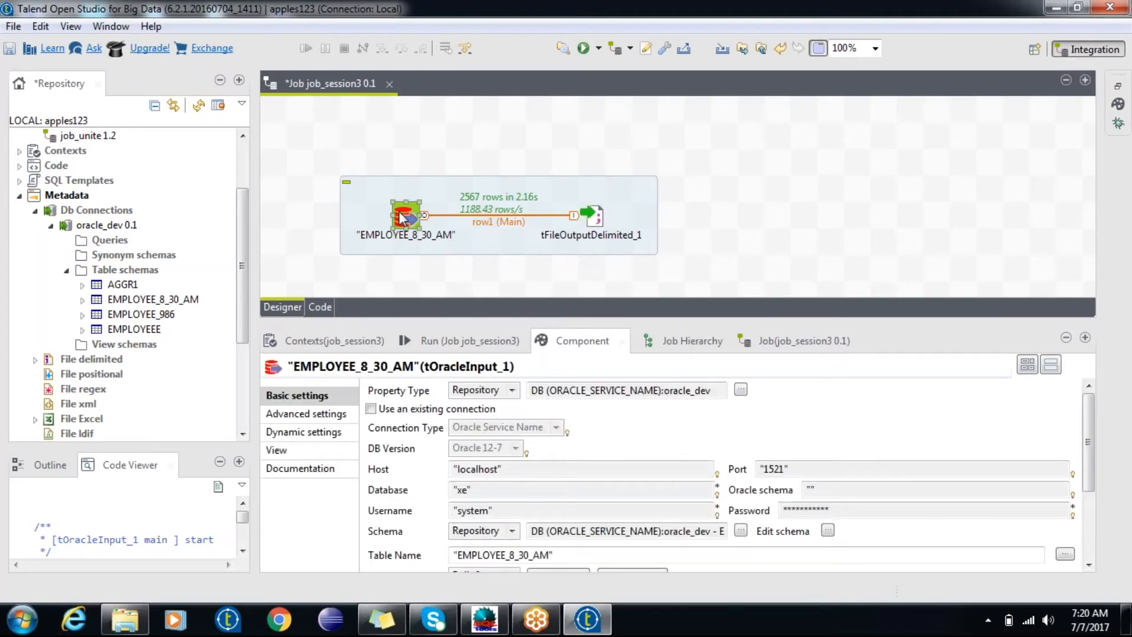
pyautogui.click(428, 276)
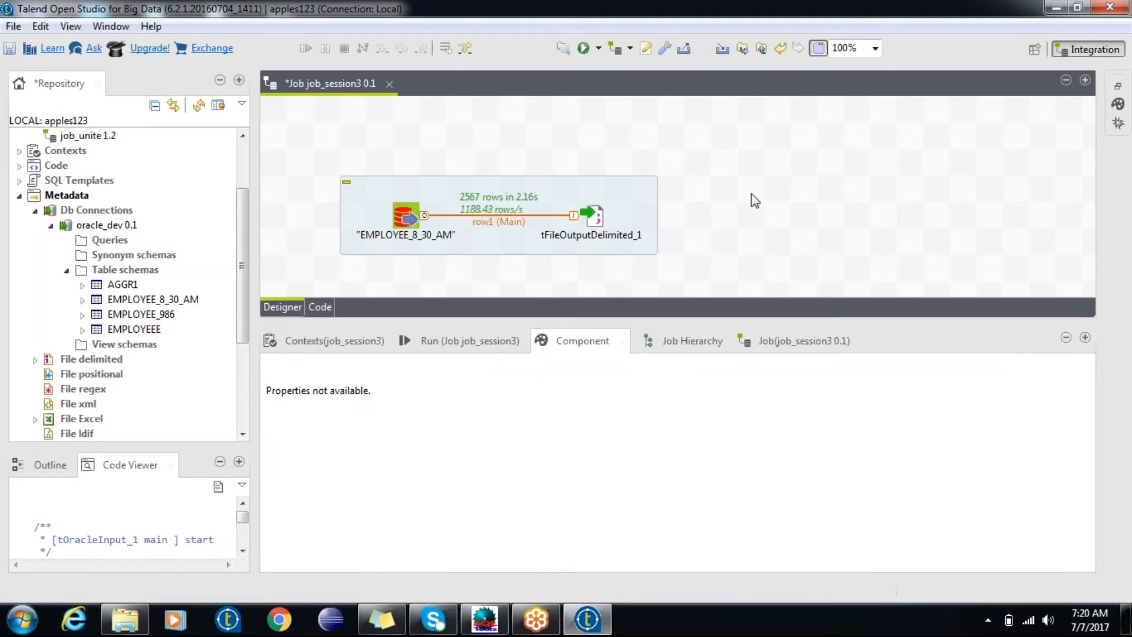
pyautogui.write('oracl')
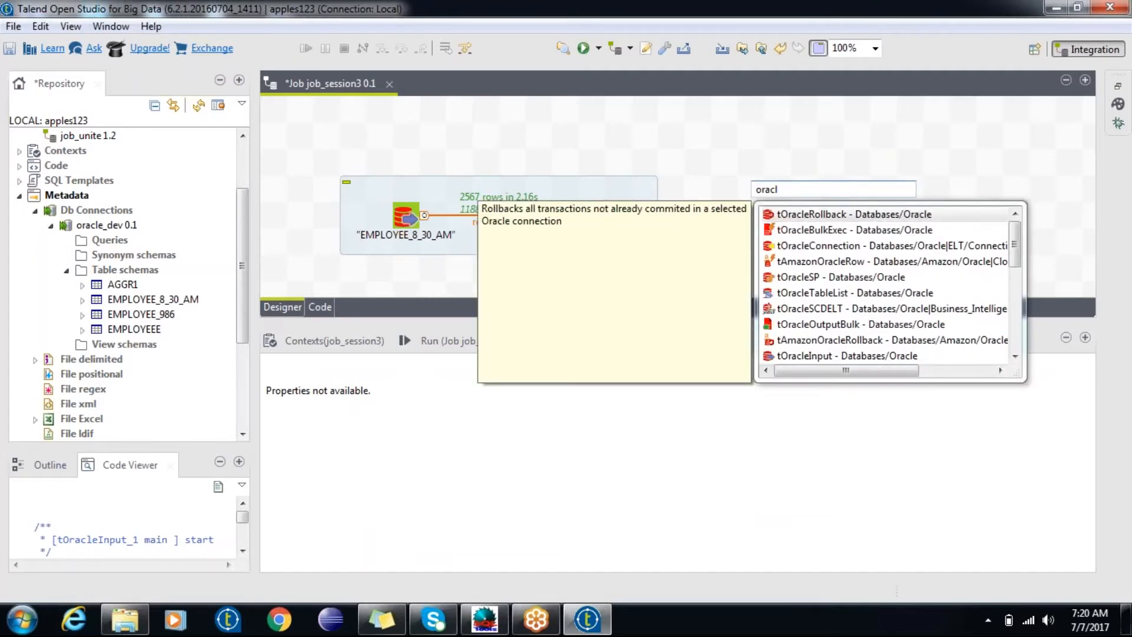
pyautogui.click(709, 132)
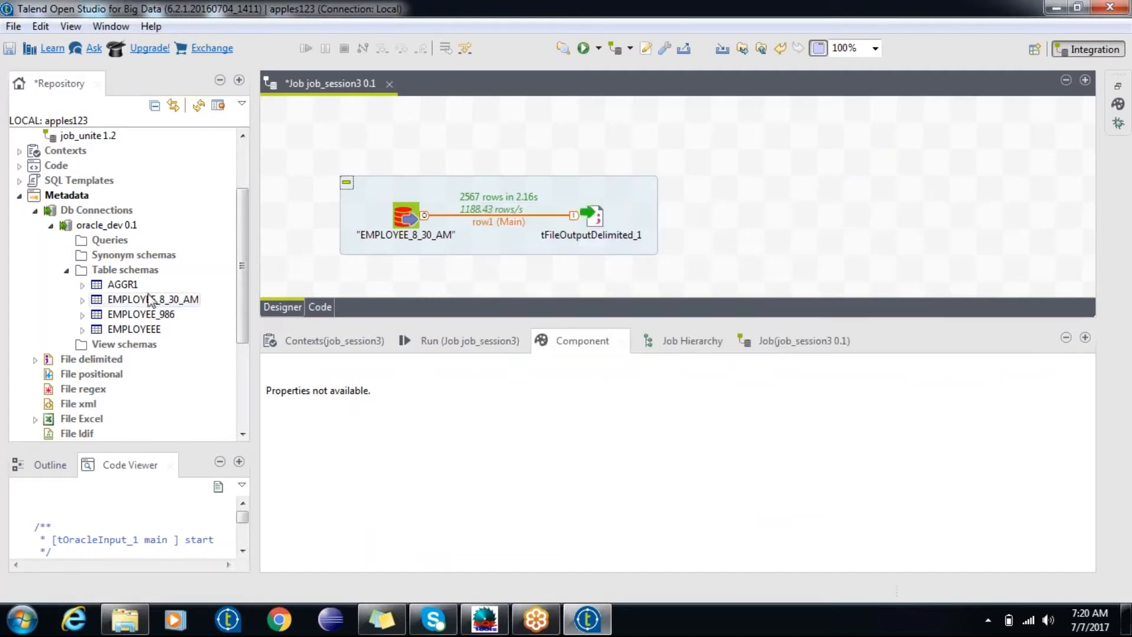
# - Add the oracle_dev connection above the existing subjob as a tOracleRow component and inspect its query settings
pyautogui.click(109, 226)
pyautogui.moveTo(443, 141); pyautogui.dragTo(447, 143)
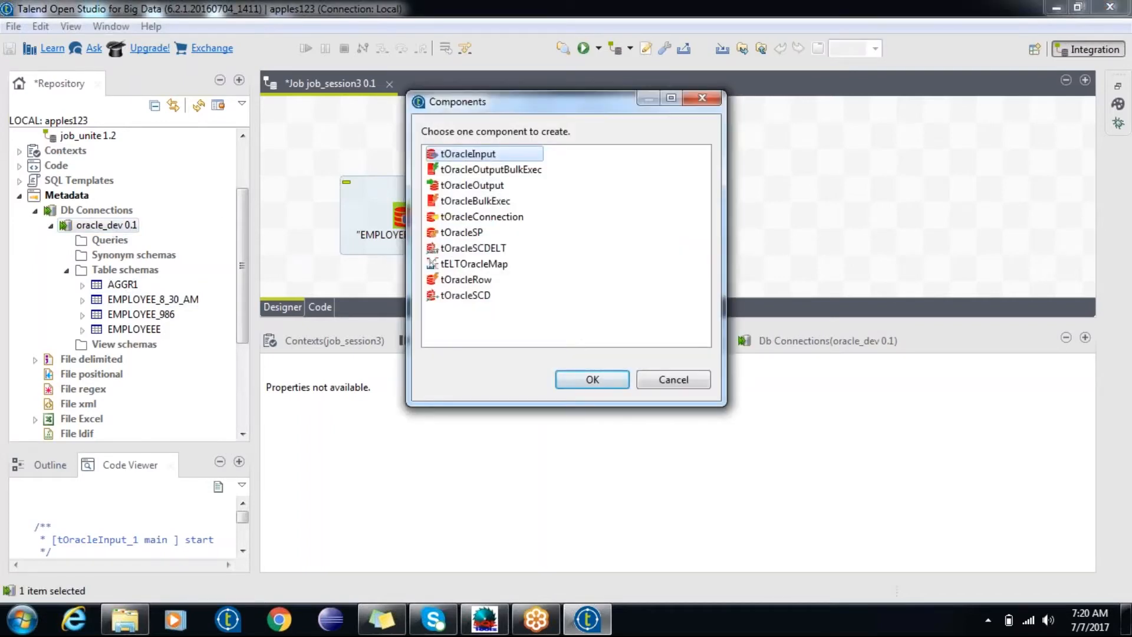
pyautogui.click(450, 280)
pyautogui.doubleClick(450, 280)
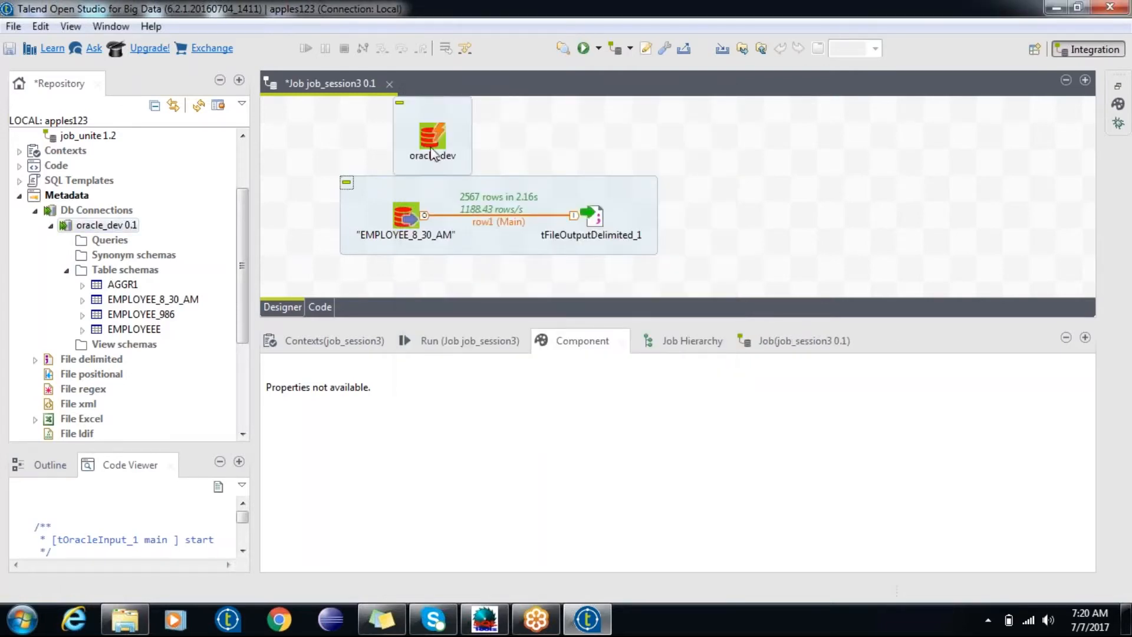
pyautogui.click(430, 136)
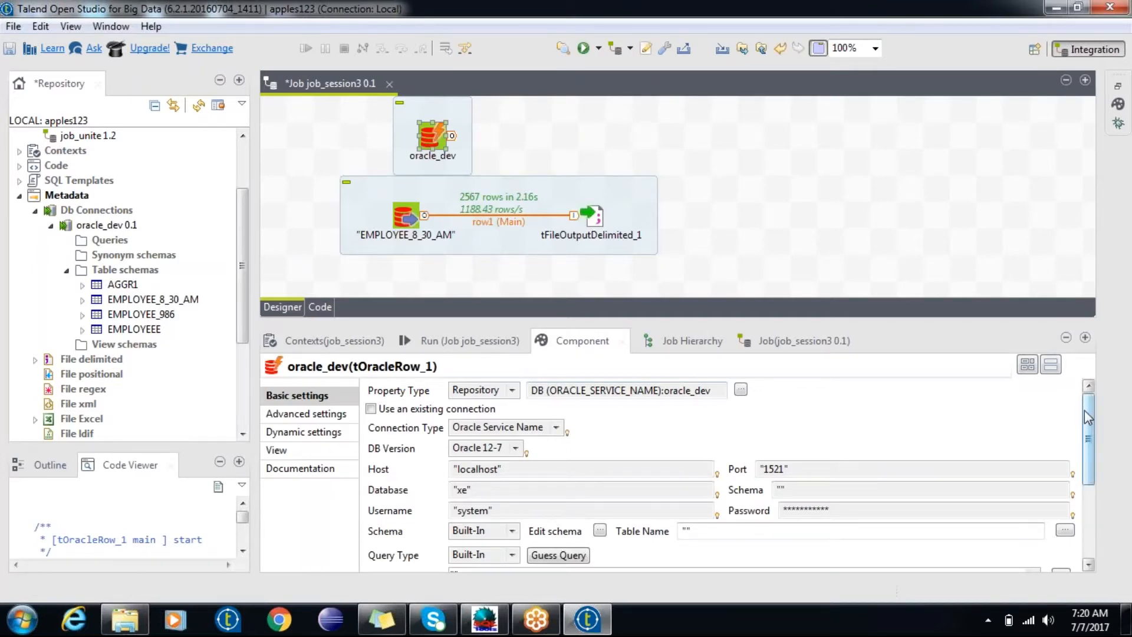
pyautogui.moveTo(1088, 417); pyautogui.dragTo(1088, 480)
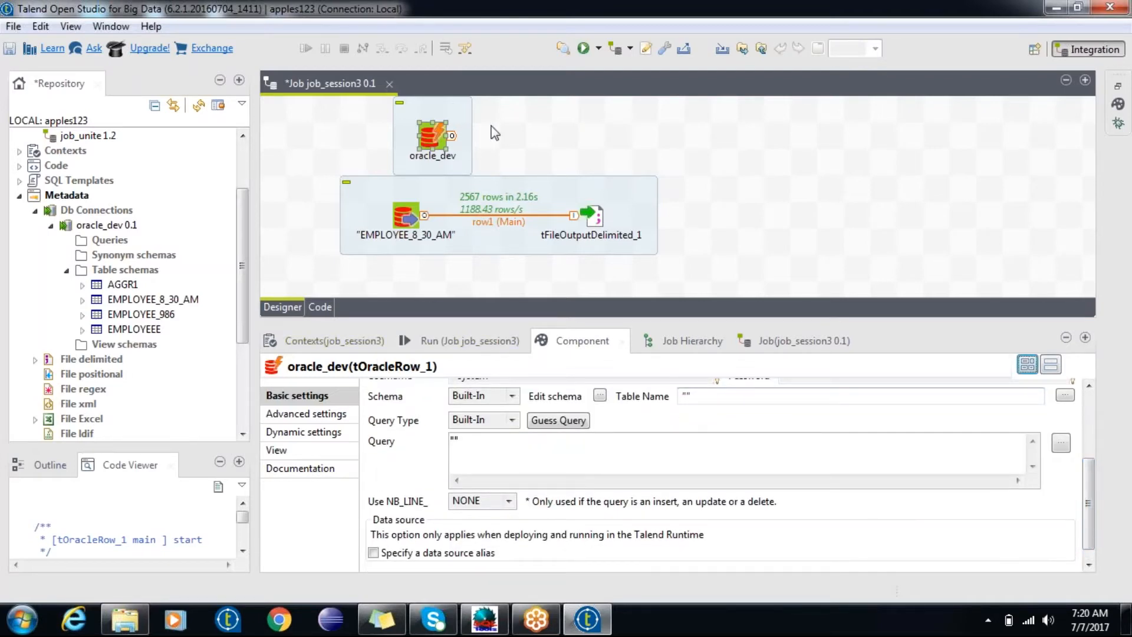
# - Delete the oracle_dev tOracleRow component and save the job
pyautogui.click(437, 139)
pyautogui.press('Delete')
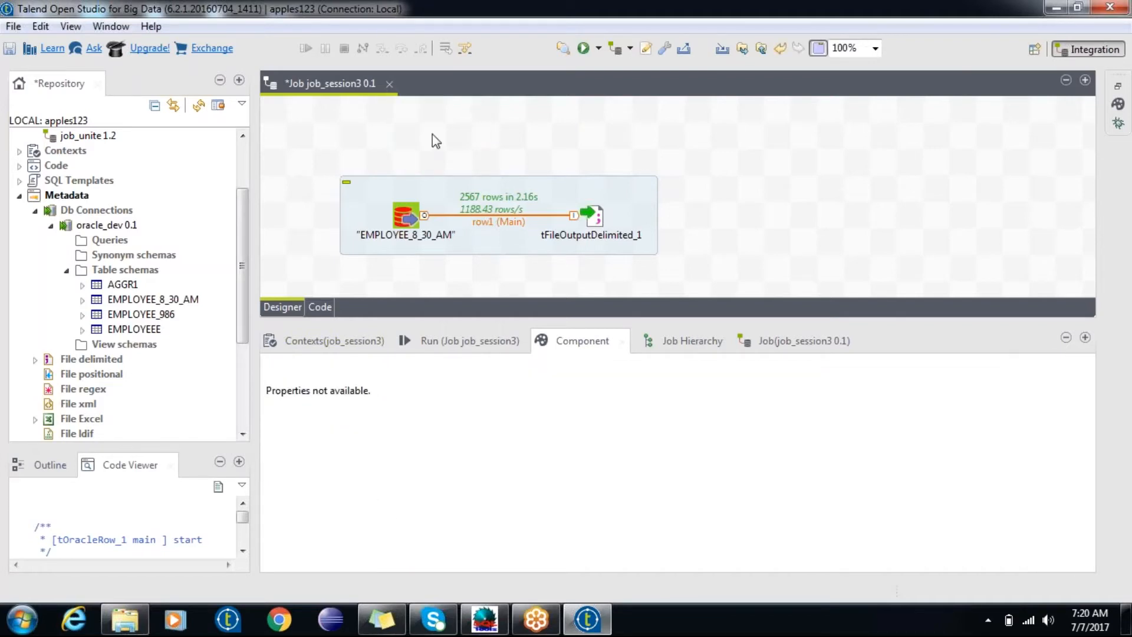
pyautogui.hotkey('ctrl', 's')
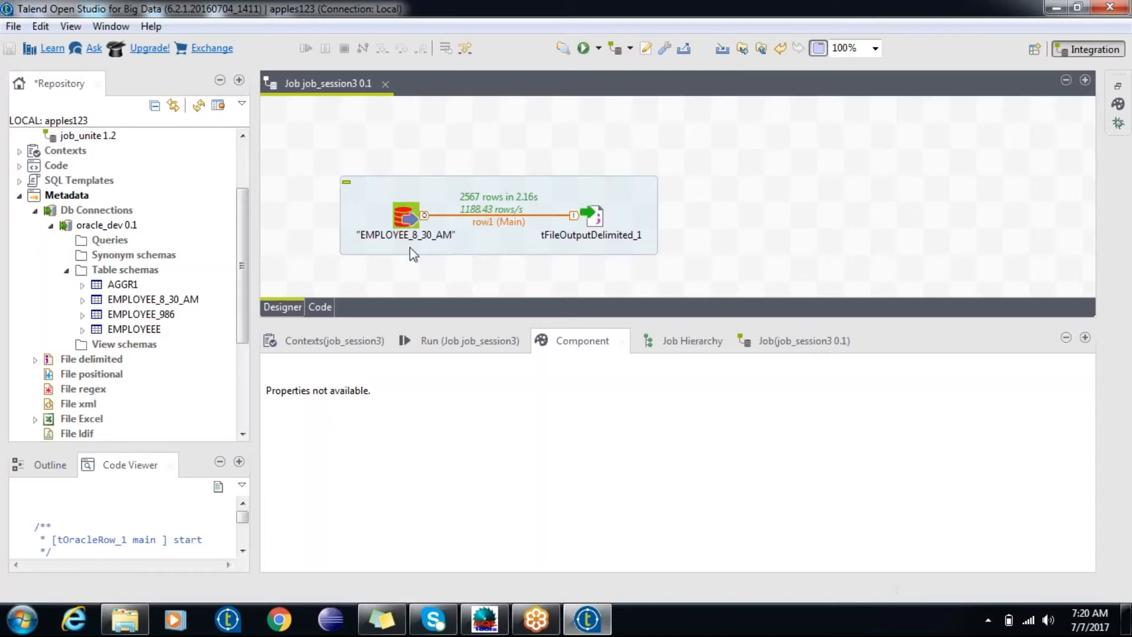
# - Review the EMPLOYEE_8_30_AM input's query in the maximized component settings, then restore the normal layout
pyautogui.click(397, 221)
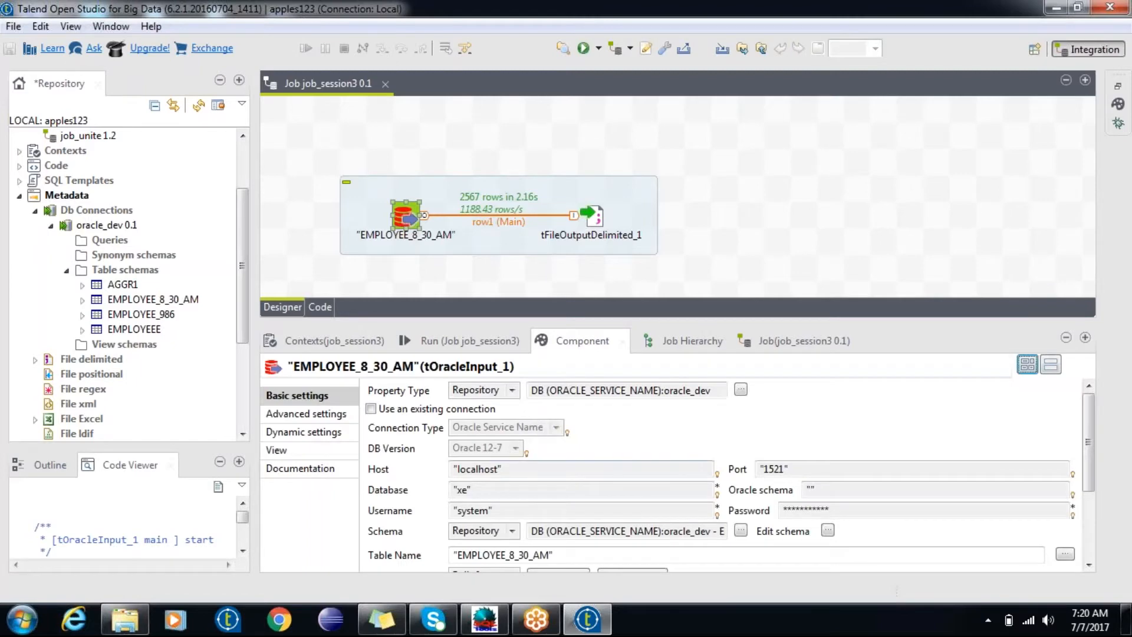
pyautogui.doubleClick(556, 340)
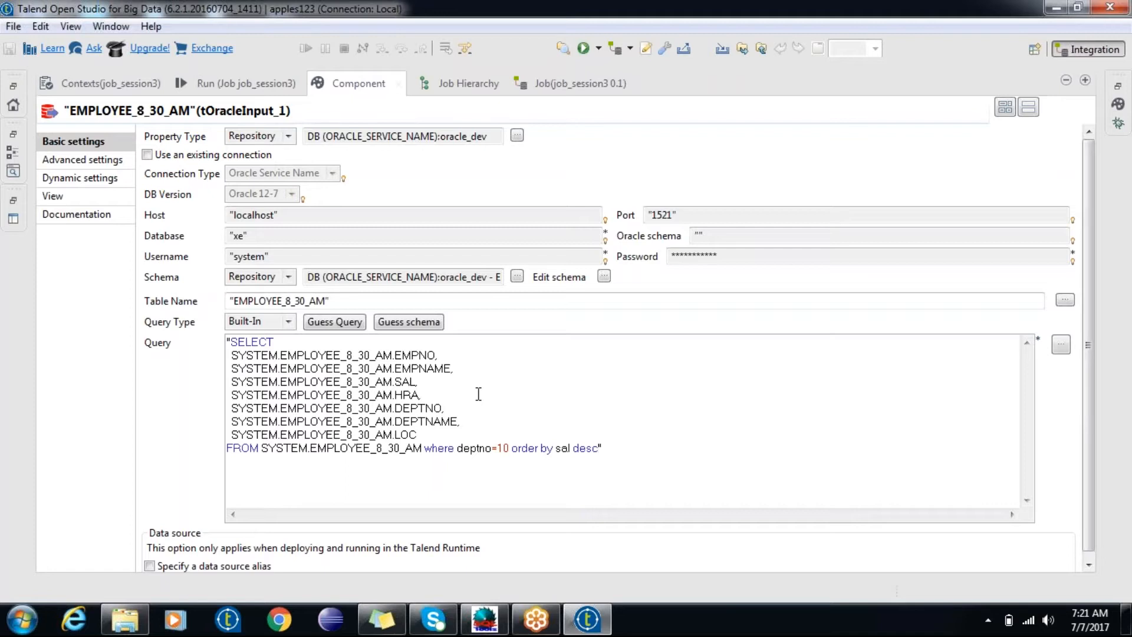
pyautogui.doubleClick(352, 83)
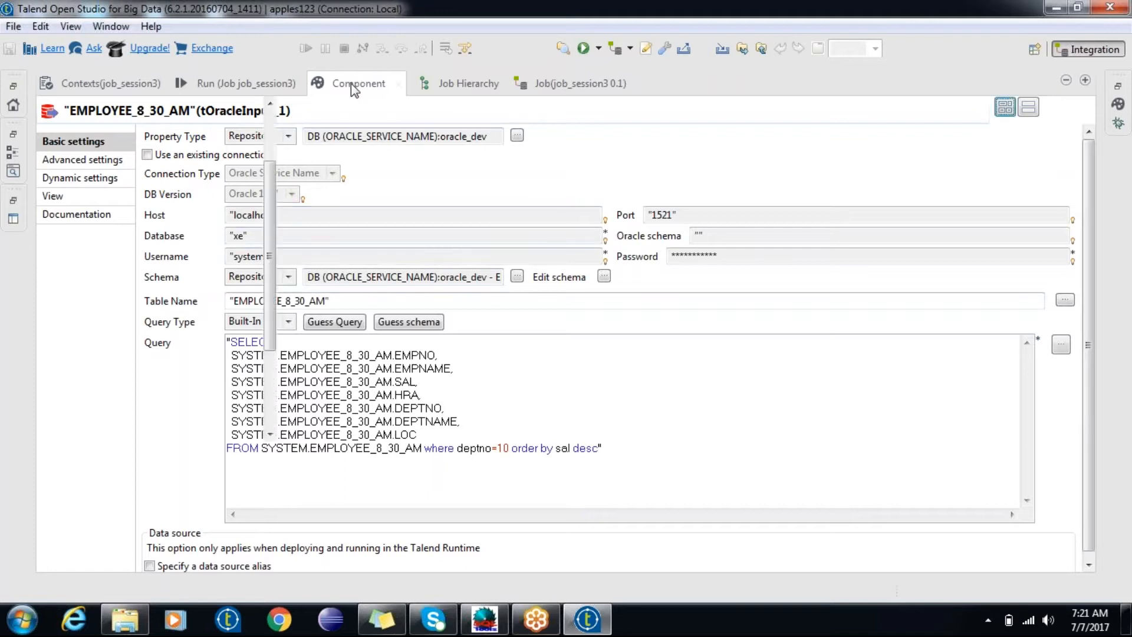
# - Delete the whole EMPLOYEE_8_30_AM to tFileOutputDelimited_1 subjob from the canvas and save the empty job
pyautogui.click(470, 276)
pyautogui.moveTo(687, 268); pyautogui.dragTo(348, 181)
pyautogui.press('Delete')
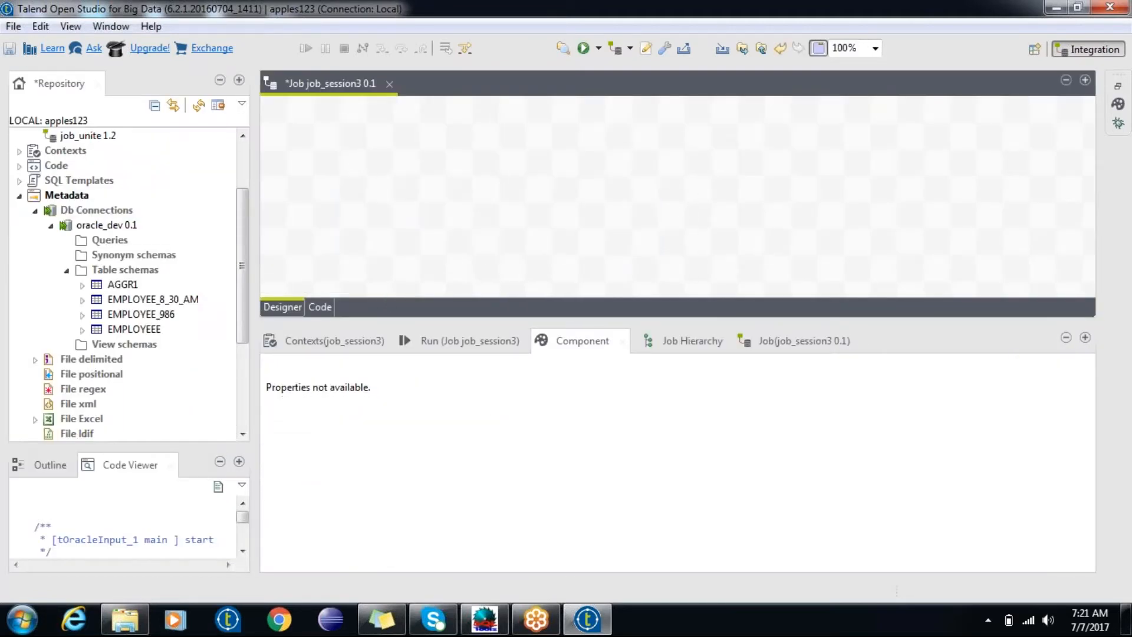
pyautogui.hotkey('ctrl', 's')
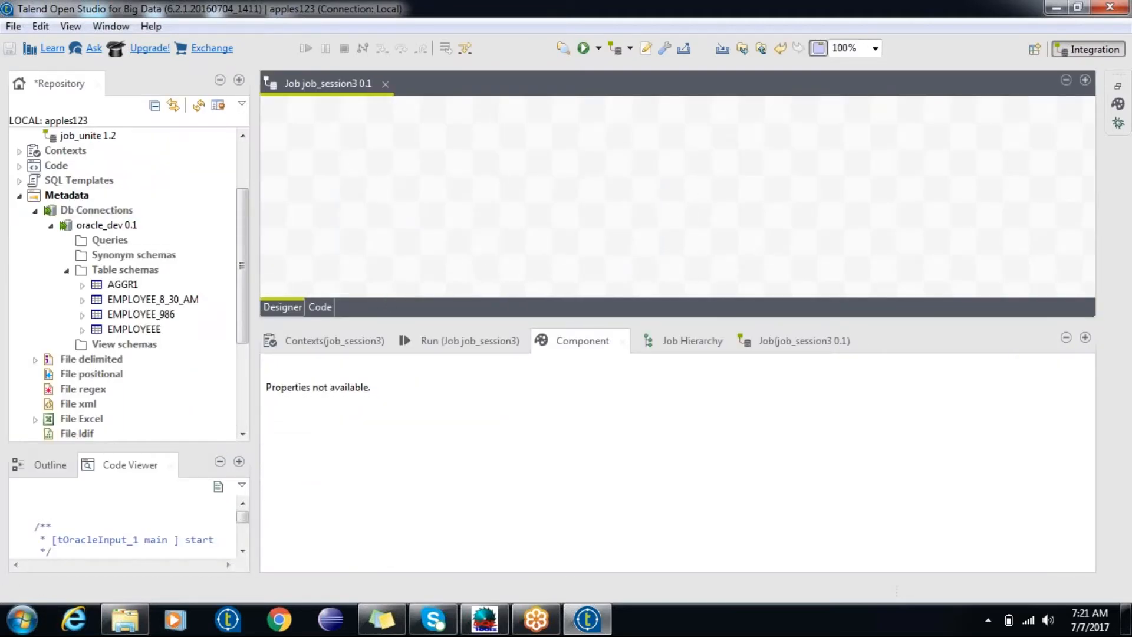
# - Collapse the oracle_dev metadata, expand File delimited and add the employee 0.1 metadata to the job as a delimited file input
pyautogui.click(66, 270)
pyautogui.click(51, 226)
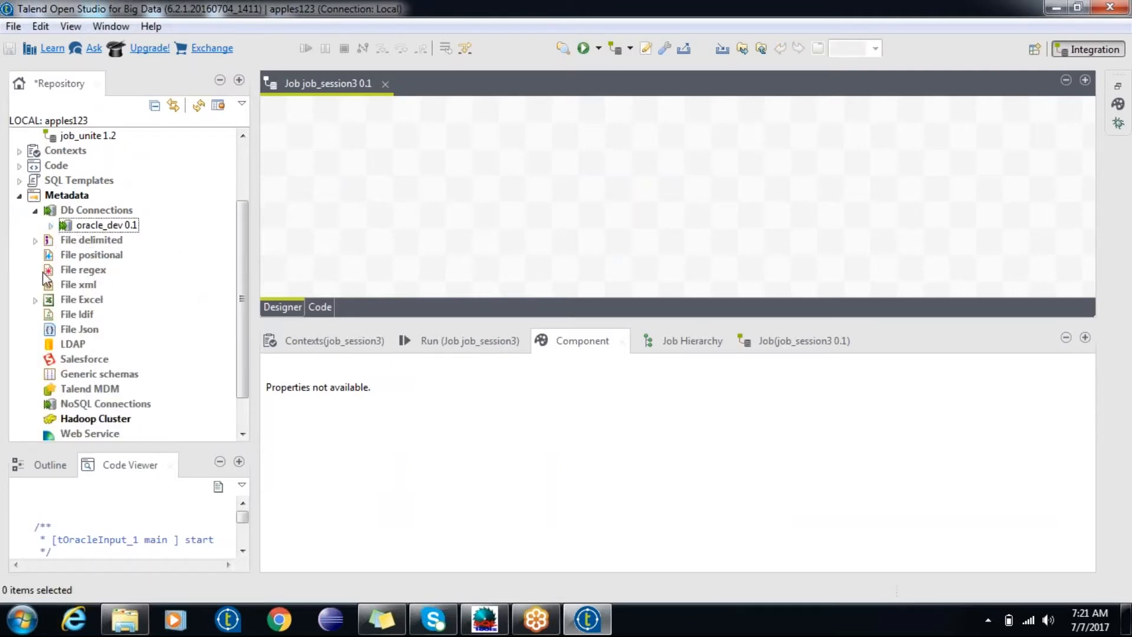
pyautogui.click(35, 241)
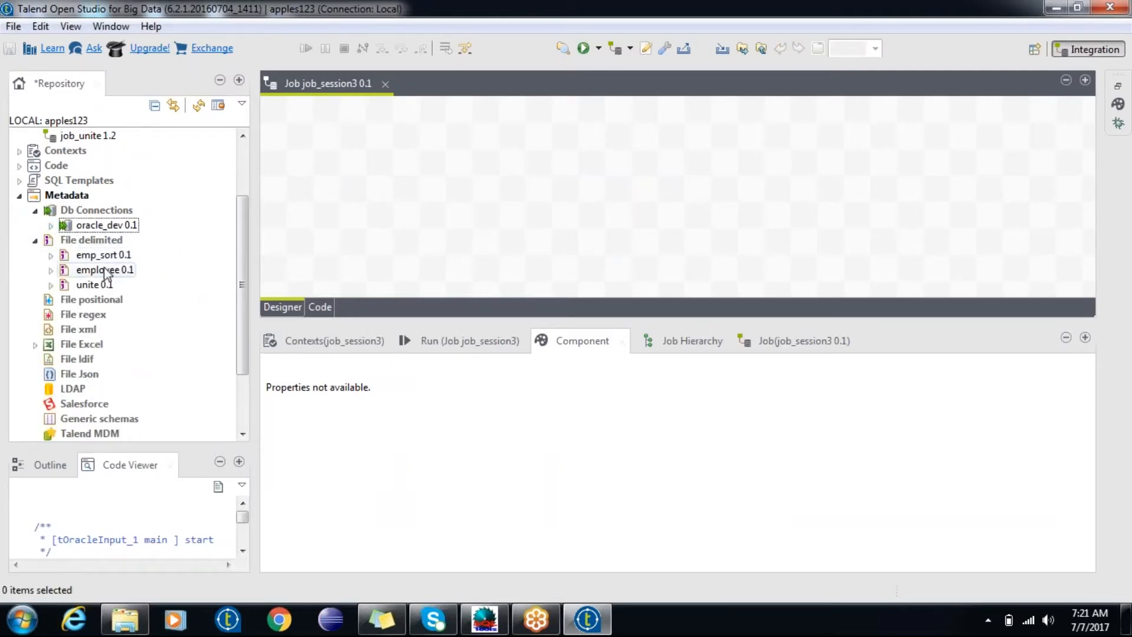
pyautogui.moveTo(103, 270); pyautogui.dragTo(359, 200)
pyautogui.click(590, 380)
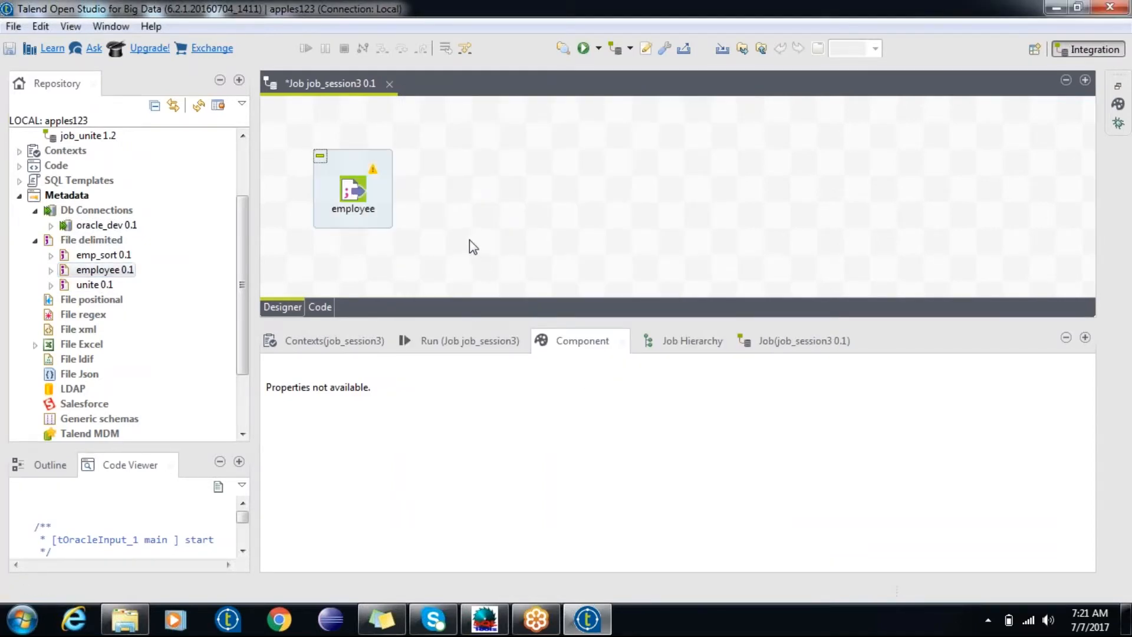
# - Add the oracle_dev connection as a tOracleOutput component, maximize the designer and space it farther from the employee input
pyautogui.moveTo(90, 227); pyautogui.dragTo(596, 186)
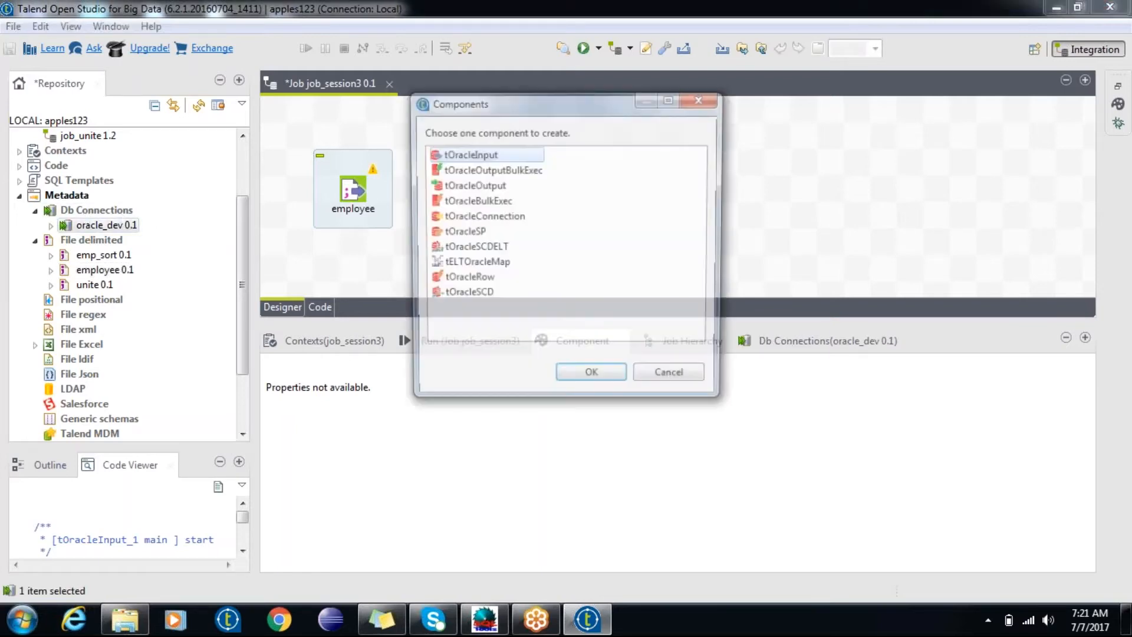
pyautogui.doubleClick(493, 186)
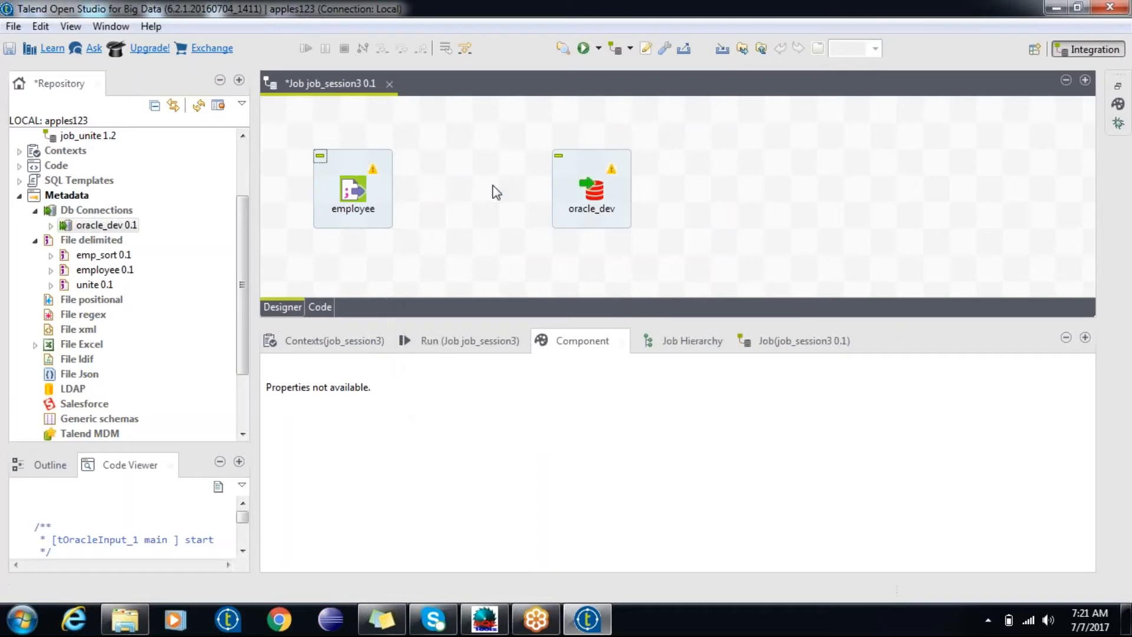
pyautogui.doubleClick(341, 83)
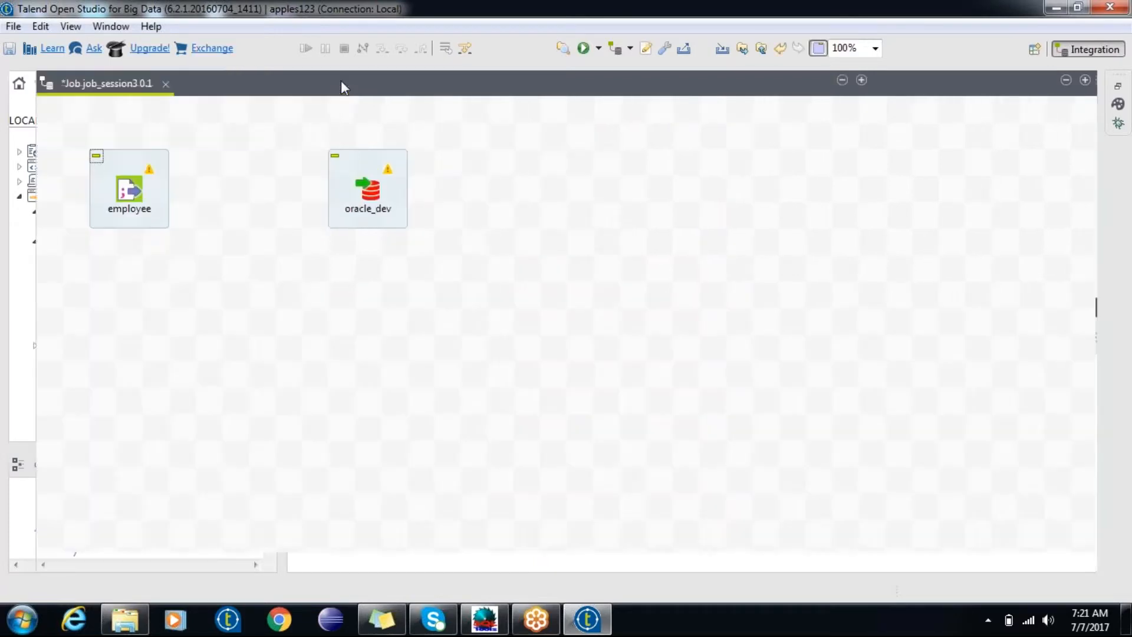
pyautogui.moveTo(353, 165); pyautogui.dragTo(460, 165)
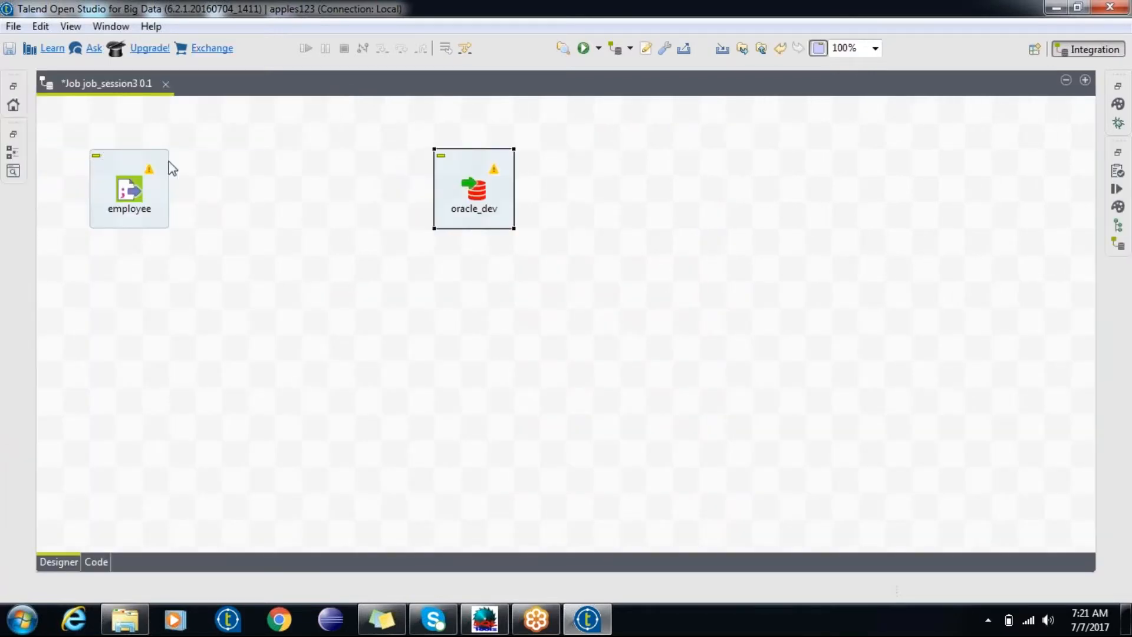
# - Move the employee input closer to oracle_dev and connect it to oracle_dev with a Main row
pyautogui.moveTo(144, 165); pyautogui.dragTo(224, 165)
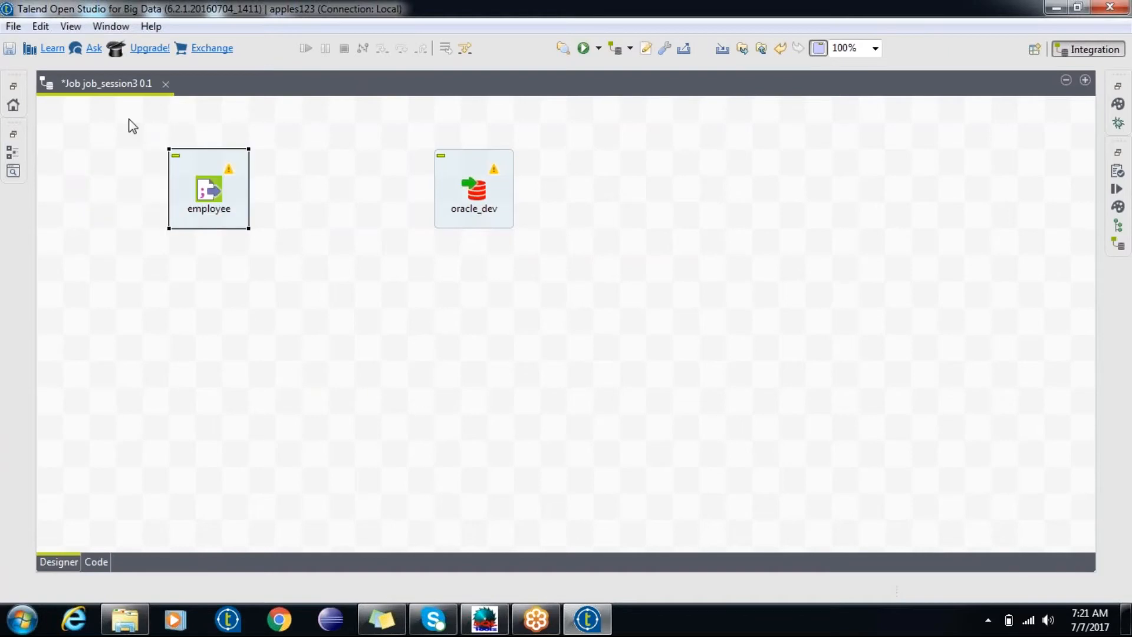
pyautogui.doubleClick(107, 85)
pyautogui.doubleClick(337, 86)
pyautogui.click(214, 188)
pyautogui.rightClick(214, 190)
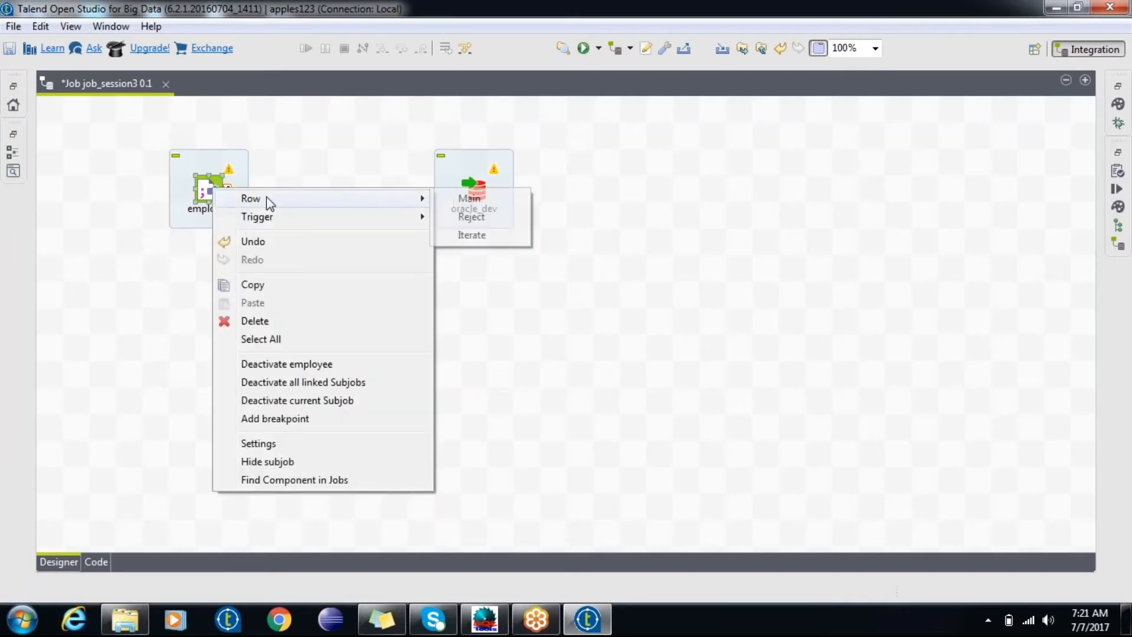
pyautogui.moveTo(414, 198)
pyautogui.click(467, 195)
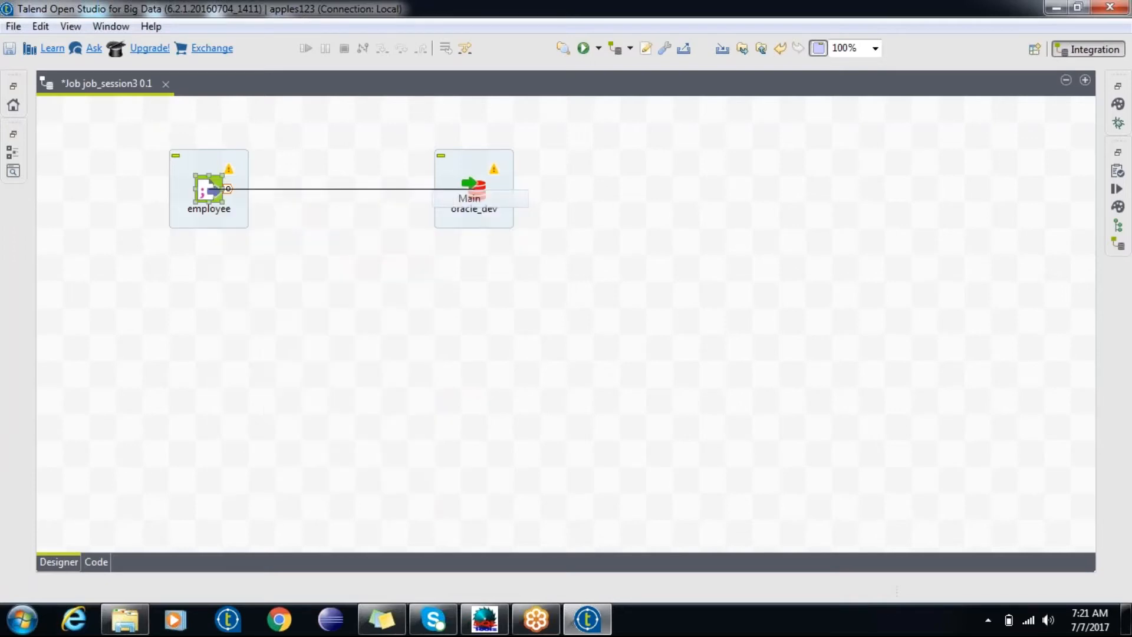
pyautogui.click(475, 191)
# - Set the oracle_dev output's table to "emp_emp_emp" and its action on table to Drop table if exists and create
pyautogui.doubleClick(477, 197)
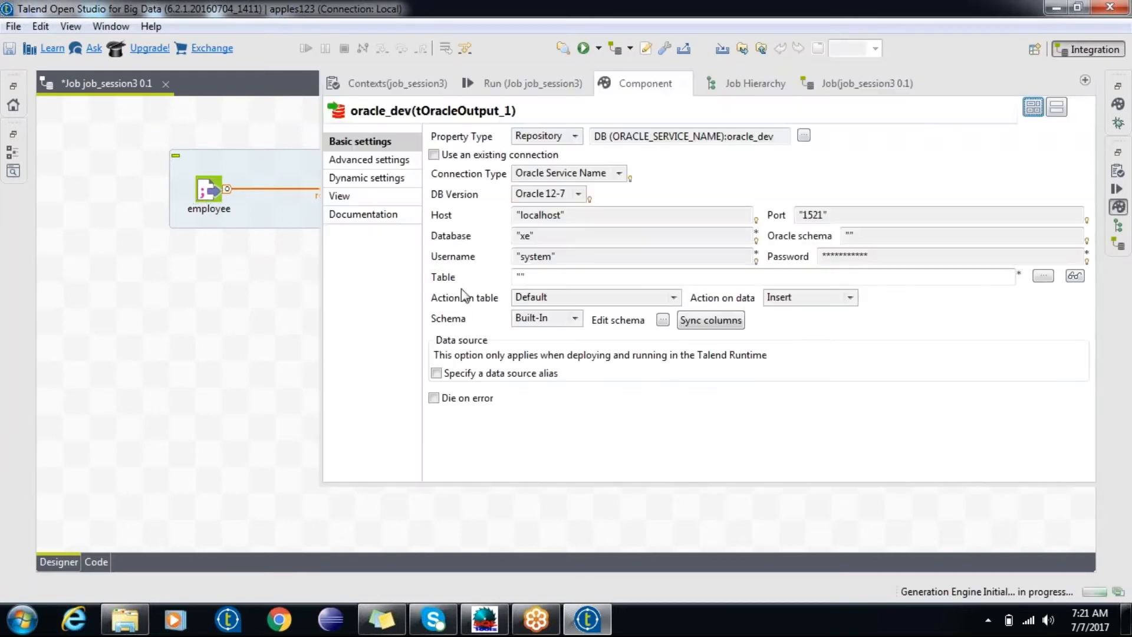
pyautogui.click(520, 277)
pyautogui.write('emp_emp')
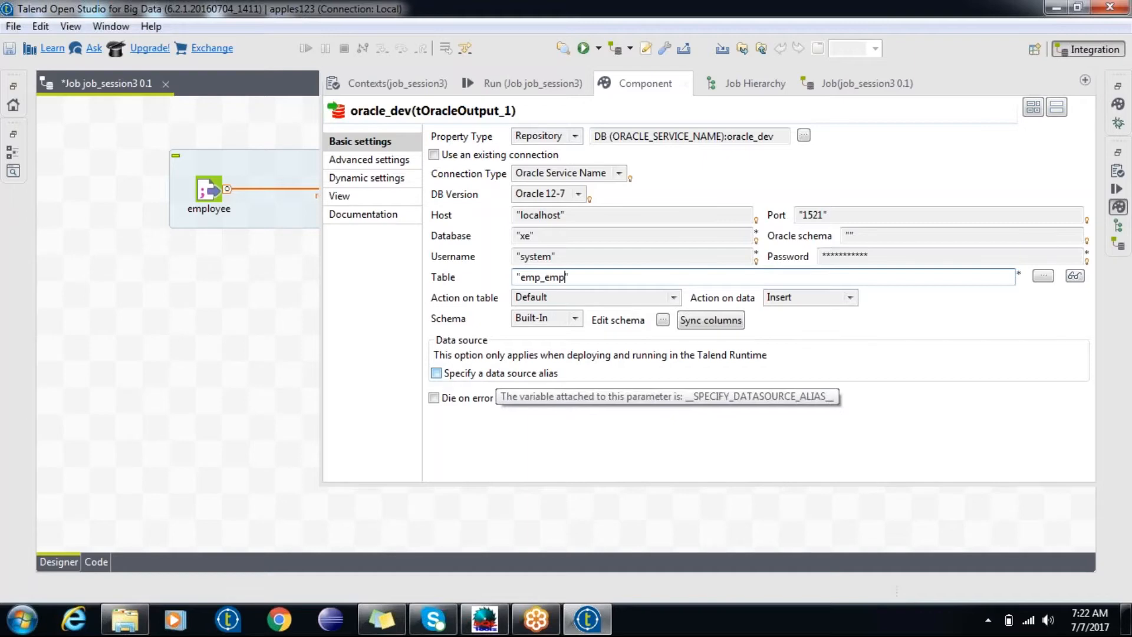
pyautogui.write('_emp')
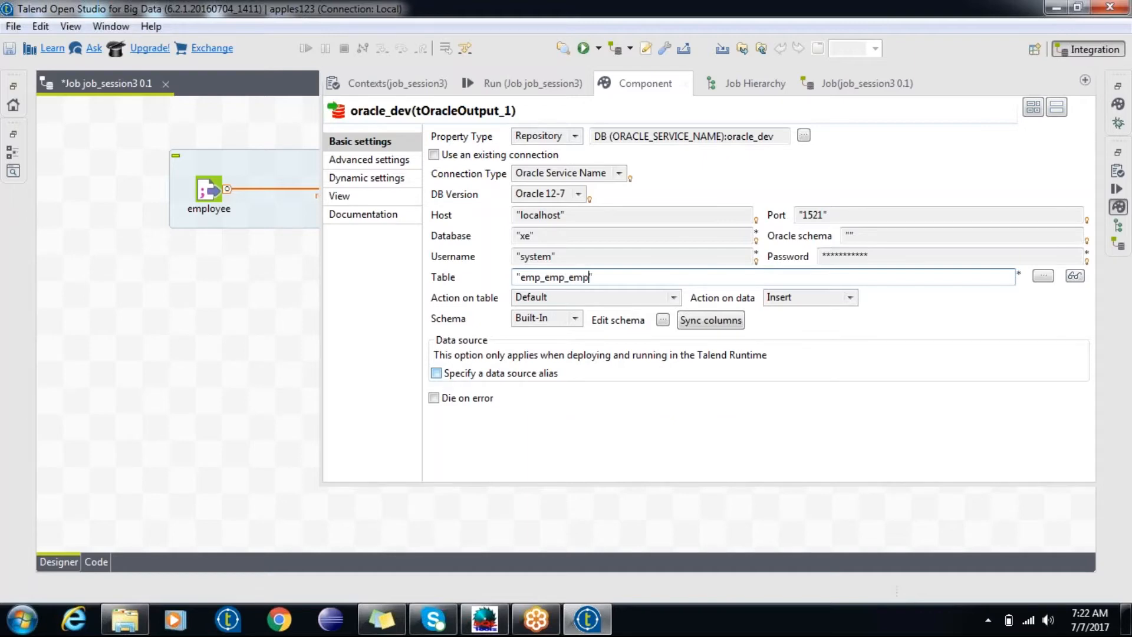
pyautogui.click(589, 296)
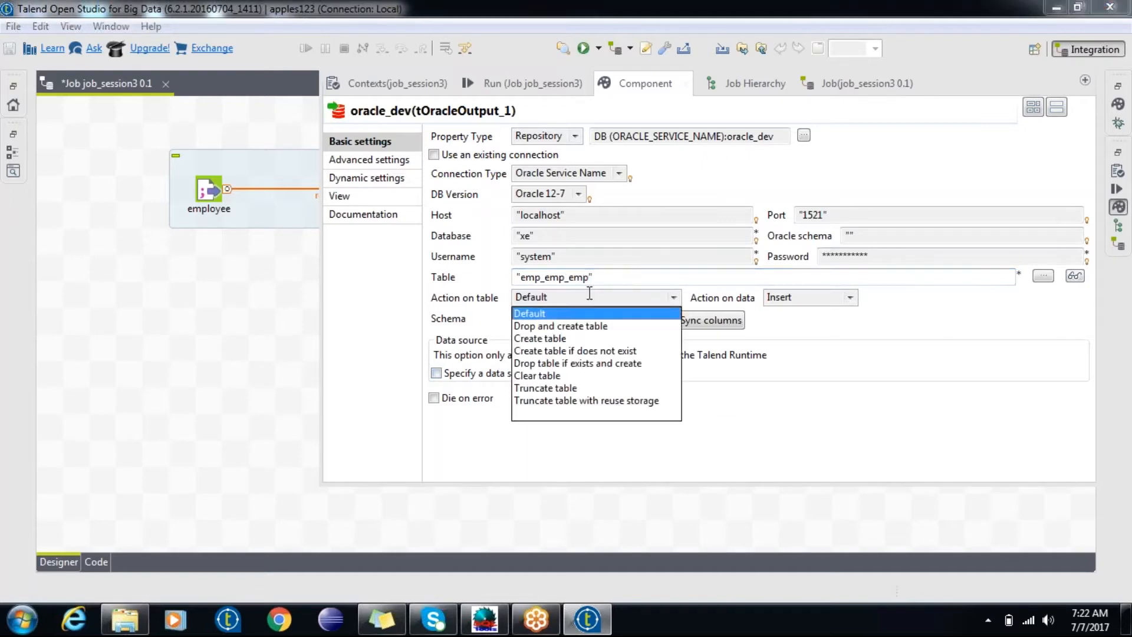
pyautogui.click(599, 365)
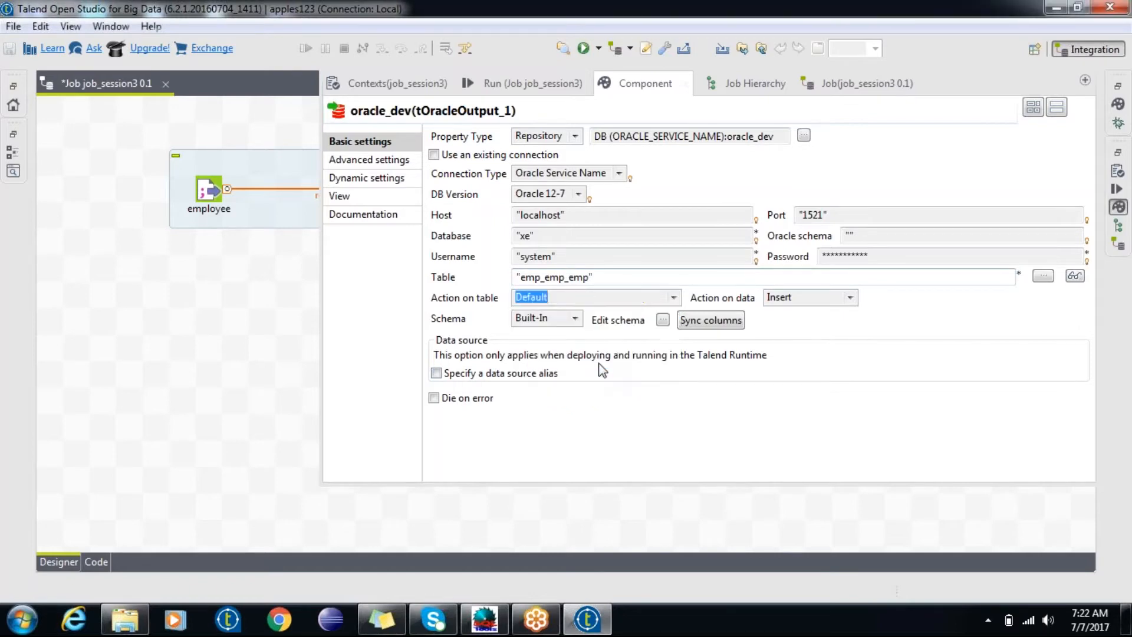
pyautogui.click(266, 359)
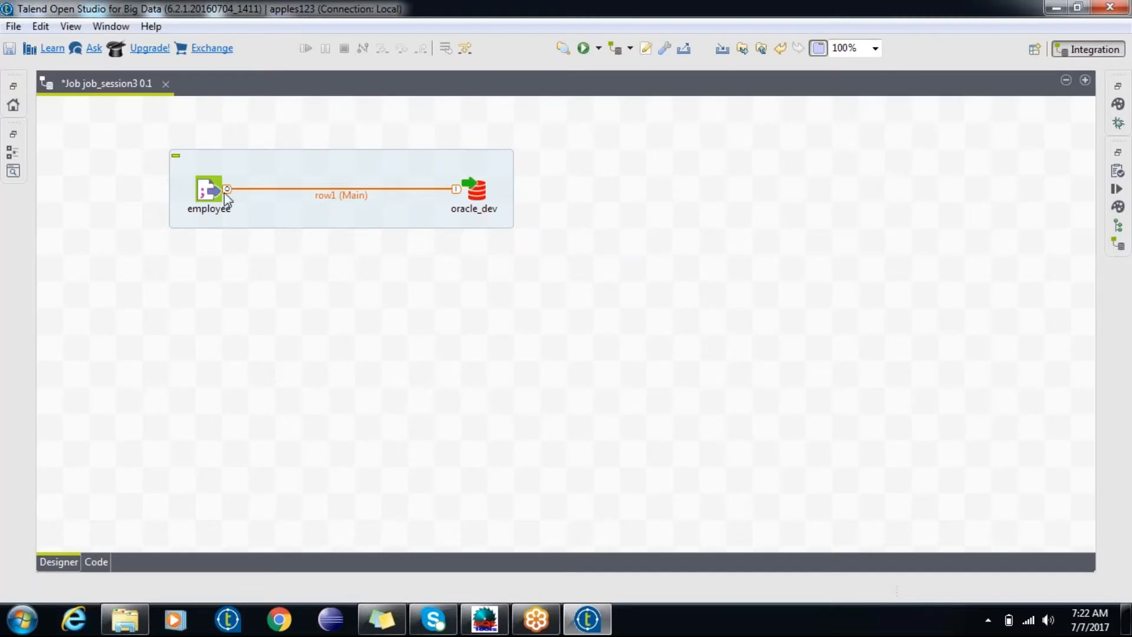
# - Save job_session3, run it and return to the designer canvas
pyautogui.hotkey('ctrl', 's')
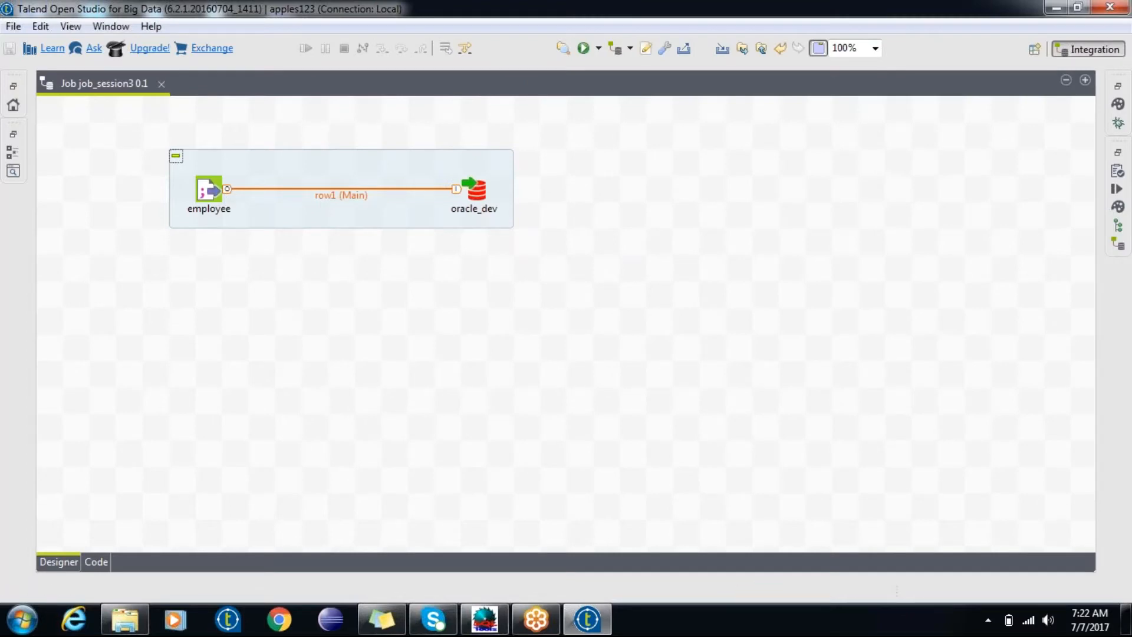
pyautogui.press('F6')
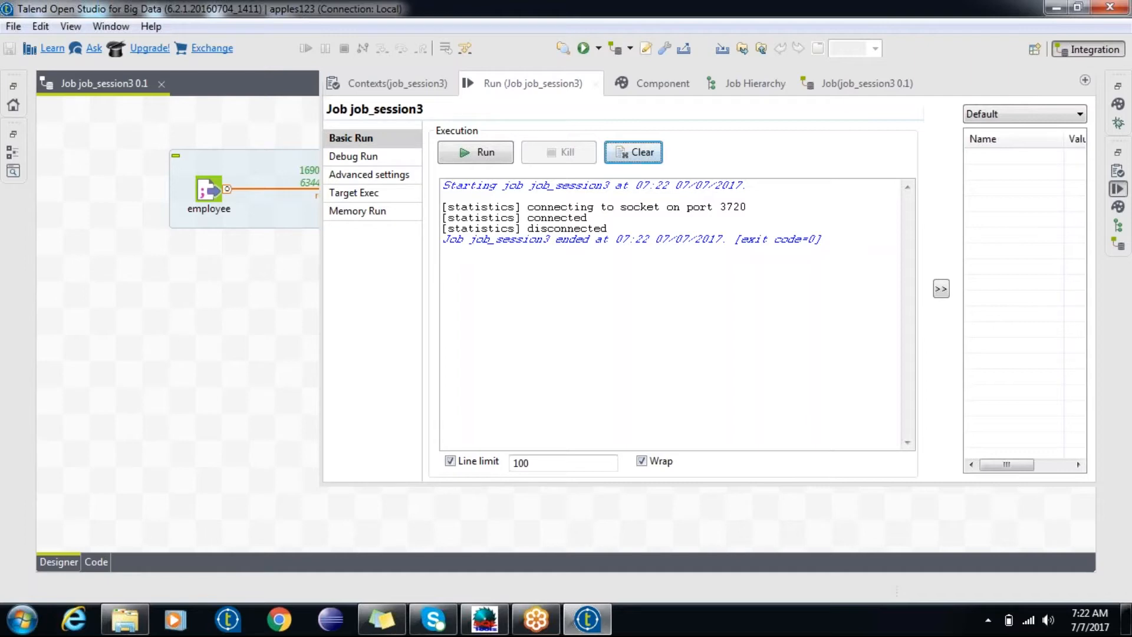
pyautogui.click(203, 342)
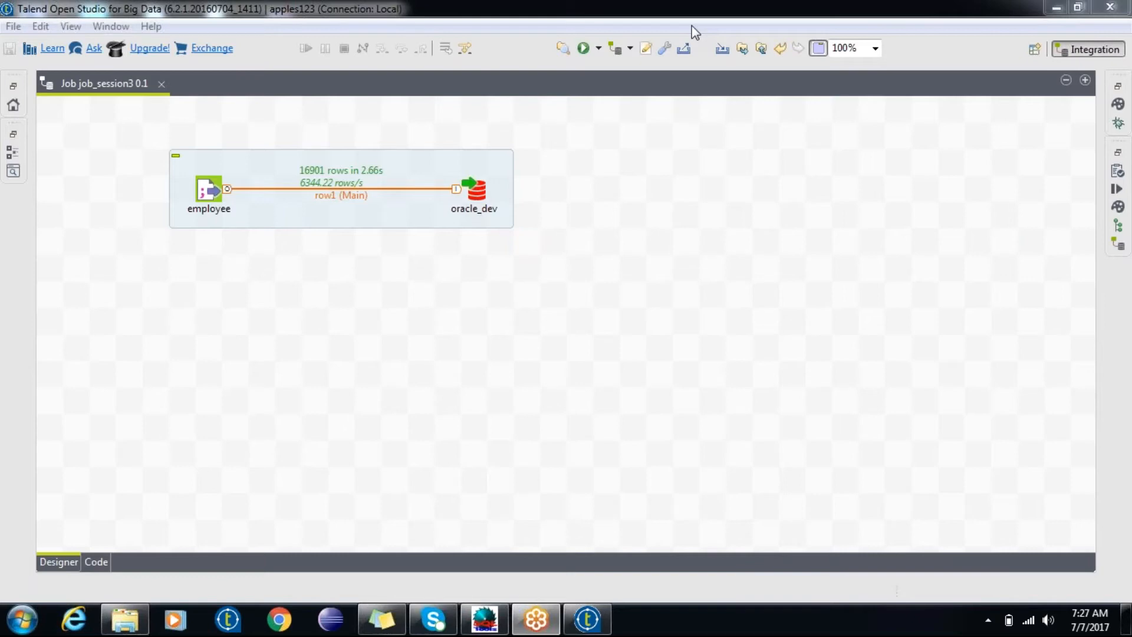
# - Try Default and Truncate table as the oracle_dev output's action on table, ending back on Drop table if exists and create
pyautogui.doubleClick(475, 187)
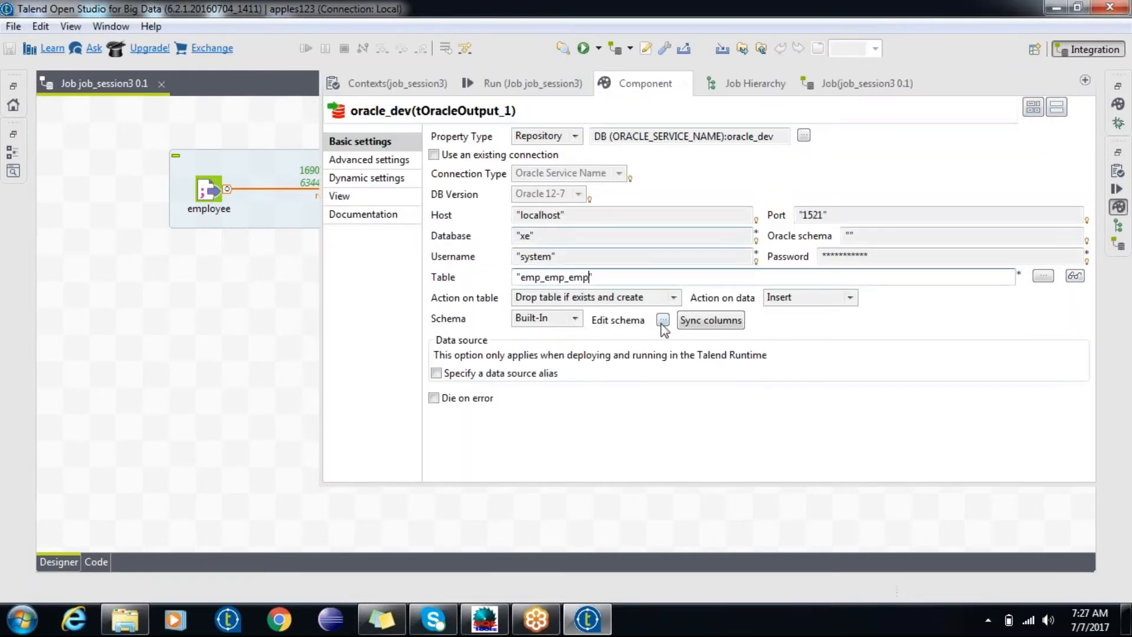
pyautogui.click(626, 297)
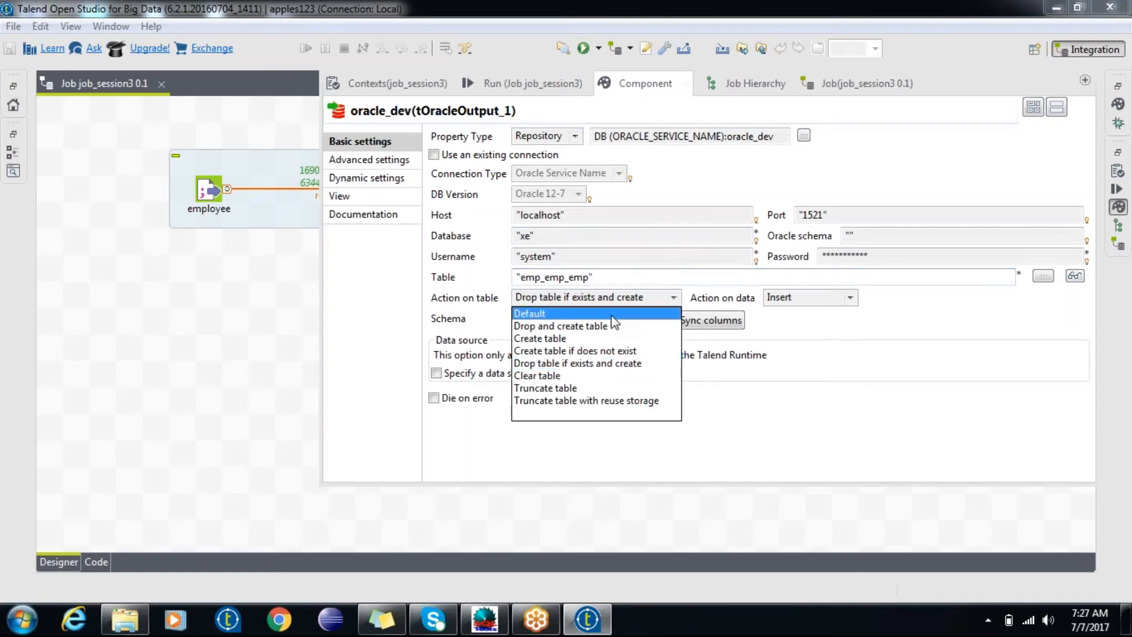
pyautogui.click(612, 314)
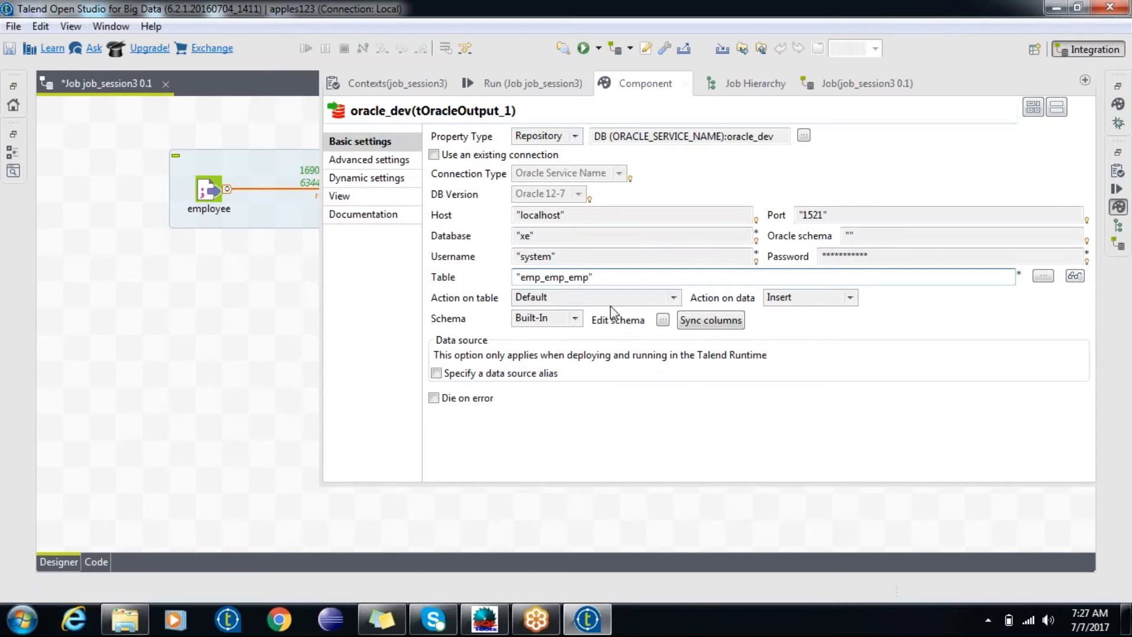
pyautogui.click(610, 299)
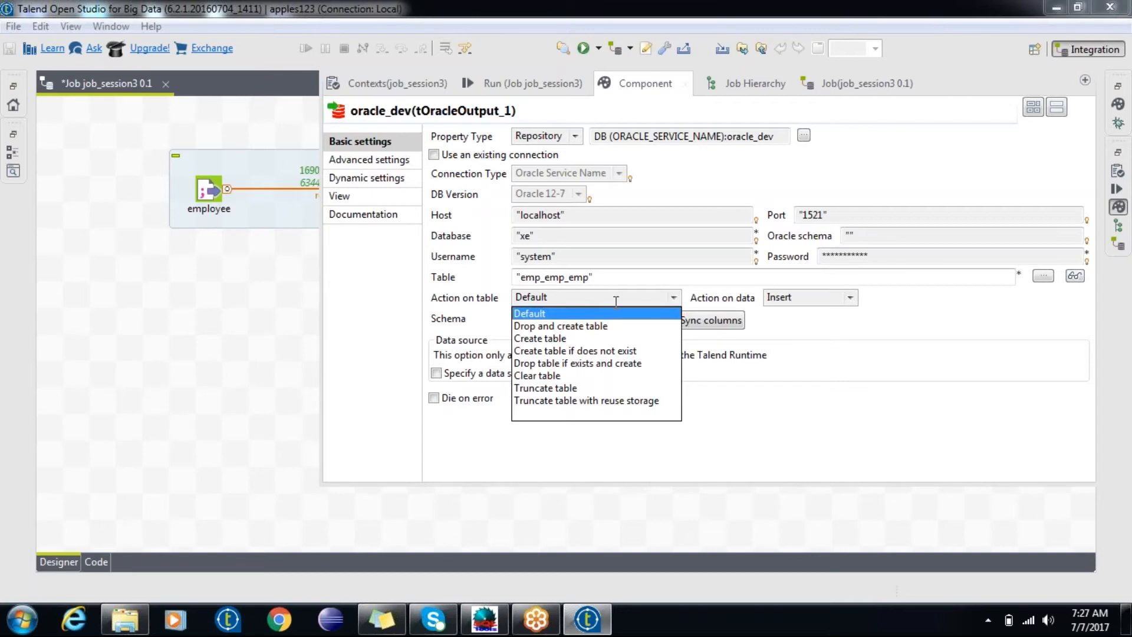
pyautogui.click(599, 389)
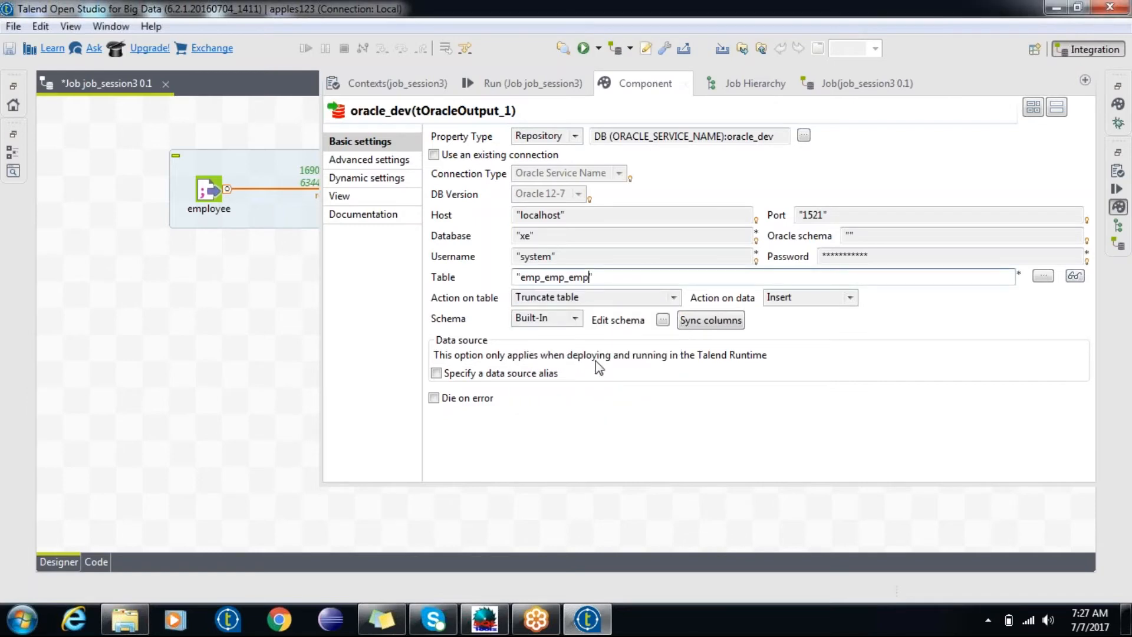
pyautogui.click(600, 298)
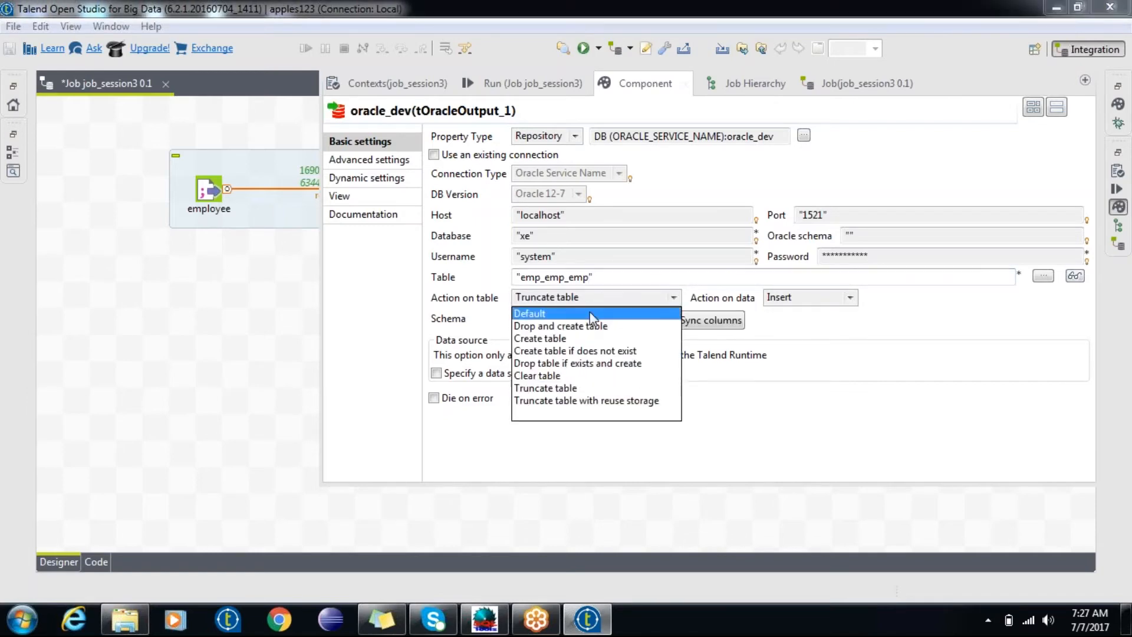
pyautogui.click(592, 317)
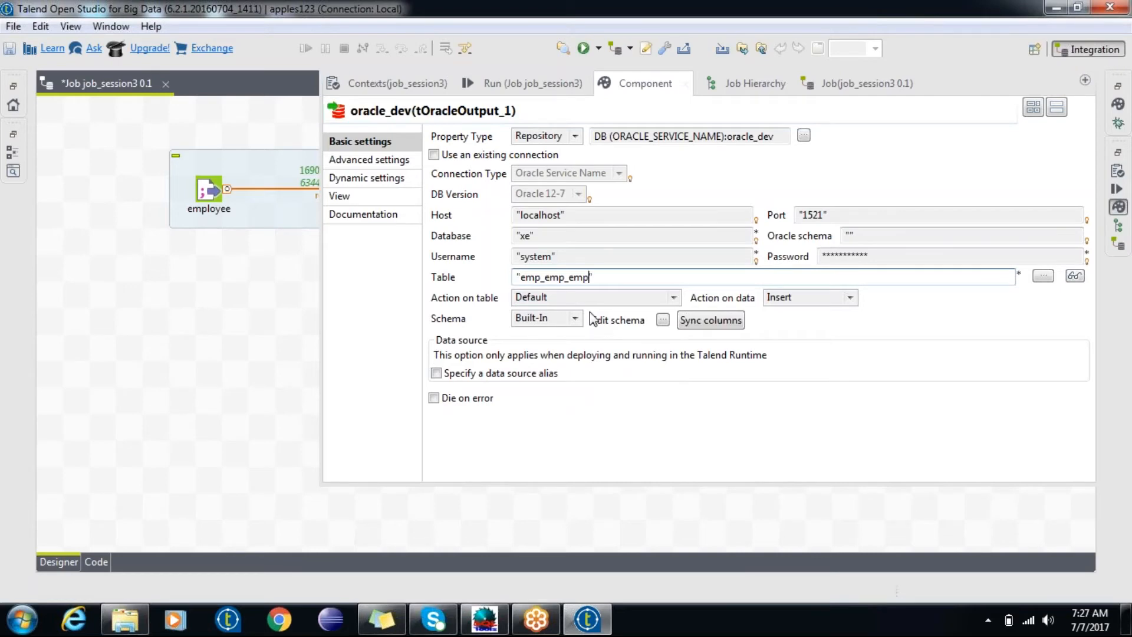
pyautogui.click(607, 298)
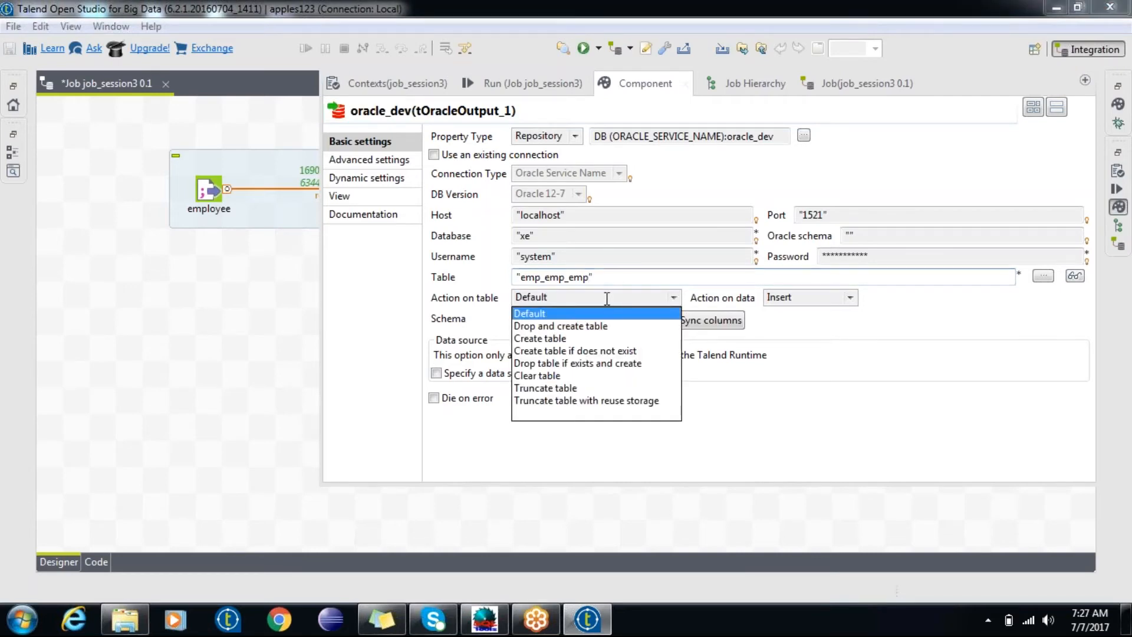
pyautogui.click(599, 363)
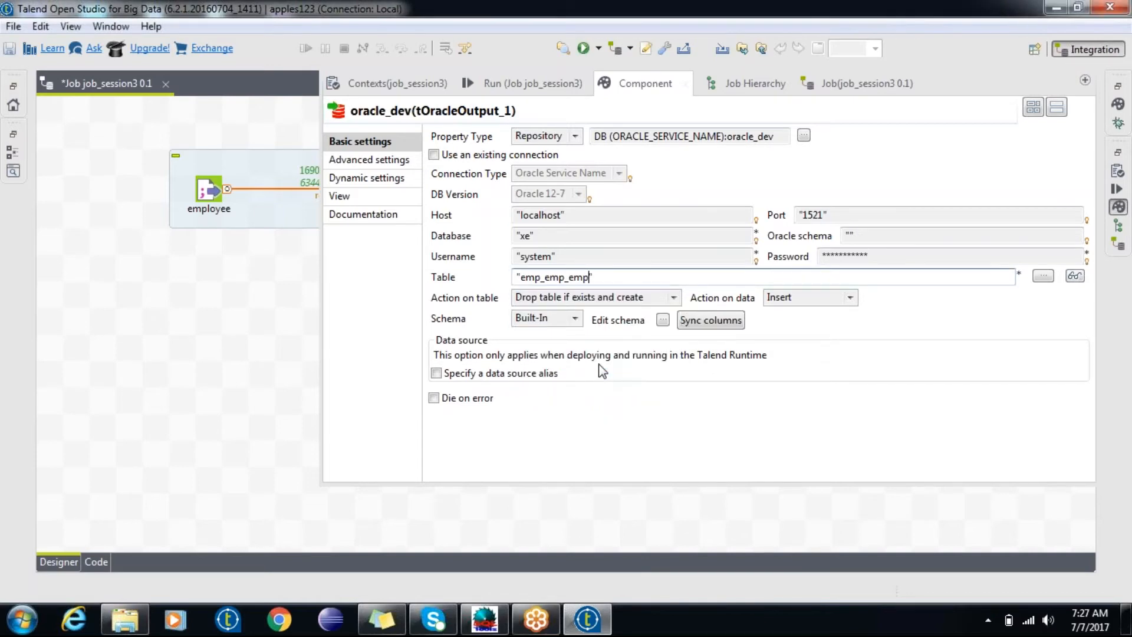
pyautogui.click(232, 355)
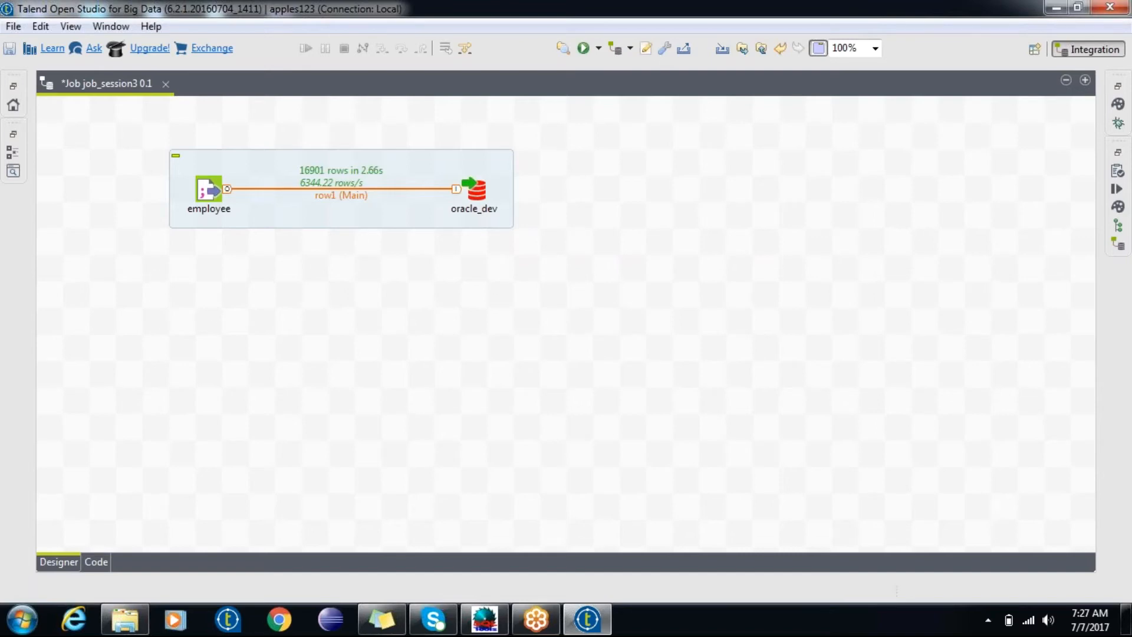
# - Review the employee input's basic settings and add a tFilterRow component below the existing subjob
pyautogui.doubleClick(208, 189)
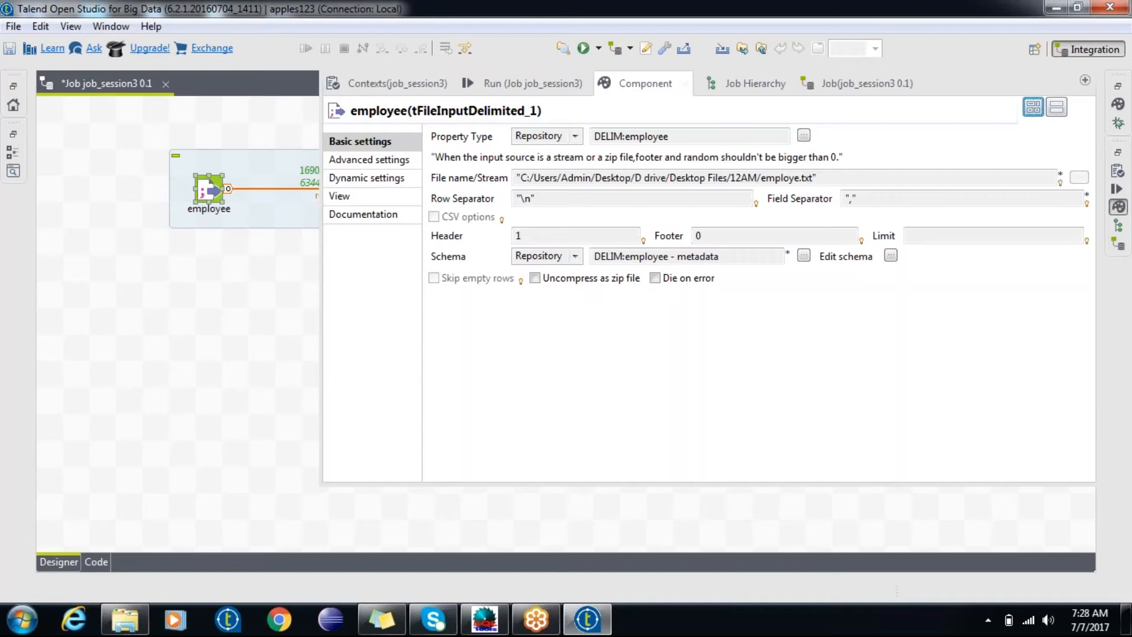
pyautogui.click(251, 353)
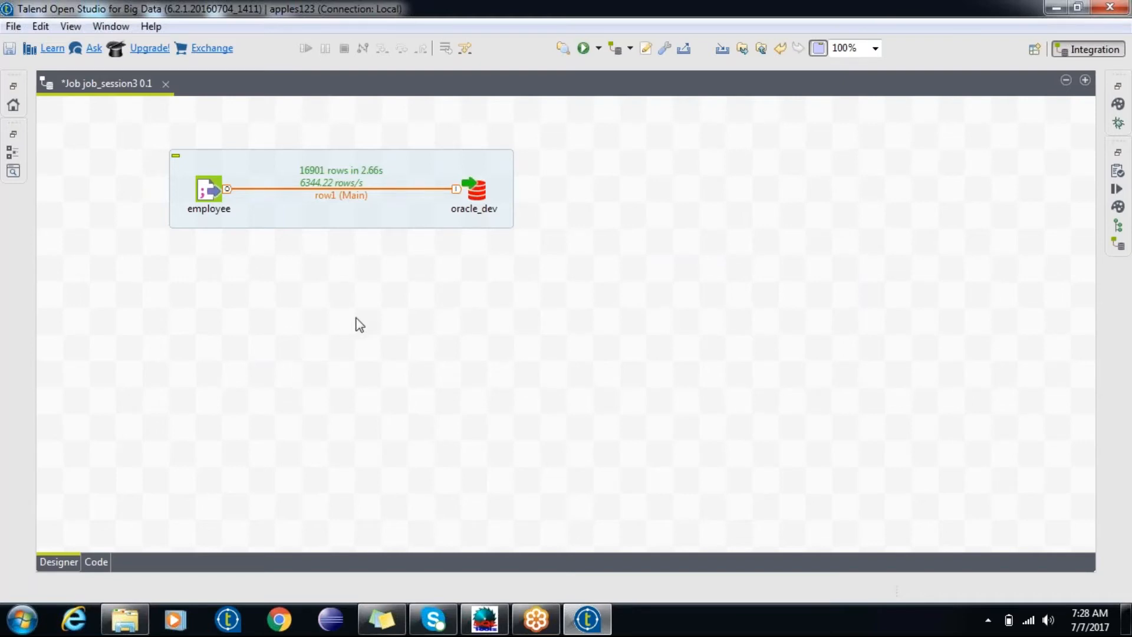
pyautogui.write('filt')
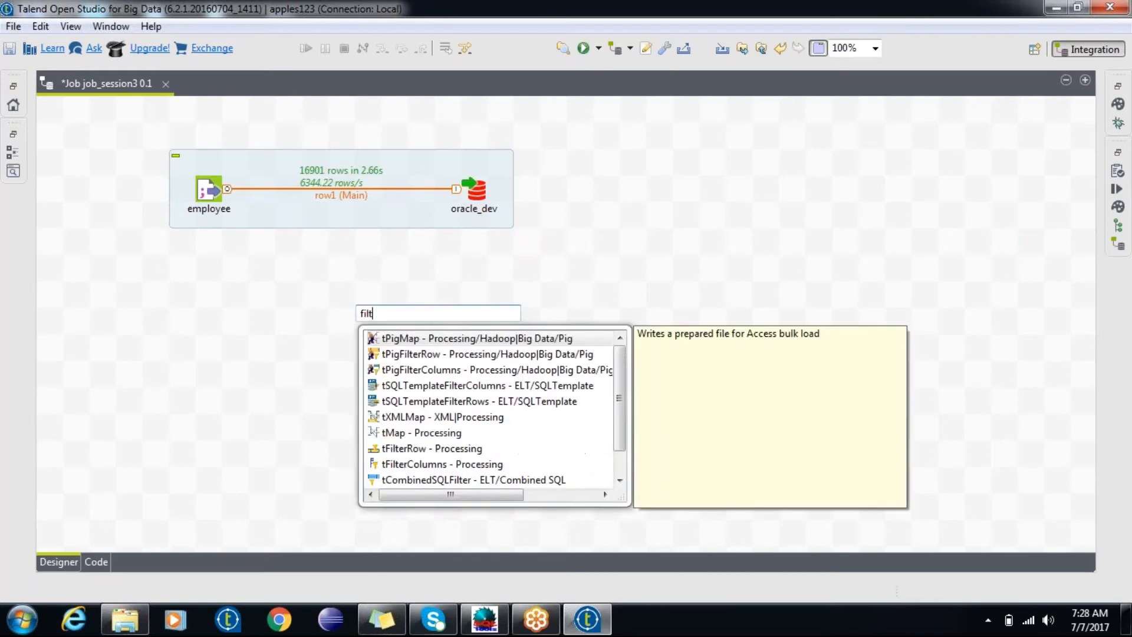
pyautogui.write('er')
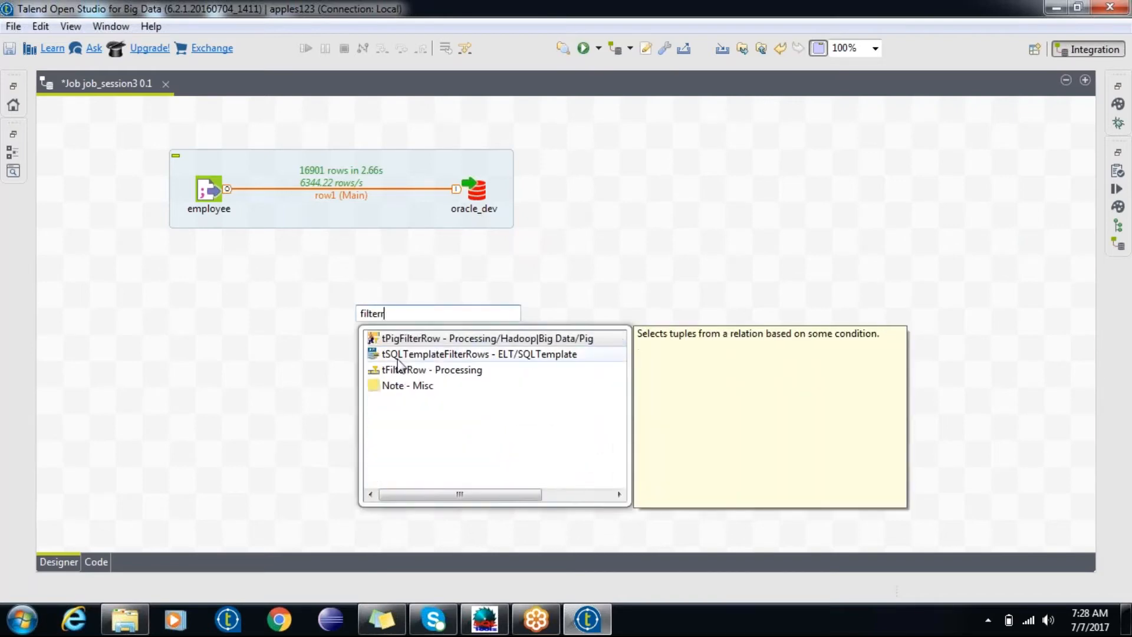
pyautogui.doubleClick(398, 370)
pyautogui.click(467, 345)
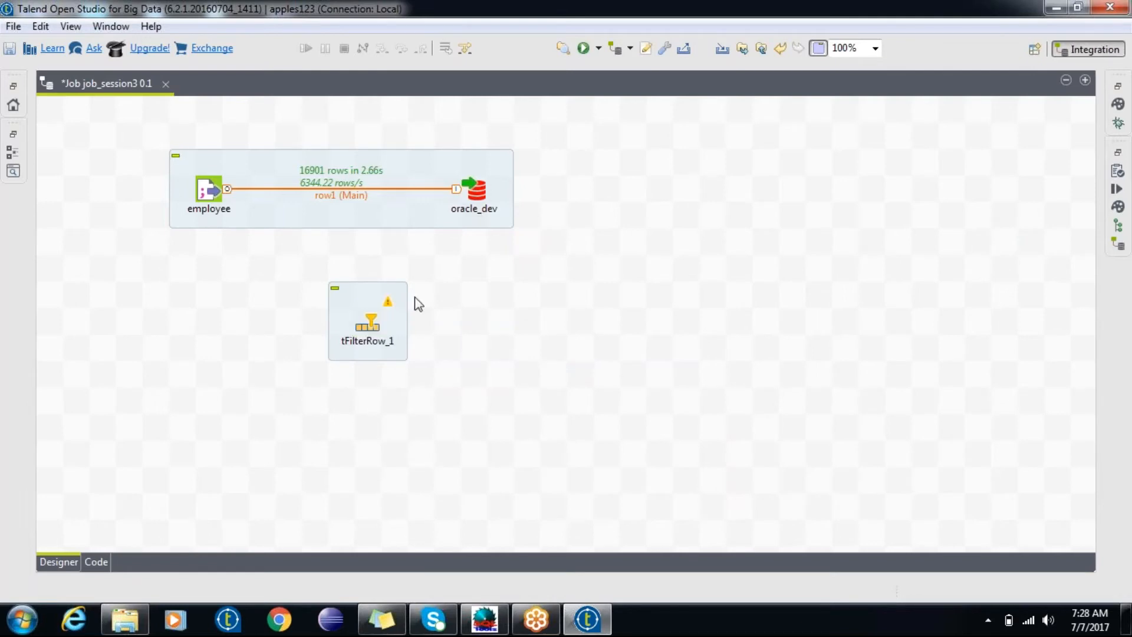
# - Reroute the employee input's Main row to tFilterRow_1, placed in line with it, and space oracle_dev farther away
pyautogui.click(434, 188)
pyautogui.moveTo(461, 190); pyautogui.dragTo(372, 191)
pyautogui.moveTo(482, 195); pyautogui.dragTo(562, 195)
# - Connect tFilterRow_1 to the oracle_dev output with a Filter row
pyautogui.click(368, 201)
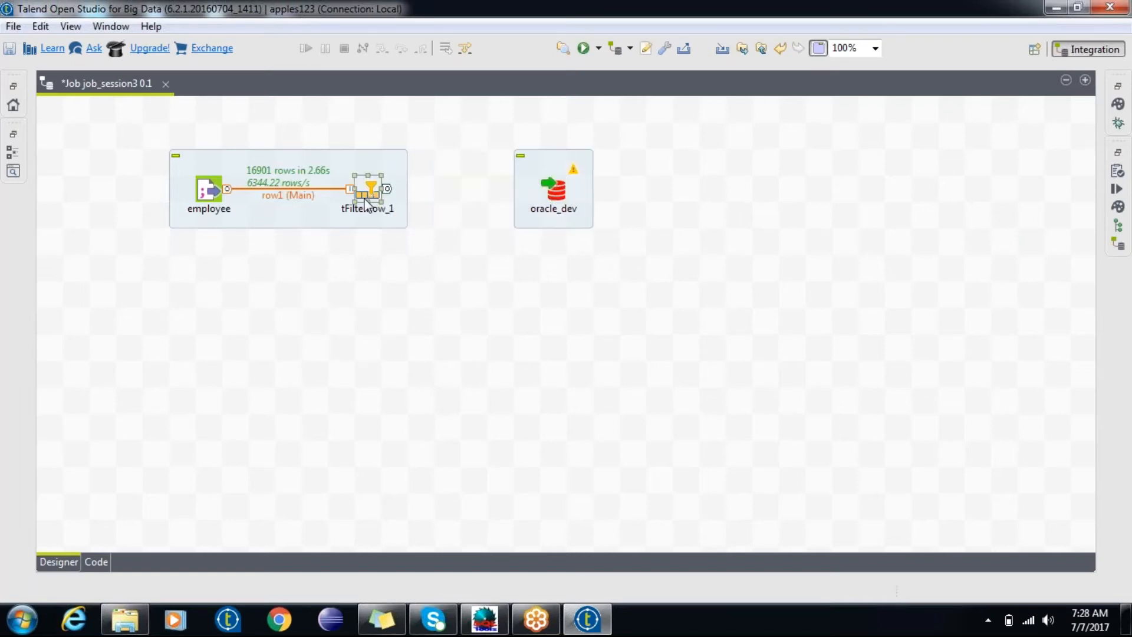
pyautogui.rightClick(366, 203)
pyautogui.moveTo(460, 208)
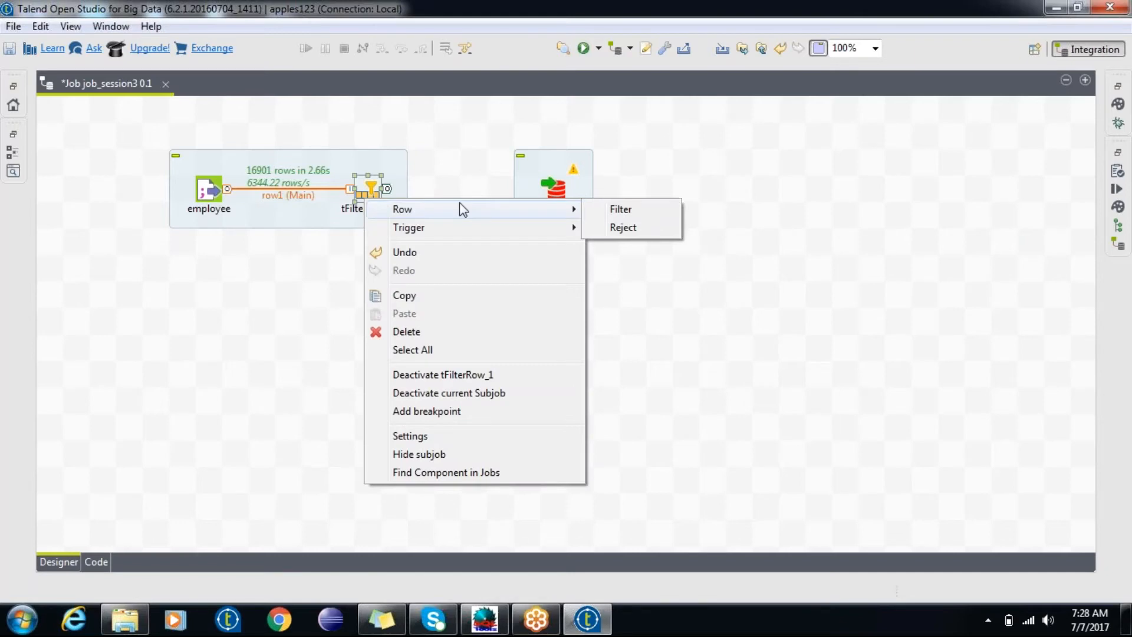
pyautogui.click(621, 210)
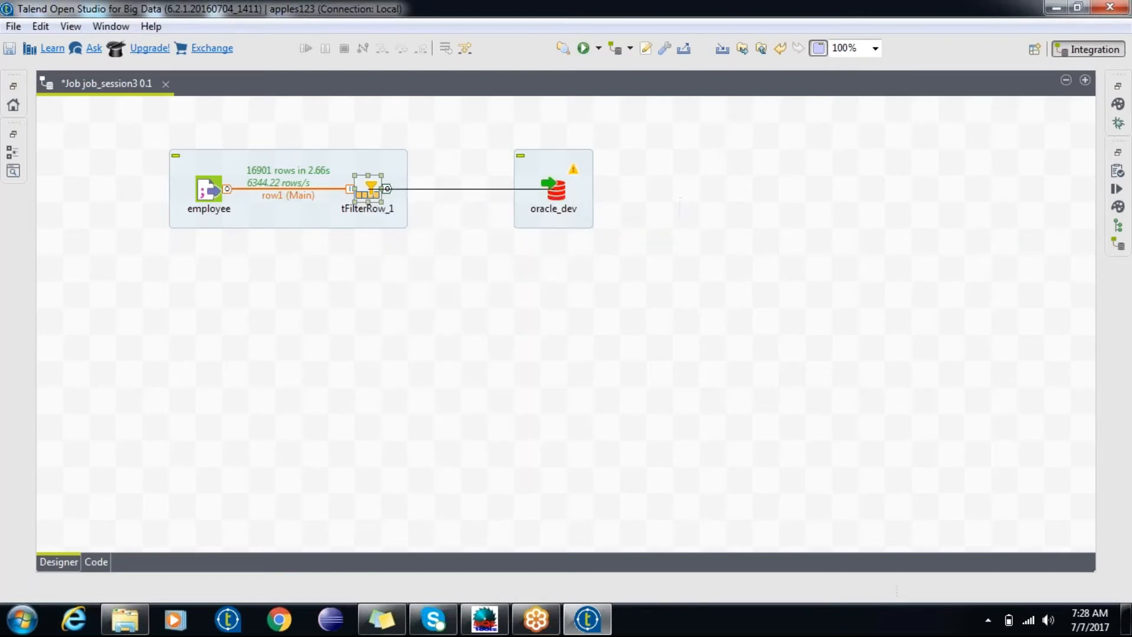
pyautogui.click(557, 195)
pyautogui.click(433, 295)
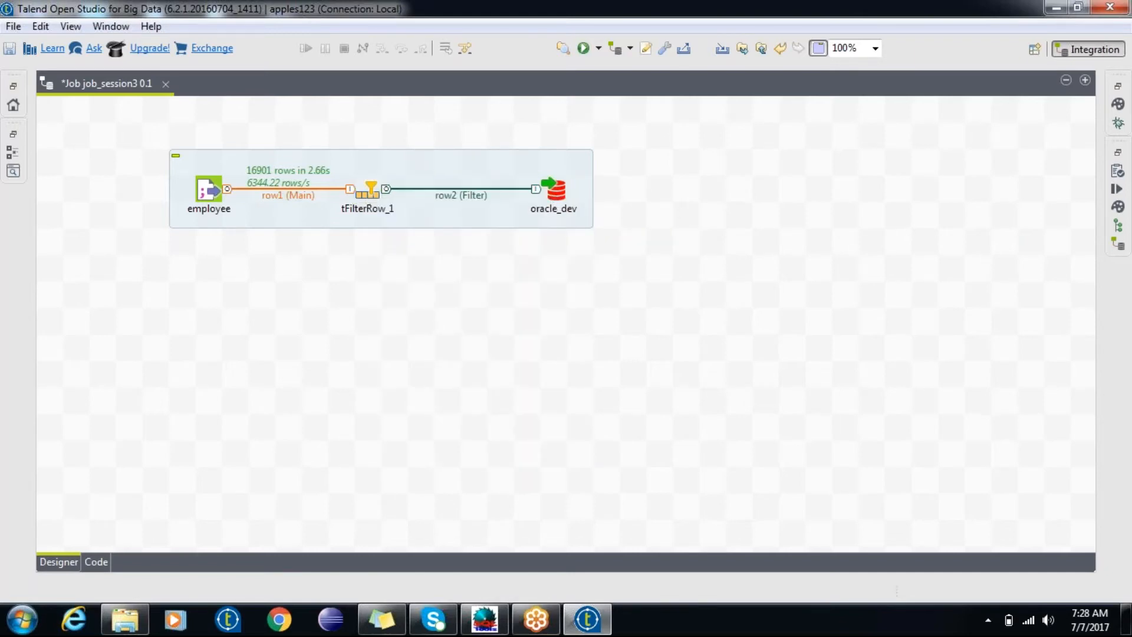
# - Check tFilterRow_1's basic settings and delete the Filter row linking it to oracle_dev
pyautogui.doubleClick(370, 189)
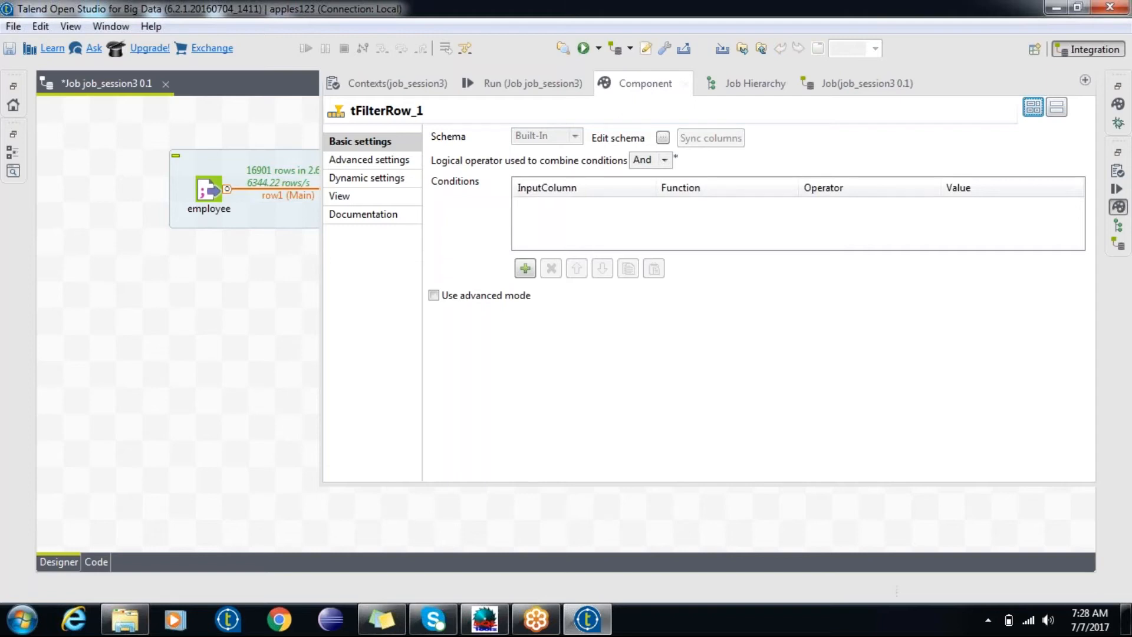
pyautogui.click(231, 251)
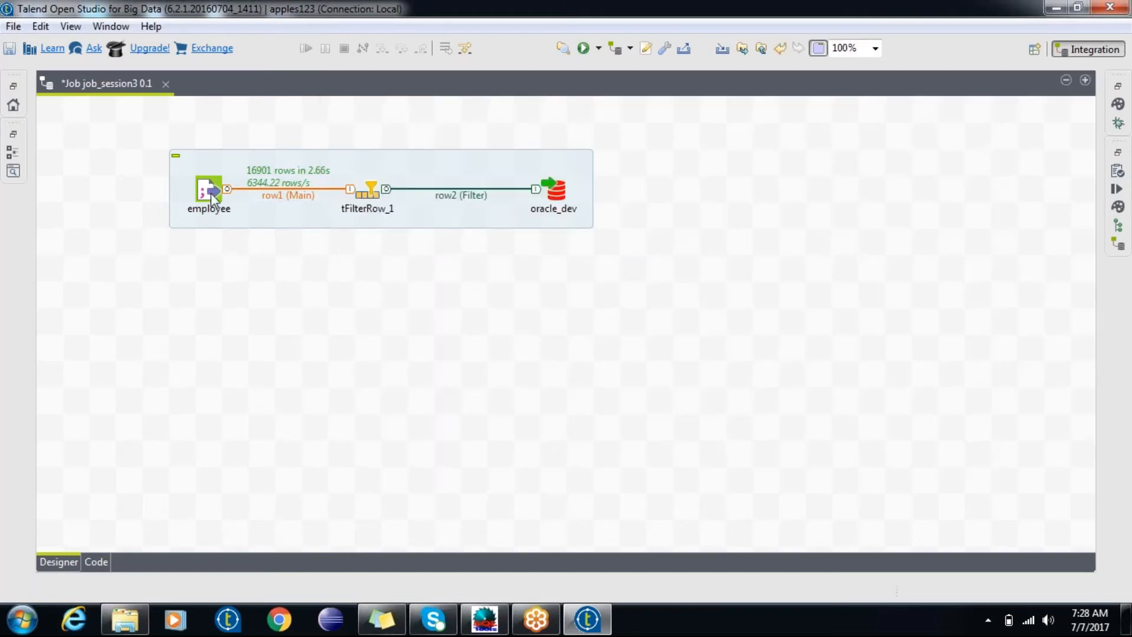
pyautogui.click(448, 200)
pyautogui.press('Delete')
# - Reconnect tFilterRow_1 to the oracle_dev output with a new Filter row
pyautogui.click(373, 196)
pyautogui.rightClick(374, 196)
pyautogui.moveTo(413, 203)
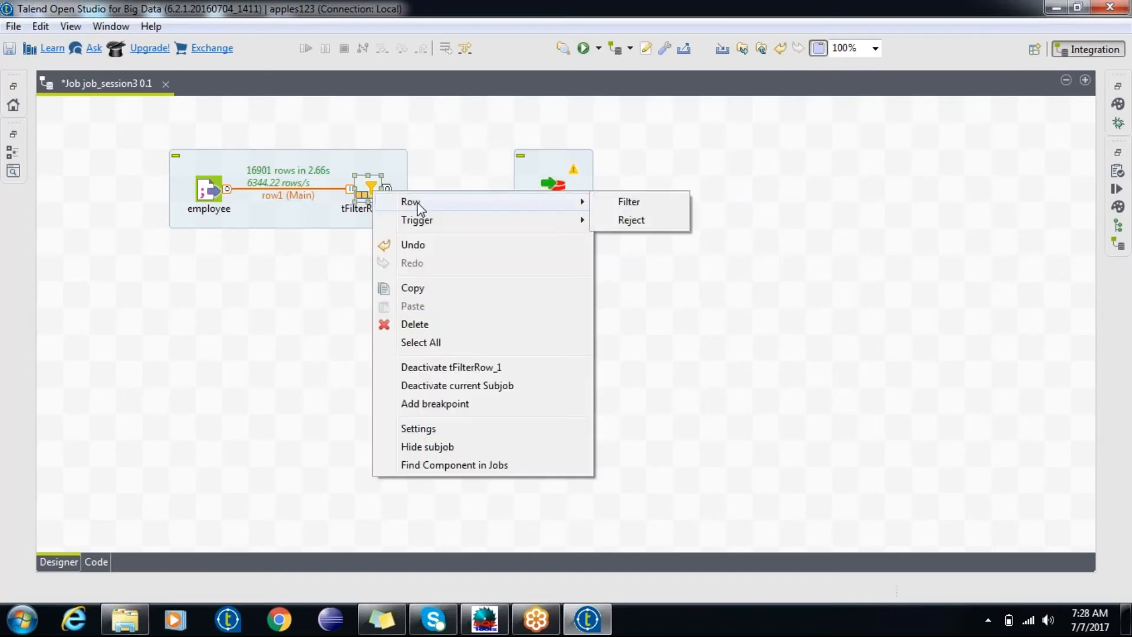
pyautogui.click(645, 202)
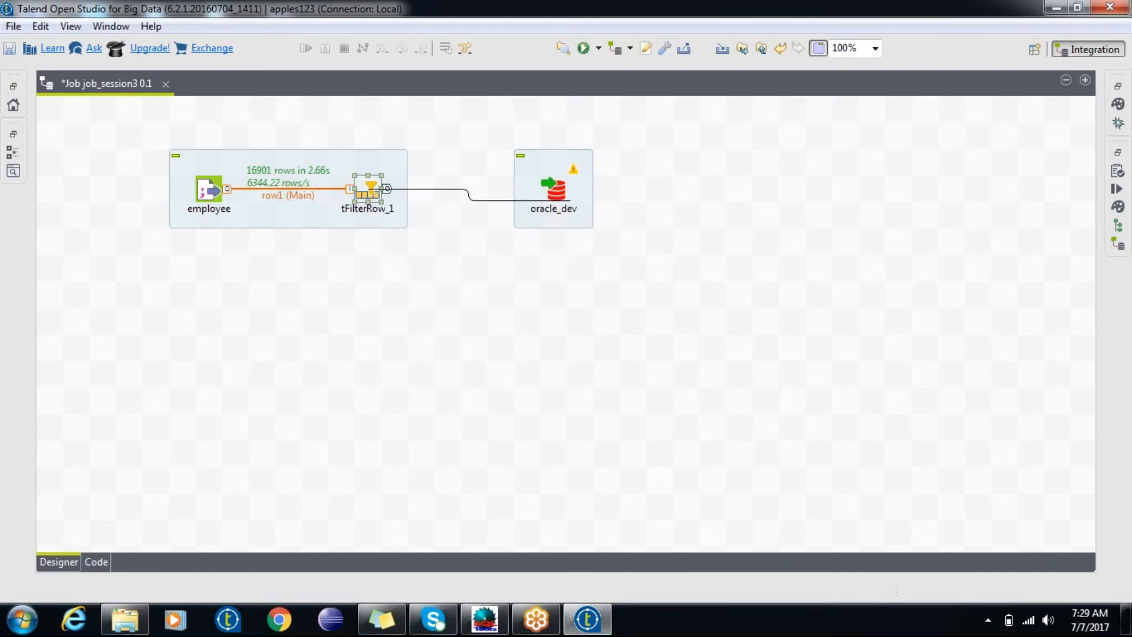
pyautogui.click(554, 188)
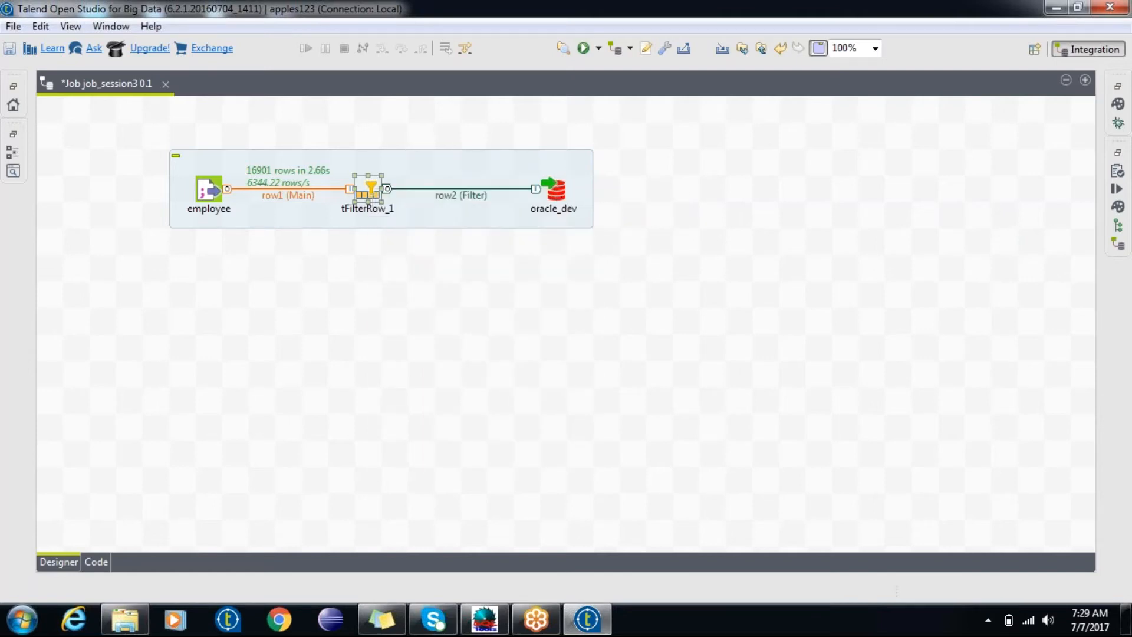
# - Add a condition on the deptno input column in tFilterRow_1's basic settings
pyautogui.doubleClick(369, 193)
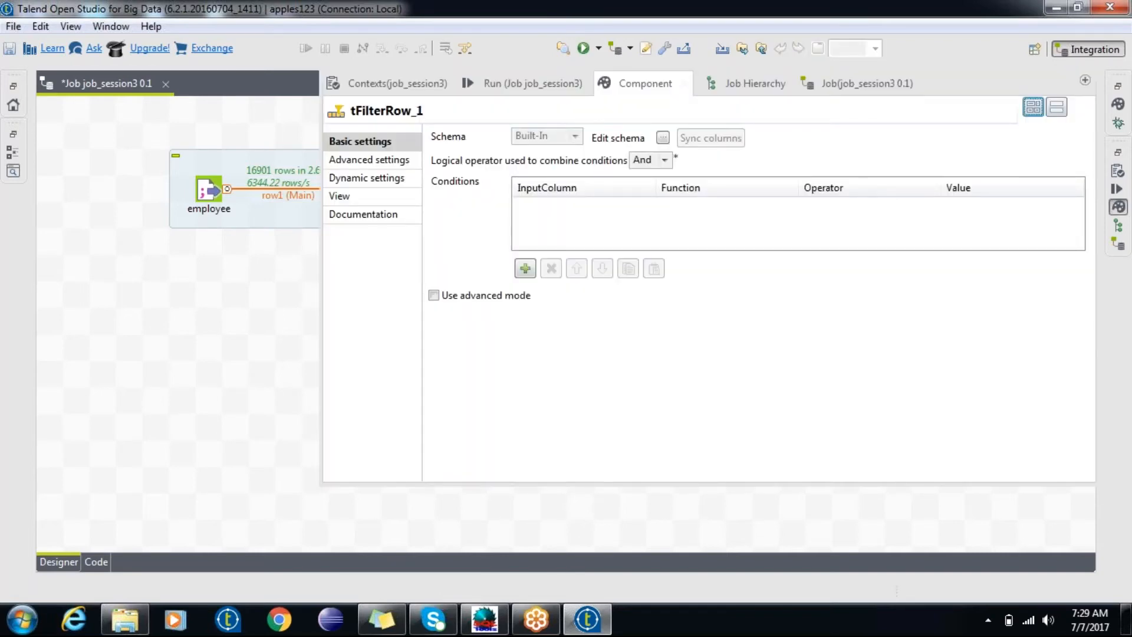
pyautogui.click(531, 273)
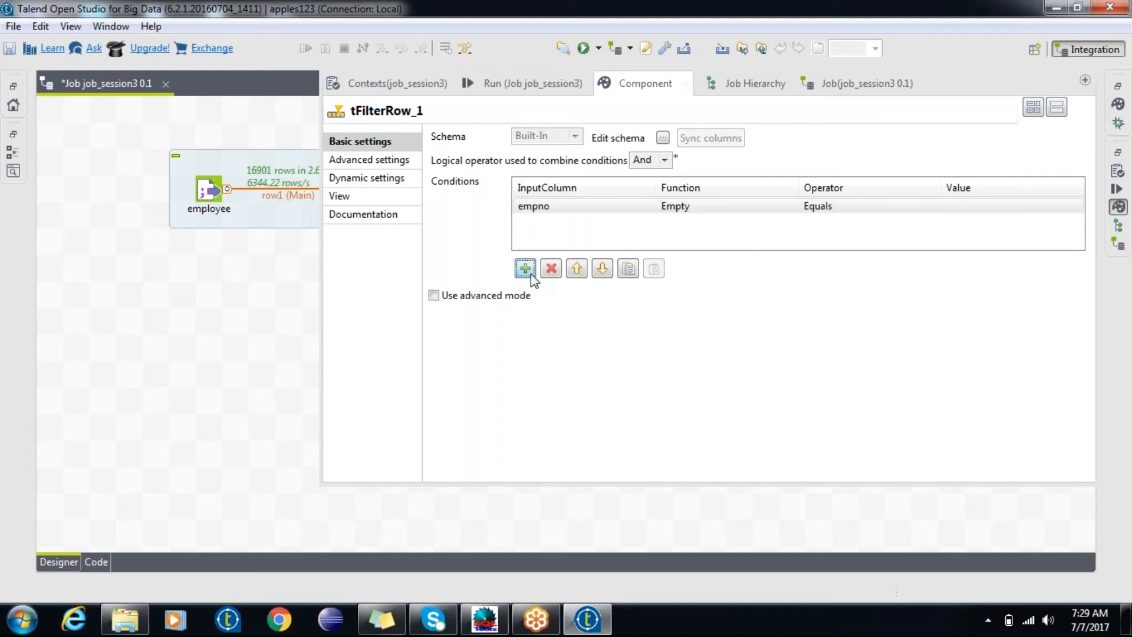
pyautogui.click(645, 205)
pyautogui.click(651, 206)
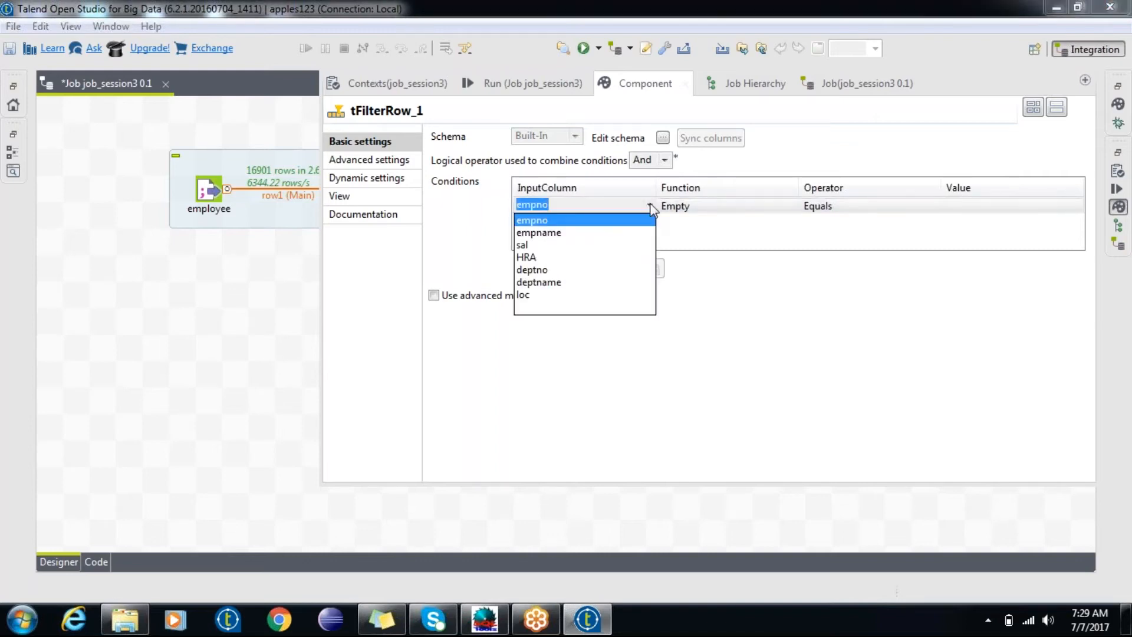
pyautogui.click(578, 270)
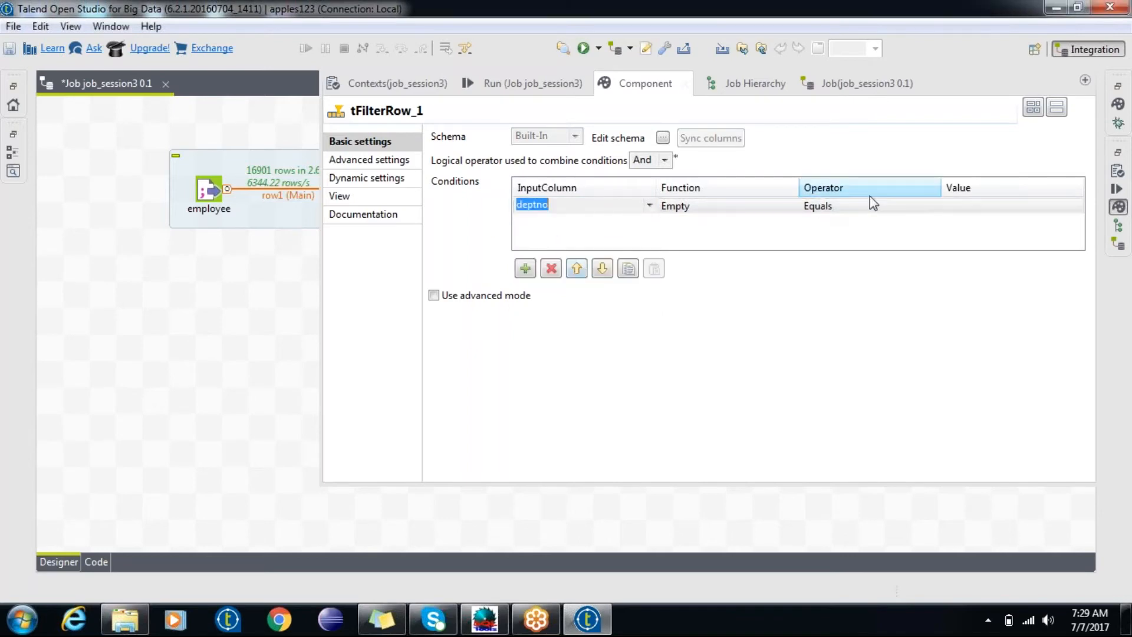
# - Complete the deptno condition with the Empty function, the Equals operator and the value 10
pyautogui.click(782, 208)
pyautogui.click(793, 203)
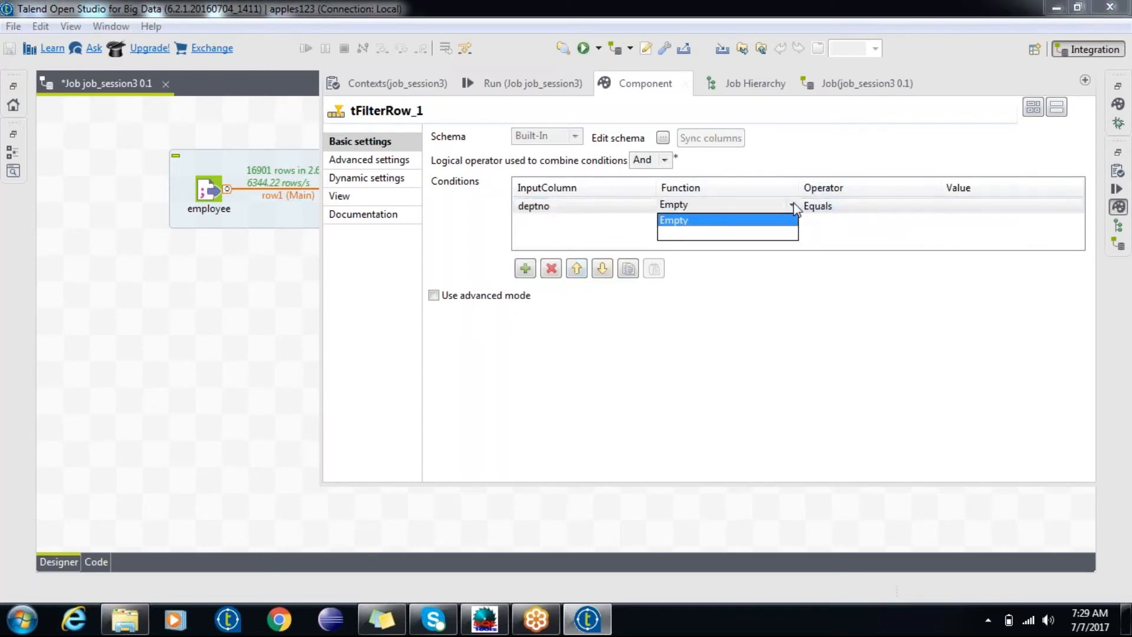
pyautogui.click(792, 203)
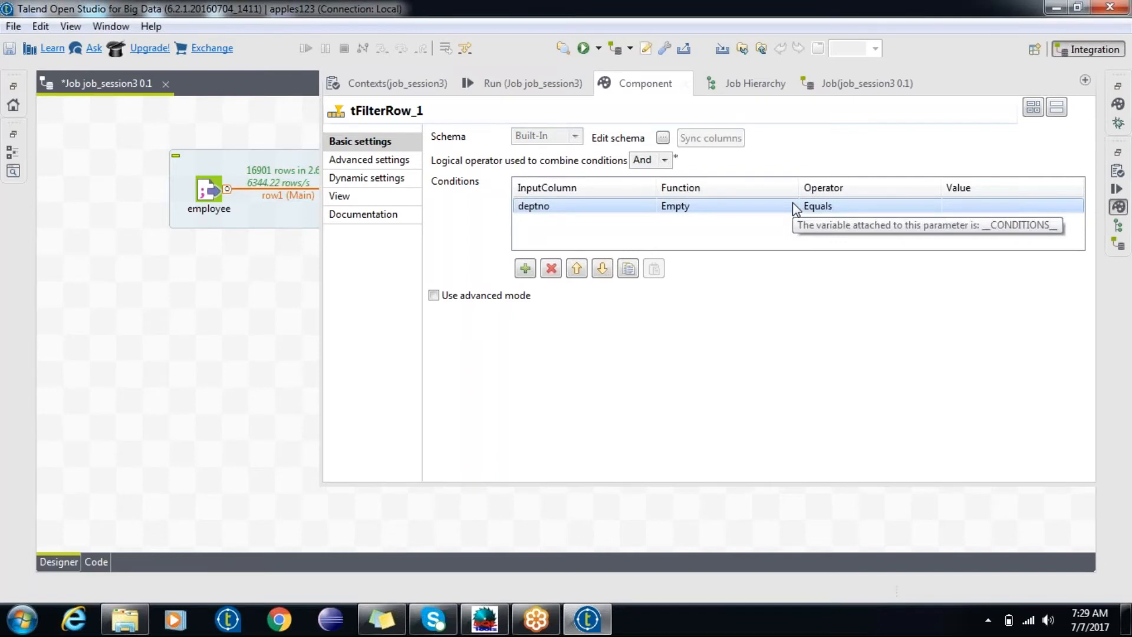
pyautogui.click(794, 205)
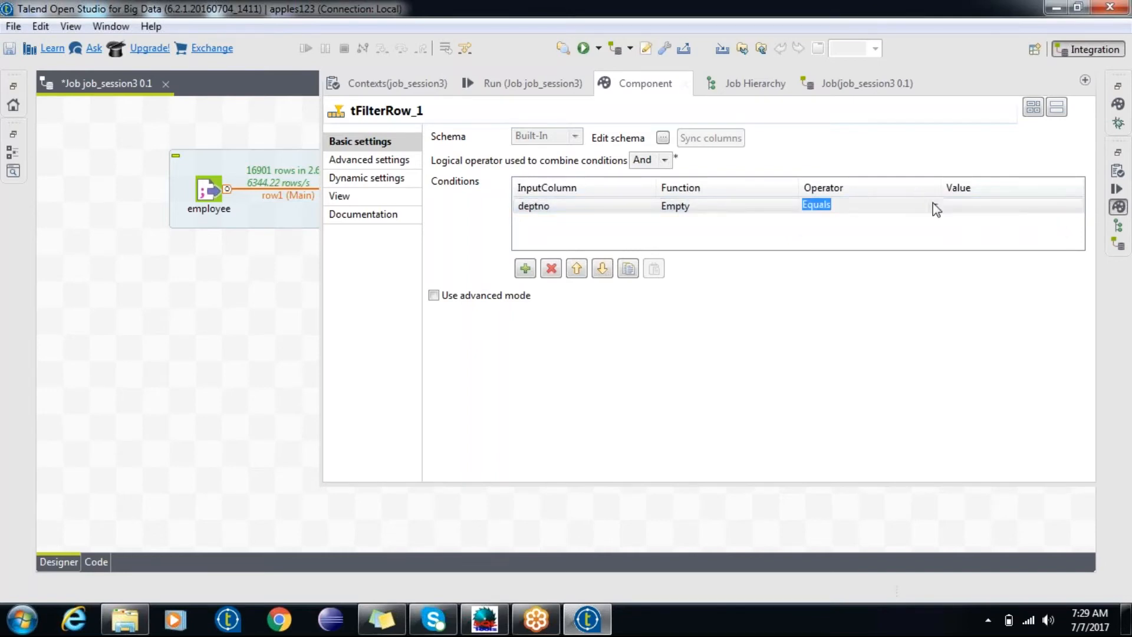
pyautogui.click(936, 209)
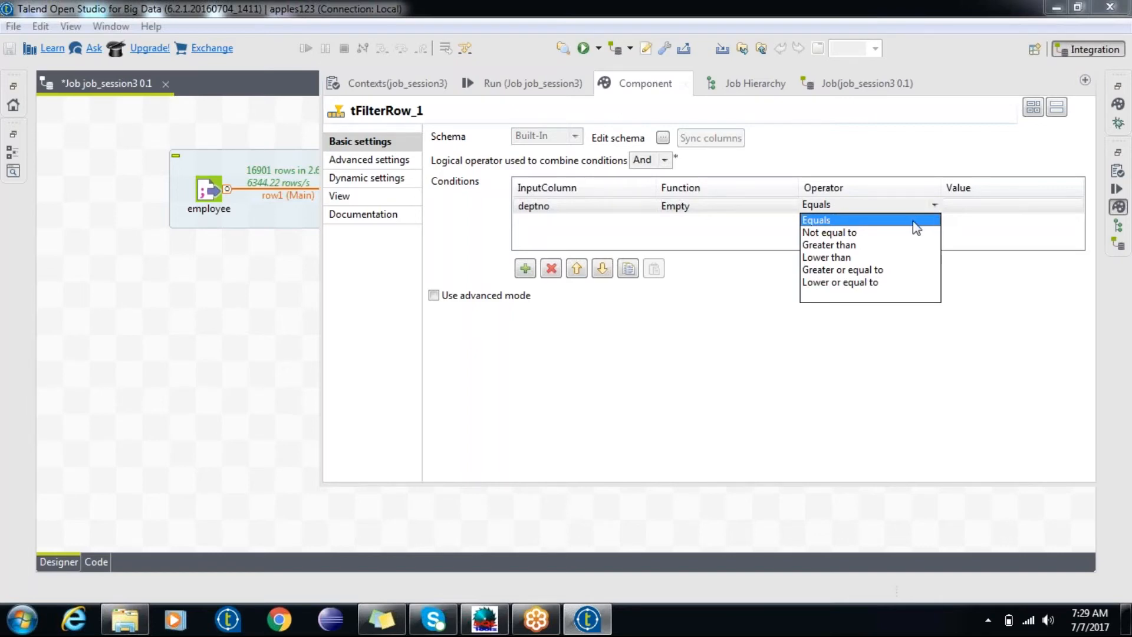
pyautogui.click(912, 221)
pyautogui.click(966, 203)
pyautogui.write('10')
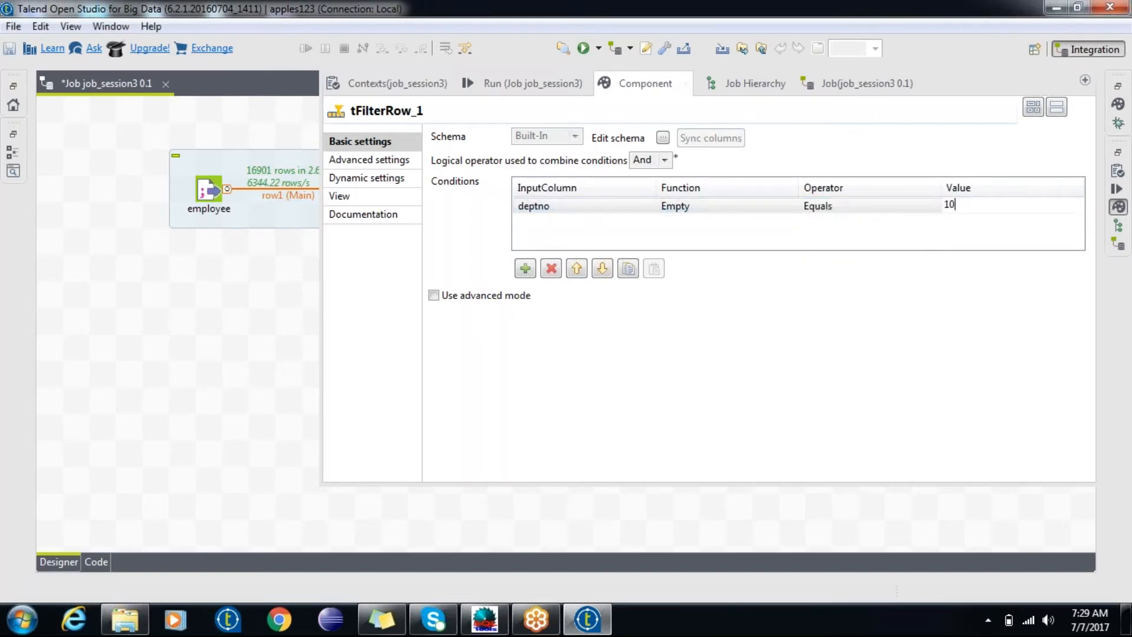
# - Run job_session3 with the deptno filter and return to the job design
pyautogui.click(200, 381)
pyautogui.press('F6')
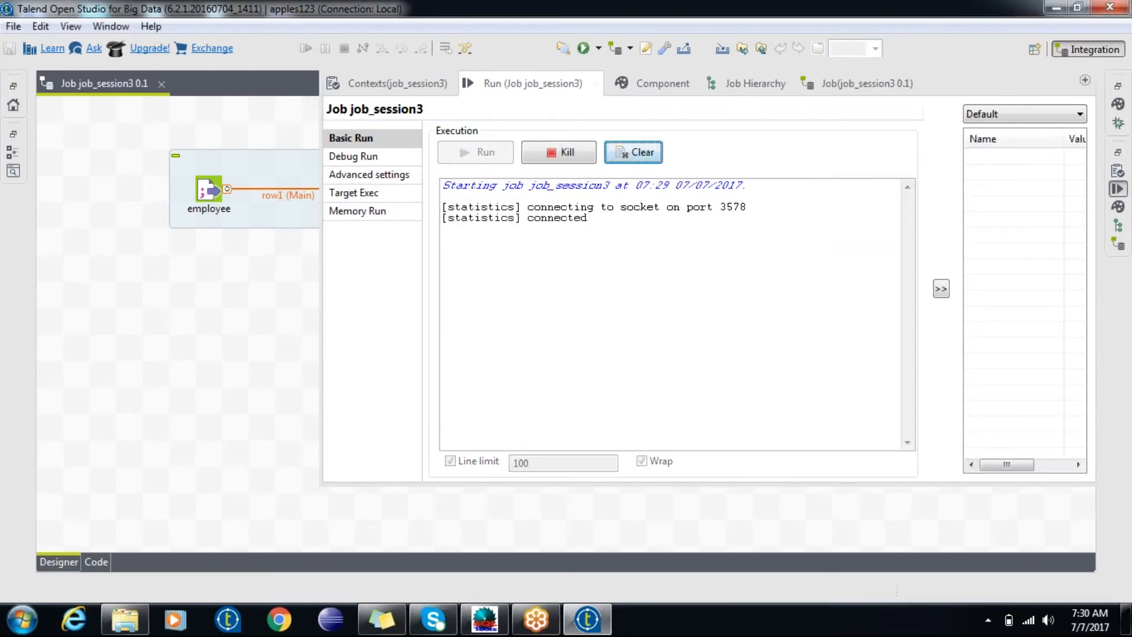
pyautogui.click(214, 338)
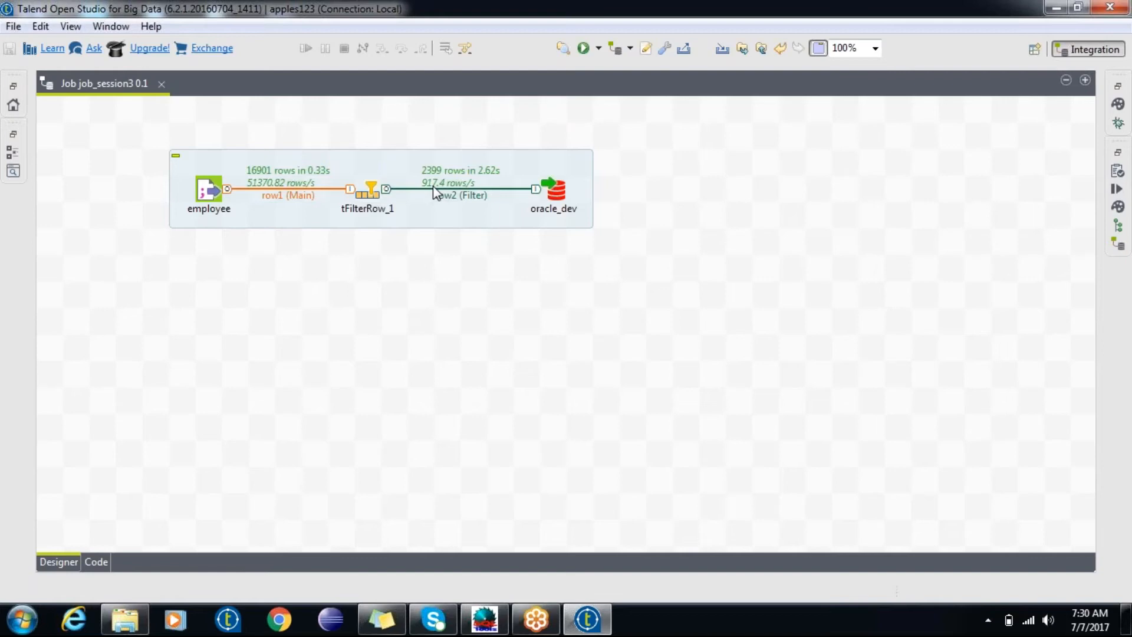
# - Add a second tFilterRow_1 condition requiring sal to be Greater or equal to 10000
pyautogui.doubleClick(369, 195)
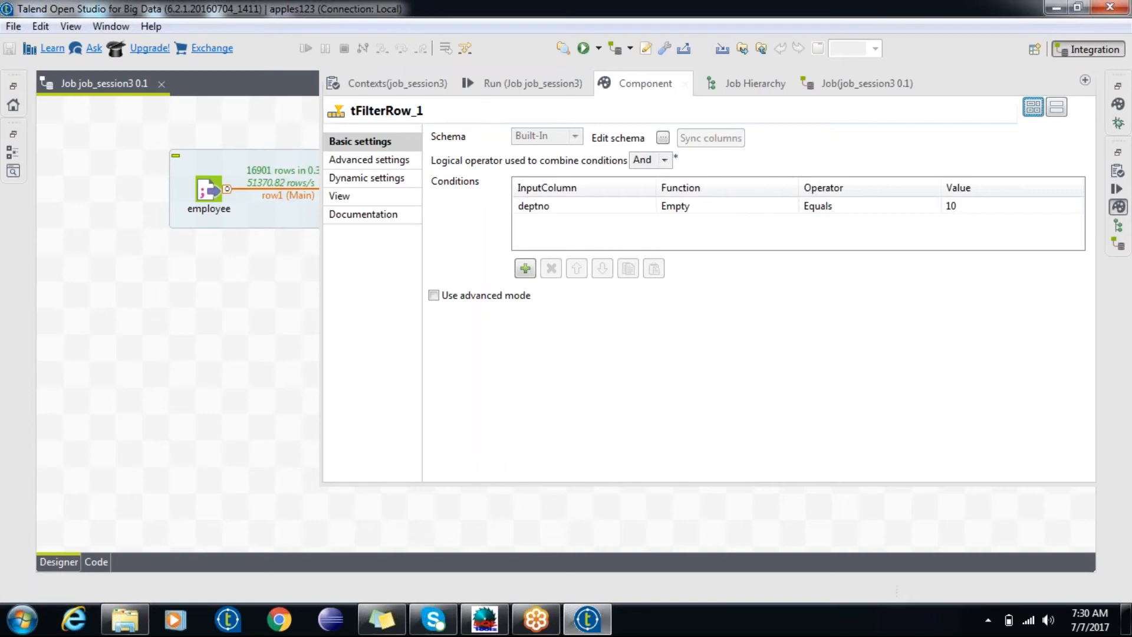
pyautogui.click(525, 269)
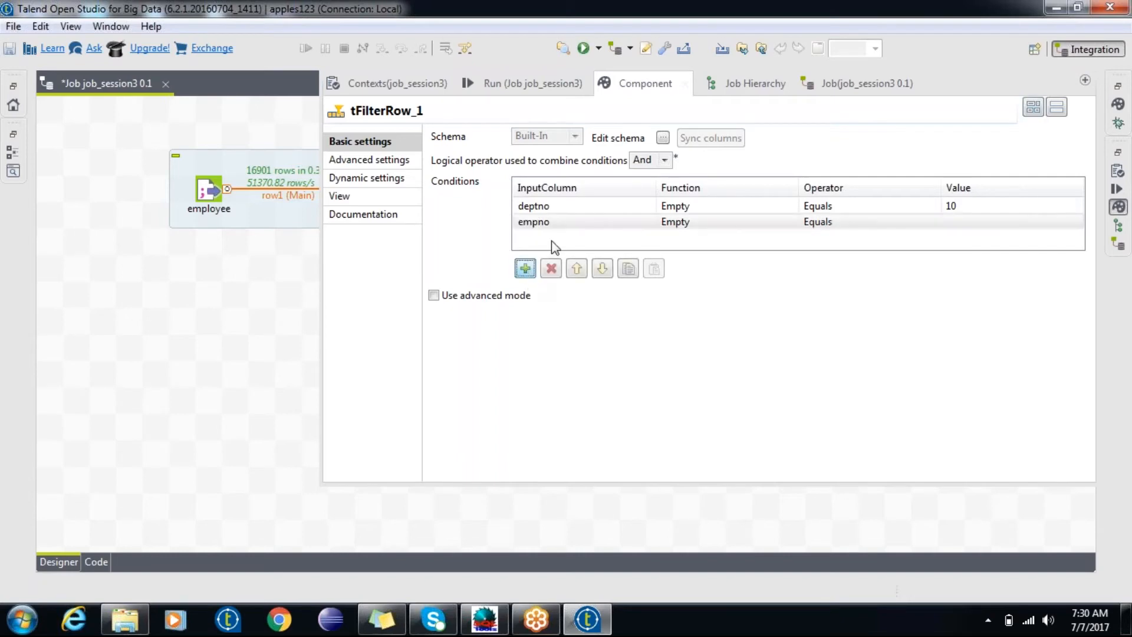
pyautogui.click(592, 220)
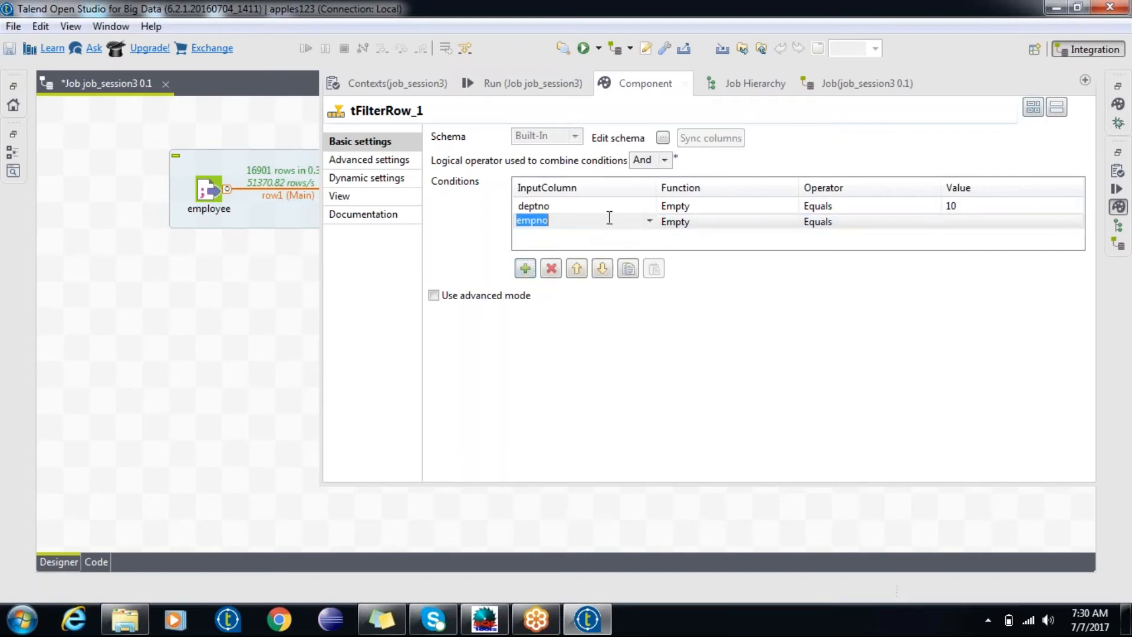
pyautogui.click(650, 220)
pyautogui.click(559, 261)
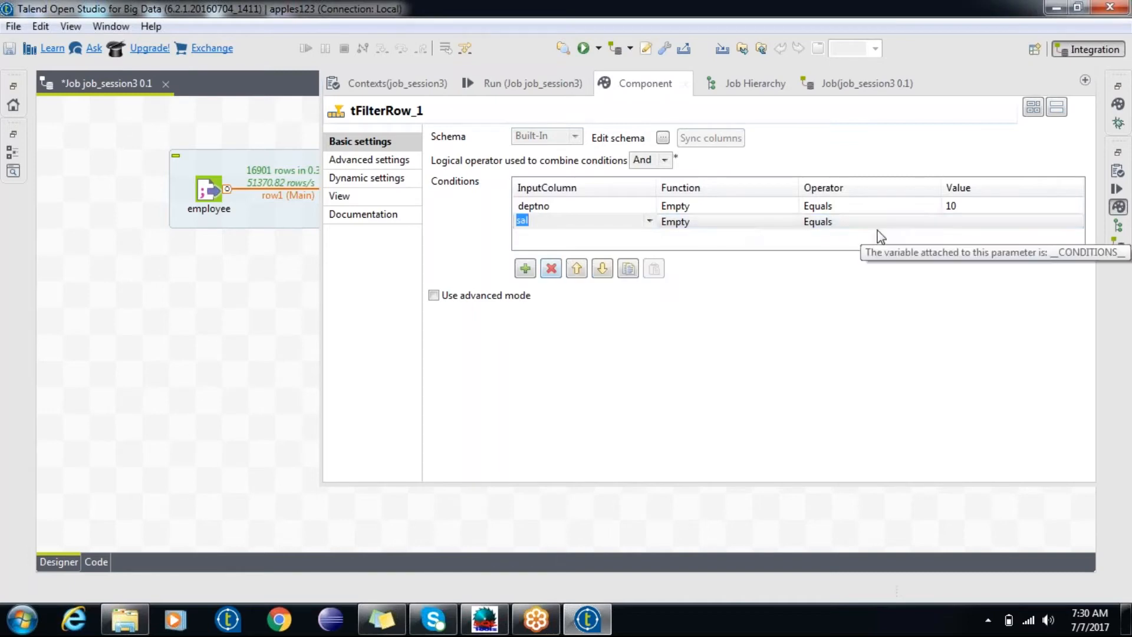
pyautogui.click(927, 223)
pyautogui.click(934, 222)
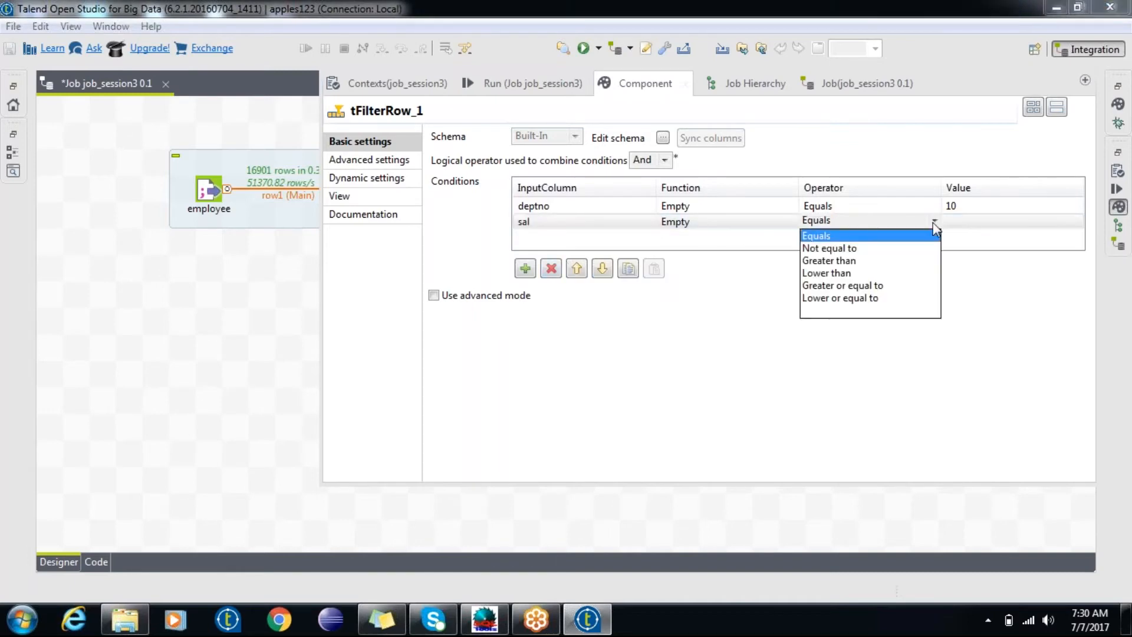
pyautogui.click(888, 287)
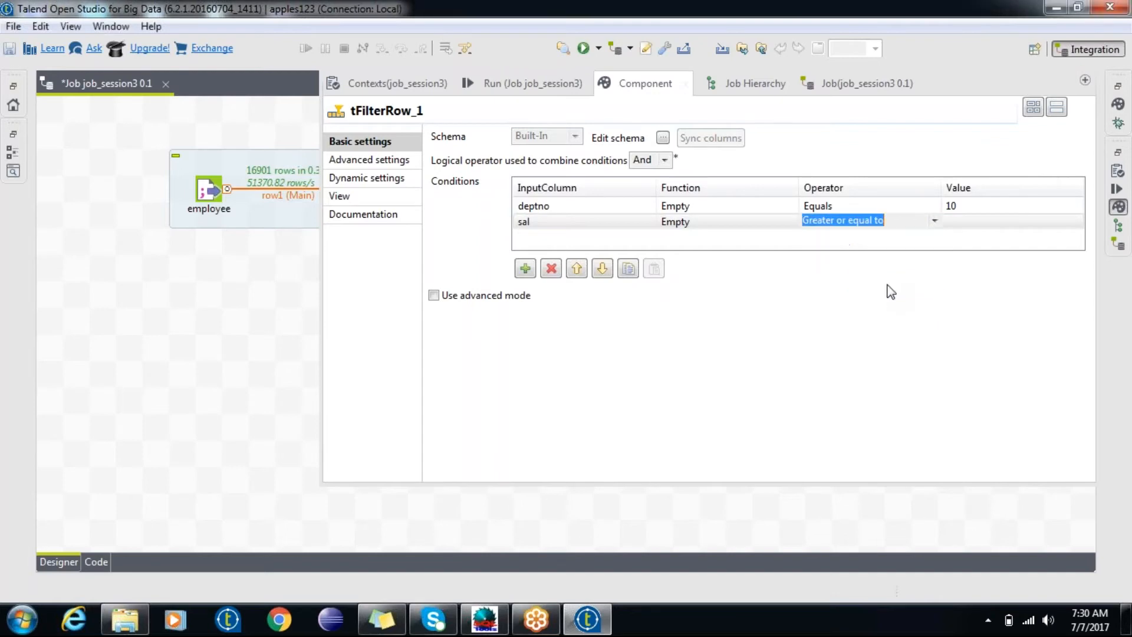
pyautogui.click(974, 224)
pyautogui.write('10000')
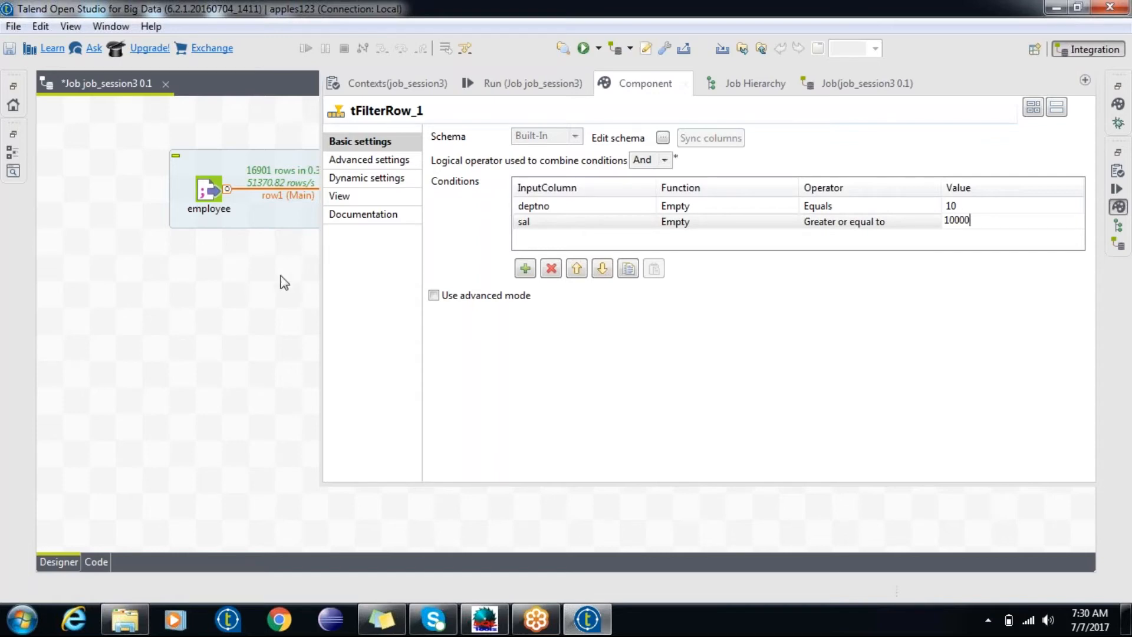
pyautogui.hotkey('ctrl', 'm')
# - Review the employee flow and the two conditions combined with And in tFilterRow_1's basic settings
pyautogui.click(208, 194)
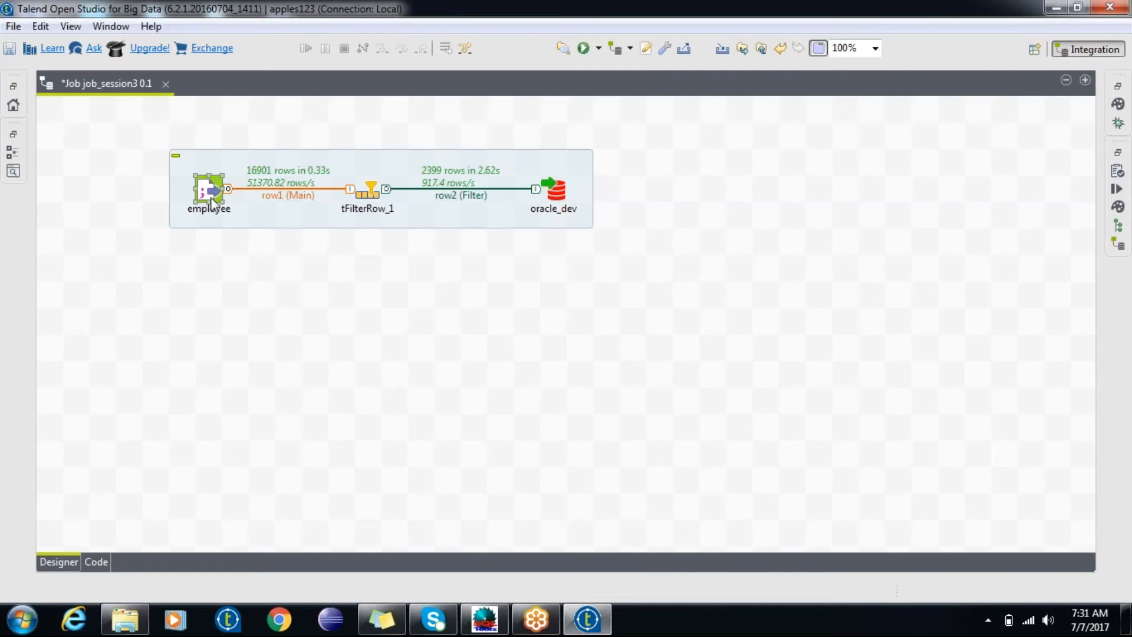
pyautogui.click(262, 288)
pyautogui.click(369, 192)
pyautogui.doubleClick(369, 191)
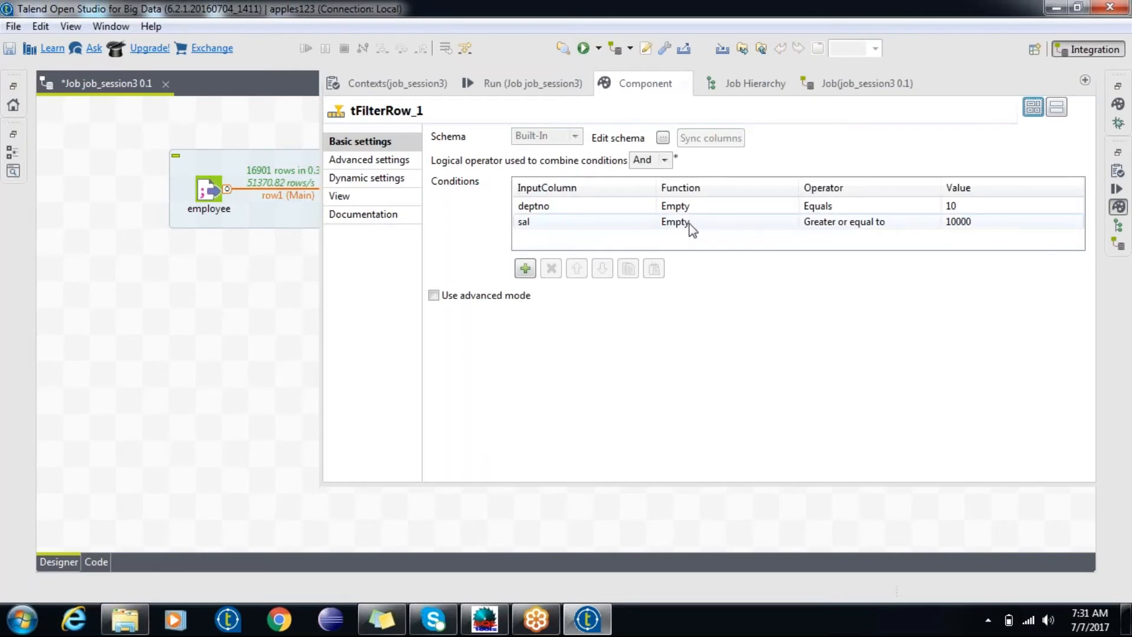
pyautogui.click(235, 331)
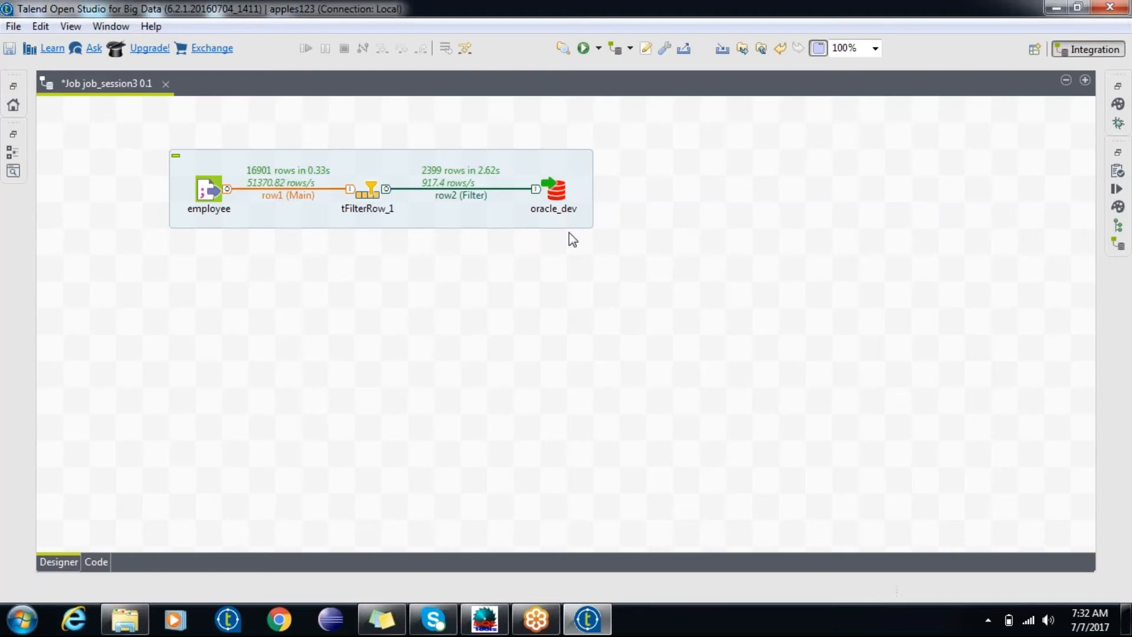
pyautogui.doubleClick(373, 196)
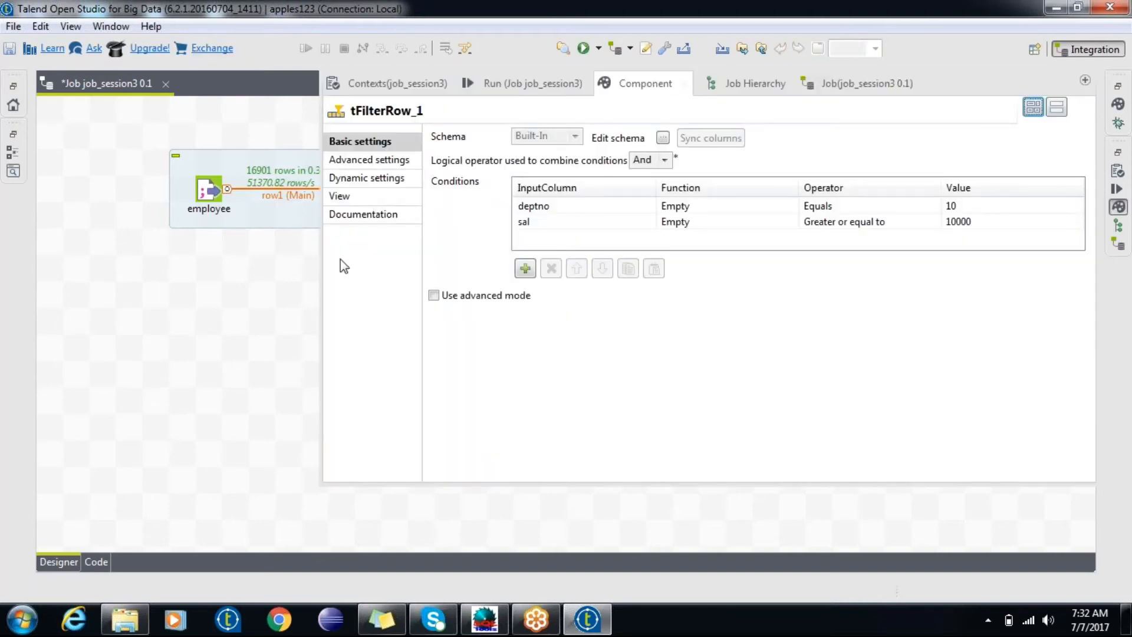
pyautogui.click(248, 332)
# - Run job_session3 with both the deptno and sal conditions and return to the job design
pyautogui.hotkey('ctrl', 'm')
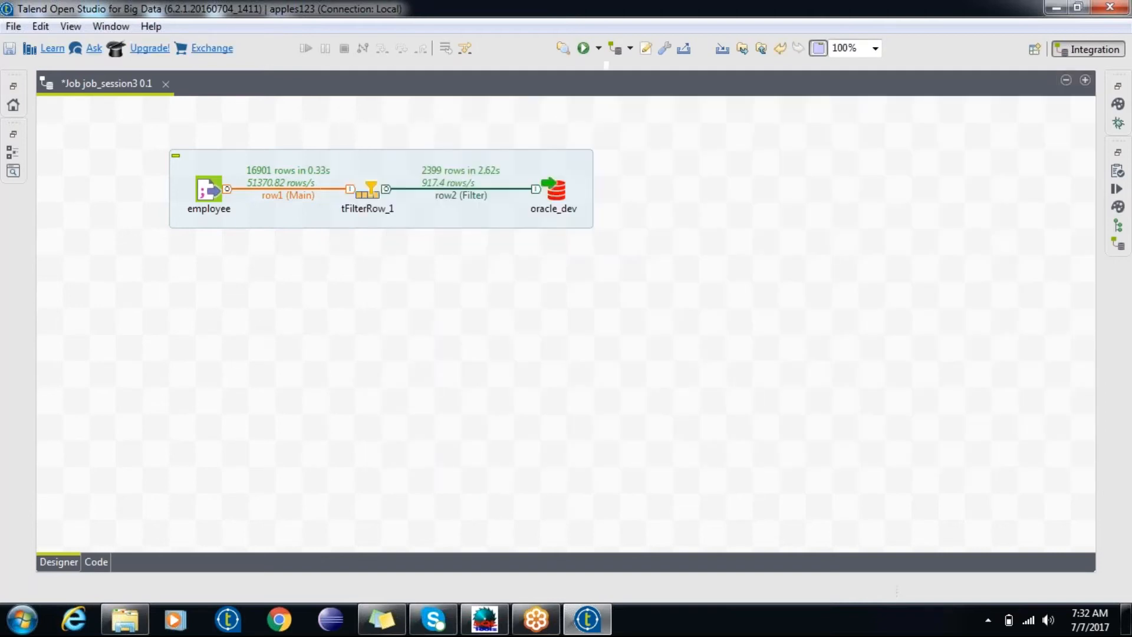
pyautogui.click(582, 47)
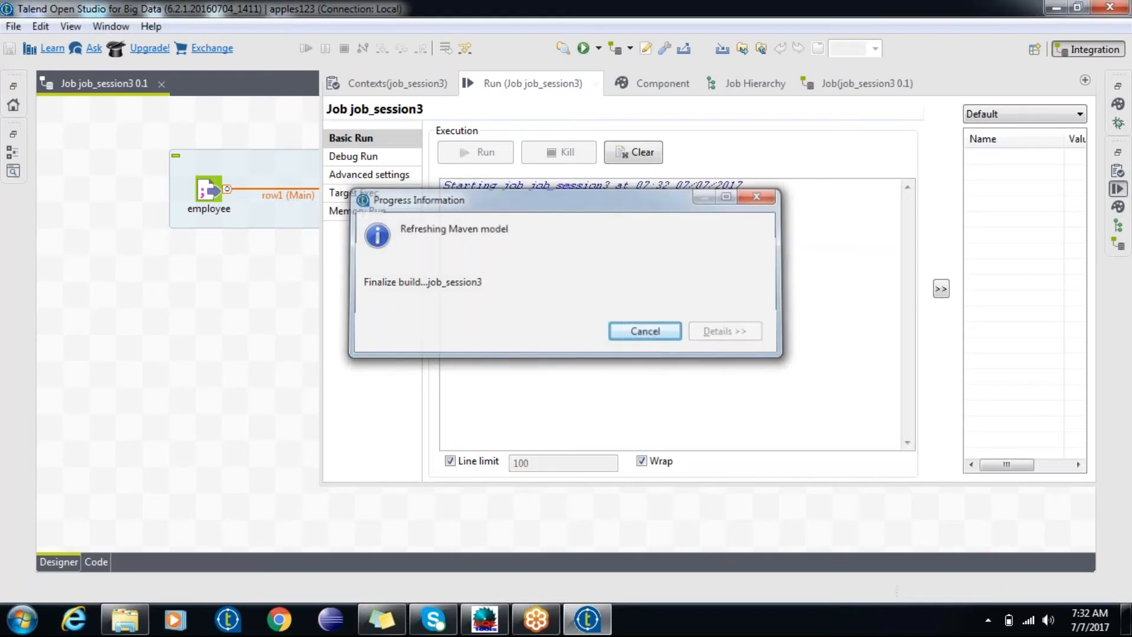
pyautogui.hotkey('ctrl', 'm')
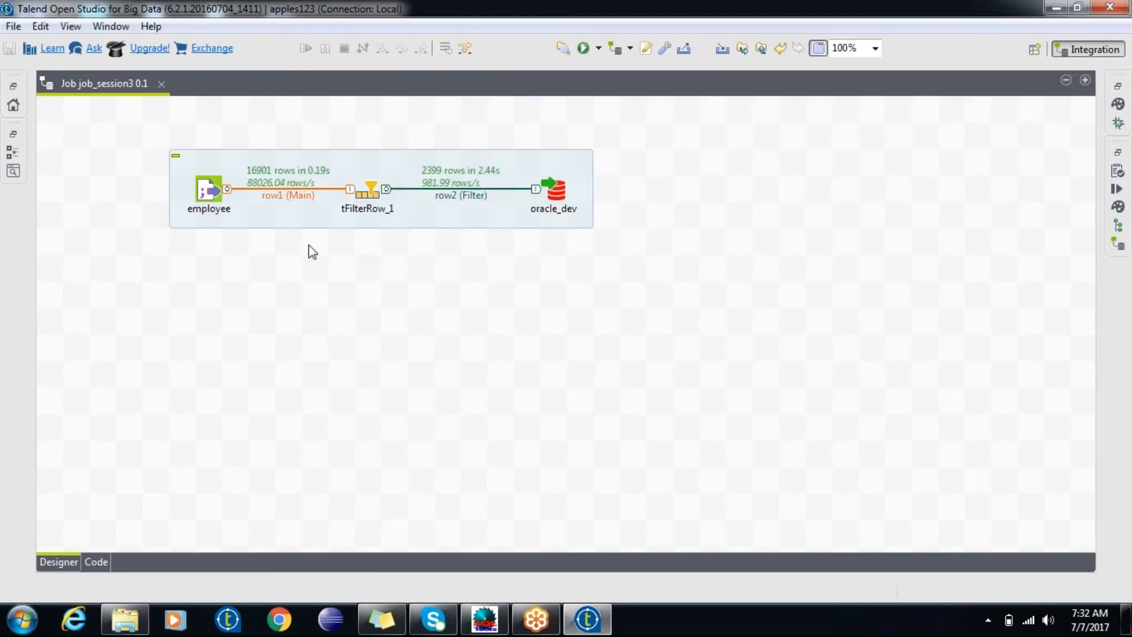
# - Set the sal condition's value in tFilterRow_1 to 15000 and run job_session3 again
pyautogui.doubleClick(370, 190)
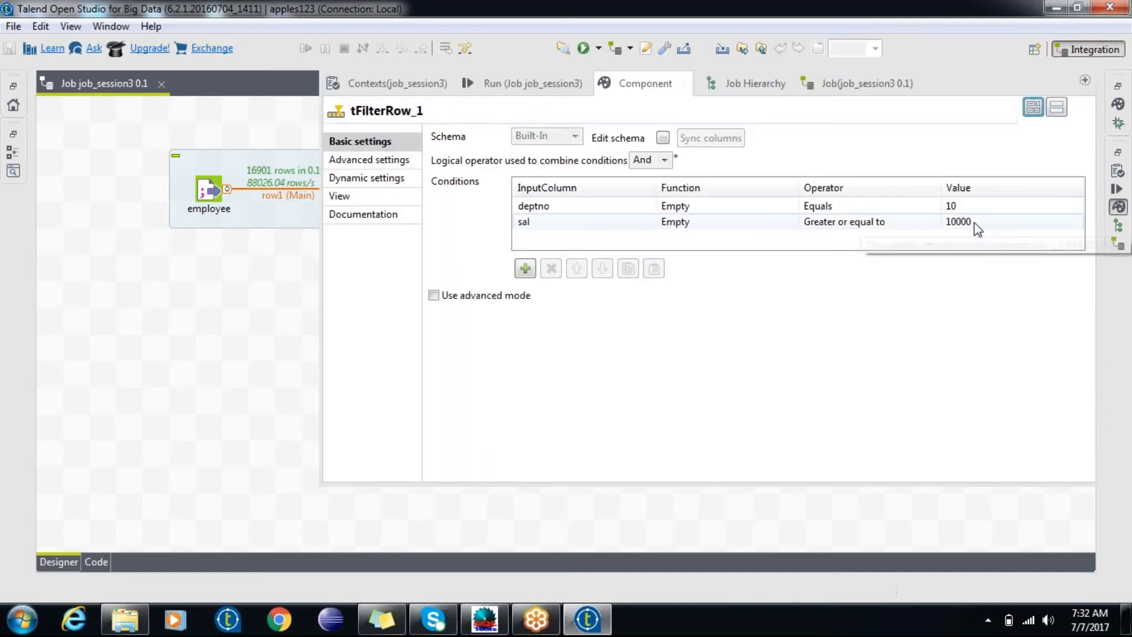
pyautogui.click(957, 221)
pyautogui.click(957, 220)
pyautogui.press('BackSpace')
pyautogui.write('5')
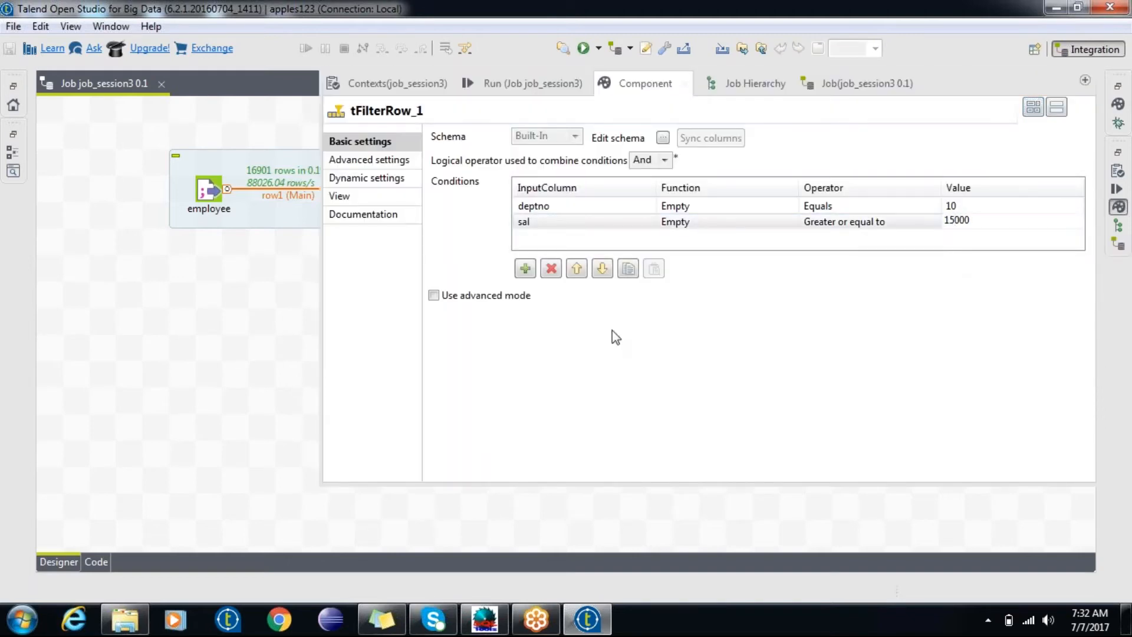
pyautogui.click(235, 362)
pyautogui.press('F6')
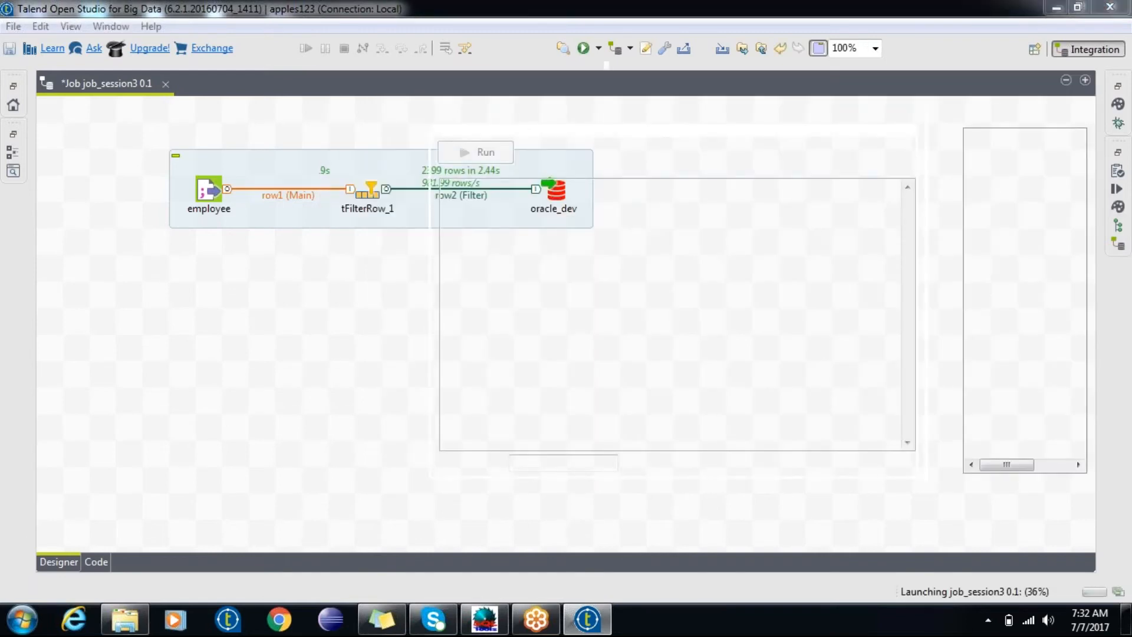
# - Switch to SQLTools, change the query to SELECT * FROM emp_emp_emp and execute it
pyautogui.click(483, 618)
pyautogui.doubleClick(349, 129)
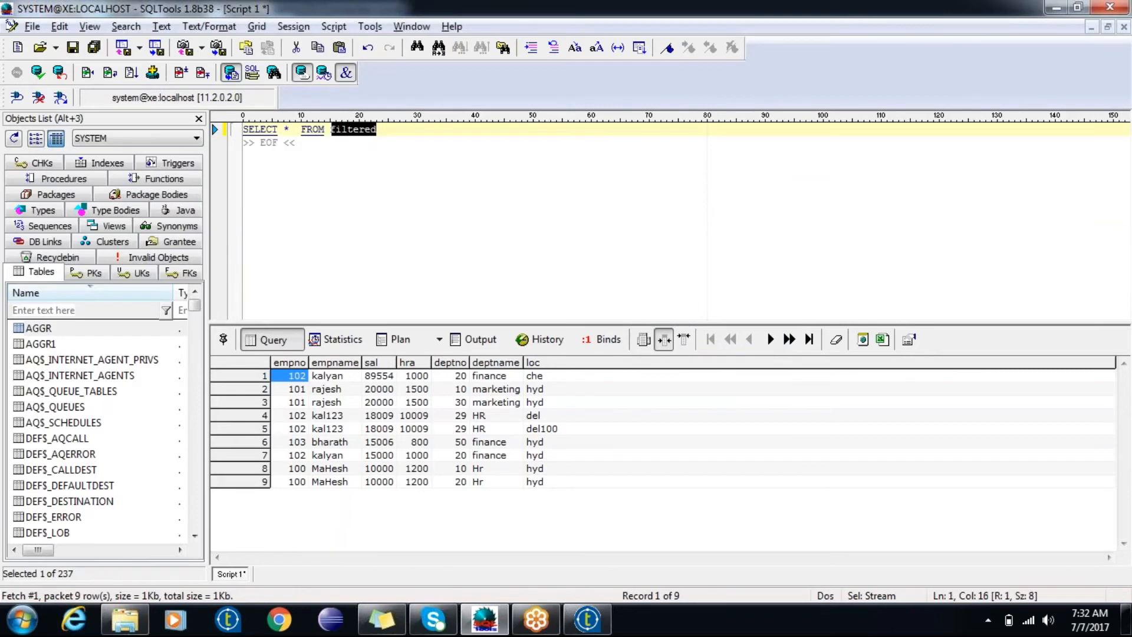
pyautogui.write('emp_')
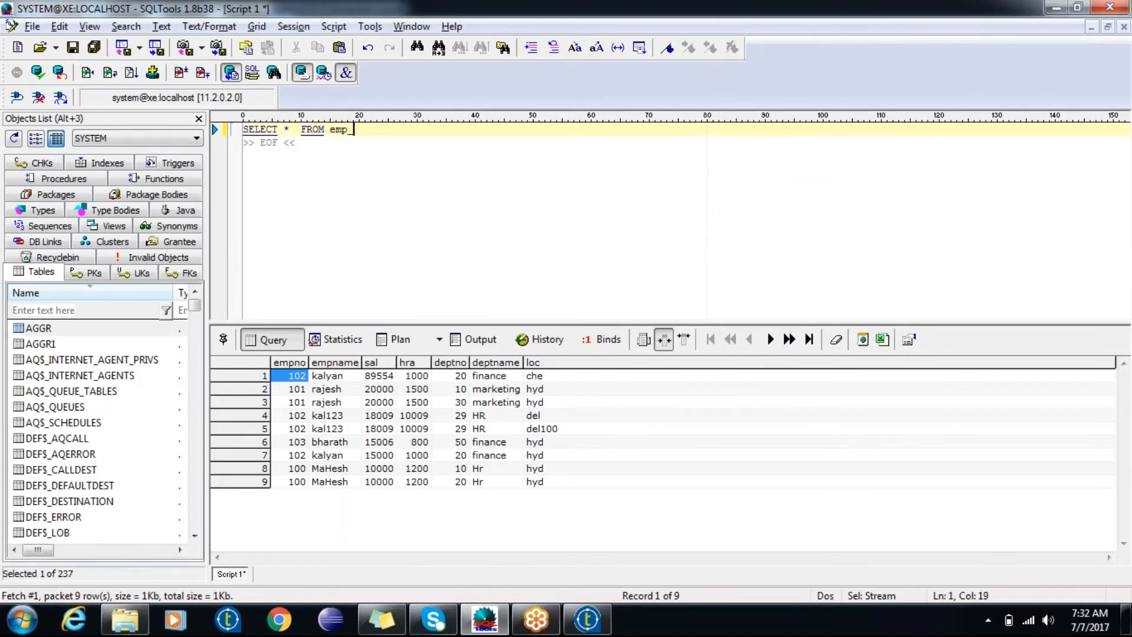
pyautogui.write('emp_emp')
pyautogui.hotkey('shift', 'Home')
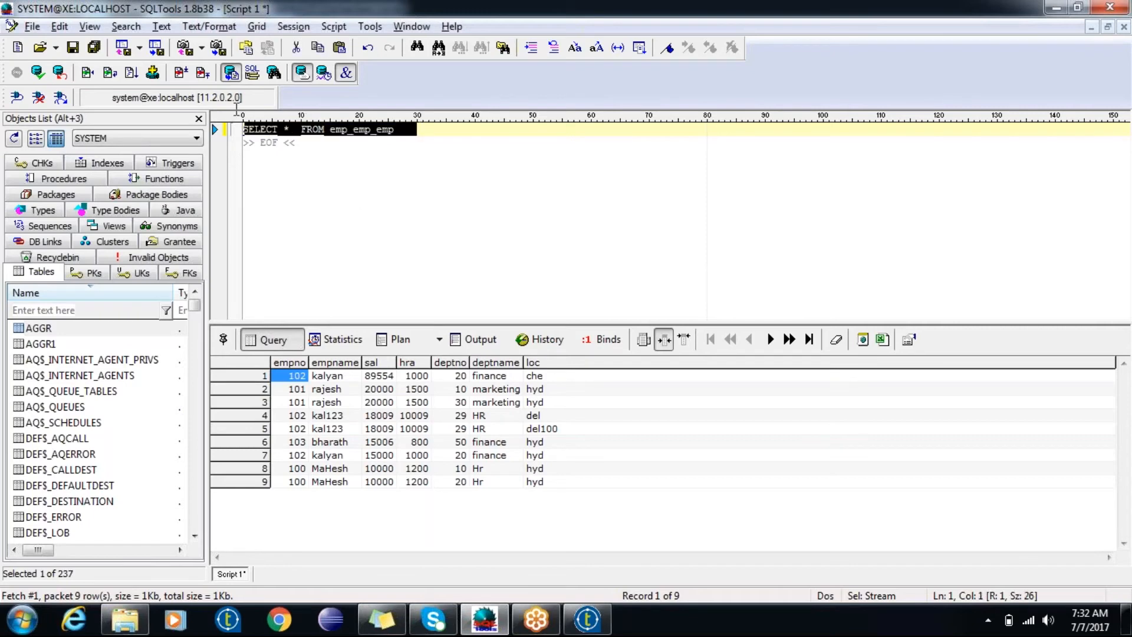
pyautogui.click(88, 73)
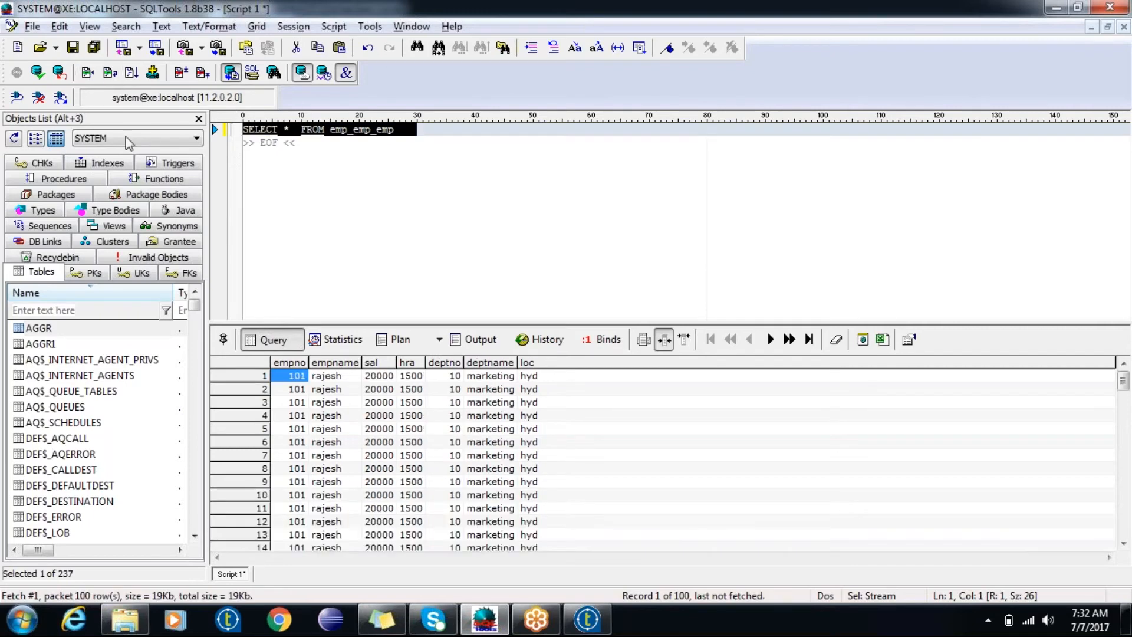
# - Examine the sal values in the first rows of the emp_emp_emp query result
pyautogui.click(382, 379)
pyautogui.press('Down')
pyautogui.press('Down')
pyautogui.press('Down')
pyautogui.press('Down')
pyautogui.click(389, 458)
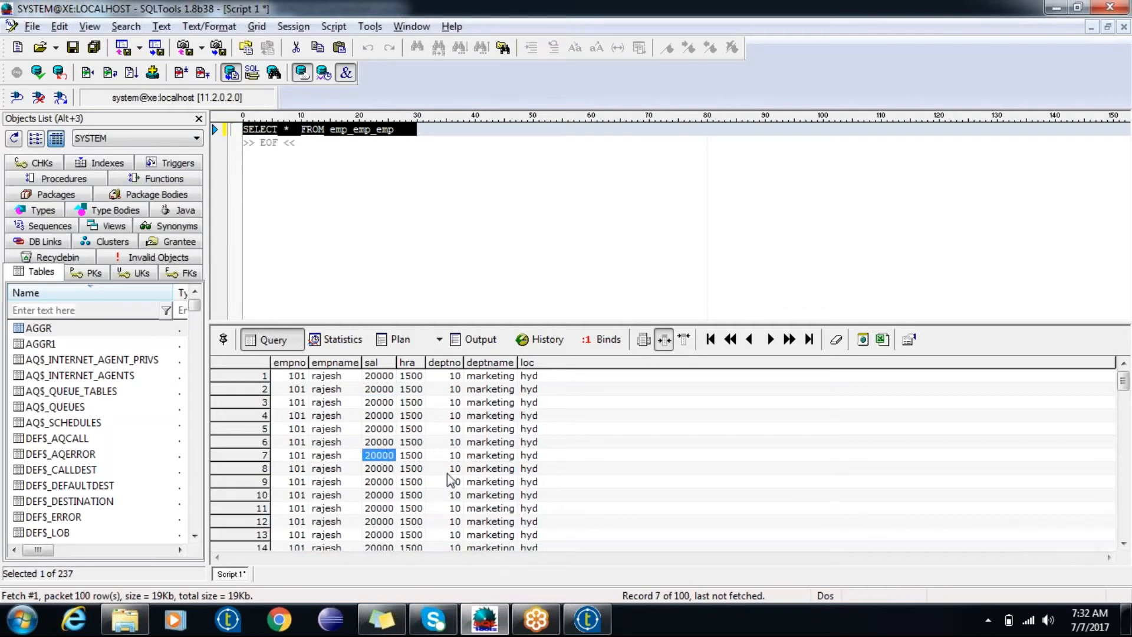
# - Switch back to Talend and review the deptno and sal conditions of tFilterRow_1
pyautogui.click(587, 619)
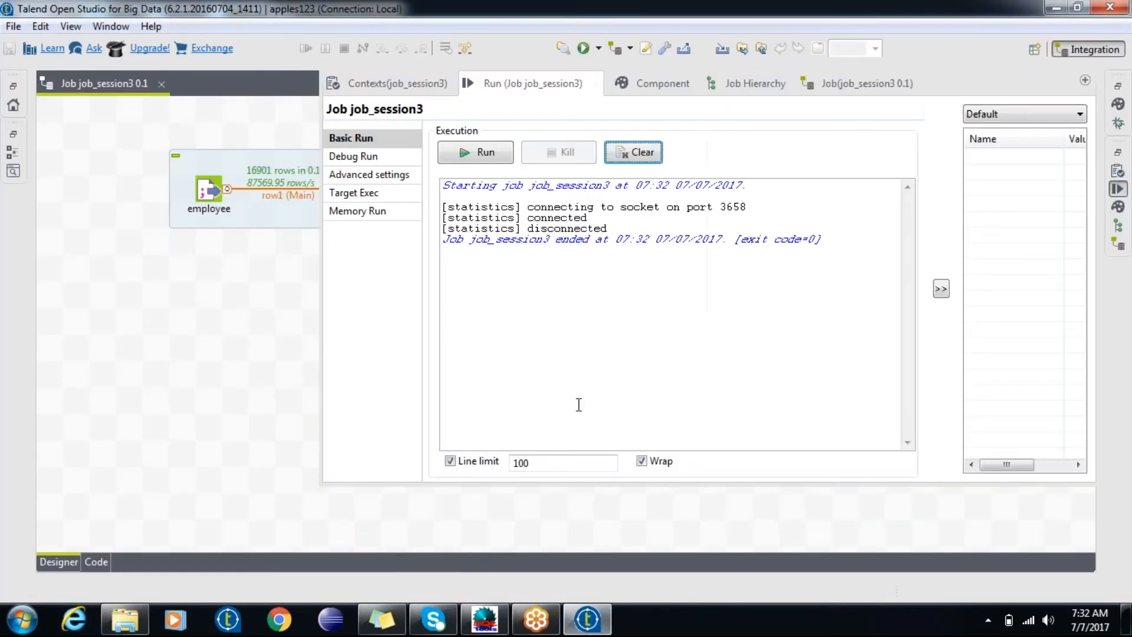
pyautogui.click(307, 348)
pyautogui.doubleClick(370, 191)
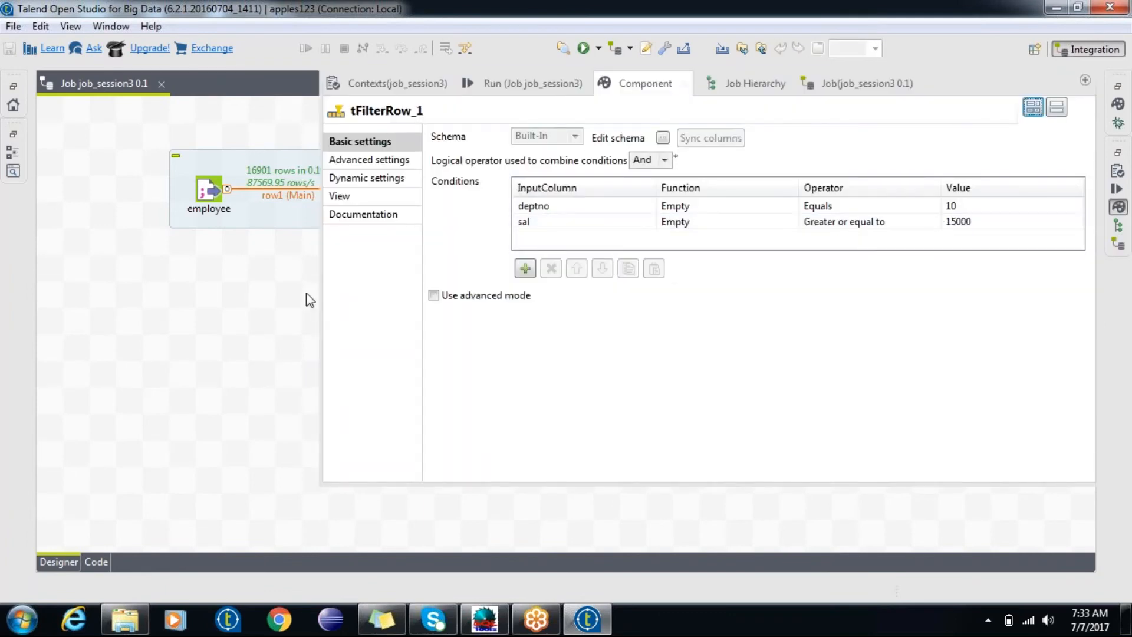
pyautogui.click(271, 294)
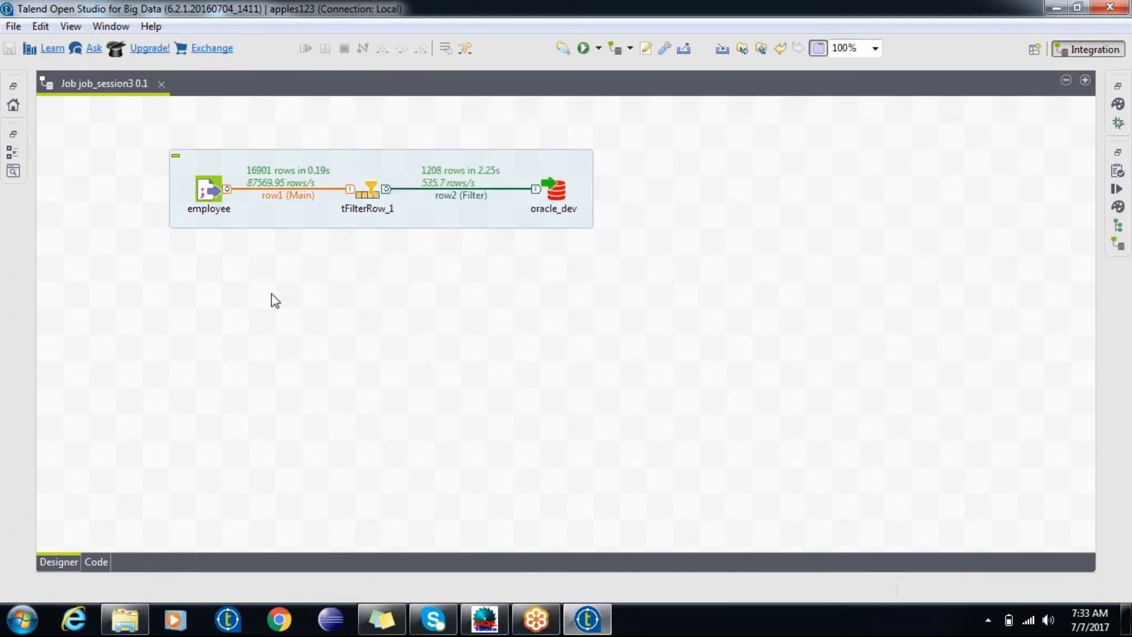
# - Set the logical operator that combines the conditions in tFilterRow_1 to Or
pyautogui.doubleClick(372, 192)
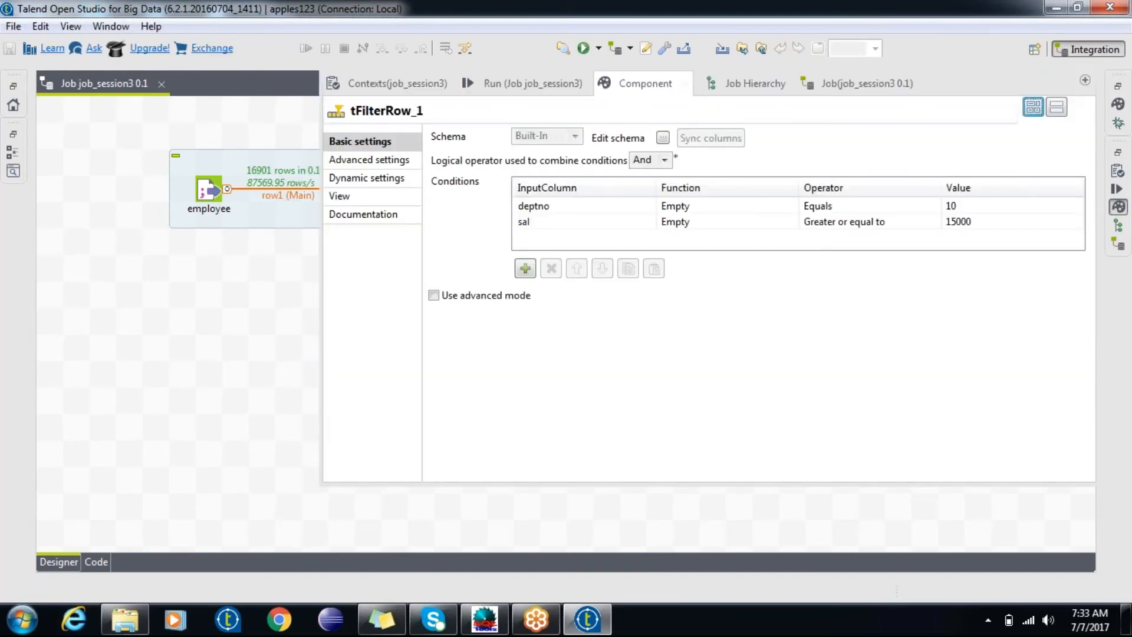
pyautogui.click(649, 161)
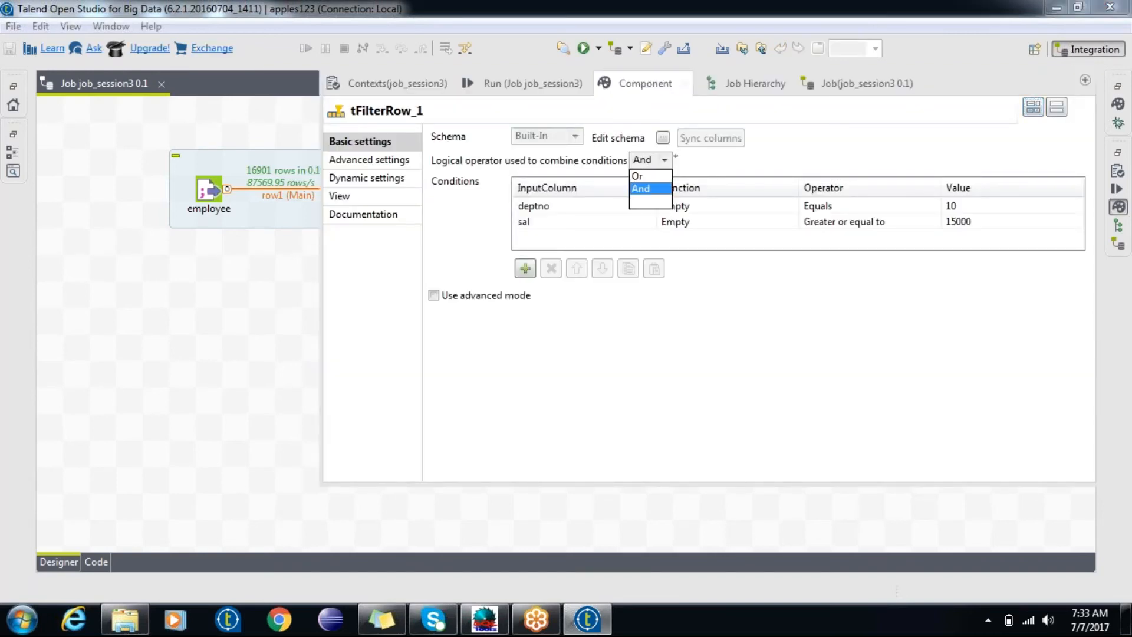
pyautogui.click(648, 189)
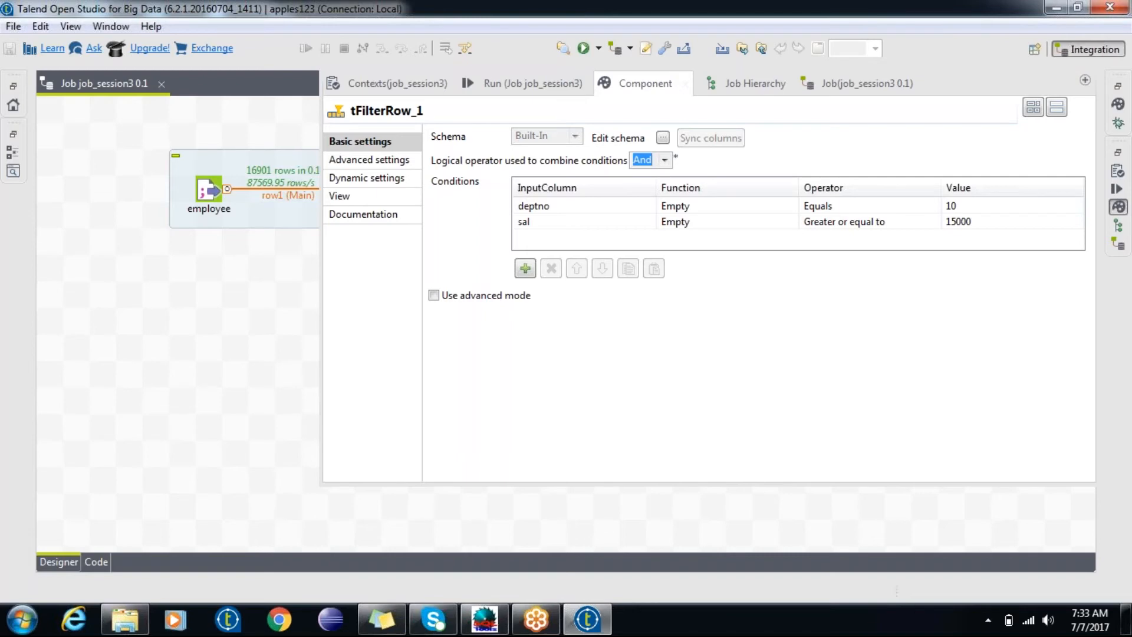
pyautogui.click(663, 163)
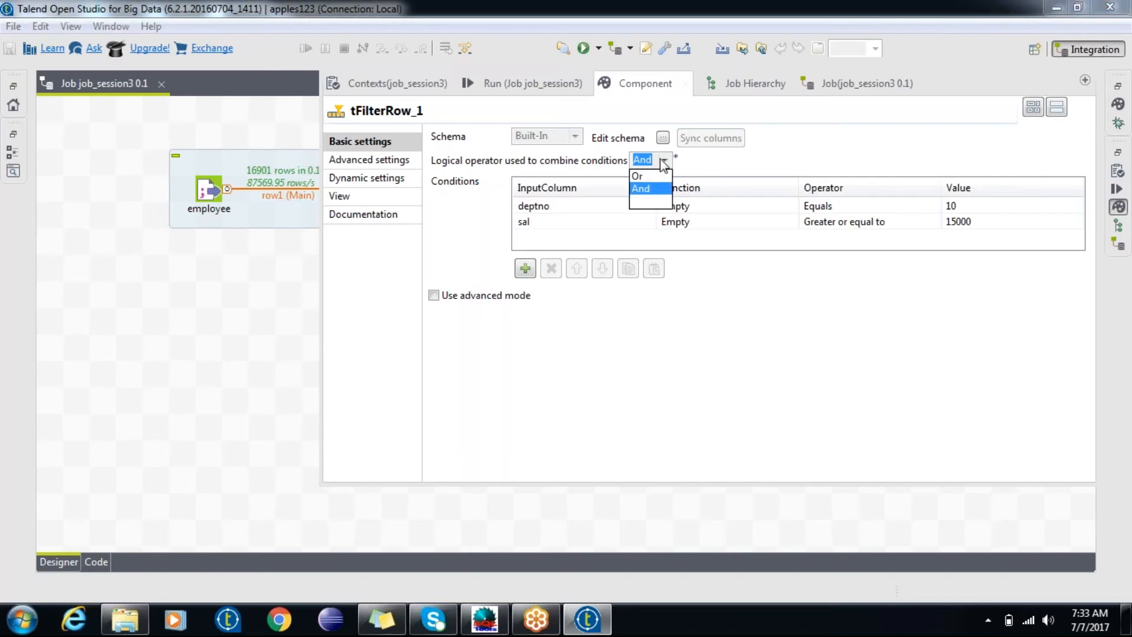
pyautogui.click(658, 176)
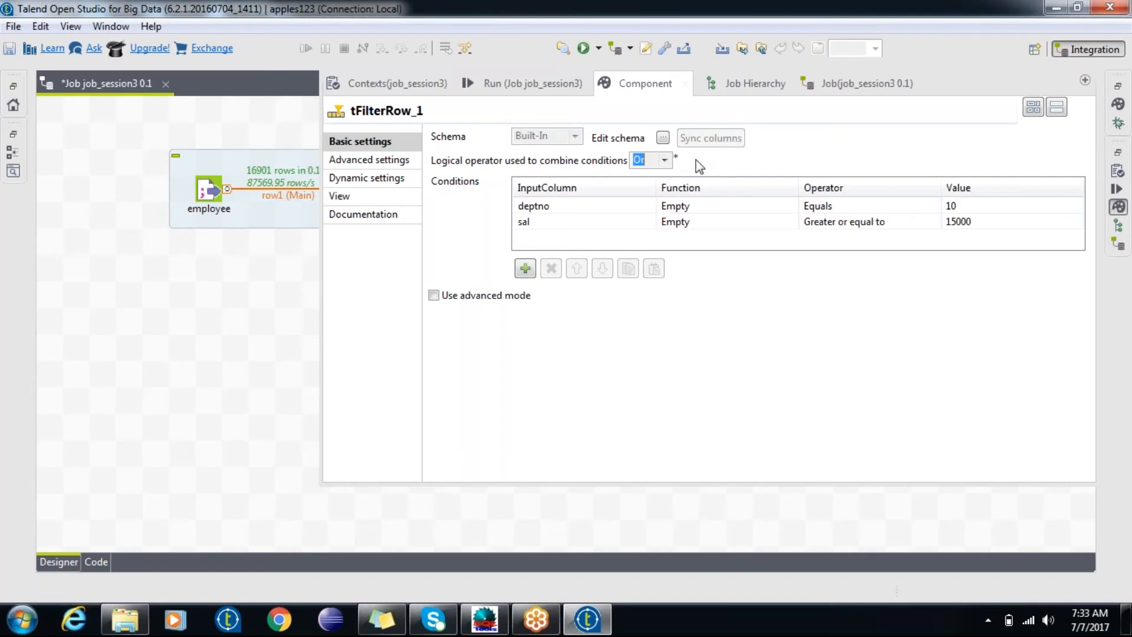
pyautogui.click(663, 159)
pyautogui.click(663, 159)
# - Examine the code sample of tFilterRow_1's advanced mode and turn advanced mode off again
pyautogui.click(434, 296)
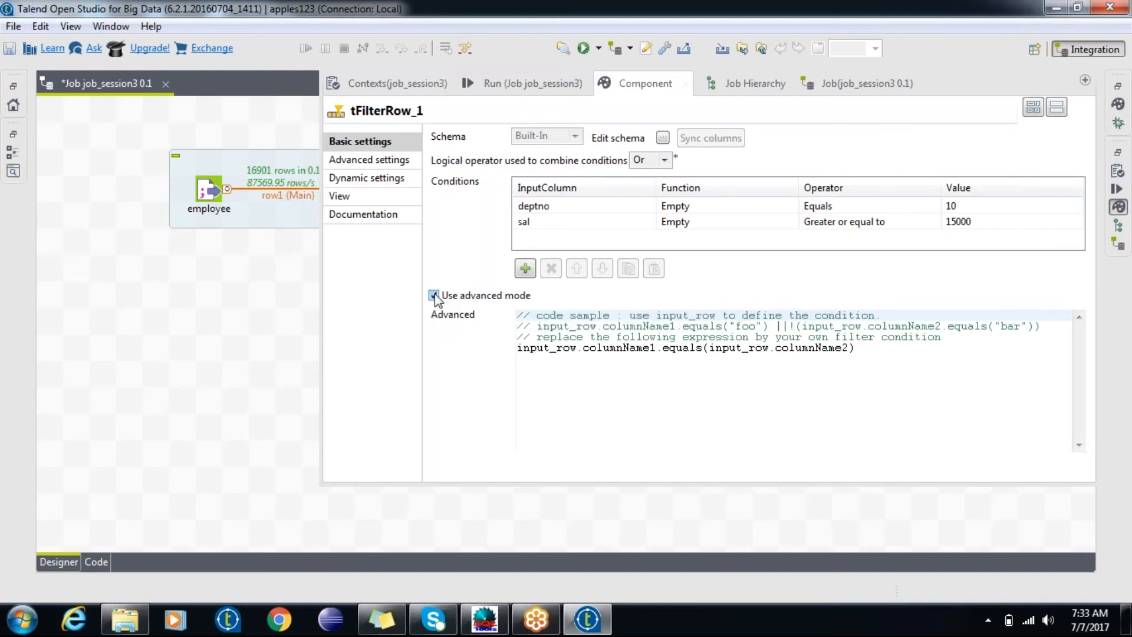
pyautogui.click(434, 295)
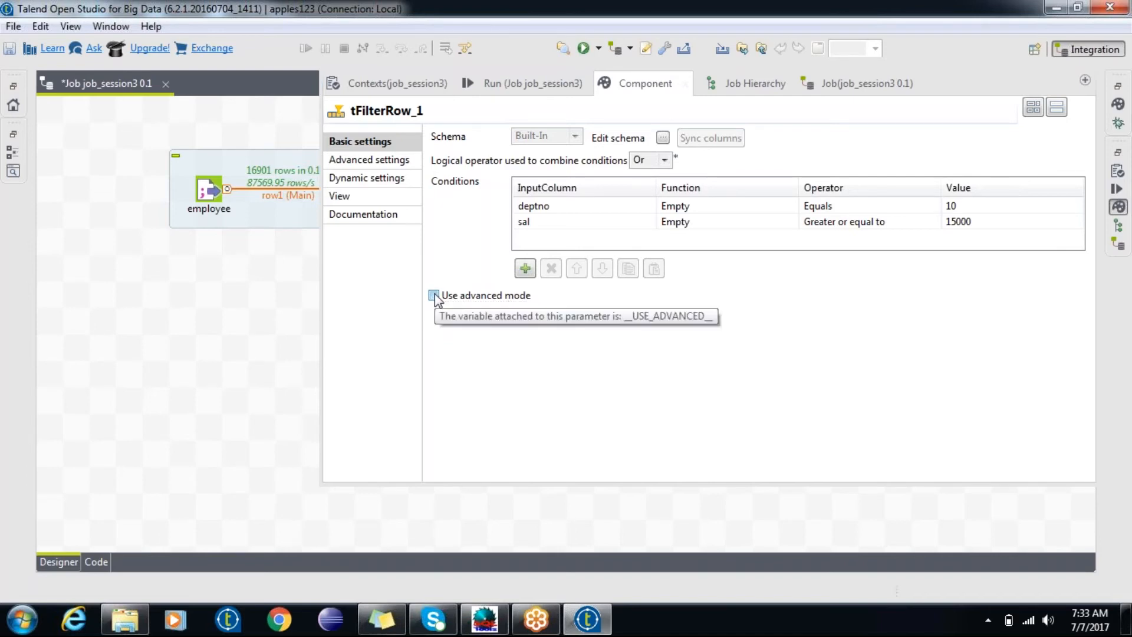
pyautogui.click(434, 295)
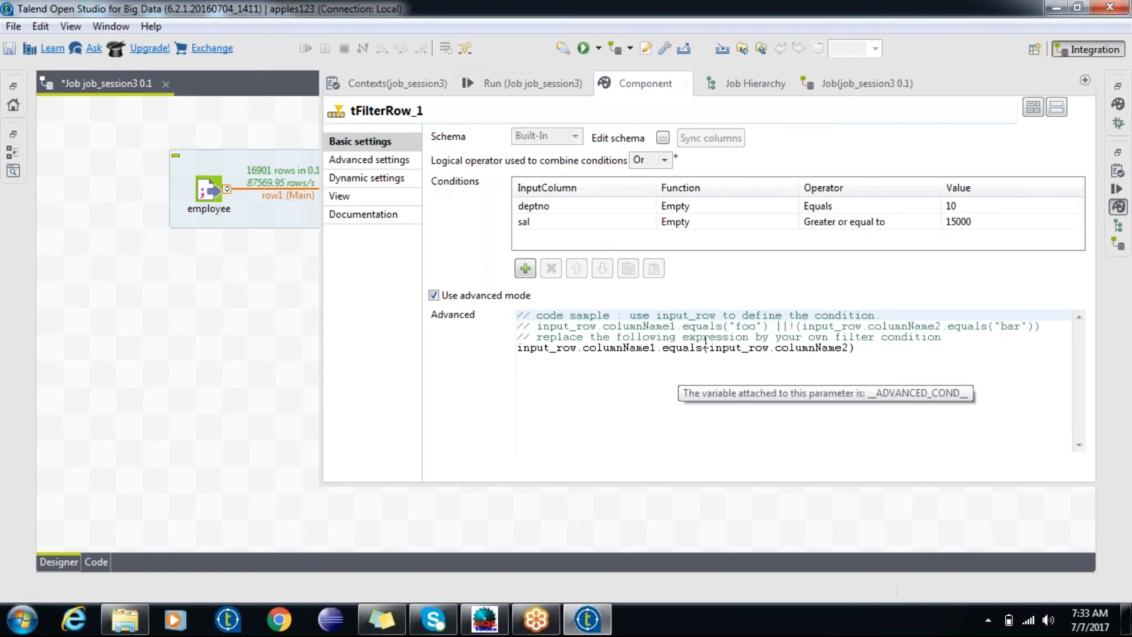
pyautogui.click(436, 296)
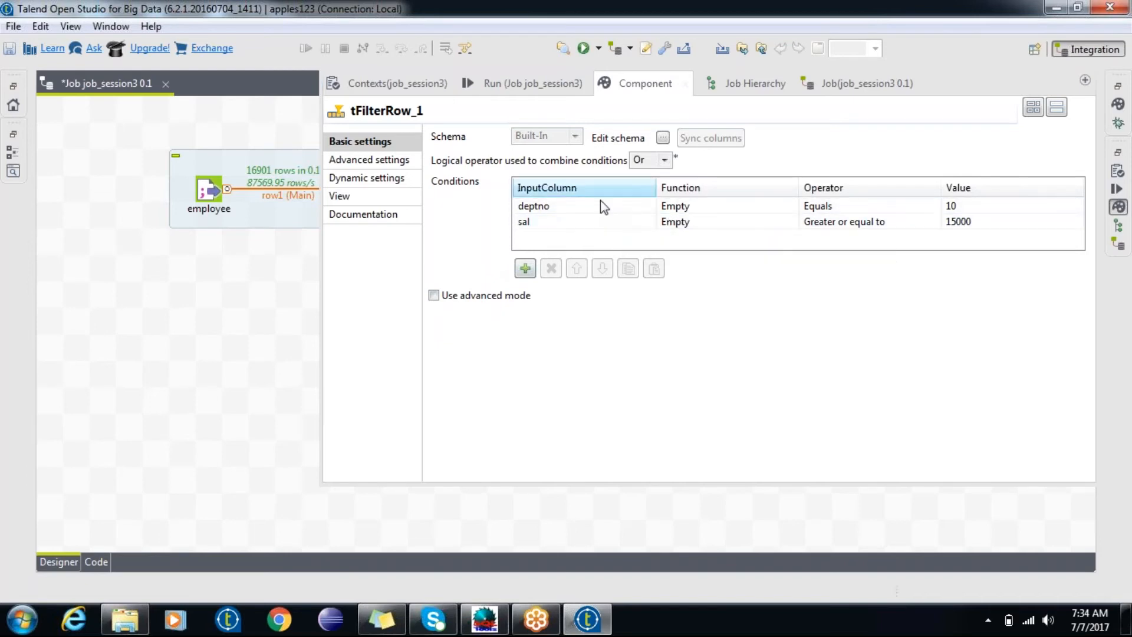
# - Set the logical operator back to And and delete both the deptno and sal conditions from tFilterRow_1
pyautogui.click(664, 159)
pyautogui.click(654, 195)
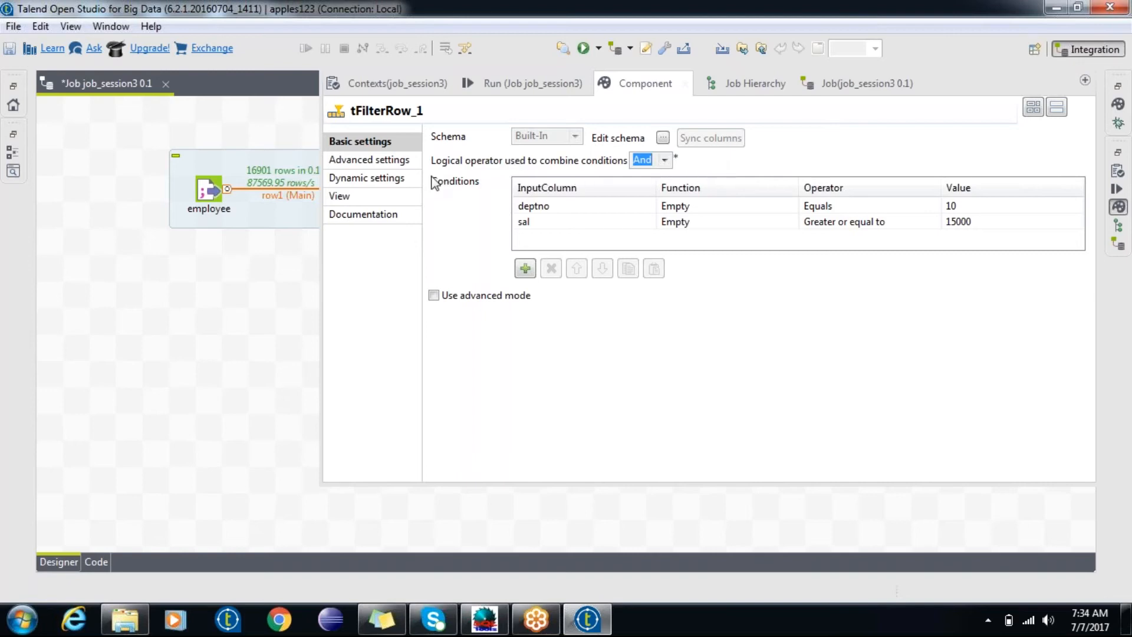
pyautogui.click(543, 211)
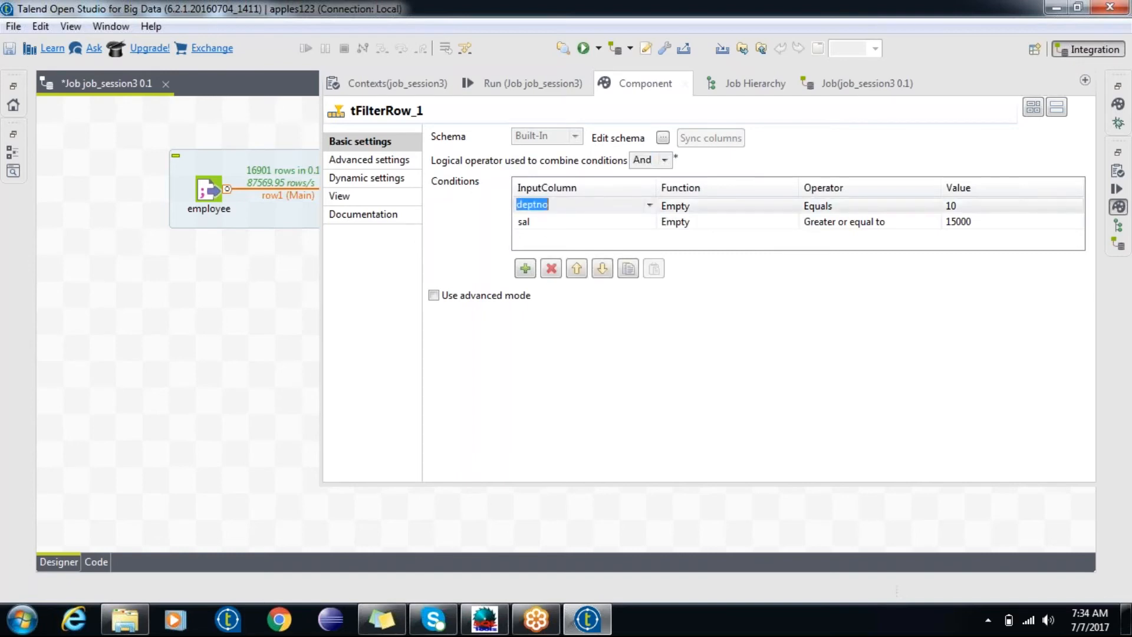
pyautogui.click(550, 269)
pyautogui.click(550, 270)
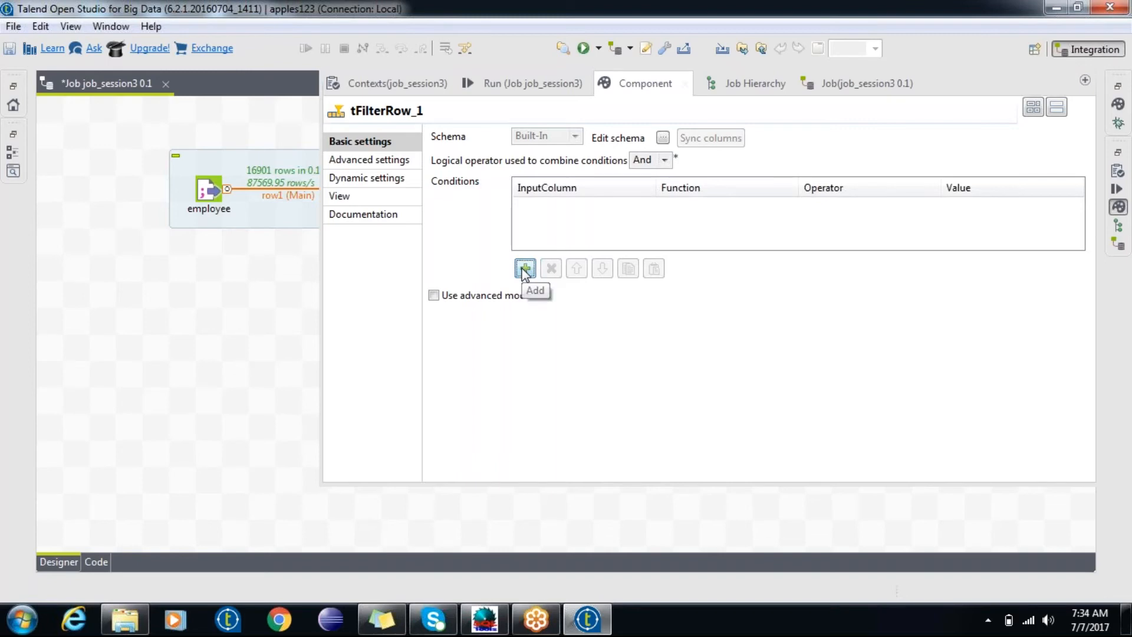
# - Add a new condition to tFilterRow_1 with empname as its input column
pyautogui.click(525, 269)
pyautogui.click(609, 211)
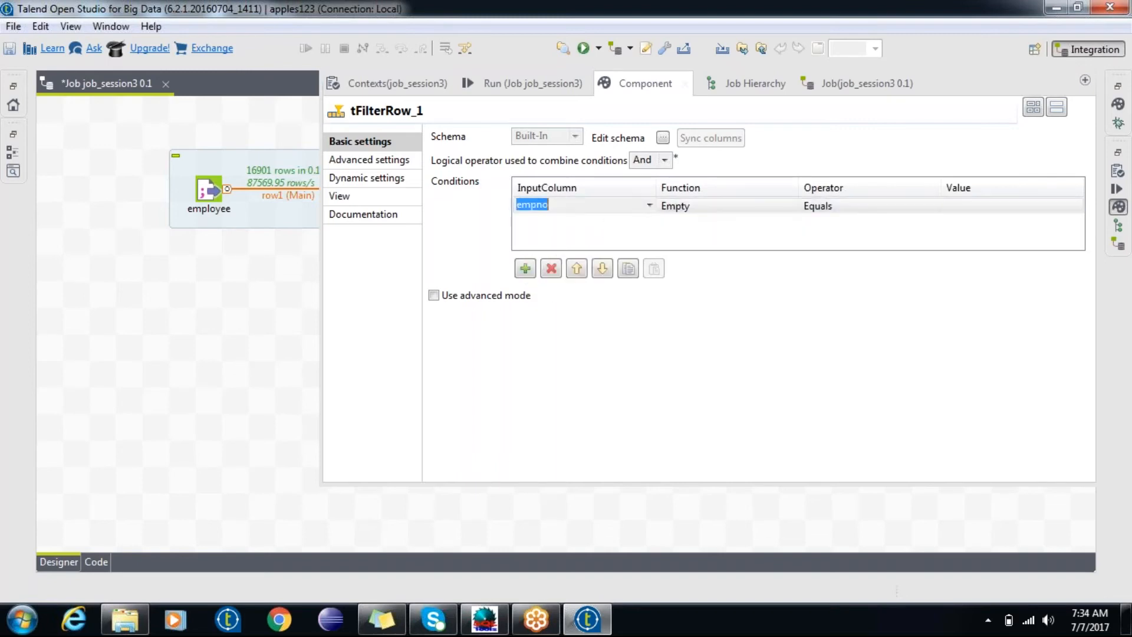
pyautogui.click(649, 205)
pyautogui.click(587, 233)
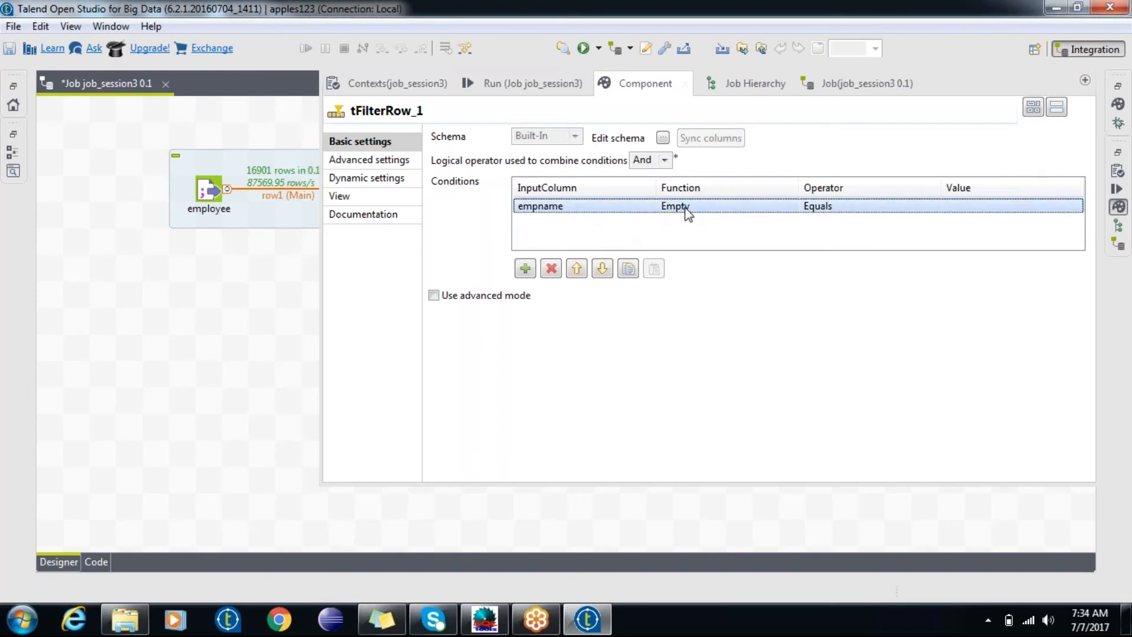
# - Check the source file path of the employee component and browse to the folder D drive/Desktop Files/12AM in Windows Explorer
pyautogui.click(244, 289)
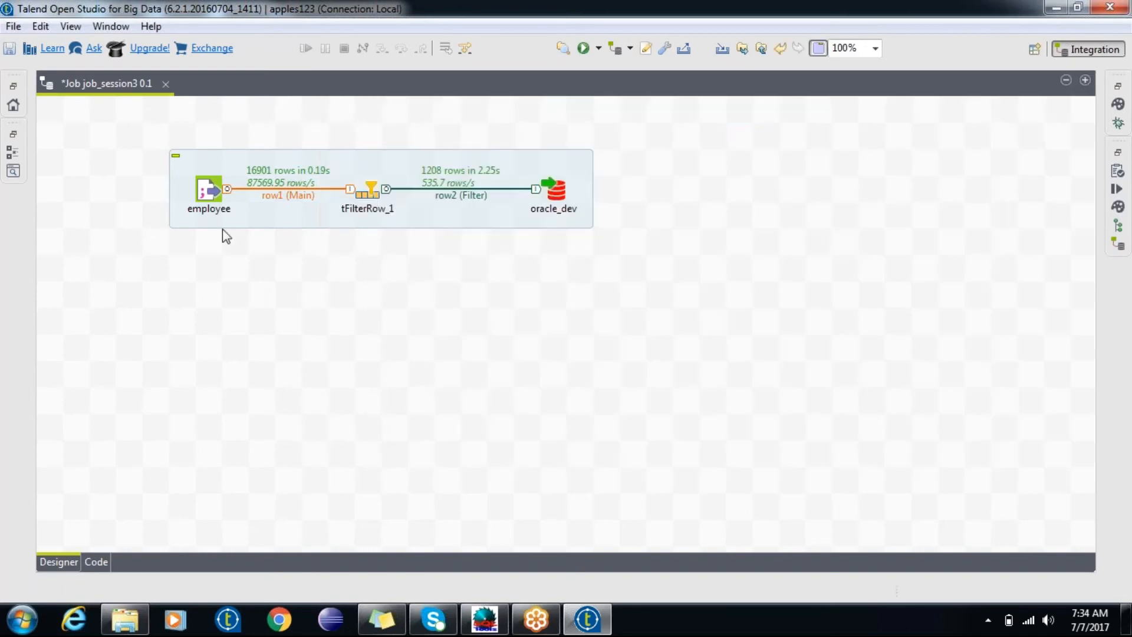
pyautogui.doubleClick(211, 190)
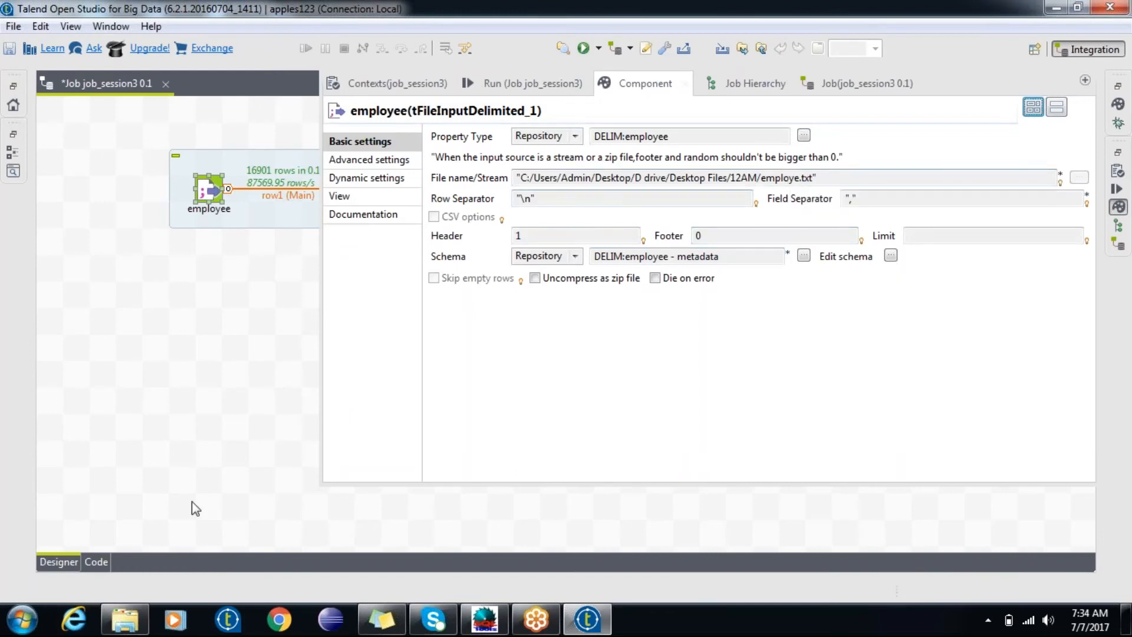
pyautogui.click(125, 619)
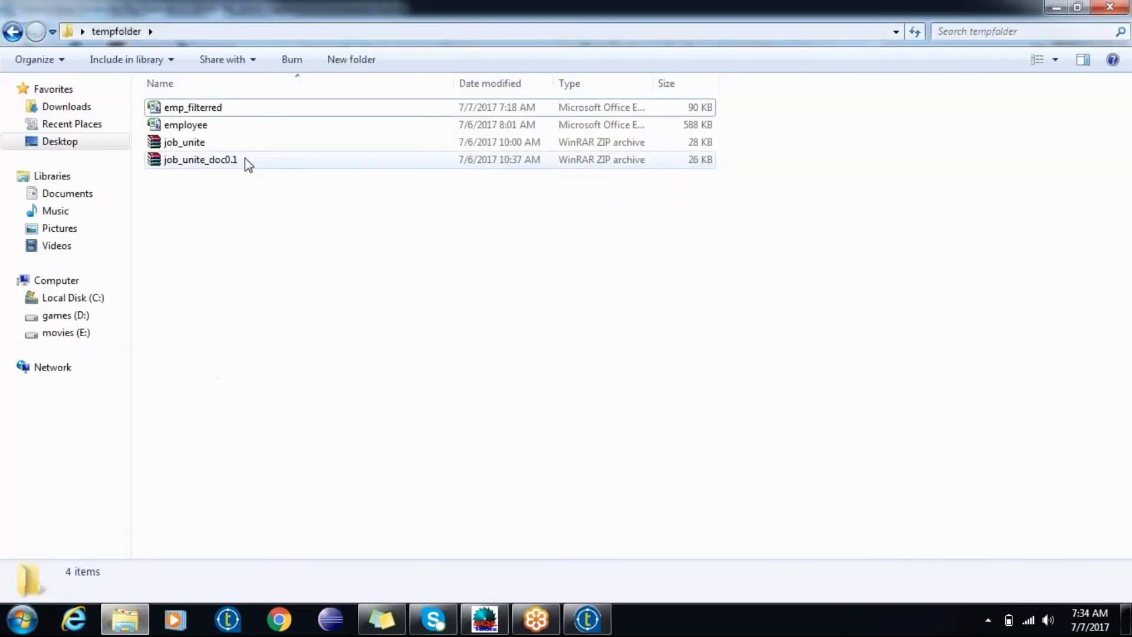
pyautogui.click(75, 145)
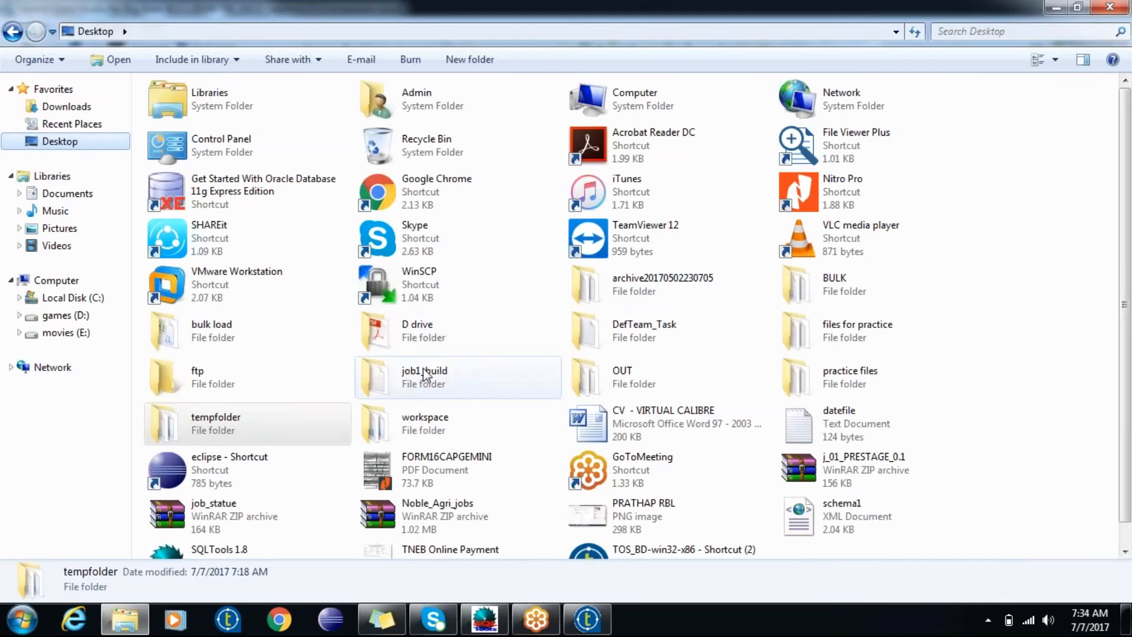
pyautogui.doubleClick(486, 326)
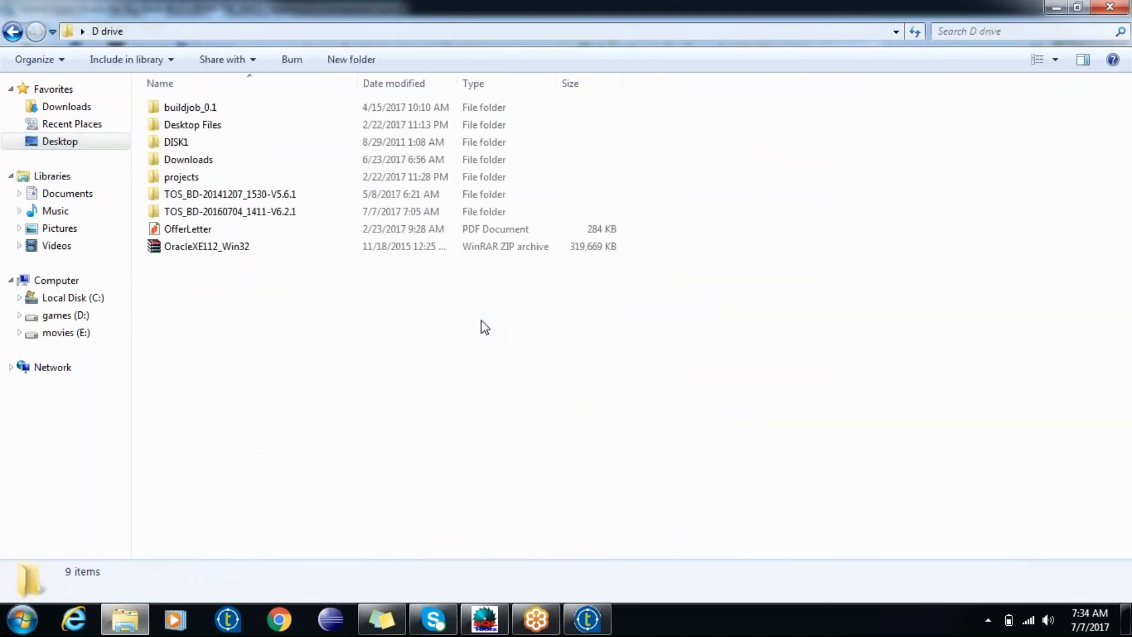
pyautogui.doubleClick(238, 128)
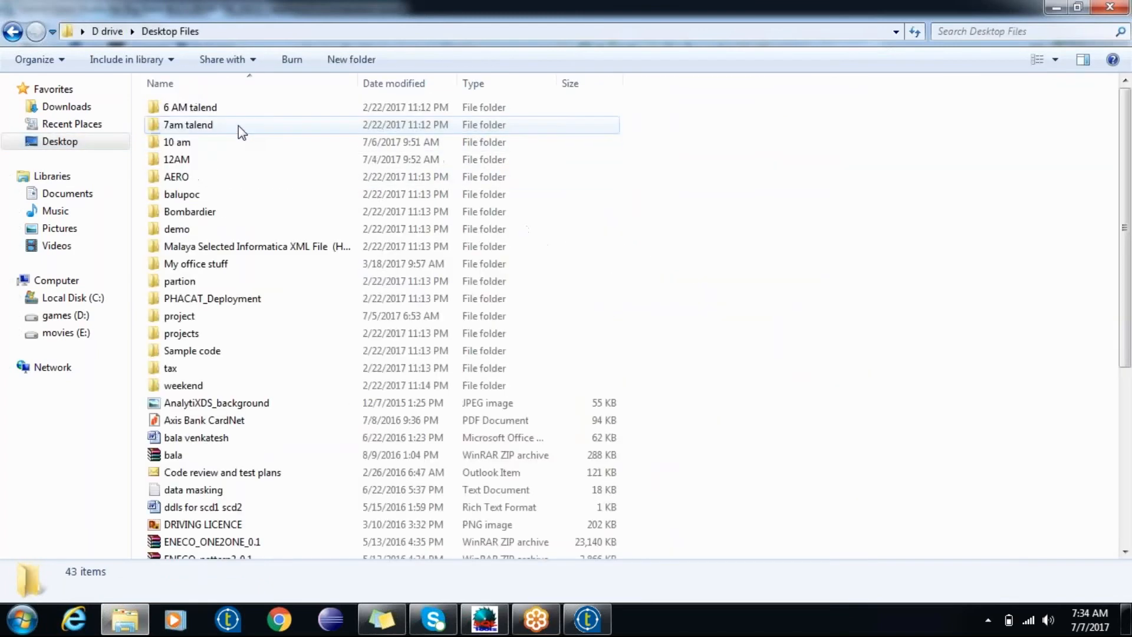
pyautogui.doubleClick(236, 160)
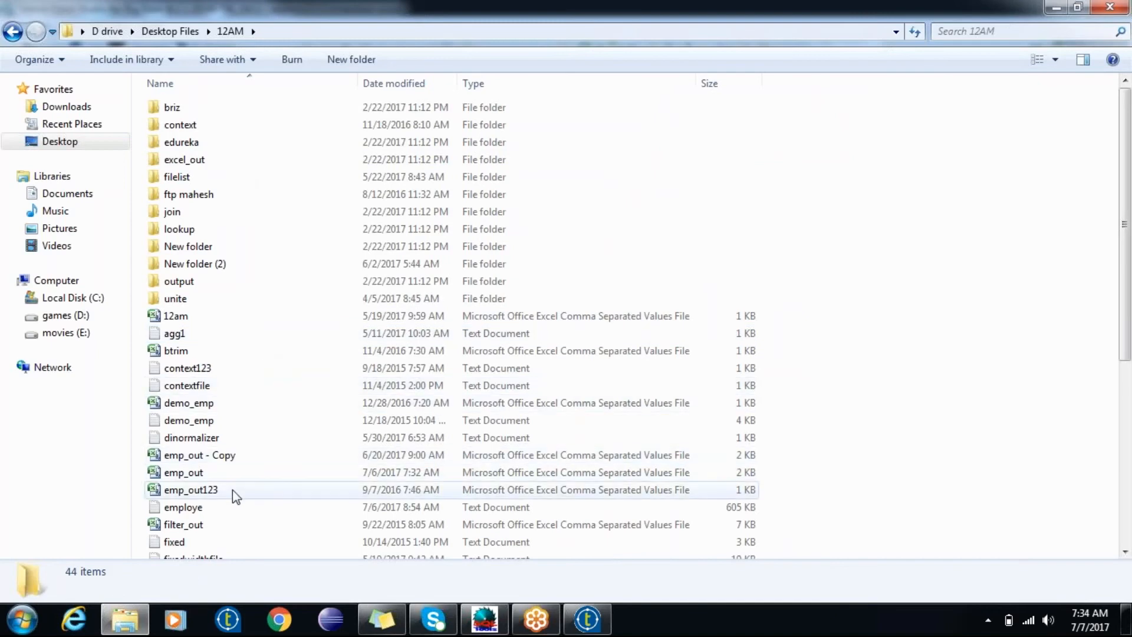
# - Open employe.txt in Notepad++ and highlight all occurrences of the employee name on line 3
pyautogui.click(226, 511)
pyautogui.rightClick(226, 511)
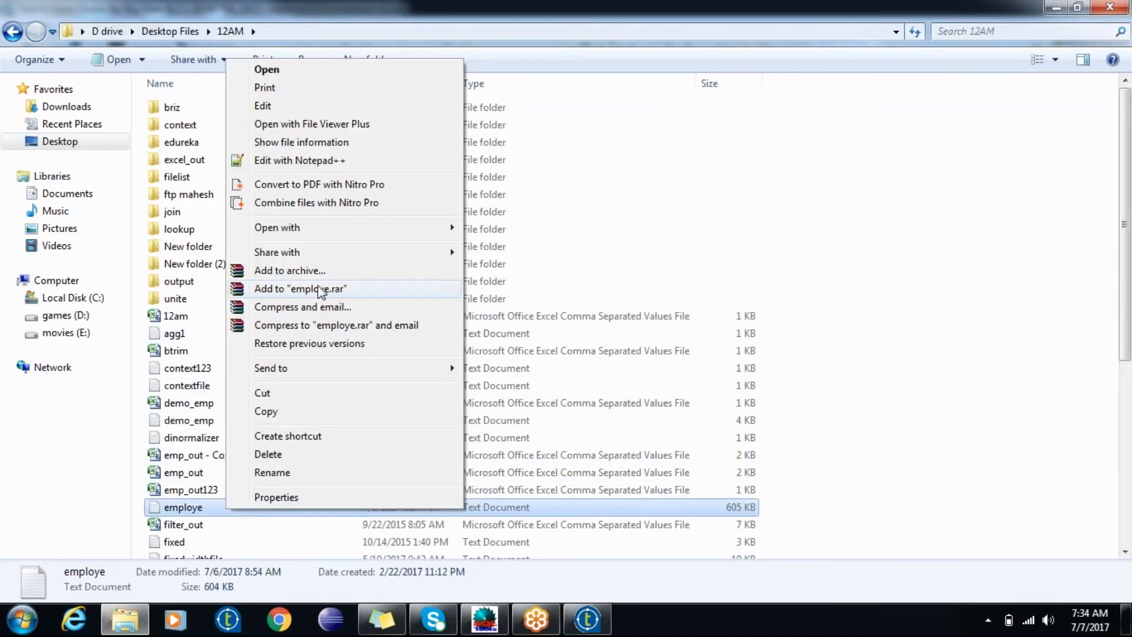
pyautogui.click(317, 162)
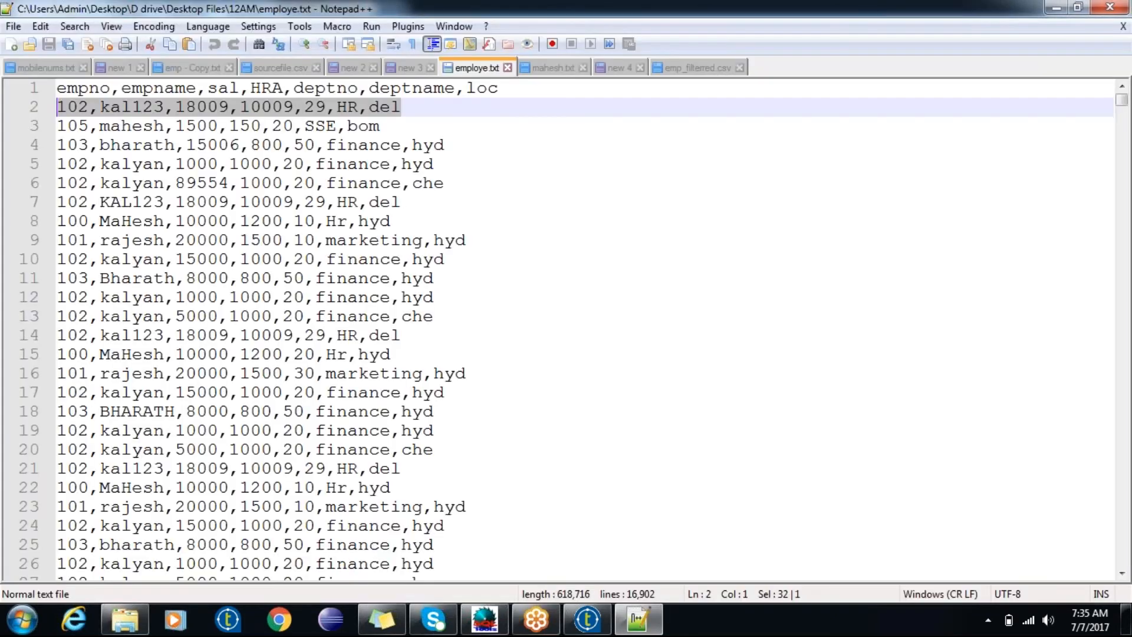
pyautogui.doubleClick(136, 127)
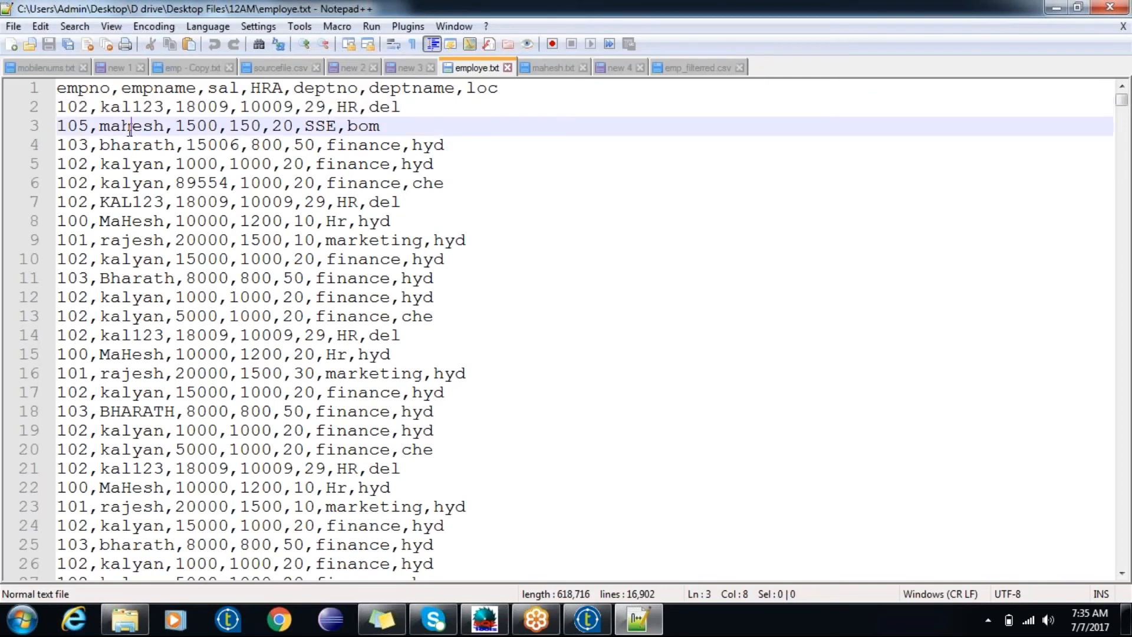
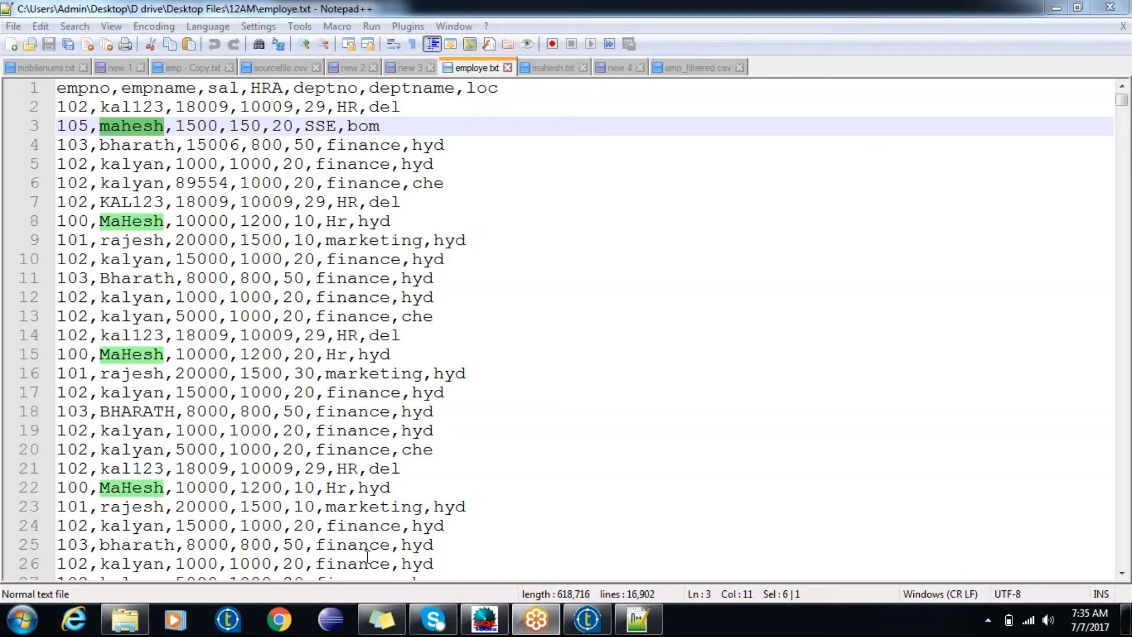
# - Switch to Chrome and search Google for "gotomeeting software download"
pyautogui.click(279, 619)
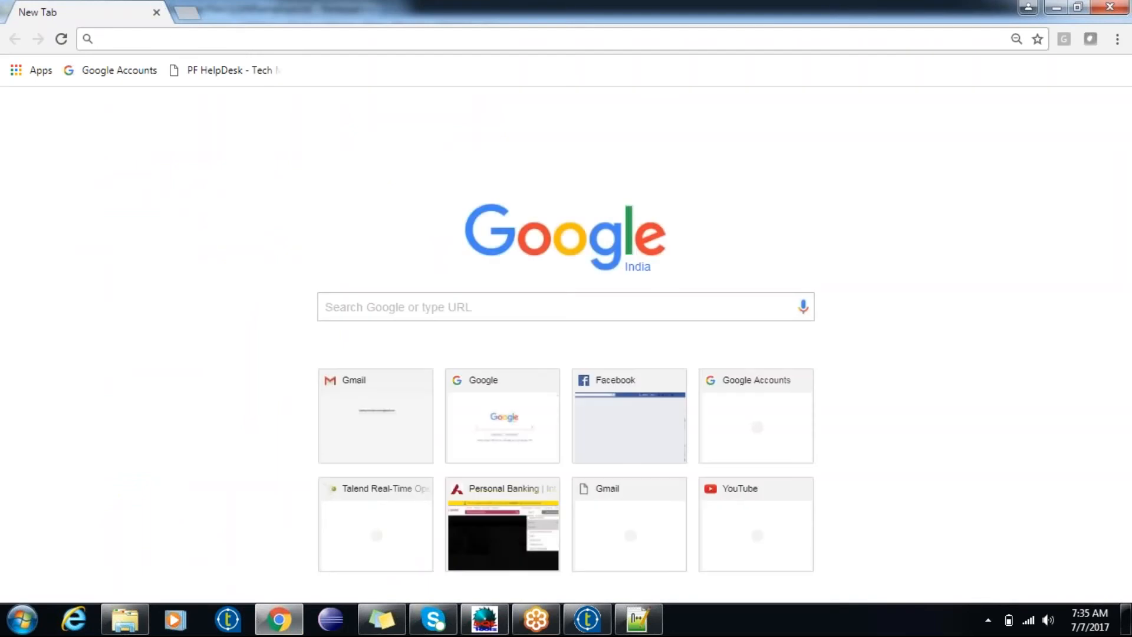
pyautogui.write('goto')
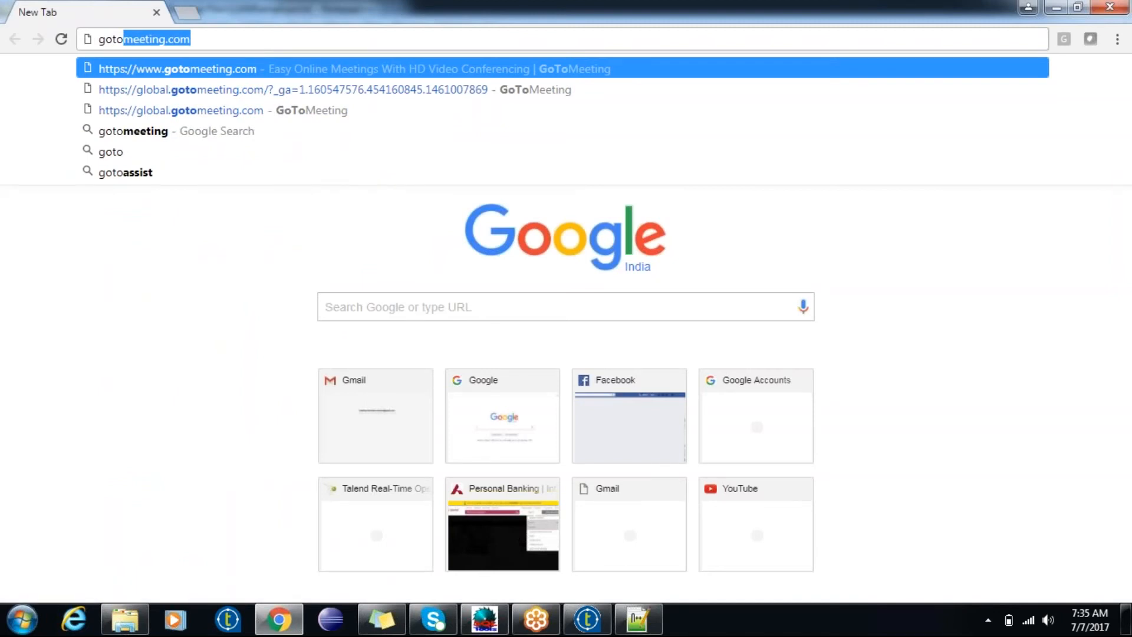
pyautogui.press('End')
pyautogui.press('BackSpace')
pyautogui.press('BackSpace')
pyautogui.press('BackSpace')
pyautogui.press('BackSpace')
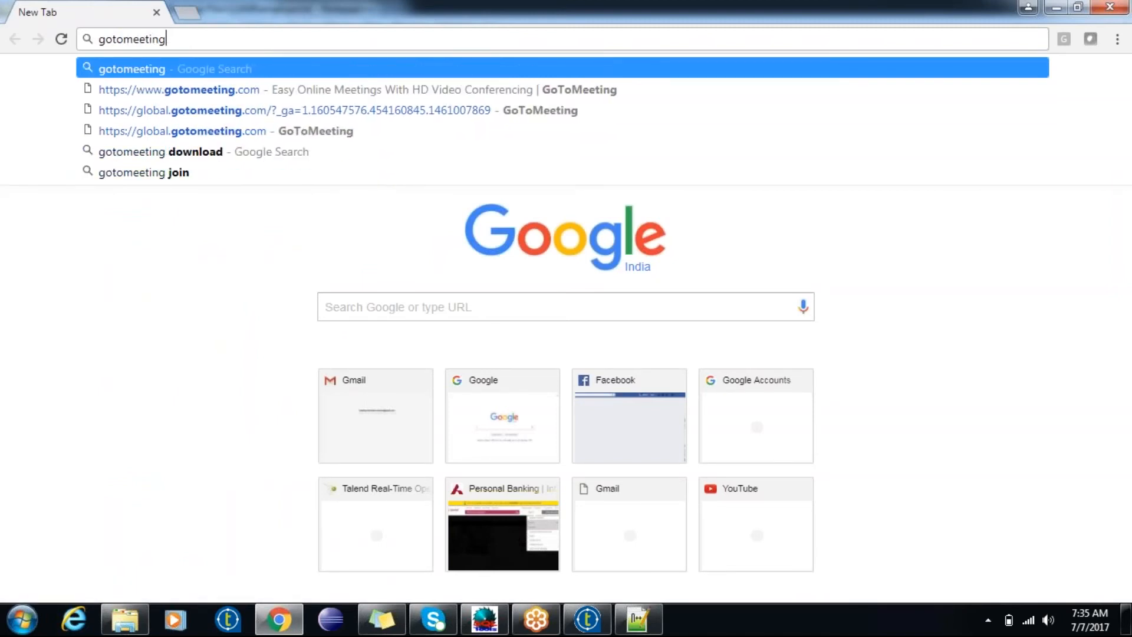
pyautogui.write('softwar')
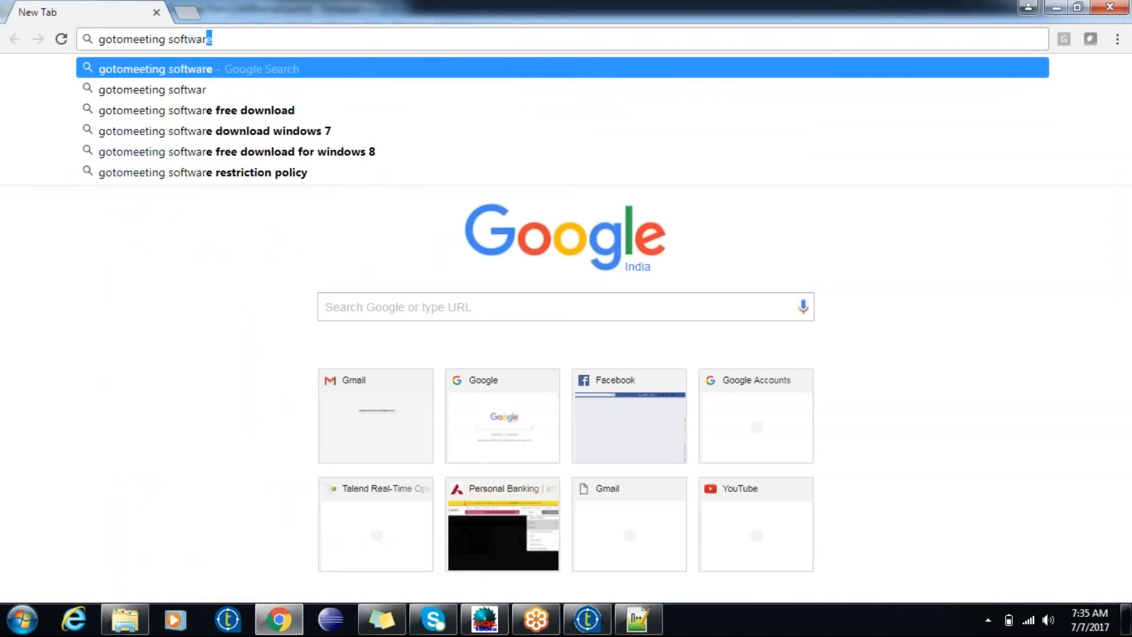
pyautogui.write('e')
pyautogui.press('Down')
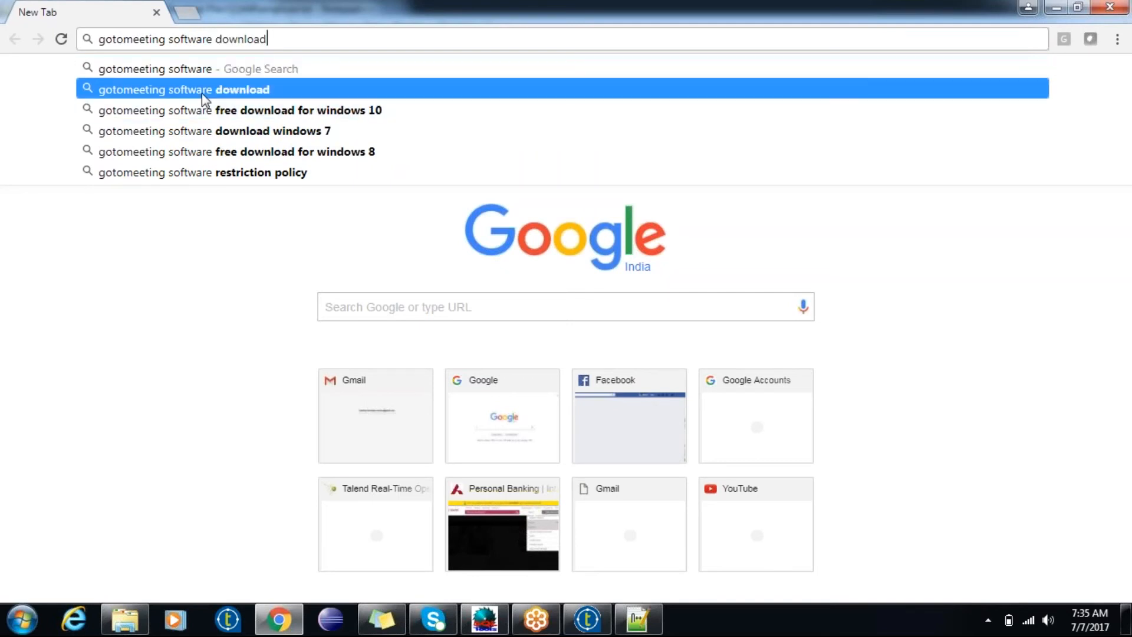
pyautogui.press('Return')
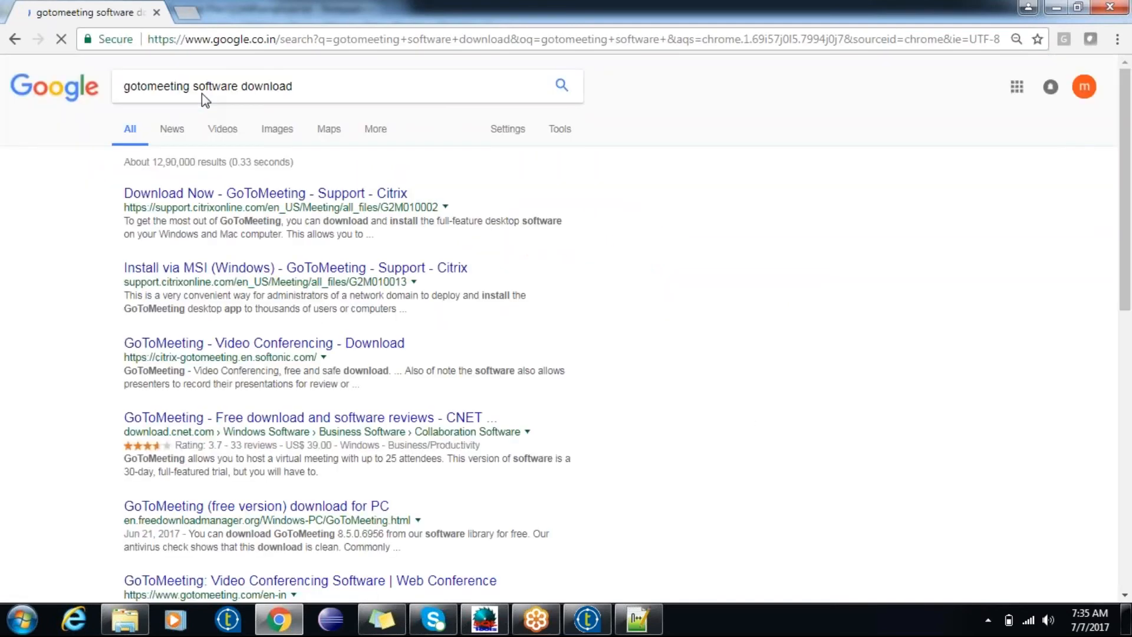
# - Open the Citrix support download page for GoToMeeting from the search results, and close the browser tab
pyautogui.click(246, 200)
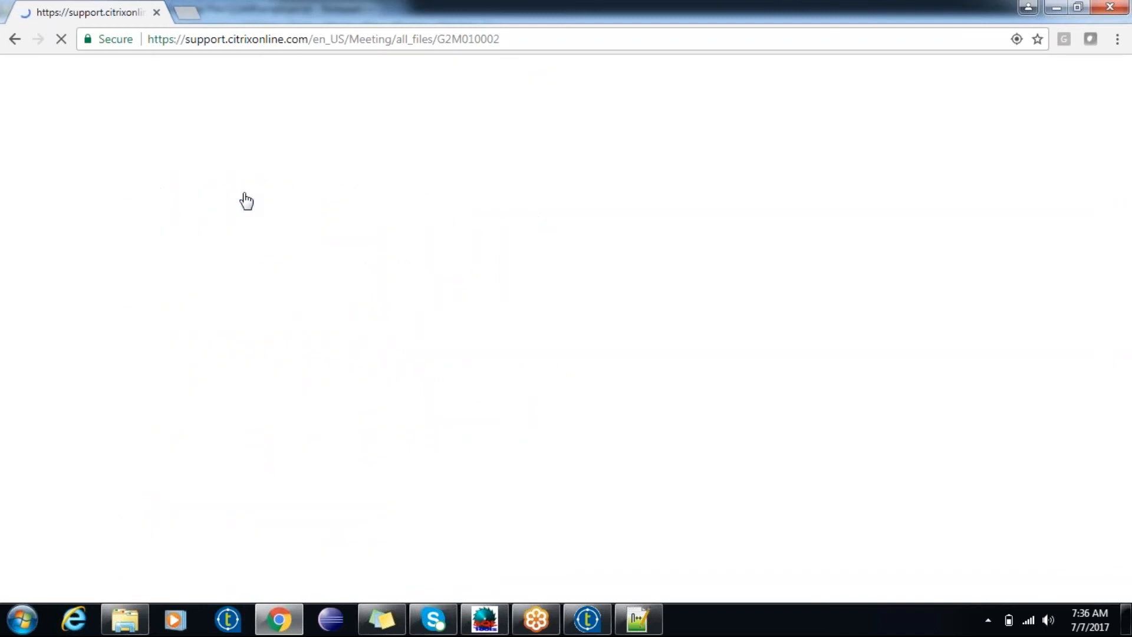
pyautogui.click(157, 12)
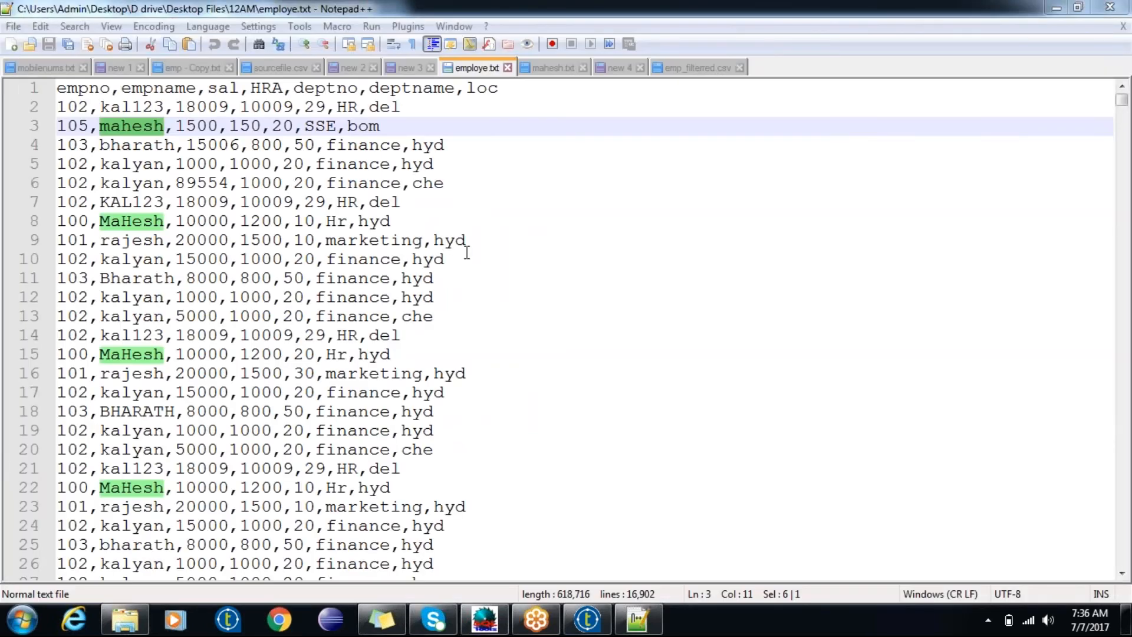
# - Highlight all occurrences of the employee name on line 3 of employe.txt and look through their spellings down to about line 50
pyautogui.click(466, 252)
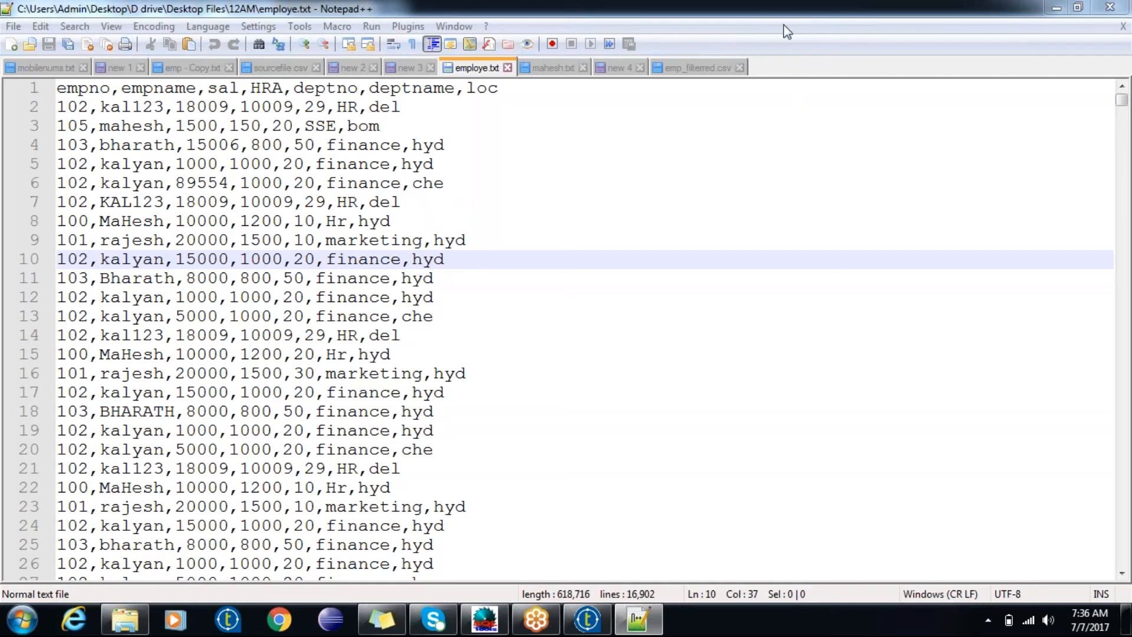
pyautogui.click(584, 128)
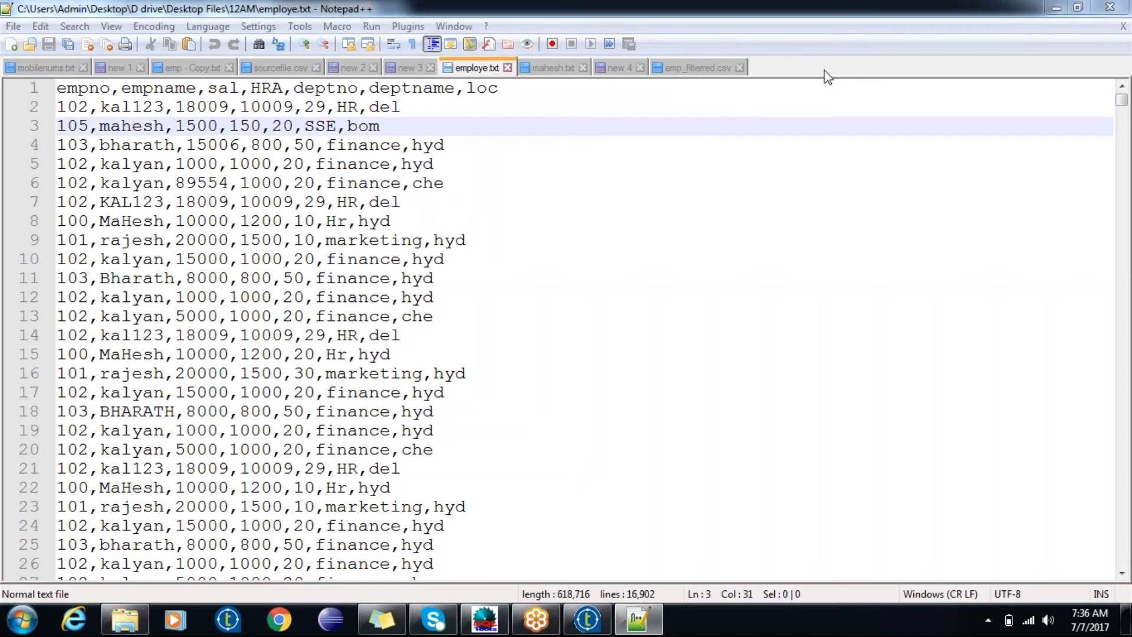
pyautogui.doubleClick(126, 128)
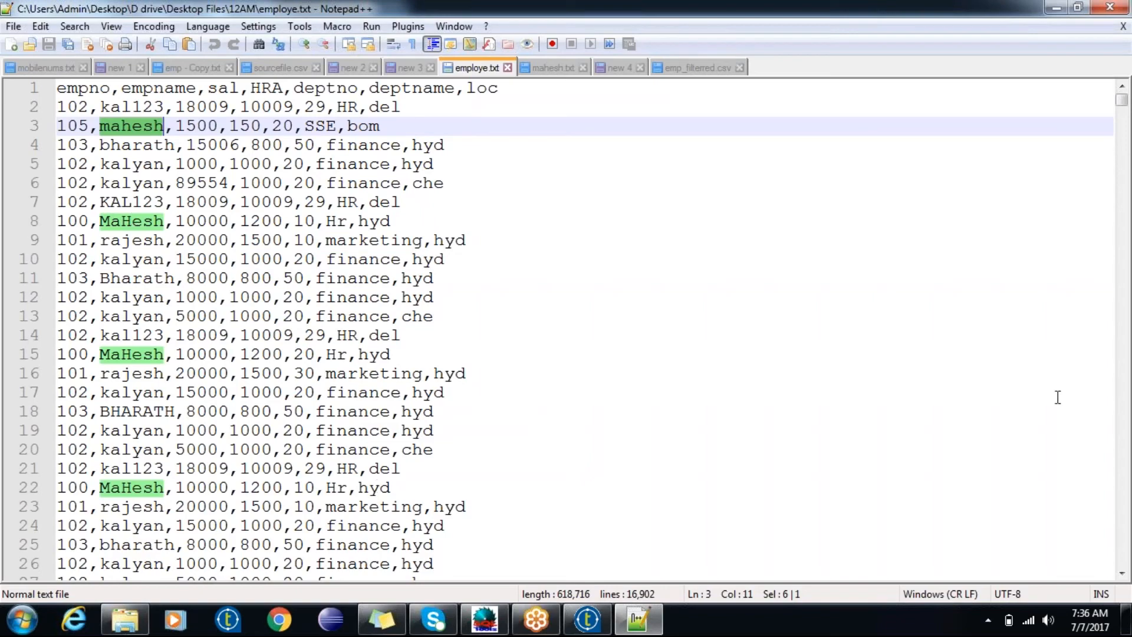
pyautogui.click(1122, 572)
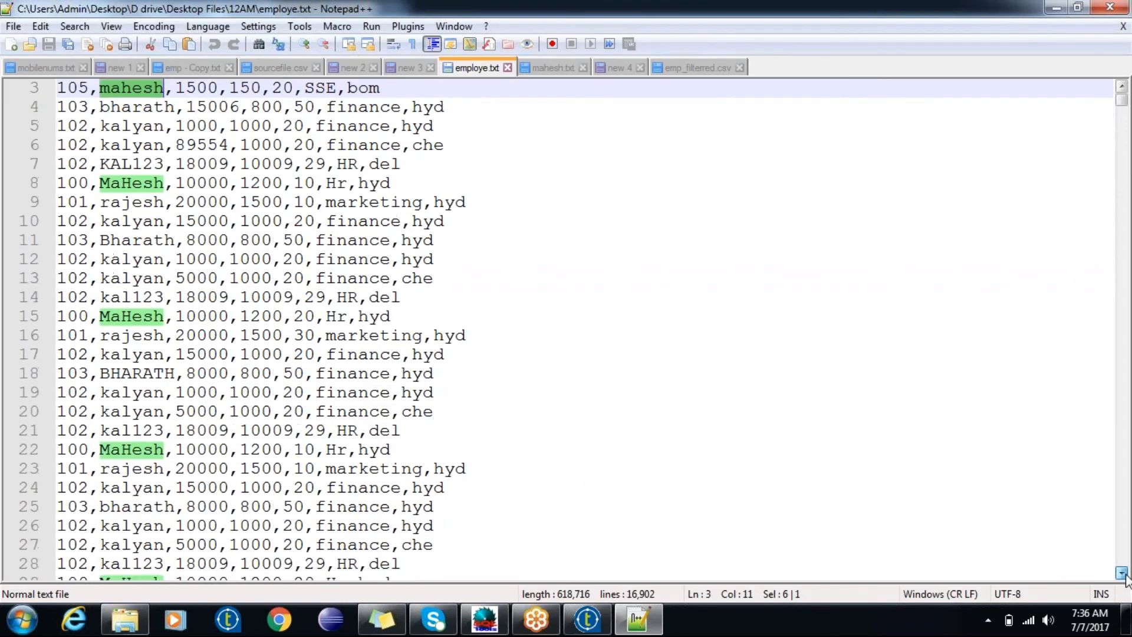
pyautogui.click(1122, 573)
pyautogui.click(1122, 573)
pyautogui.click(1122, 574)
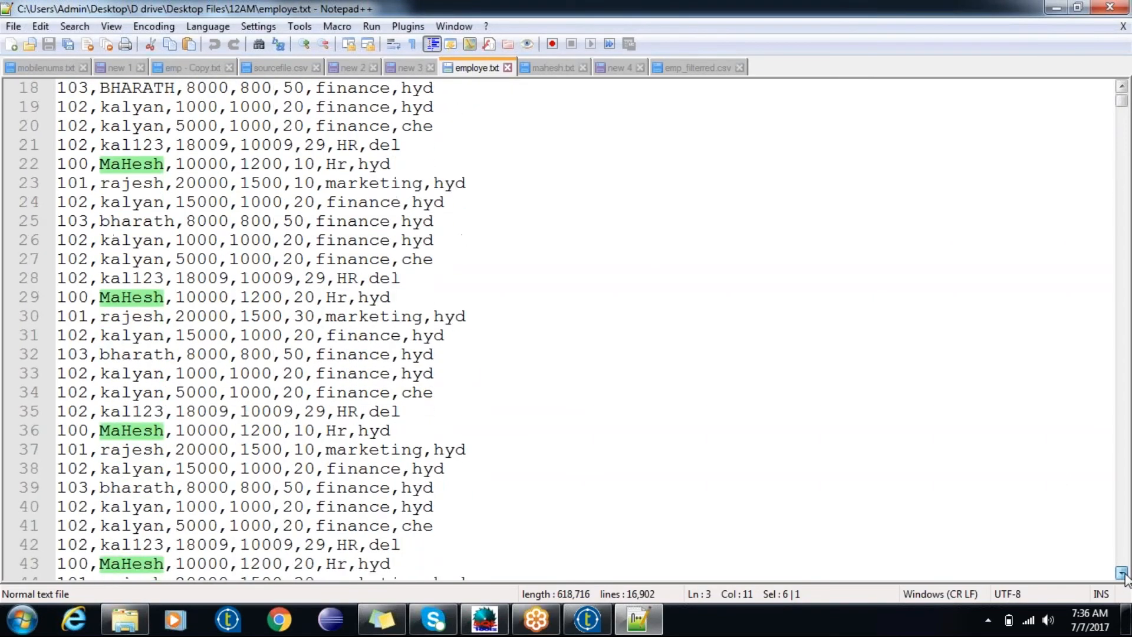
pyautogui.click(1122, 573)
pyautogui.click(1122, 573)
pyautogui.click(1122, 573)
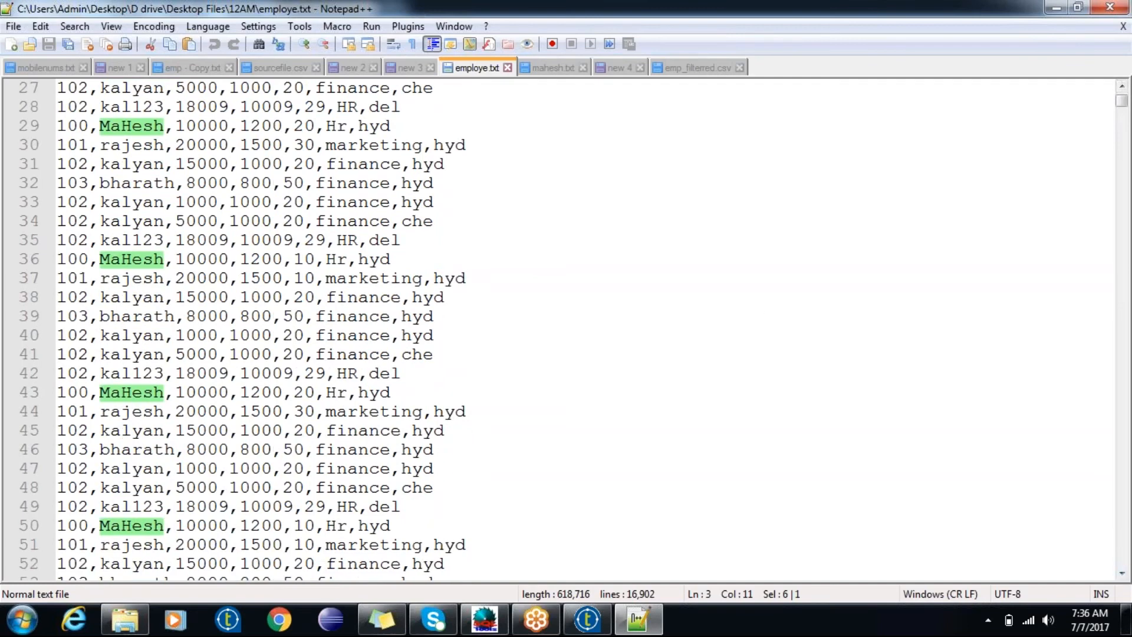
# - Rewrite the employee name on line 29 of employe.txt entirely in capitals, keeping empno 100, and save the file
pyautogui.click(145, 128)
pyautogui.press('BackSpace')
pyautogui.press('BackSpace')
pyautogui.press('BackSpace')
pyautogui.press('Home')
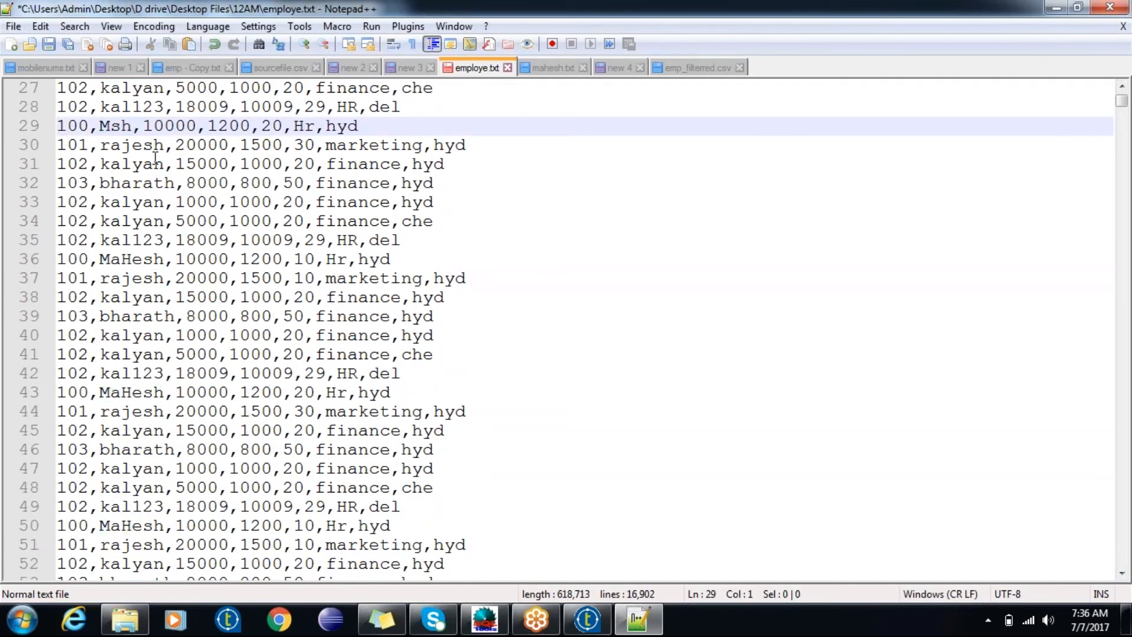
pyautogui.press('Delete')
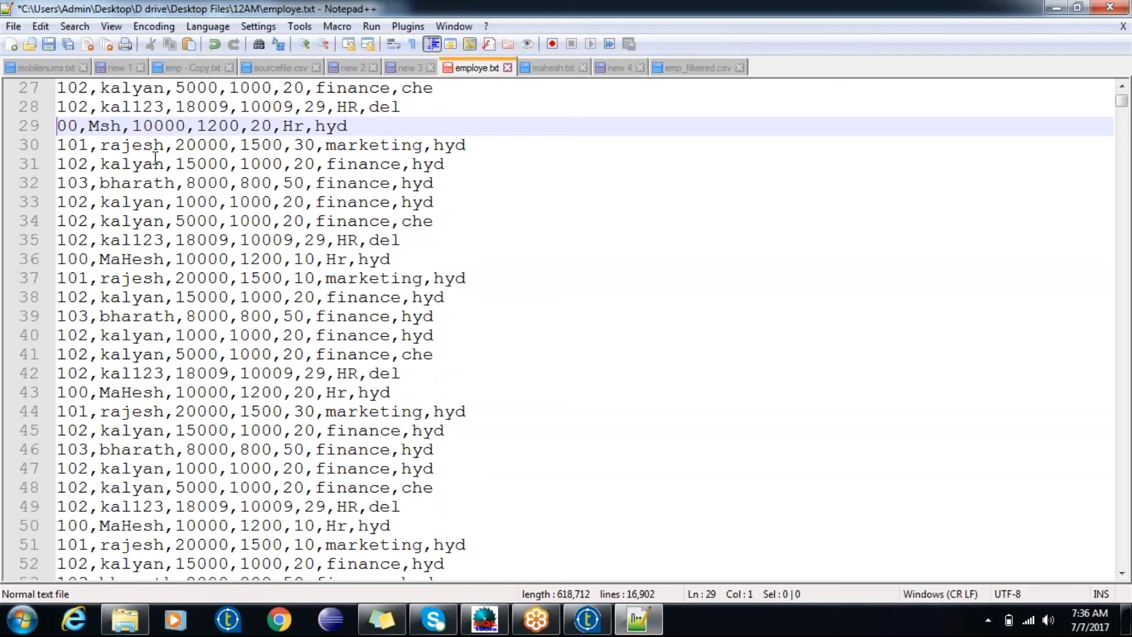
pyautogui.write('1')
pyautogui.click(132, 127)
pyautogui.press('BackSpace')
pyautogui.press('BackSpace')
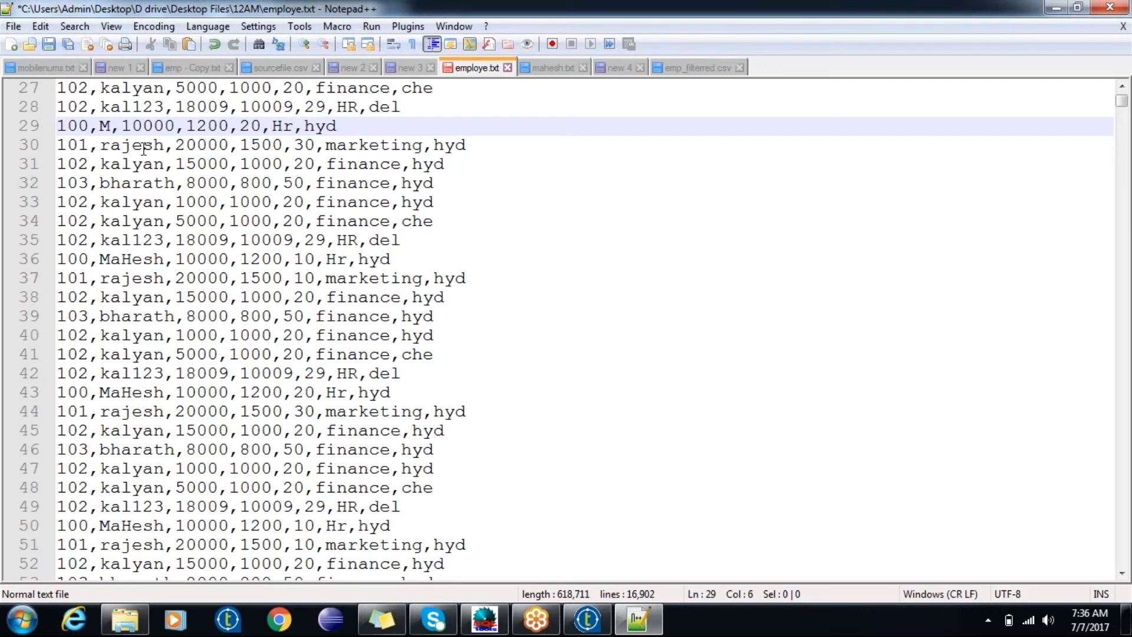
pyautogui.write('AHESH')
pyautogui.hotkey('ctrl', 's')
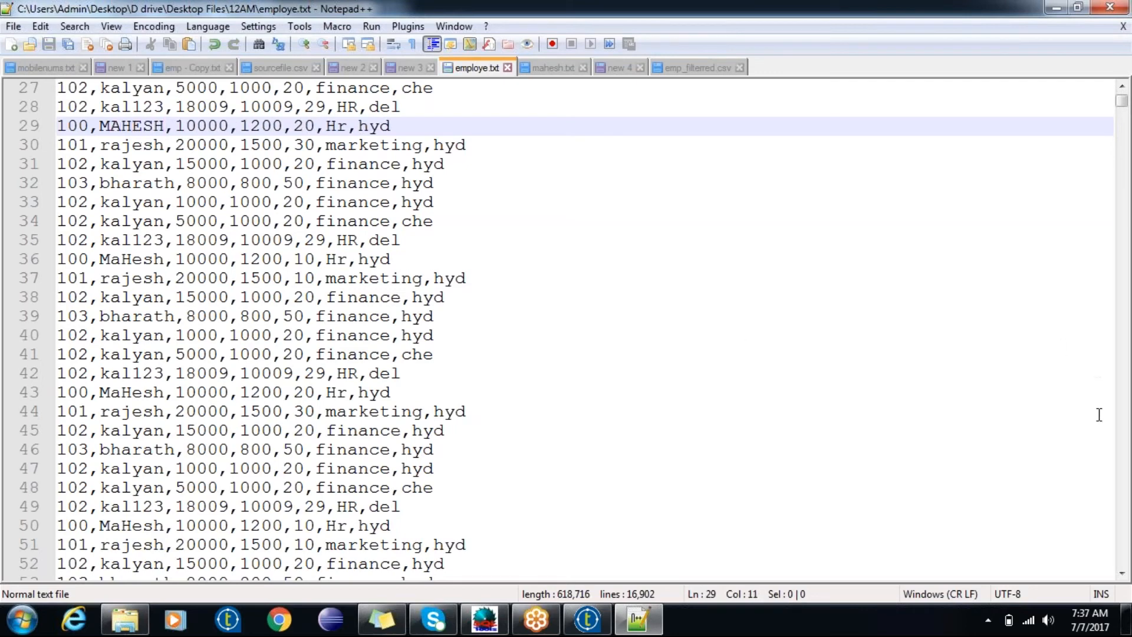
pyautogui.moveTo(1122, 86); pyautogui.dragTo(1122, 86)
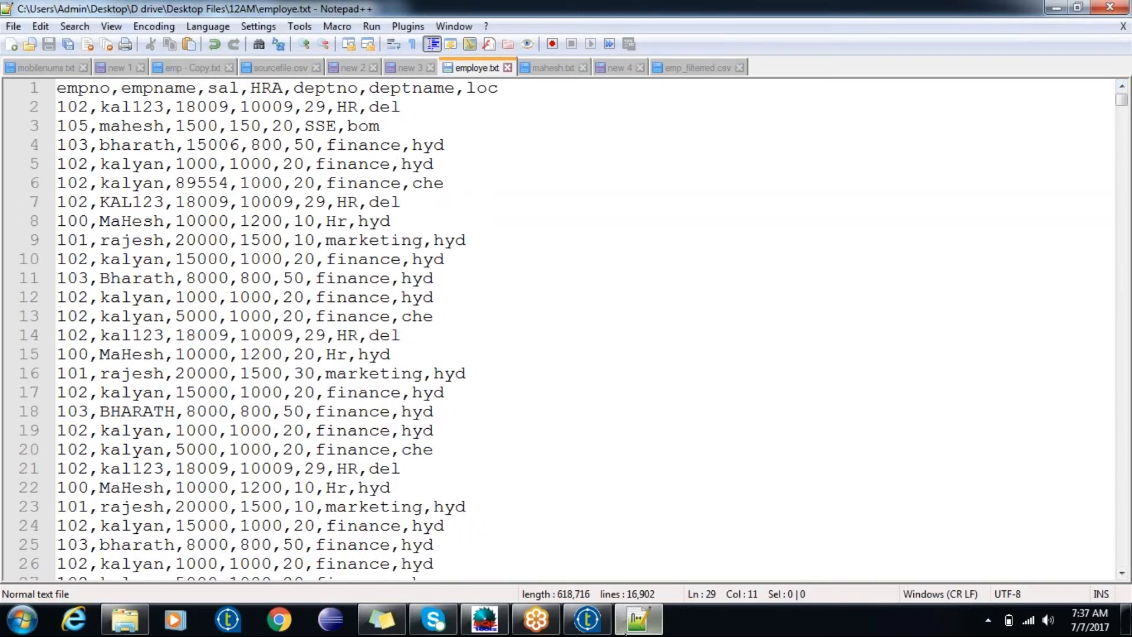
# - Switch to Talend and set the value of the empname condition in tFilterRow_1 to the all-capitals employee name in double quotes
pyautogui.moveTo(581, 626)
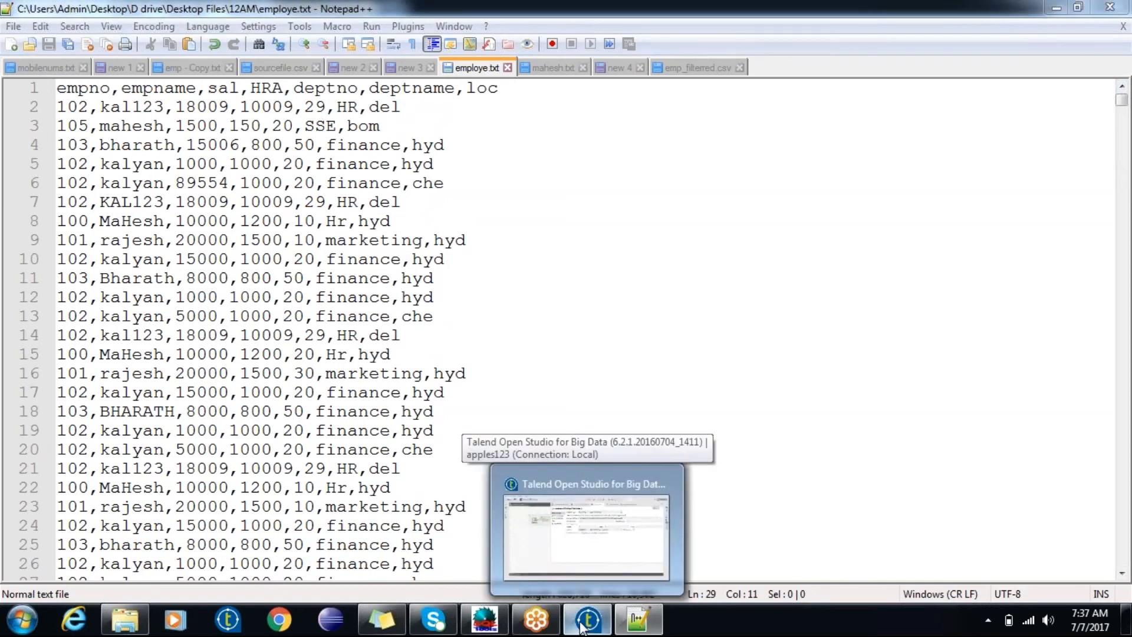
pyautogui.click(587, 533)
pyautogui.click(235, 349)
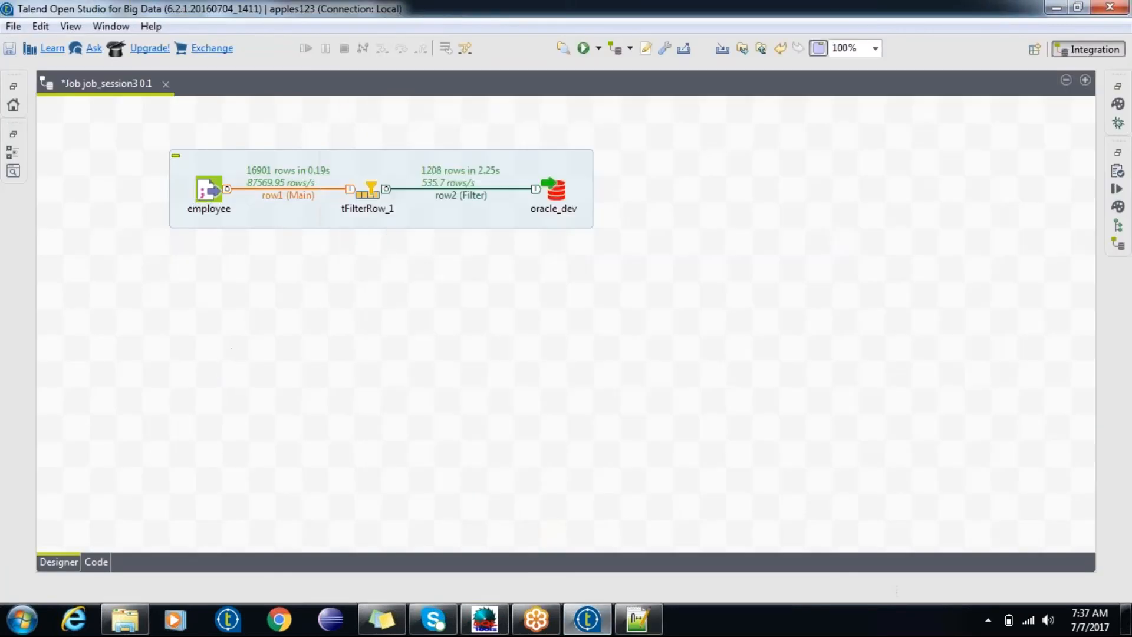
pyautogui.click(368, 186)
pyautogui.doubleClick(368, 186)
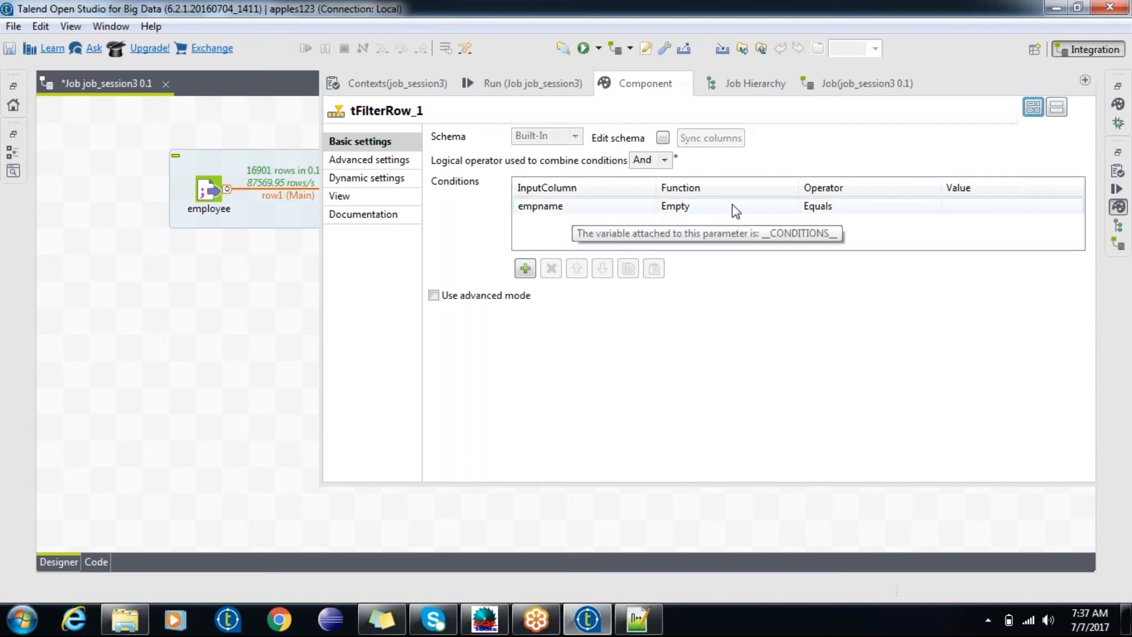
pyautogui.click(958, 207)
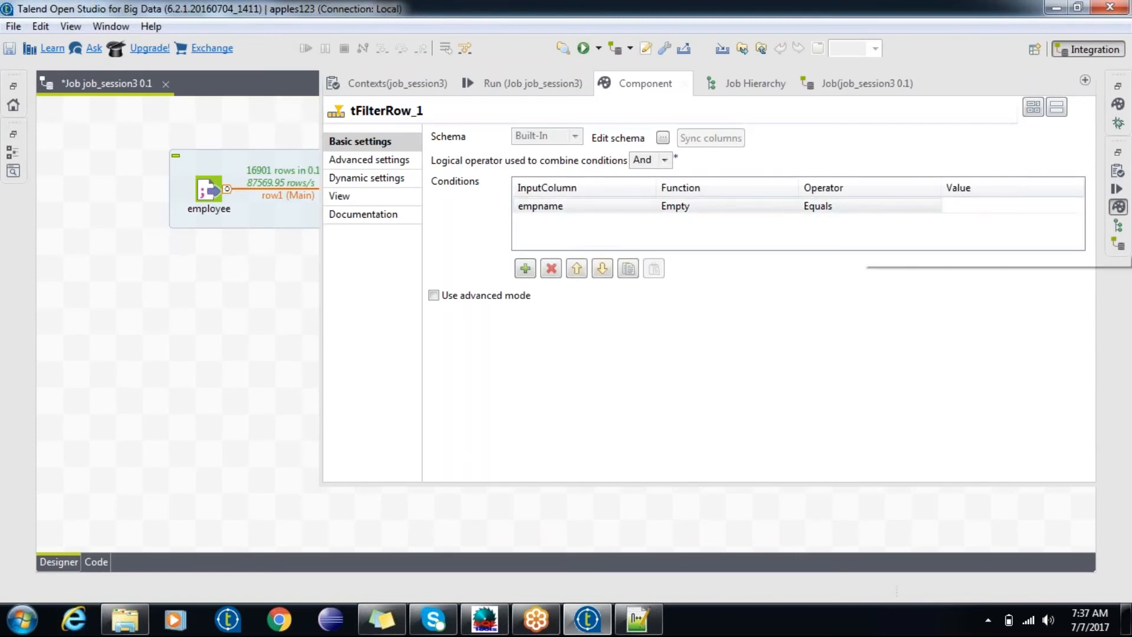
pyautogui.write('""')
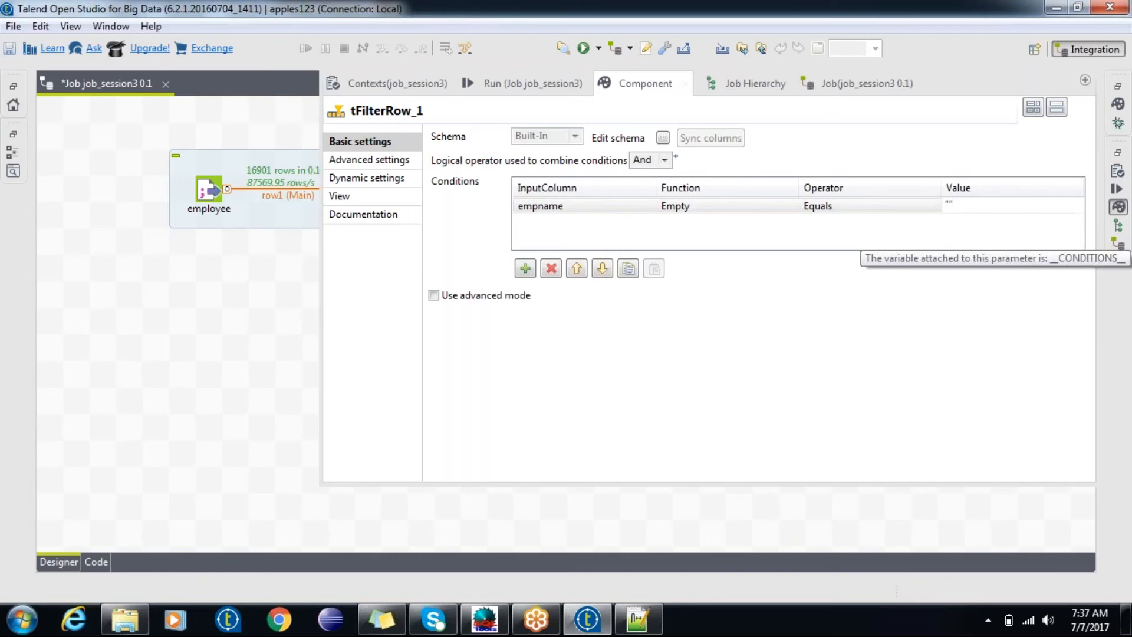
pyautogui.write('MAHESH')
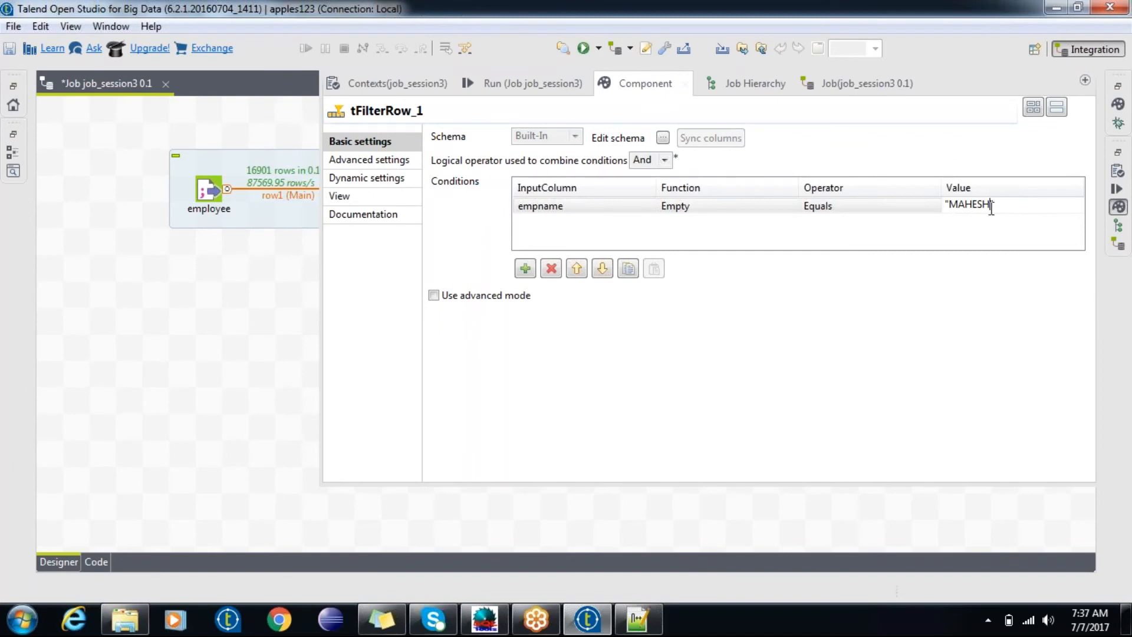
# - Run job_session3 with the exact-match empname condition and return to the job design to view the row counts
pyautogui.click(272, 296)
pyautogui.press('F6')
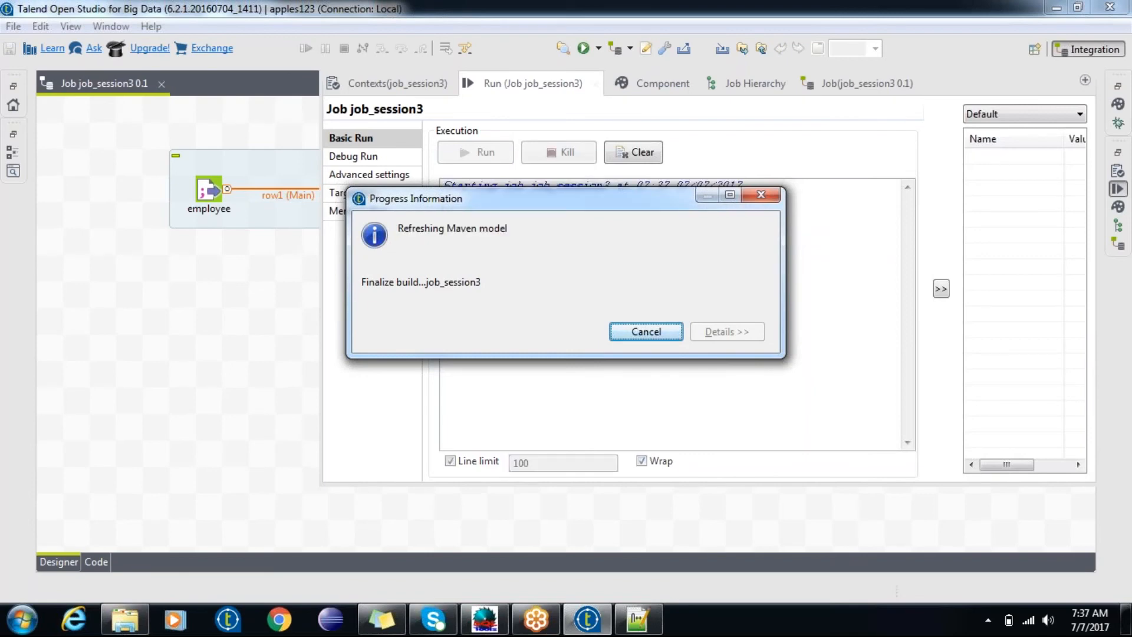
pyautogui.press('Escape')
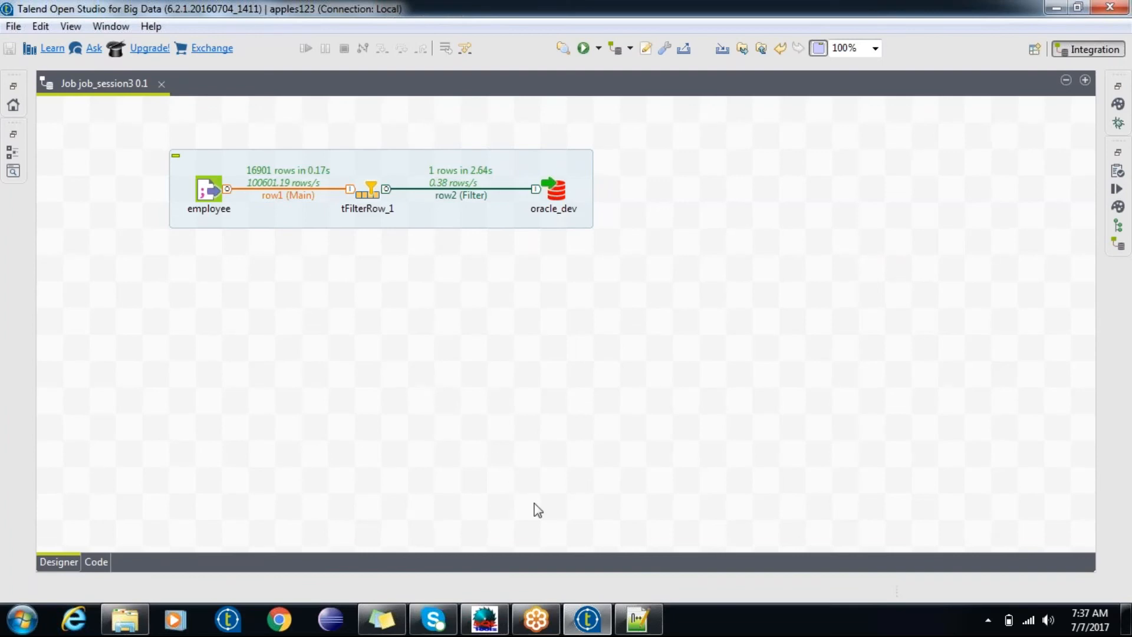
# - Switch to employe.txt in Notepad++, highlight the employee name from line 8, and compare its different capitalizations down to line 29
pyautogui.click(637, 621)
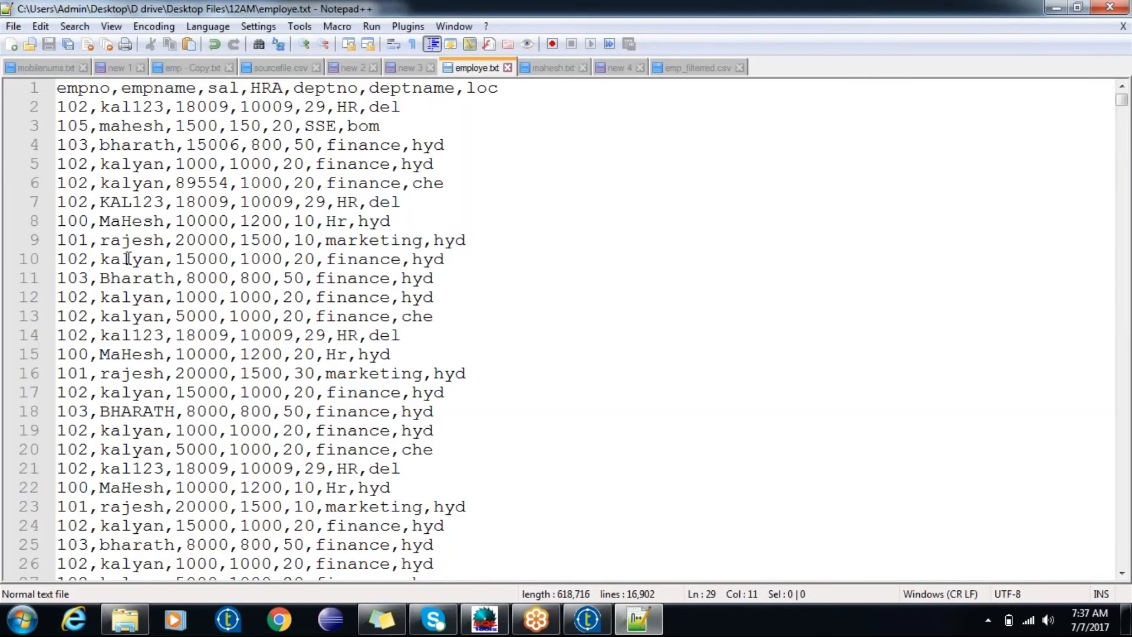
pyautogui.doubleClick(130, 223)
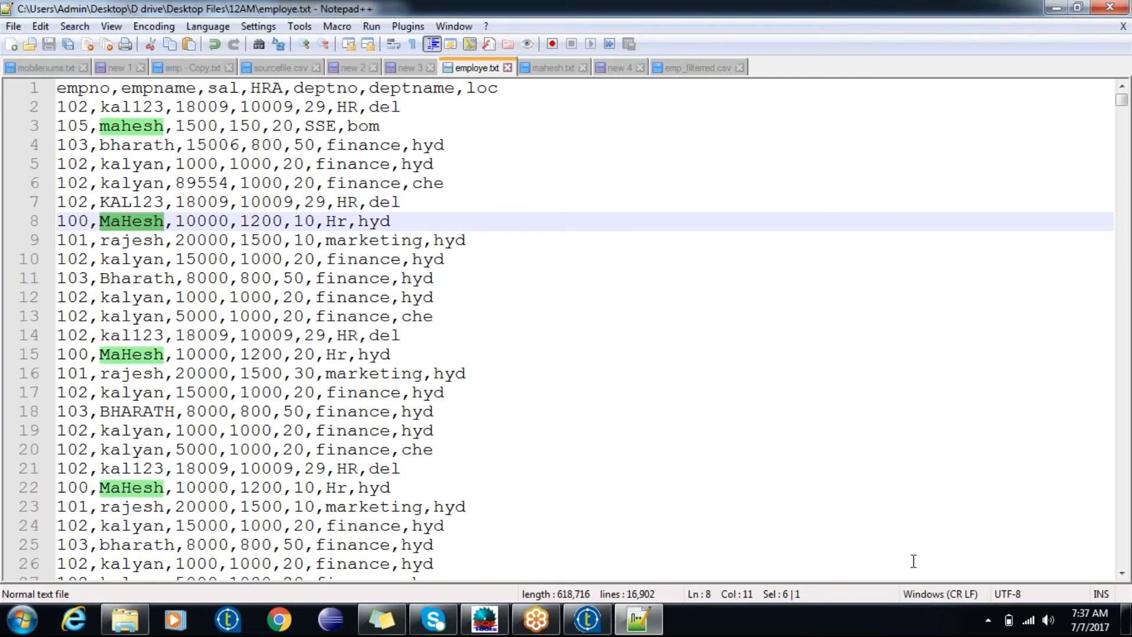
pyautogui.moveTo(1123, 573); pyautogui.dragTo(1124, 573)
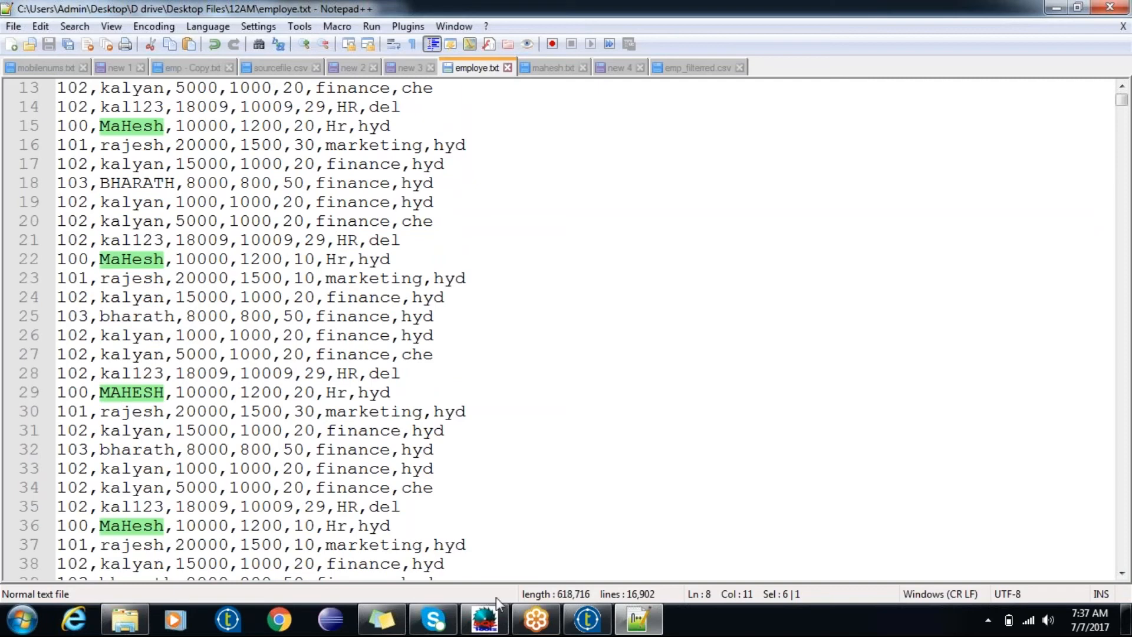
# - Return to Talend and set the function of the empname condition in tFilterRow_1 to Upper case
pyautogui.click(587, 620)
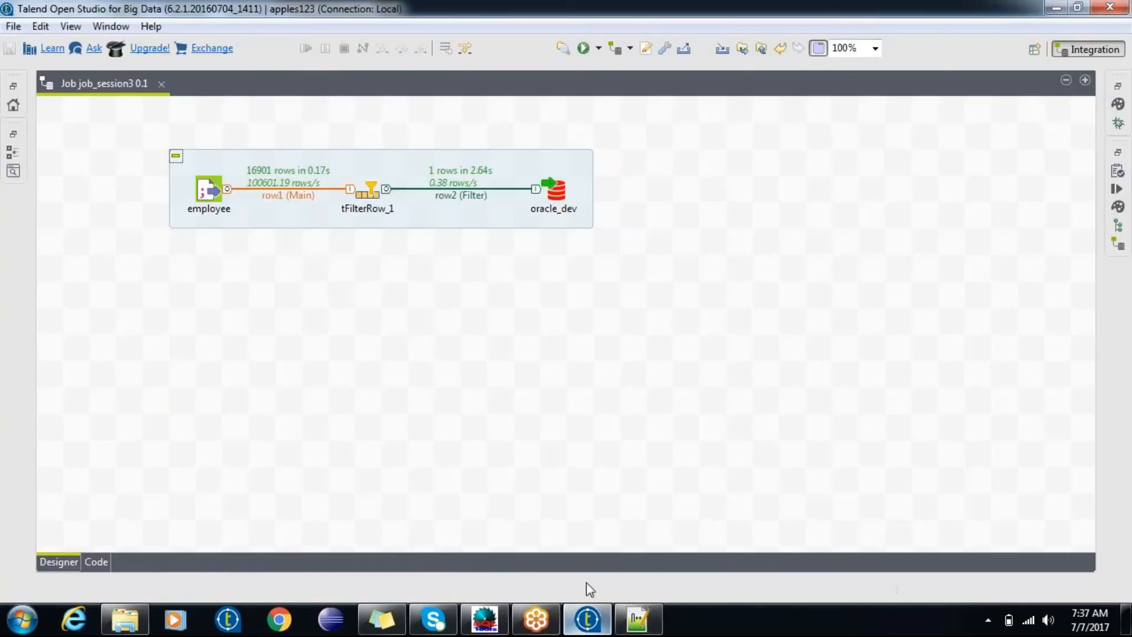
pyautogui.doubleClick(370, 190)
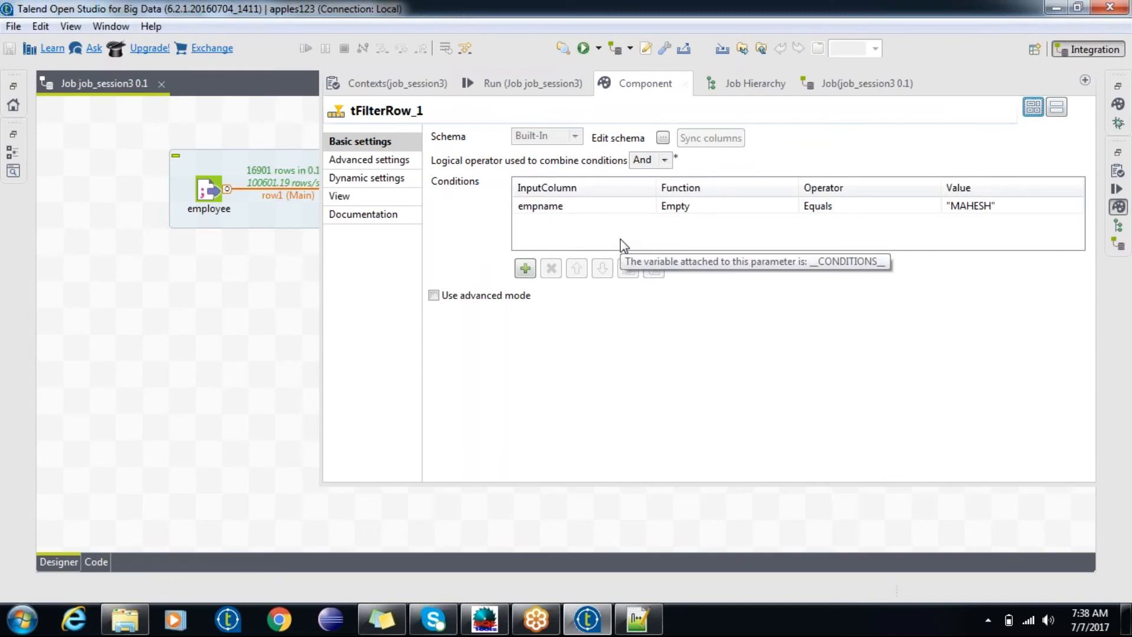
pyautogui.click(721, 207)
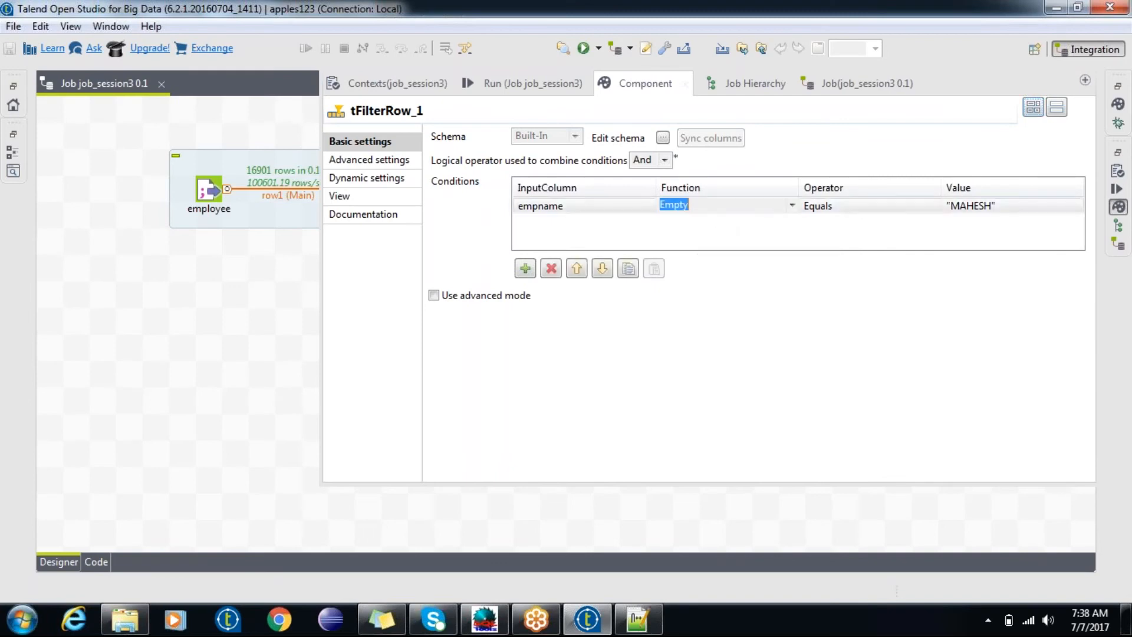
pyautogui.click(792, 205)
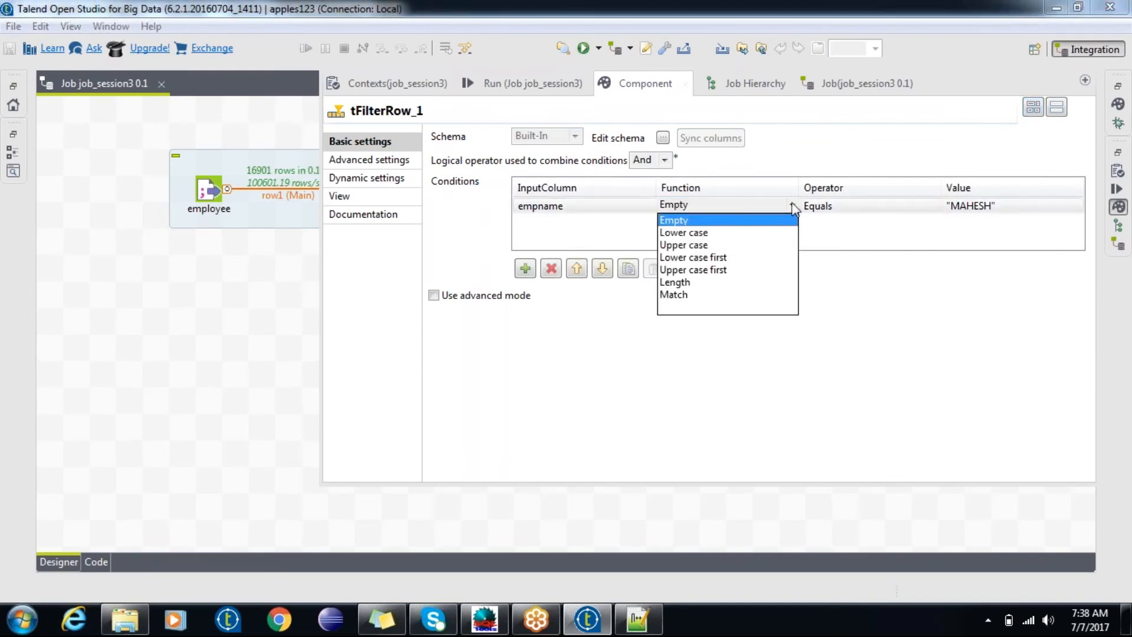
pyautogui.click(704, 246)
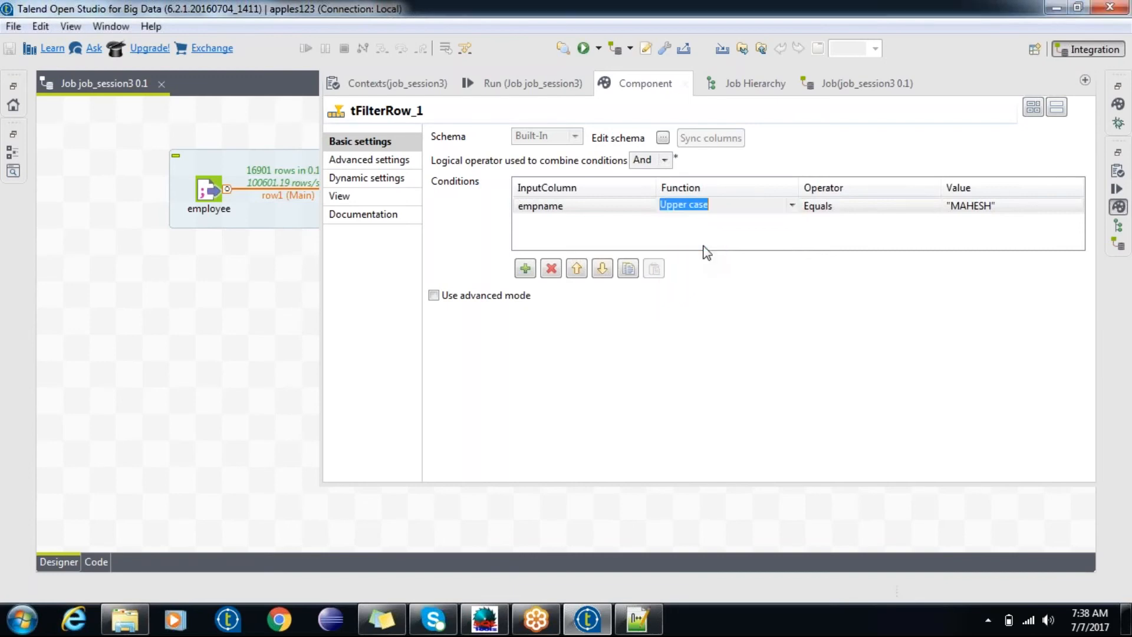
pyautogui.click(721, 244)
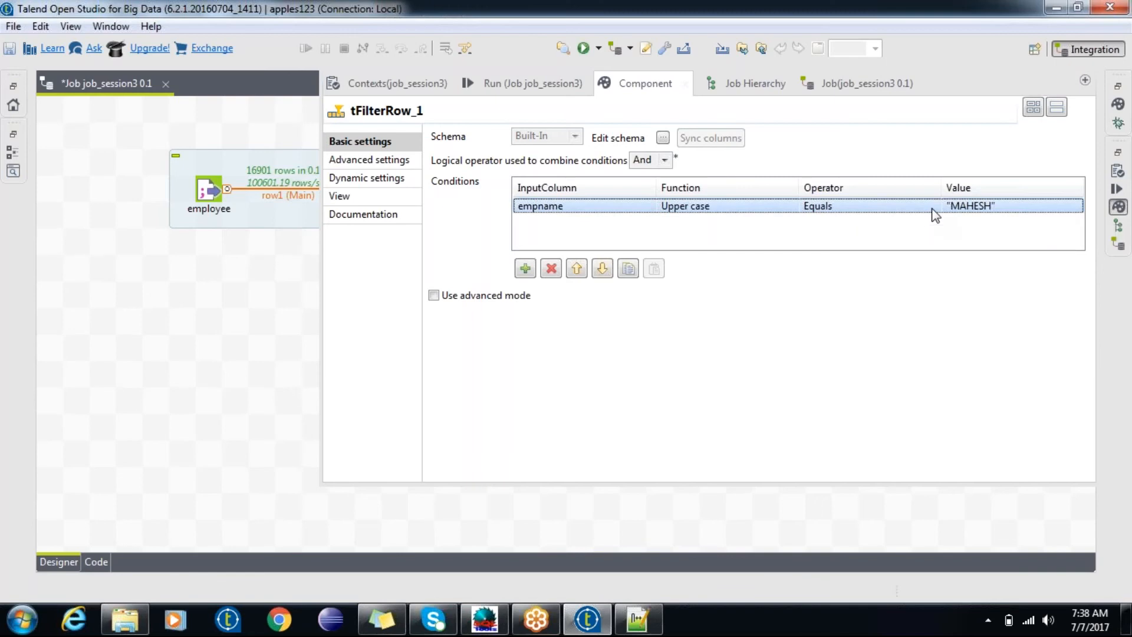
# - Run job_session3 again with the Upper case function applied to empname, and view the row counts on the design
pyautogui.click(211, 335)
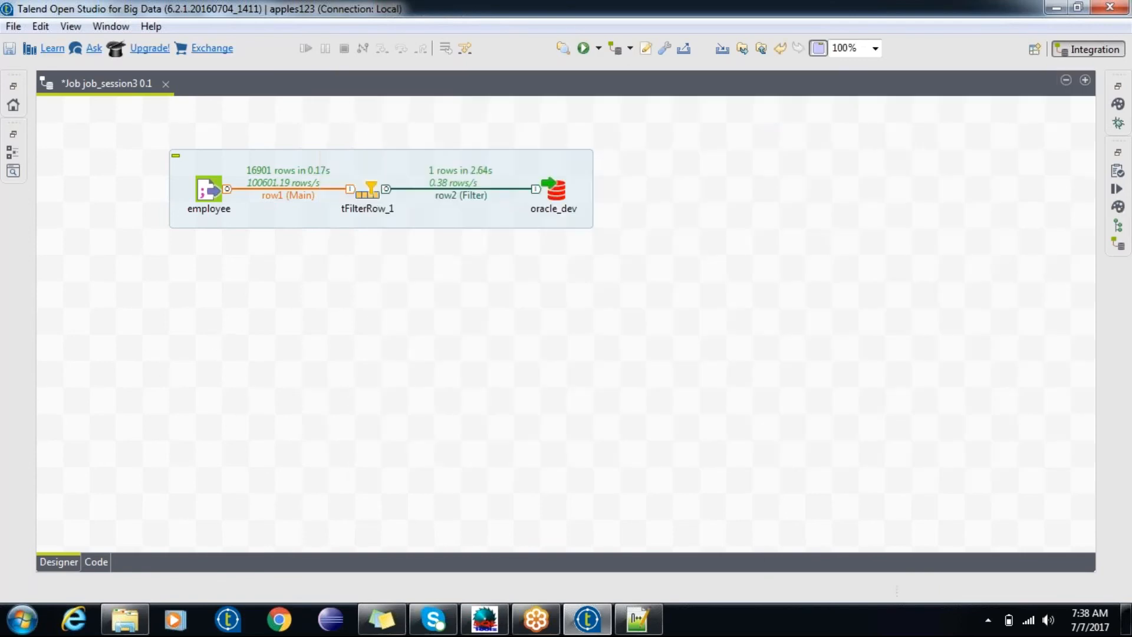
pyautogui.press('F6')
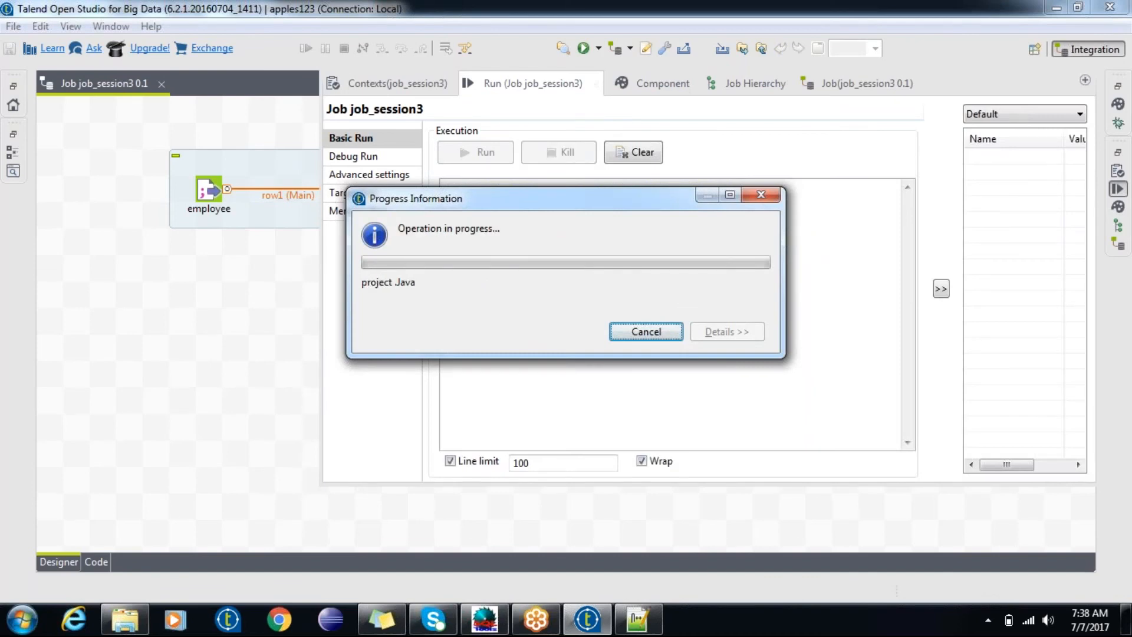
pyautogui.click(194, 353)
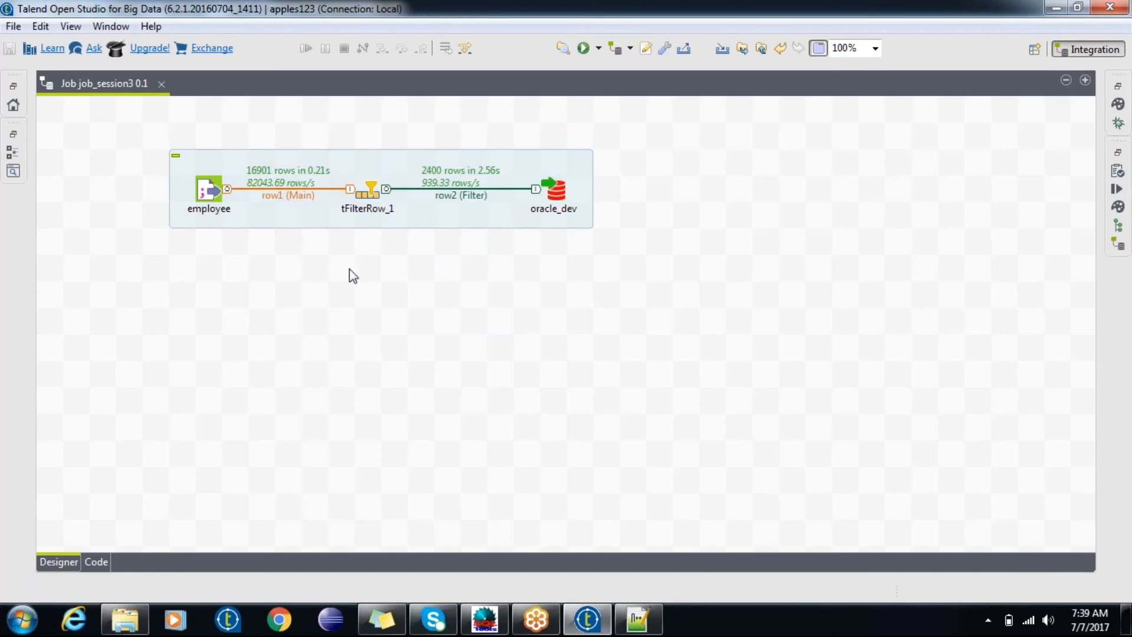
# - Set the empname condition in tFilterRow_1 to the Lower case function and enter the employee name in lowercase as its value
pyautogui.doubleClick(369, 193)
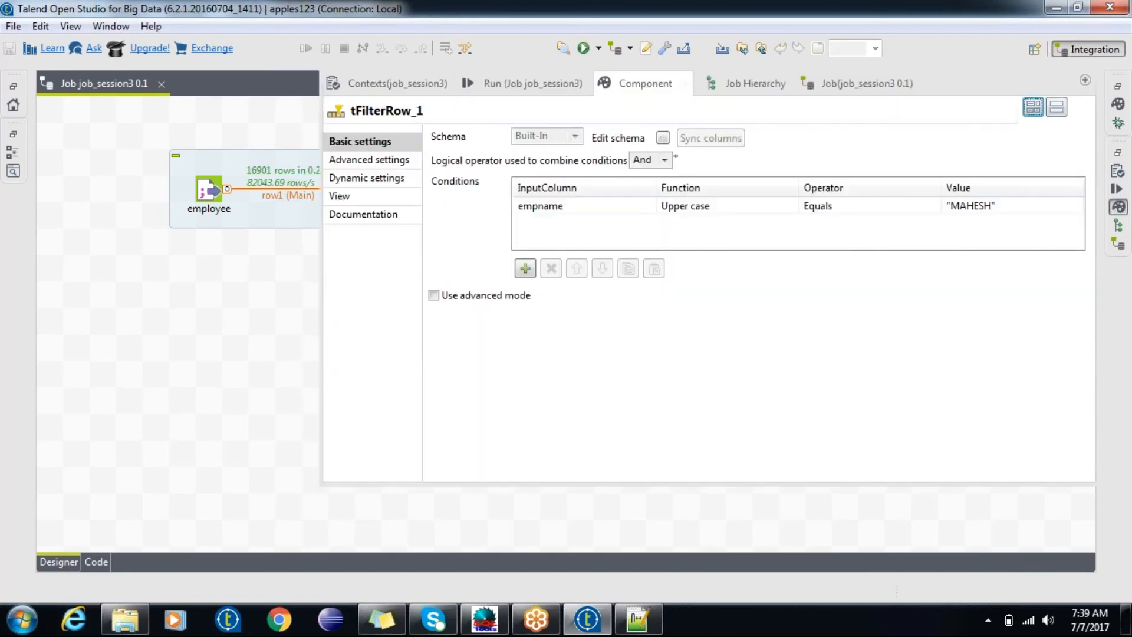
pyautogui.click(732, 203)
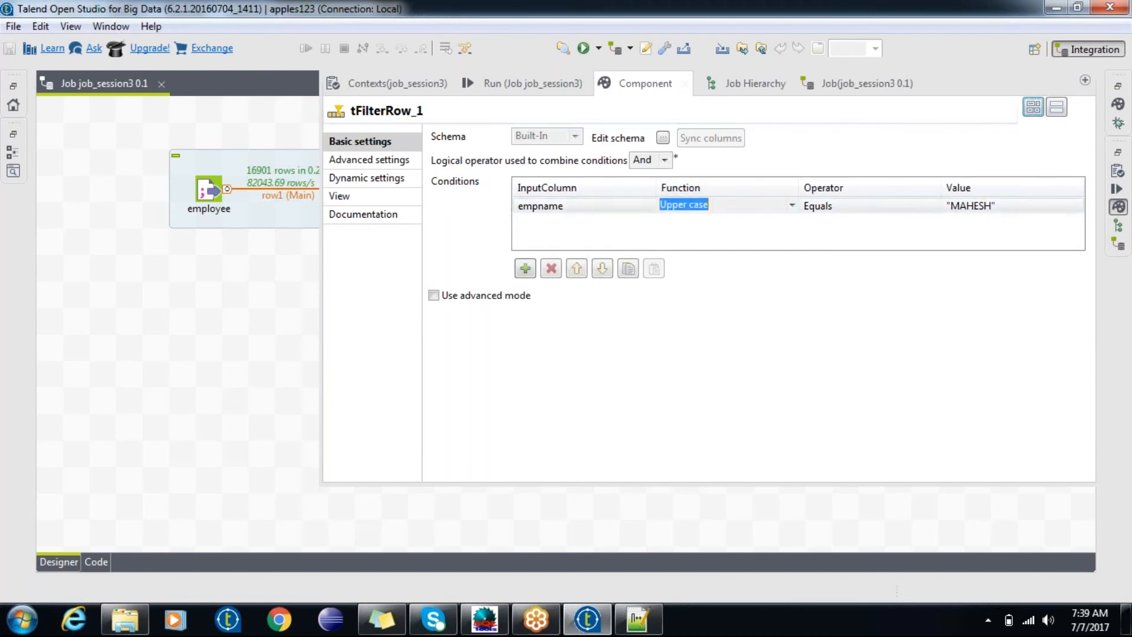
pyautogui.click(793, 206)
pyautogui.click(705, 233)
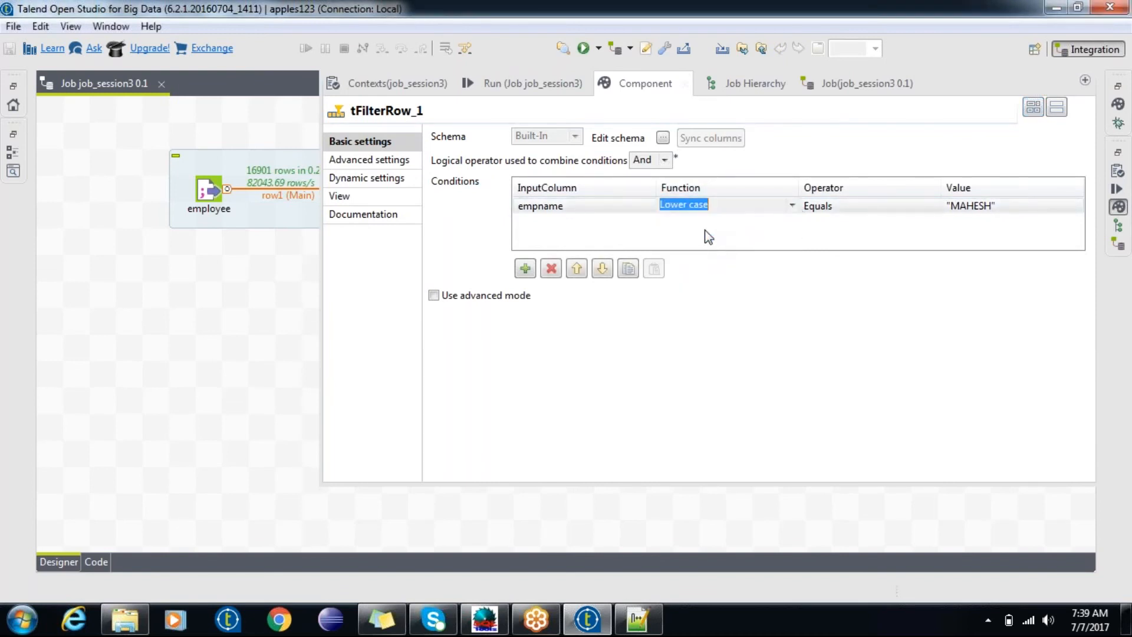
pyautogui.click(973, 205)
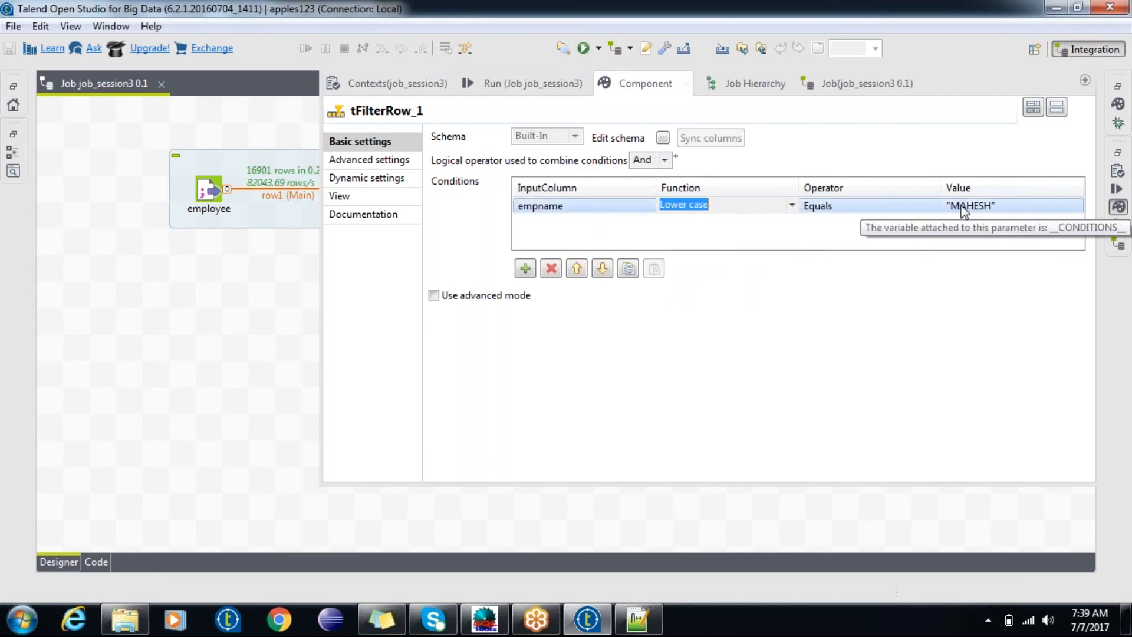
pyautogui.moveTo(991, 209); pyautogui.dragTo(951, 203)
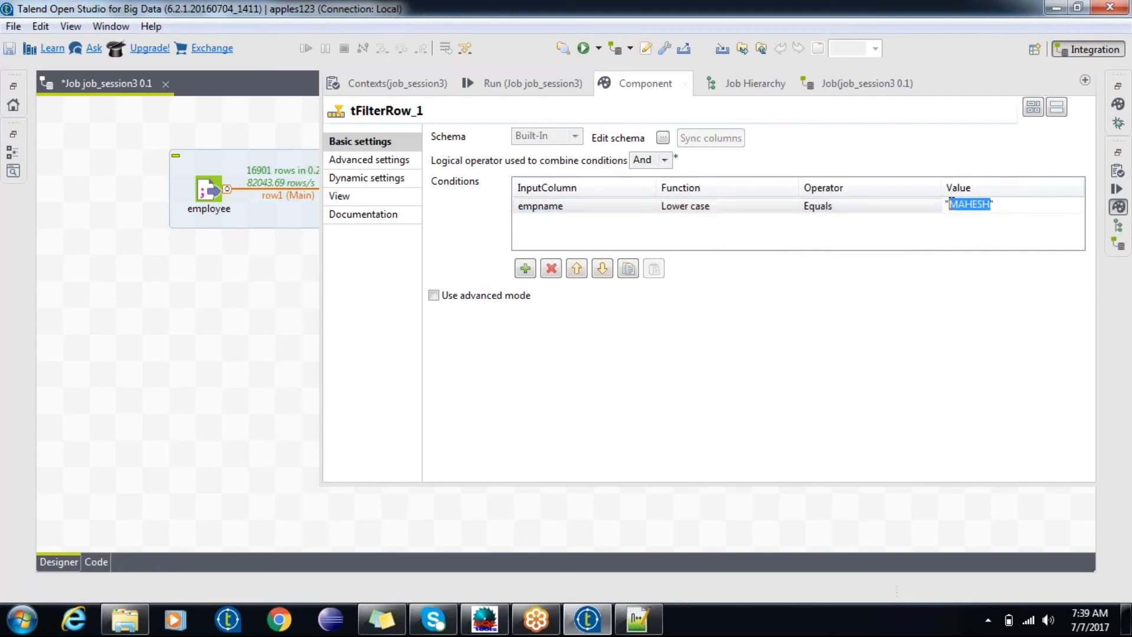
pyautogui.write('mahesh')
# - Run job_session3 with the Lower case condition on empname and return to the design to view the row counts
pyautogui.click(235, 306)
pyautogui.press('F6')
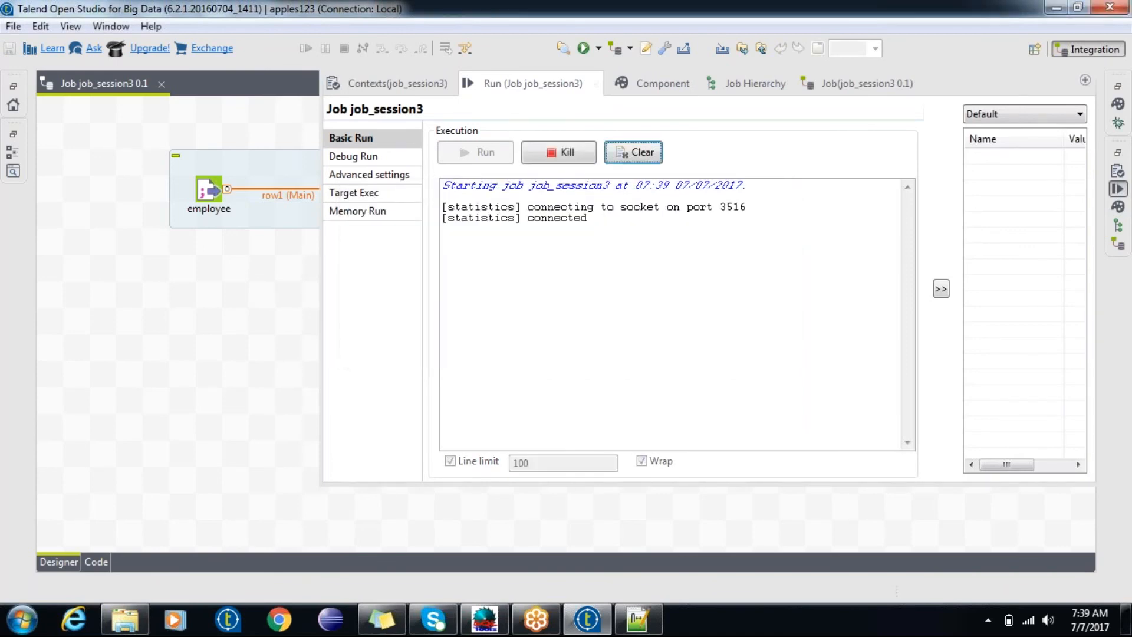
pyautogui.click(235, 306)
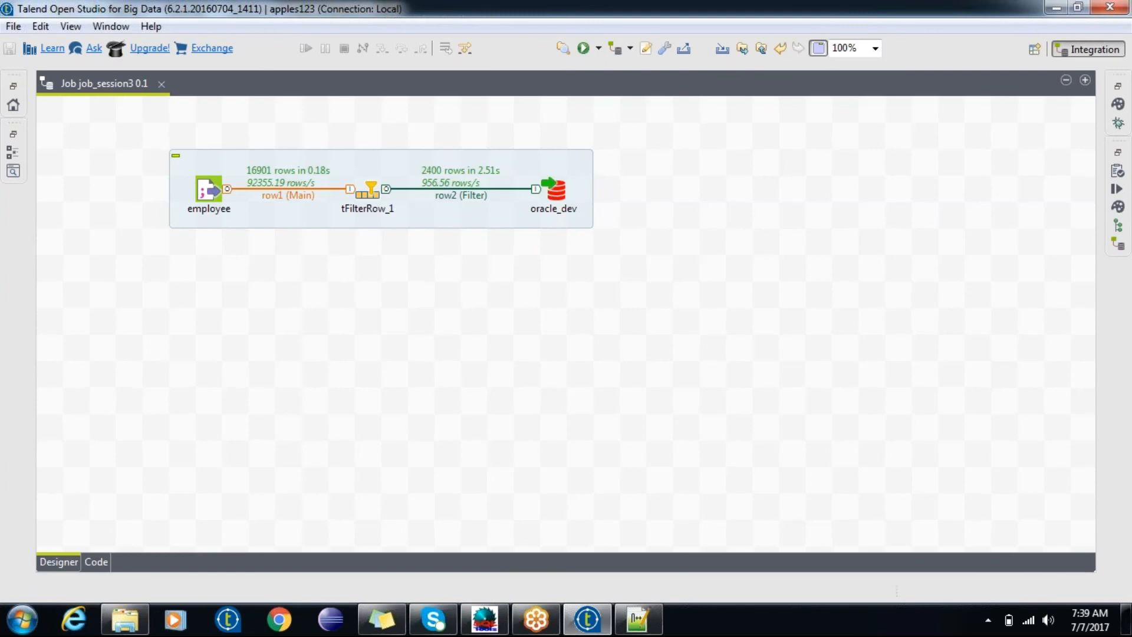
# - Add a second condition on empno in tFilterRow_1, look through its available functions, and delete that condition
pyautogui.doubleClick(370, 192)
pyautogui.click(525, 269)
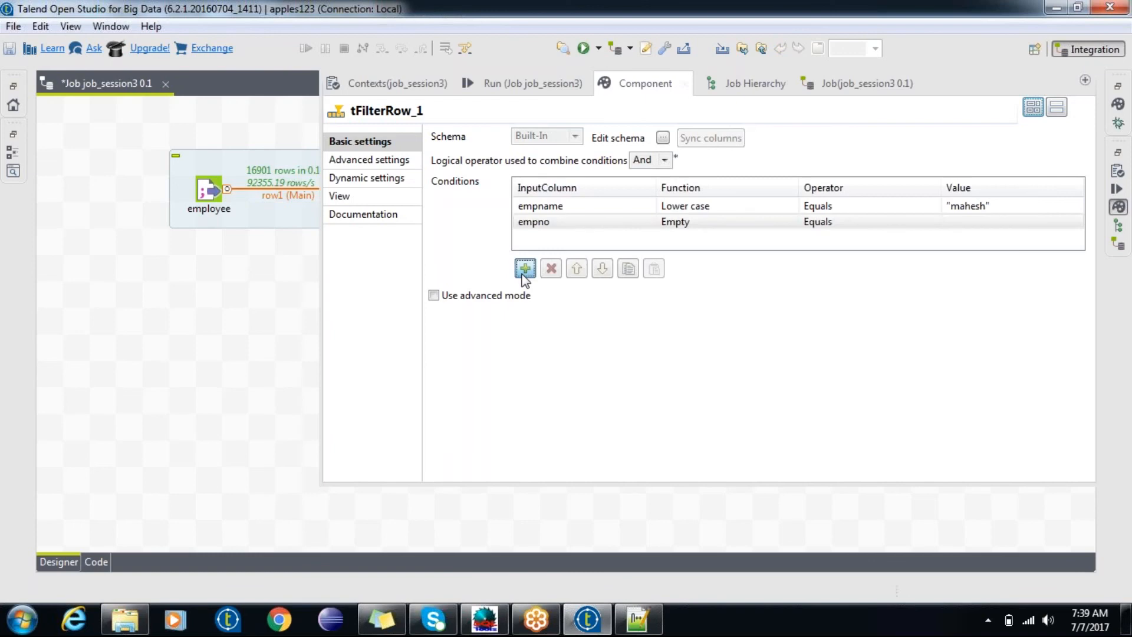
pyautogui.click(696, 223)
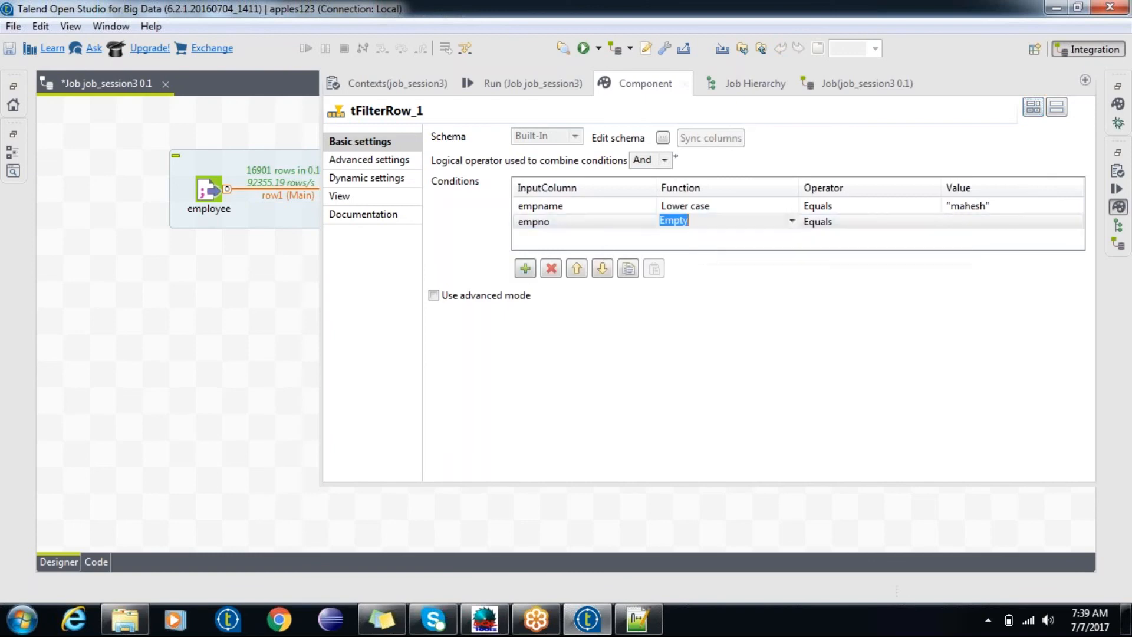
pyautogui.click(791, 221)
pyautogui.click(791, 220)
pyautogui.click(792, 219)
pyautogui.click(791, 220)
pyautogui.click(792, 219)
pyautogui.click(552, 269)
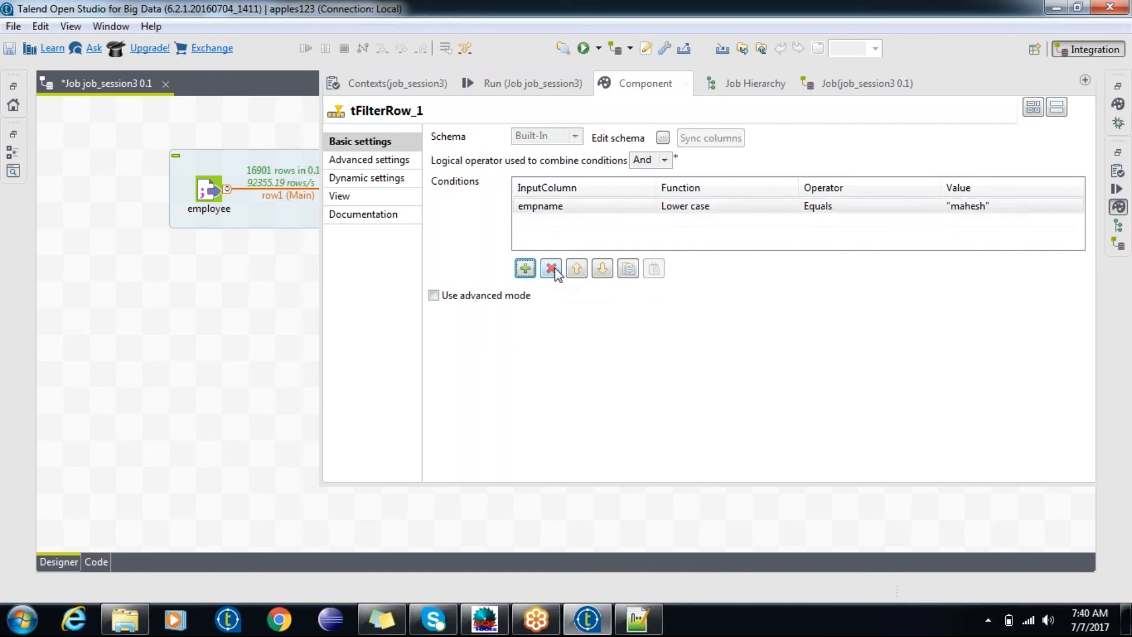
pyautogui.click(267, 345)
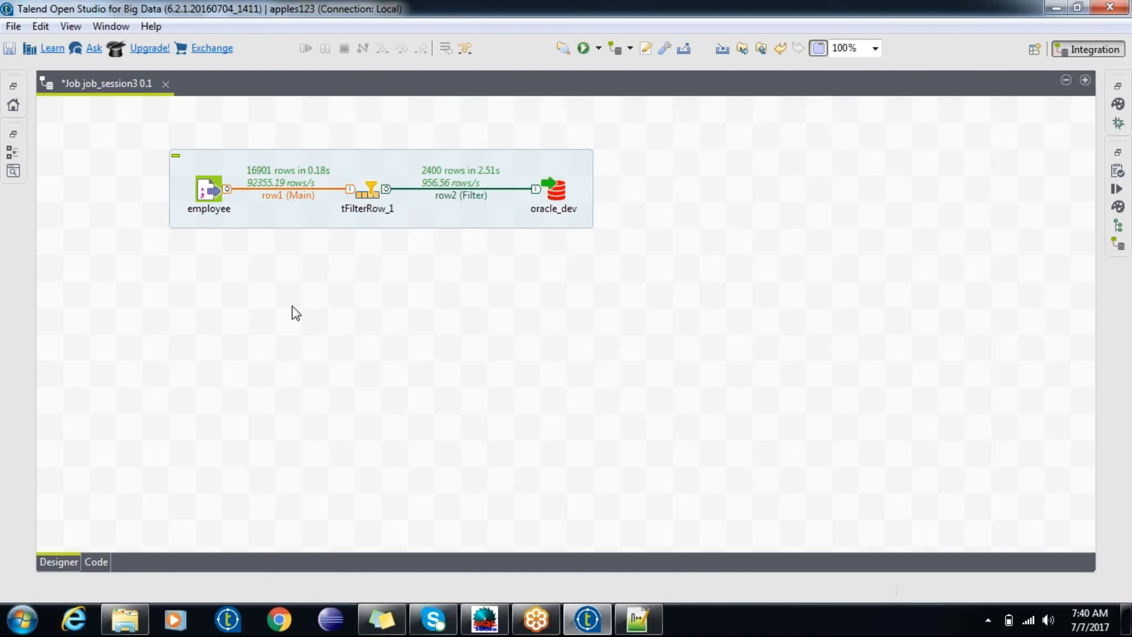
# - Switch to Windows Explorer and open the talendcomponents -5am workbook from the 10 am folder in Desktop Files
pyautogui.click(381, 269)
pyautogui.click(141, 620)
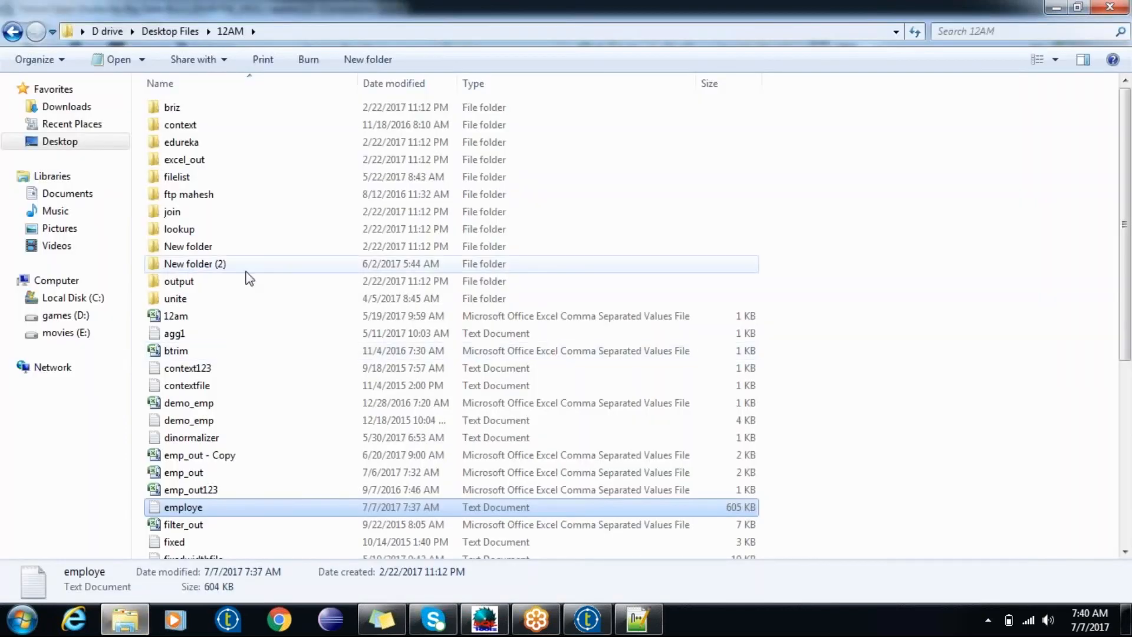
pyautogui.click(171, 29)
pyautogui.doubleClick(186, 141)
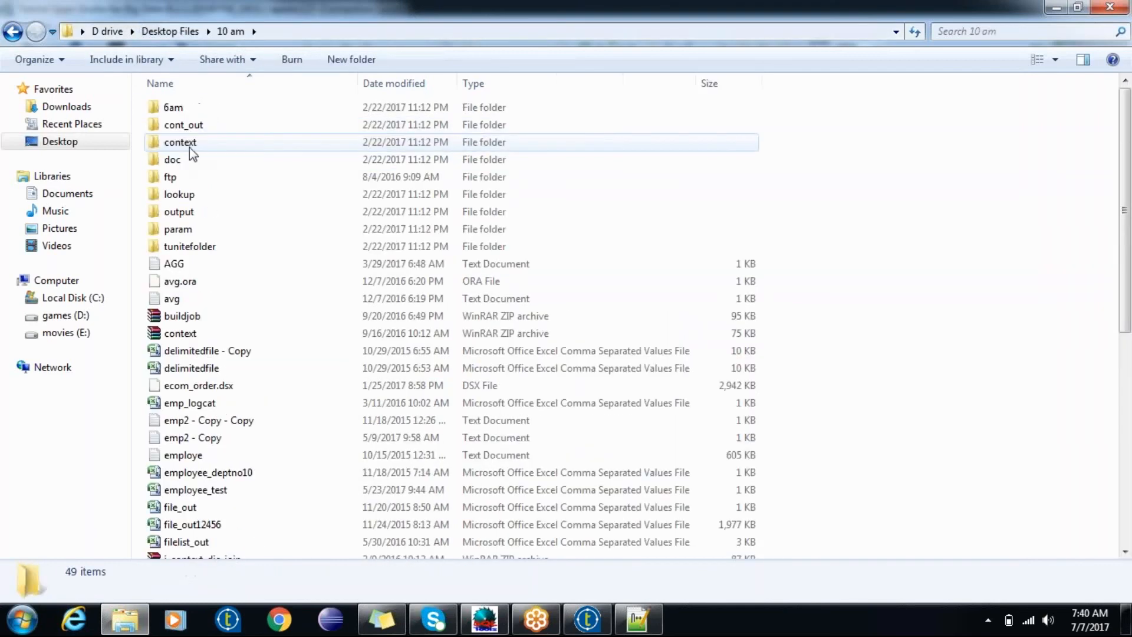
pyautogui.moveTo(1126, 272); pyautogui.dragTo(1114, 525)
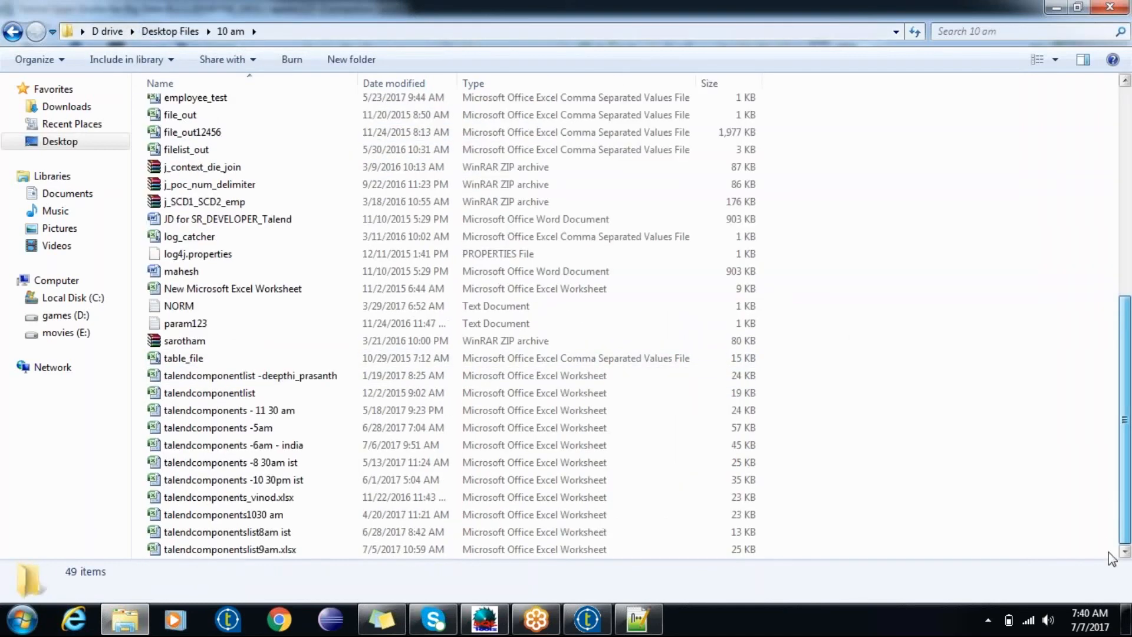
pyautogui.doubleClick(255, 427)
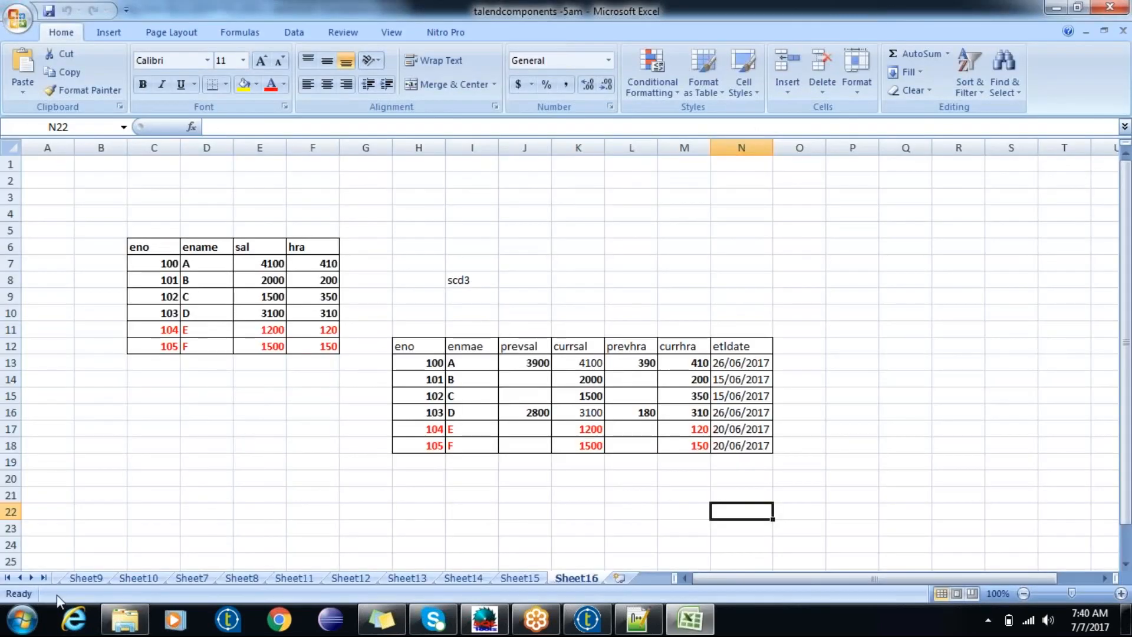
# - Go back to the first worksheets of the workbook and display the component sheet
pyautogui.click(20, 578)
pyautogui.click(19, 578)
pyautogui.click(20, 578)
pyautogui.click(19, 578)
pyautogui.click(19, 578)
pyautogui.click(89, 580)
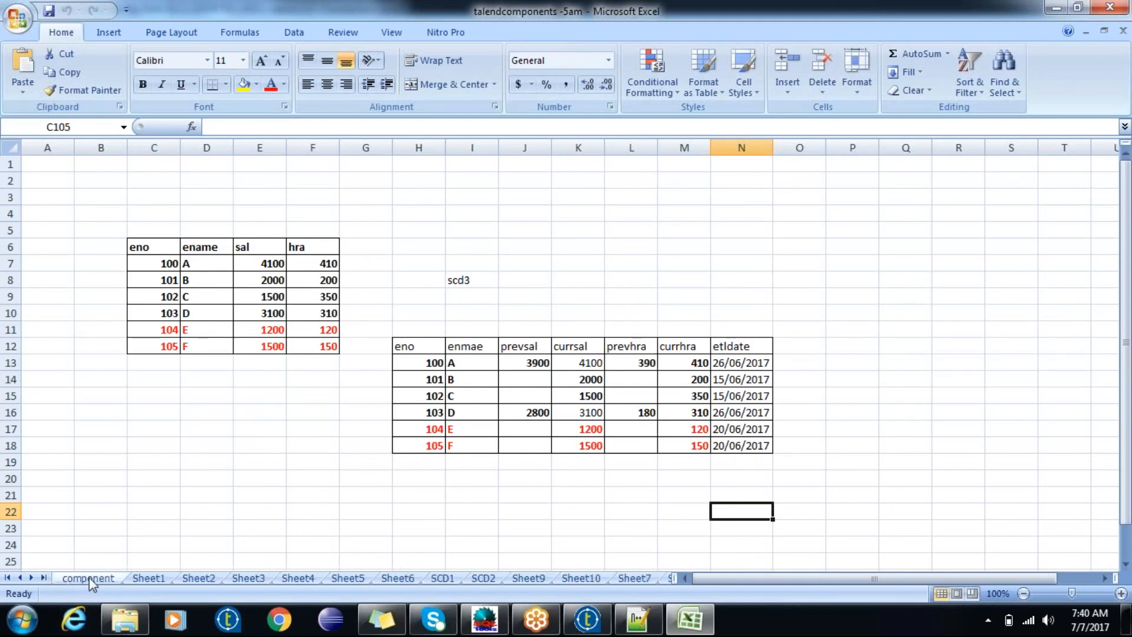
# - Look up through the component list from tfileOutputPositional to the highlighted tmap row
pyautogui.doubleClick(212, 366)
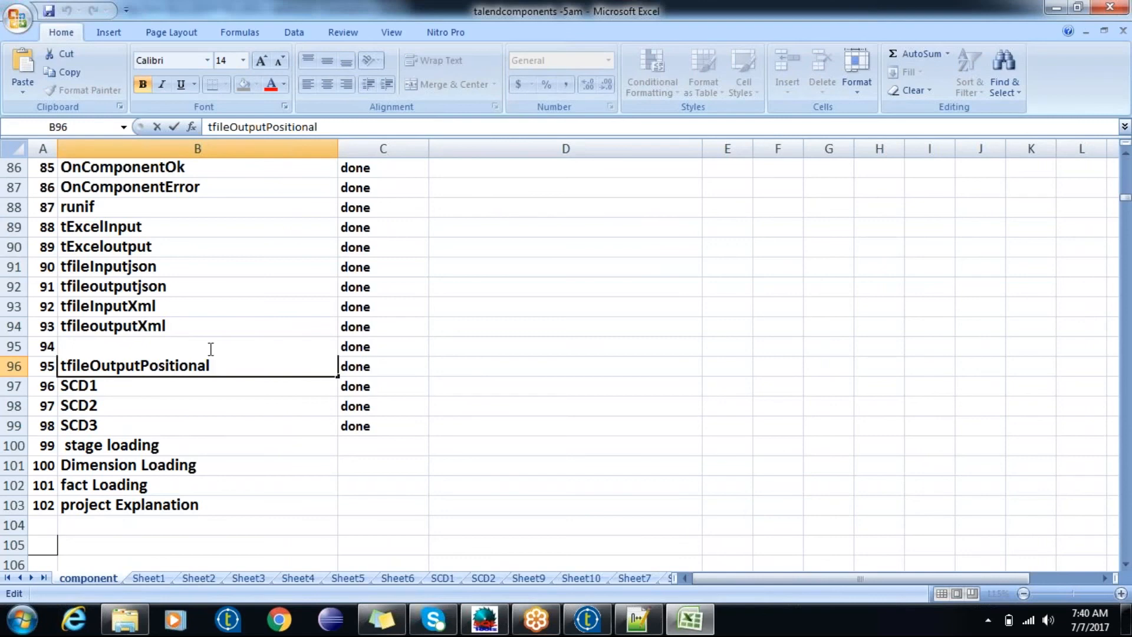
pyautogui.press('Escape')
pyautogui.press('Up')
pyautogui.press('Up')
pyautogui.press('Up')
pyautogui.press('Up')
pyautogui.press('Up')
pyautogui.press('Up')
pyautogui.press('Up')
pyautogui.press('Up')
pyautogui.press('Up')
pyautogui.press('Up')
pyautogui.press('Up')
pyautogui.press('Up')
pyautogui.press('Up')
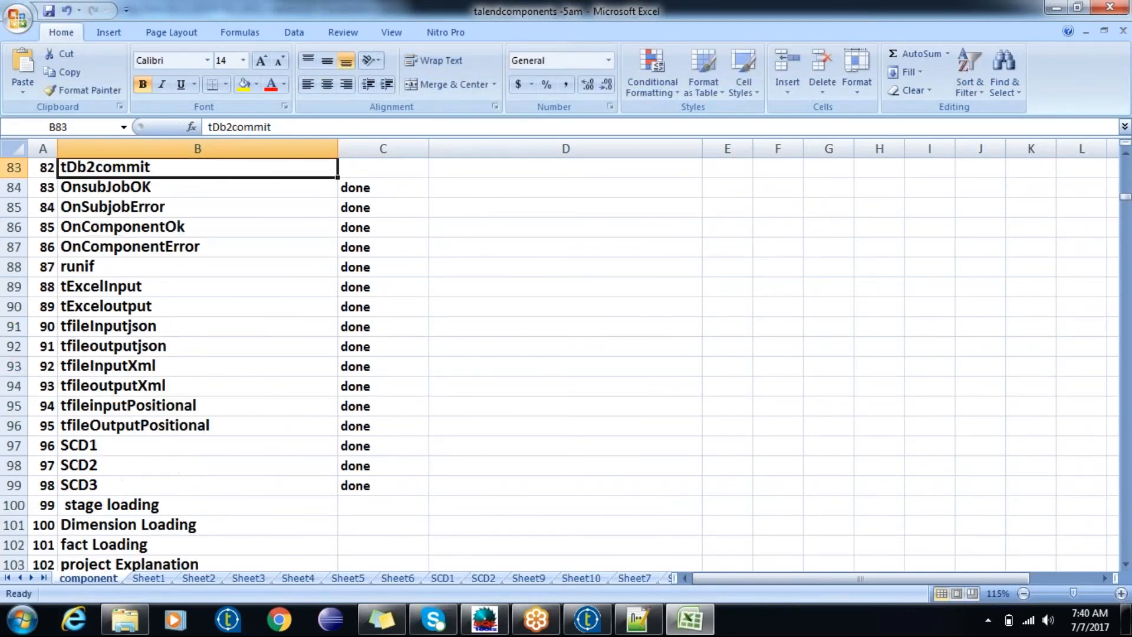
pyautogui.press('Up')
pyautogui.press('Up')
pyautogui.press('Up')
pyautogui.press('Up')
pyautogui.press('Up')
pyautogui.press('Up')
pyautogui.press('Up')
pyautogui.press('Up')
pyautogui.press('Up')
pyautogui.press('Up')
pyautogui.press('Up')
pyautogui.press('Up')
pyautogui.press('Up')
pyautogui.press('Up')
pyautogui.press('Up')
pyautogui.press('Up')
pyautogui.press('Up')
pyautogui.press('Up')
pyautogui.press('Up')
pyautogui.press('Up')
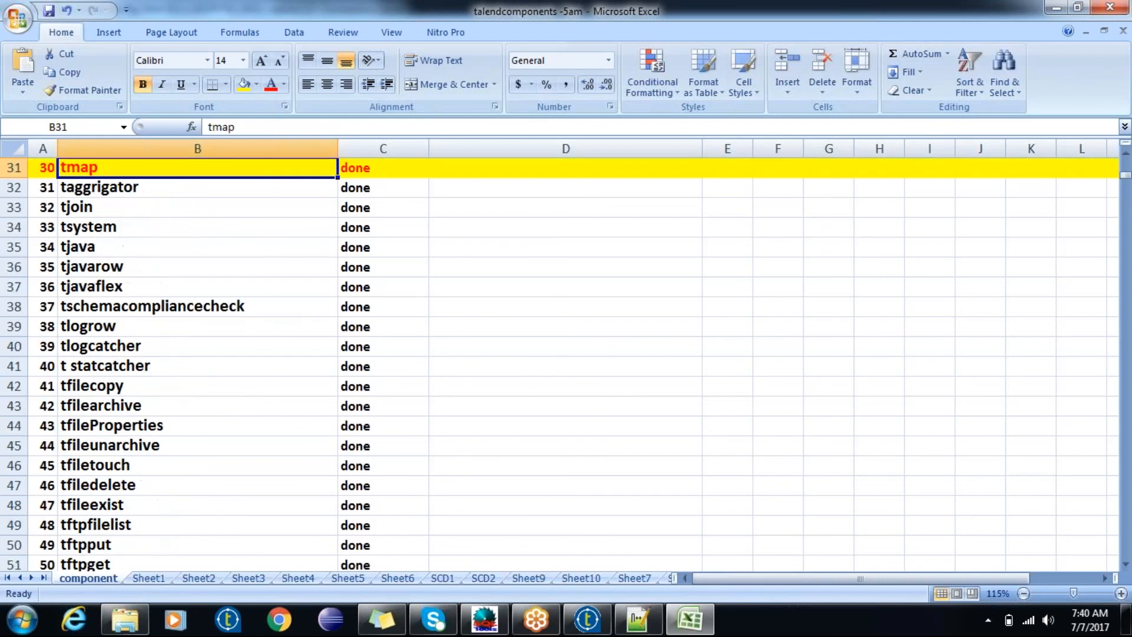
pyautogui.press('Up')
pyautogui.press('Up')
pyautogui.press('Up')
pyautogui.press('Up')
pyautogui.press('Up')
pyautogui.press('Up')
pyautogui.press('Up')
pyautogui.press('Up')
pyautogui.click(179, 327)
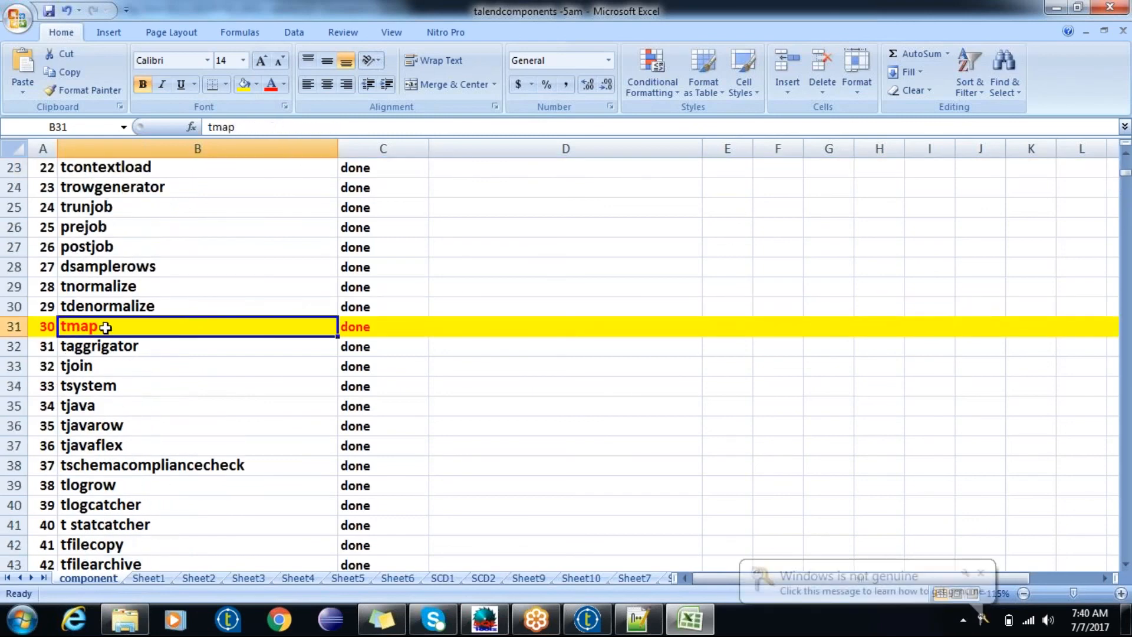
# - Examine the number, name and status cells of the highlighted tmap row, leaving its name cell selected
pyautogui.moveTo(44, 326); pyautogui.dragTo(357, 322)
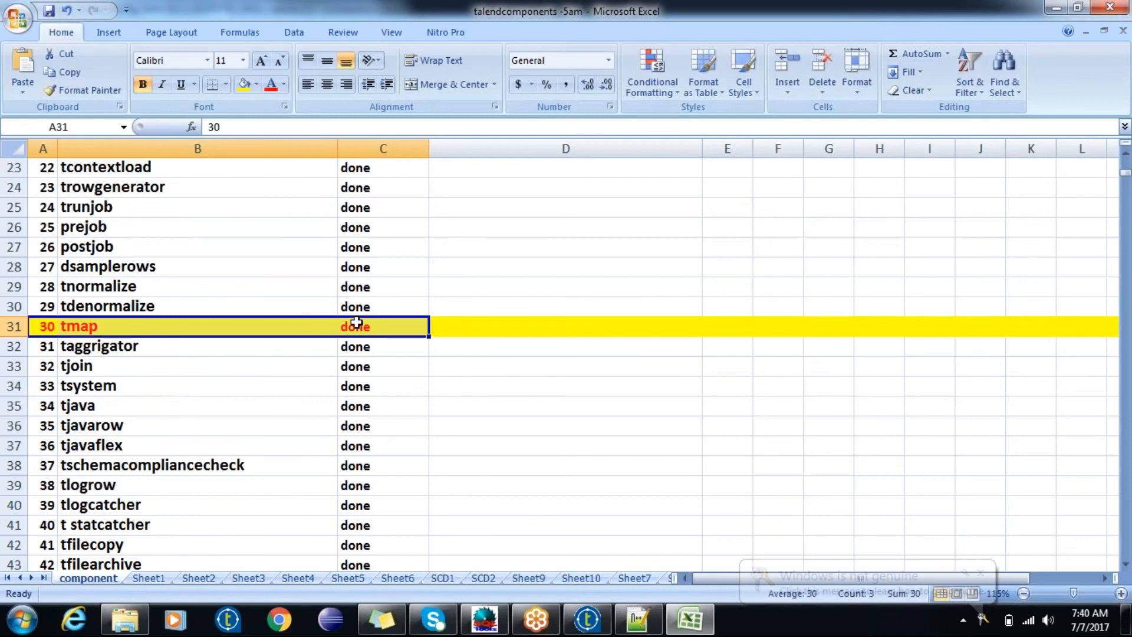
pyautogui.click(145, 330)
pyautogui.click(357, 327)
pyautogui.click(250, 326)
pyautogui.click(47, 325)
pyautogui.click(98, 327)
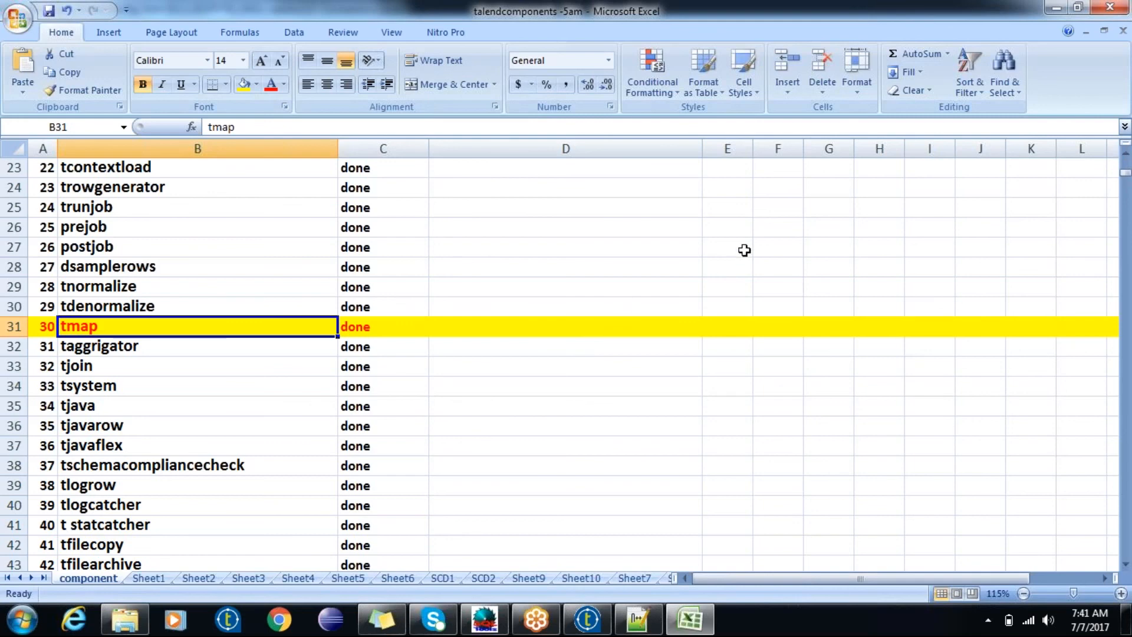
# - Close the talendcomponents -5am workbook without saving and return to Talend to review the tFilterRow_1 condition
pyautogui.click(1112, 8)
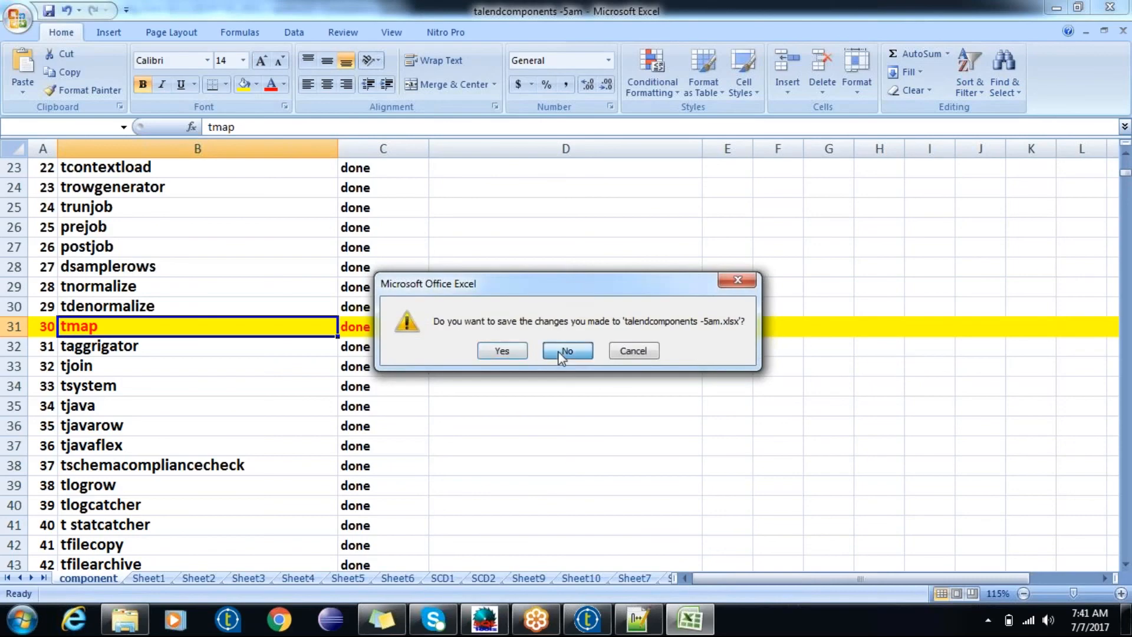
pyautogui.click(561, 352)
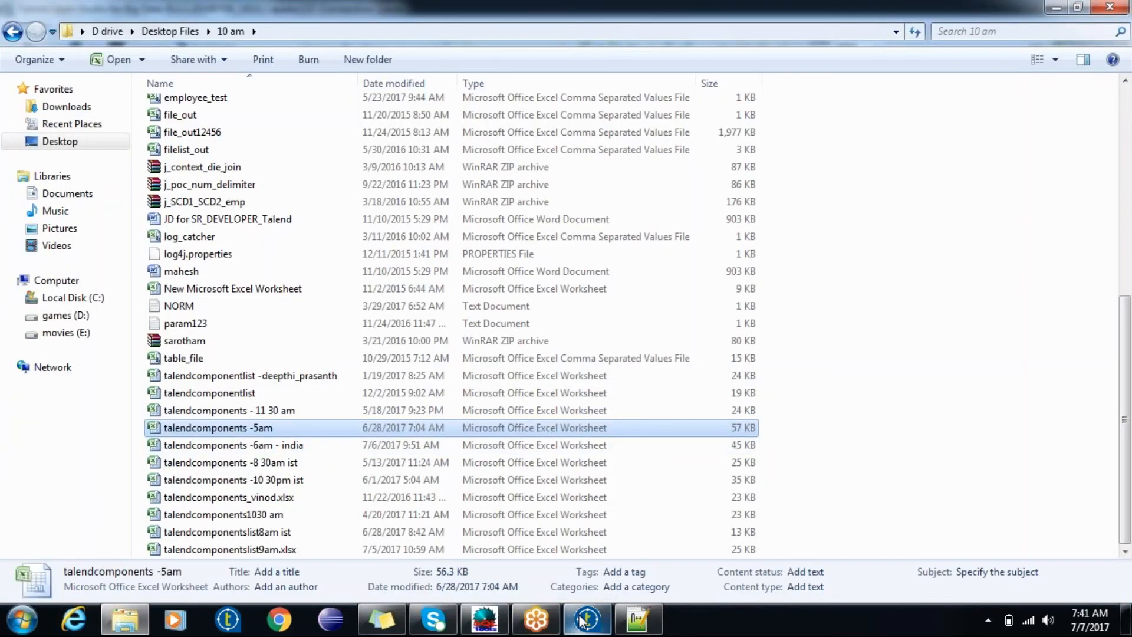
pyautogui.click(584, 619)
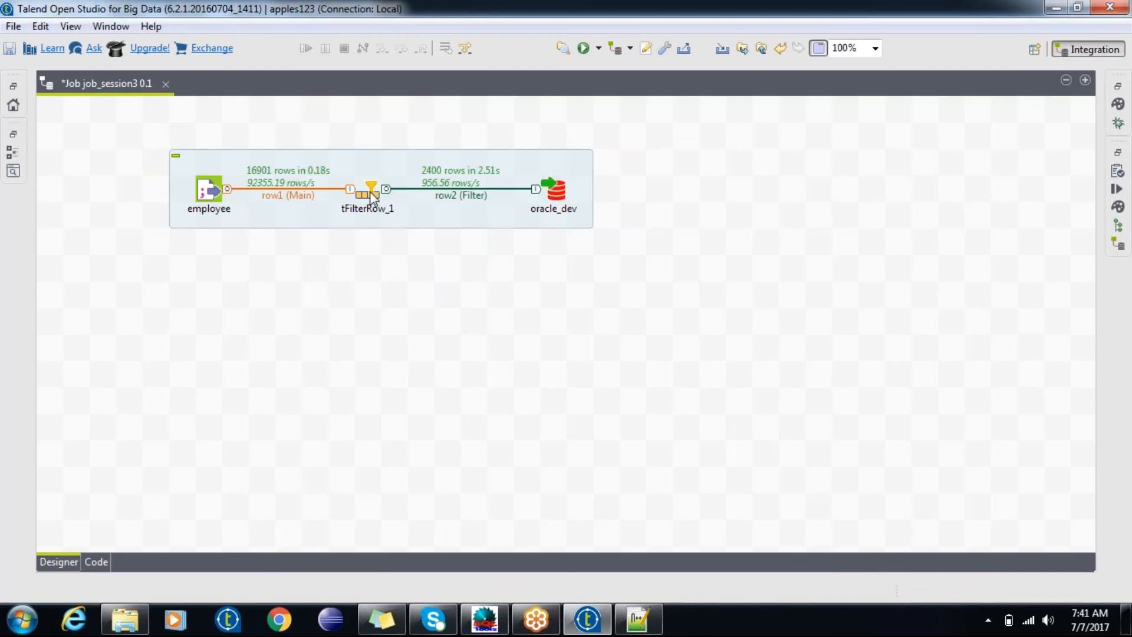
pyautogui.doubleClick(370, 191)
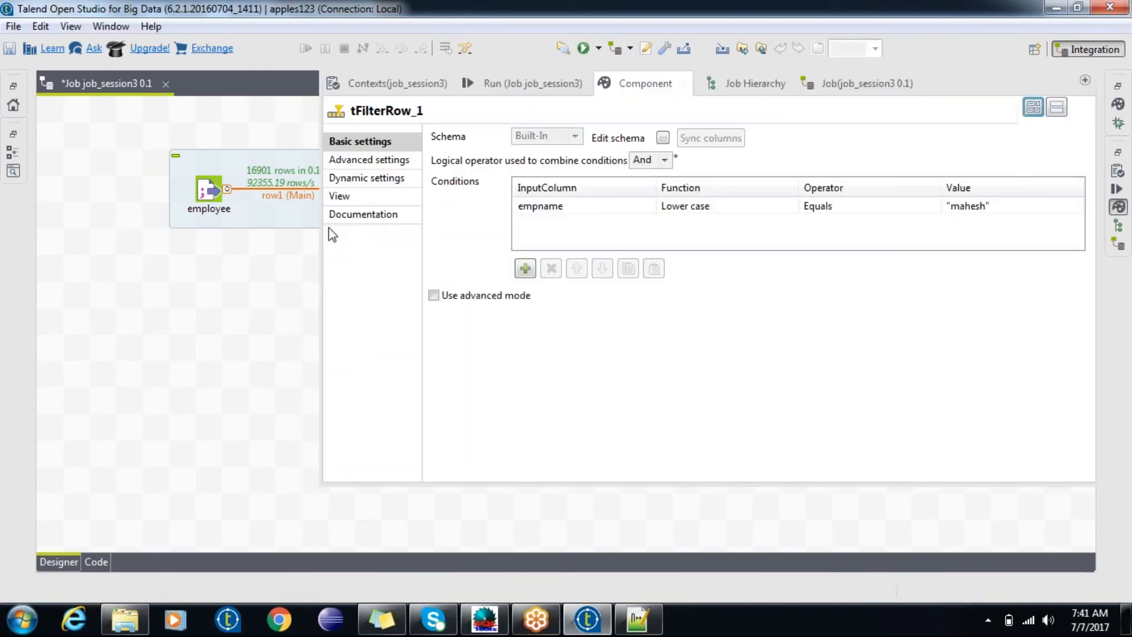
pyautogui.click(314, 237)
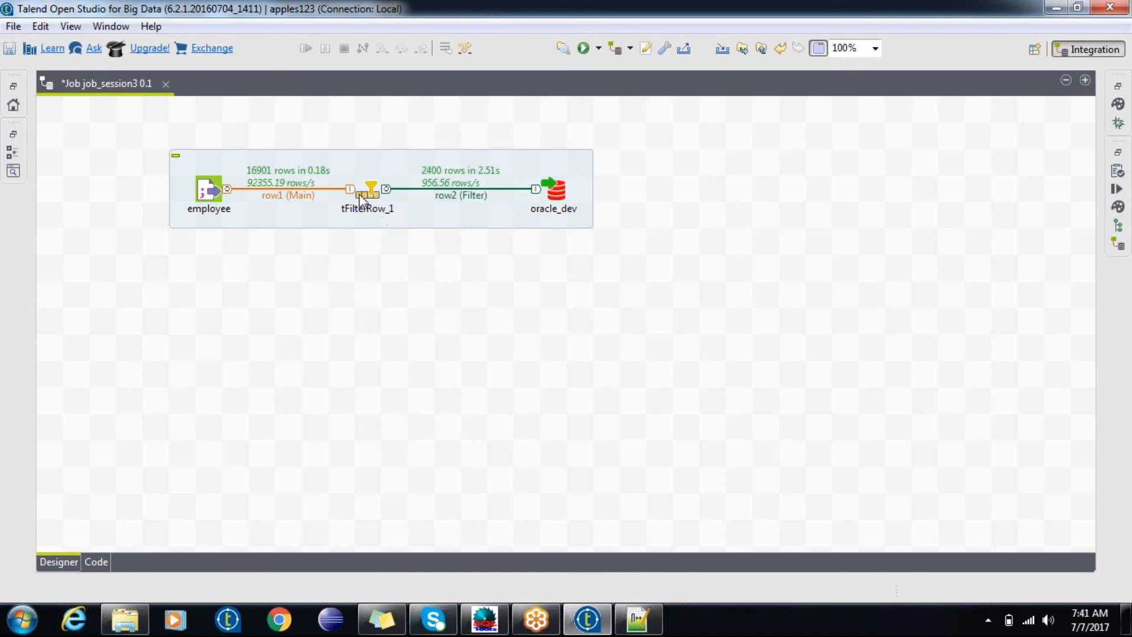
# - Add the oracle_dev connection from the repository to job_session3 as a second Oracle output component below the existing flow
pyautogui.click(15, 89)
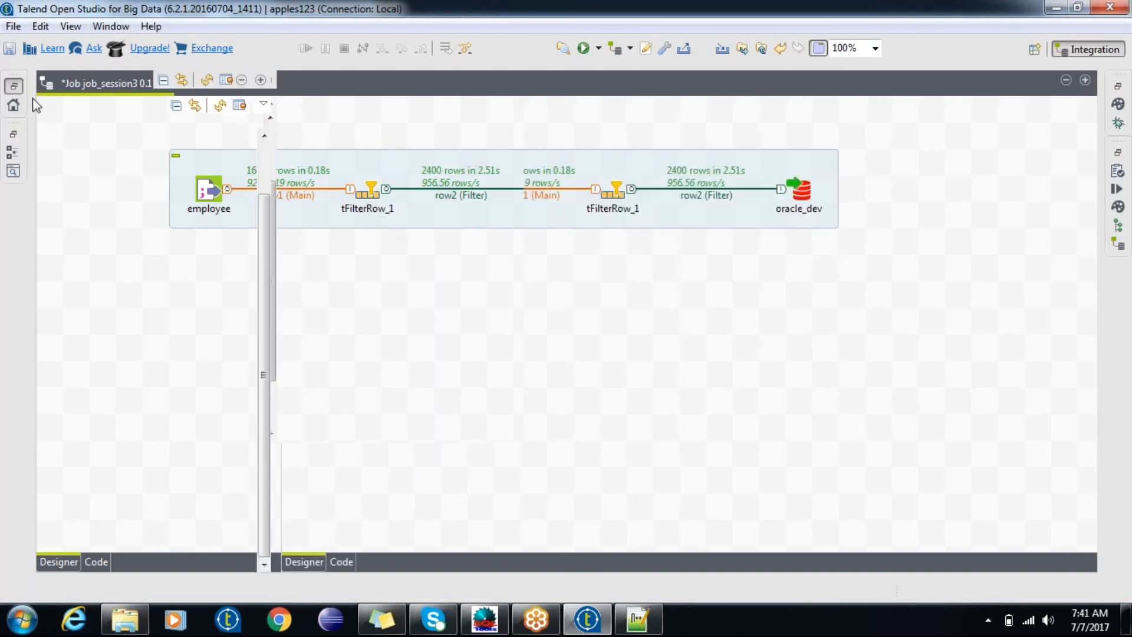
pyautogui.moveTo(335, 313); pyautogui.dragTo(737, 319)
pyautogui.doubleClick(477, 186)
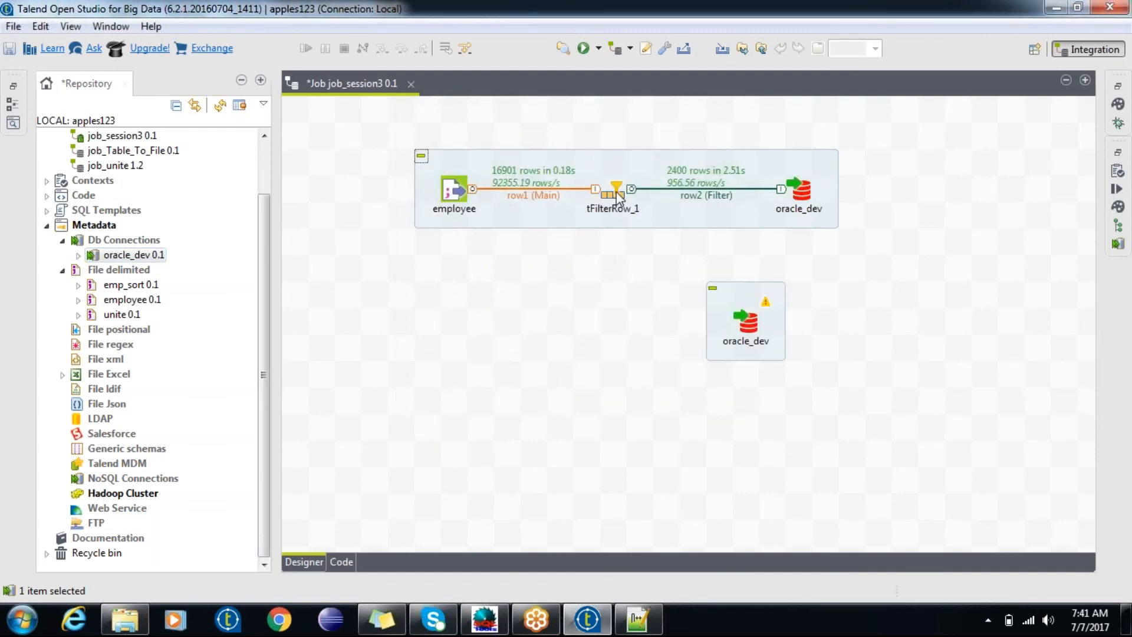
# - Connect tFilterRow_1 to the new oracle_dev output with a Reject row
pyautogui.rightClick(618, 196)
pyautogui.moveTo(670, 206)
pyautogui.click(847, 203)
pyautogui.click(746, 322)
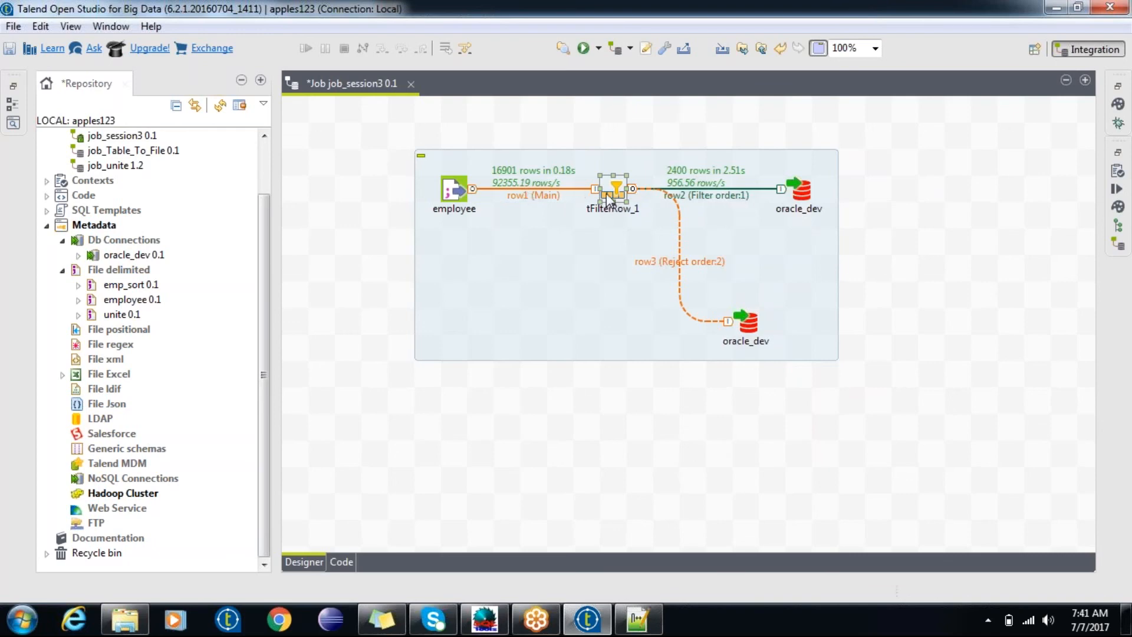
# - Set the second oracle_dev output's table to "rejecttable" and its action on table to Drop table if exists and create
pyautogui.doubleClick(747, 325)
pyautogui.click(512, 278)
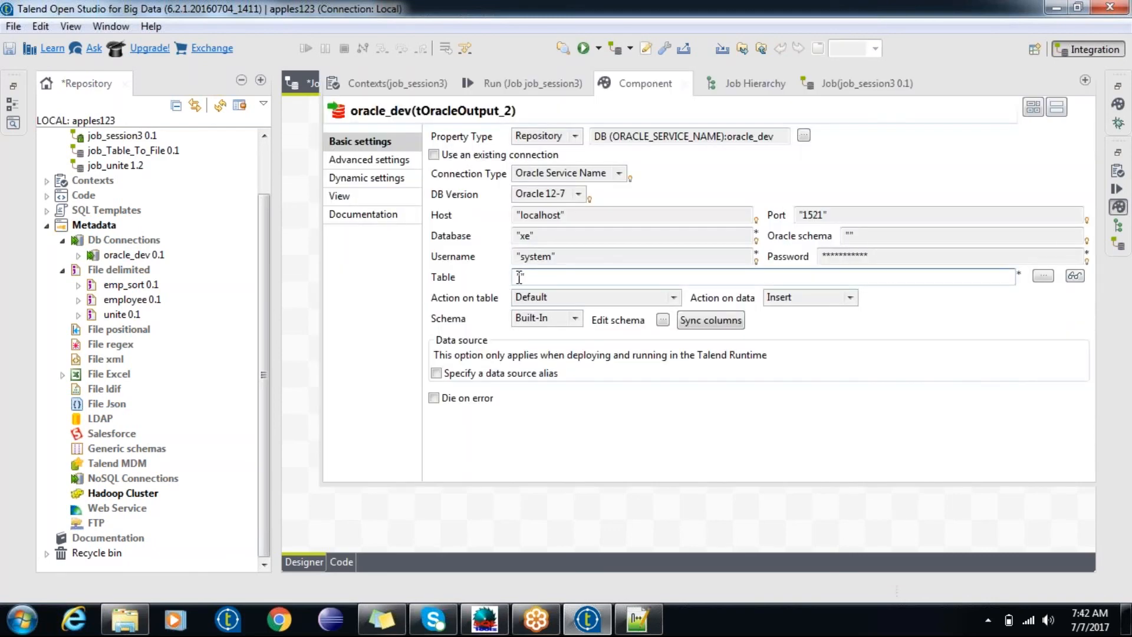
pyautogui.write('re')
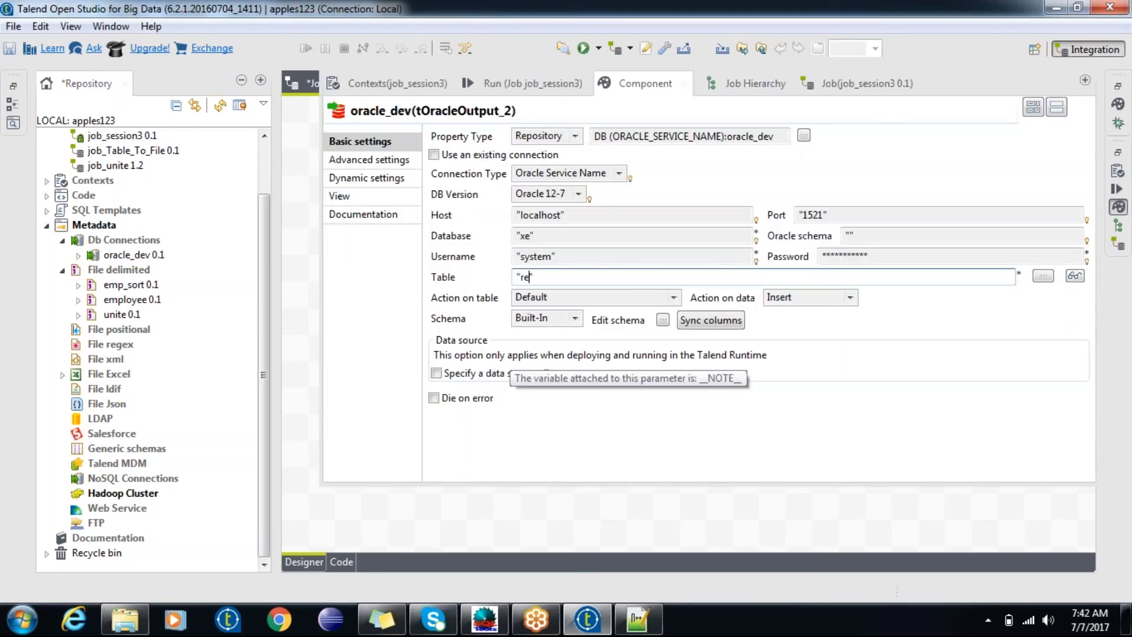
pyautogui.write('jecttable')
pyautogui.click(605, 298)
pyautogui.click(587, 364)
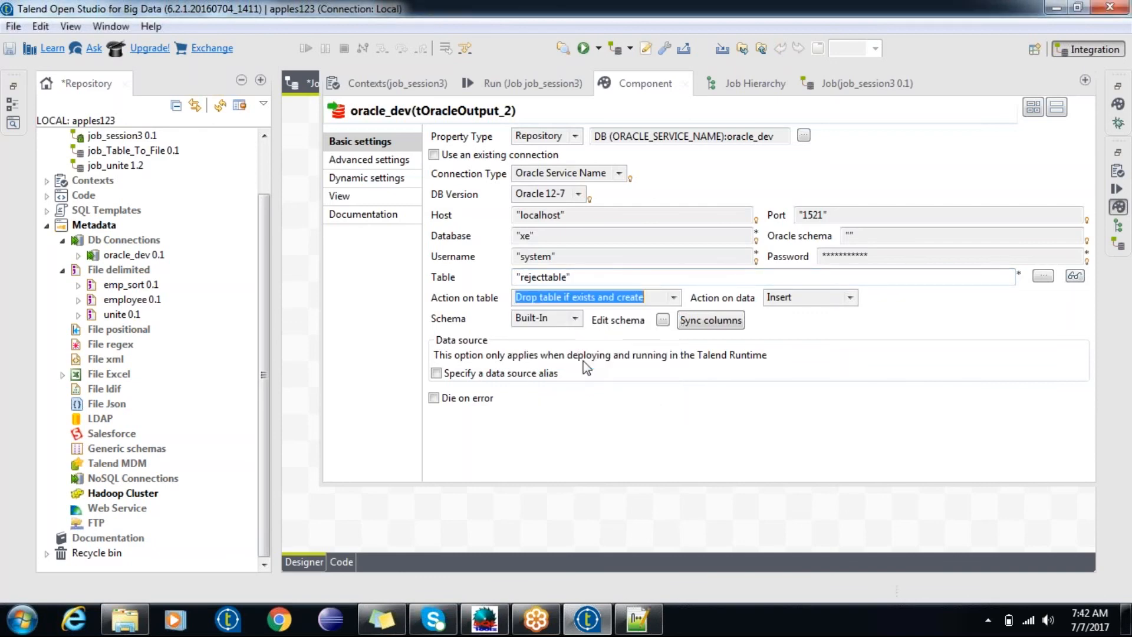
# - Run job_session3 with the reject output connected and return to the design to watch the row statistics
pyautogui.click(548, 490)
pyautogui.press('F6')
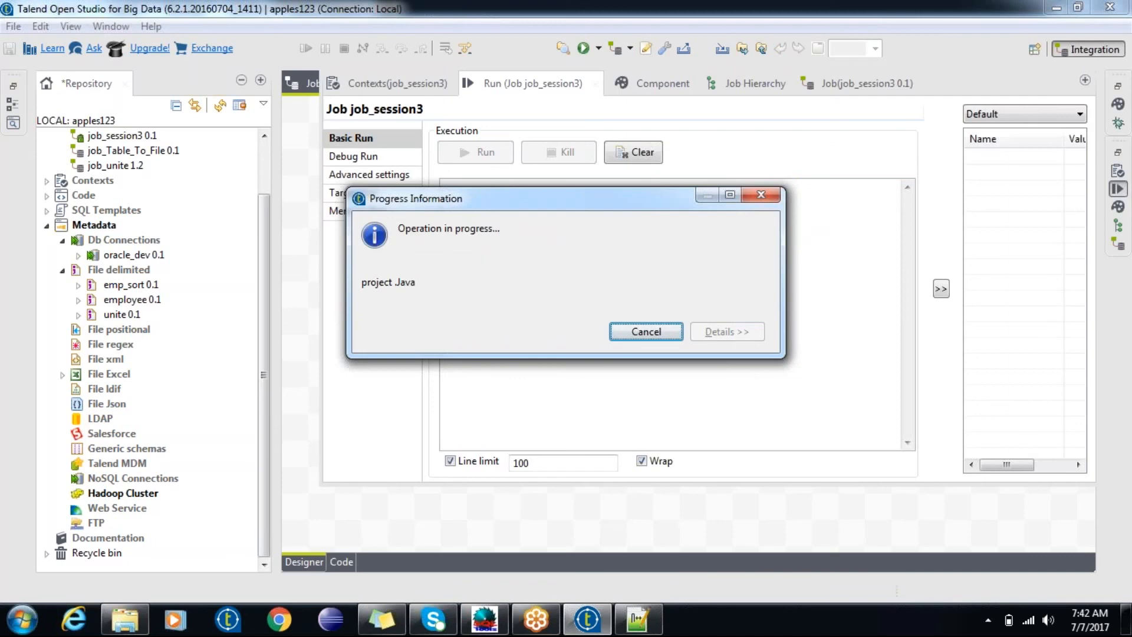
pyautogui.click(649, 519)
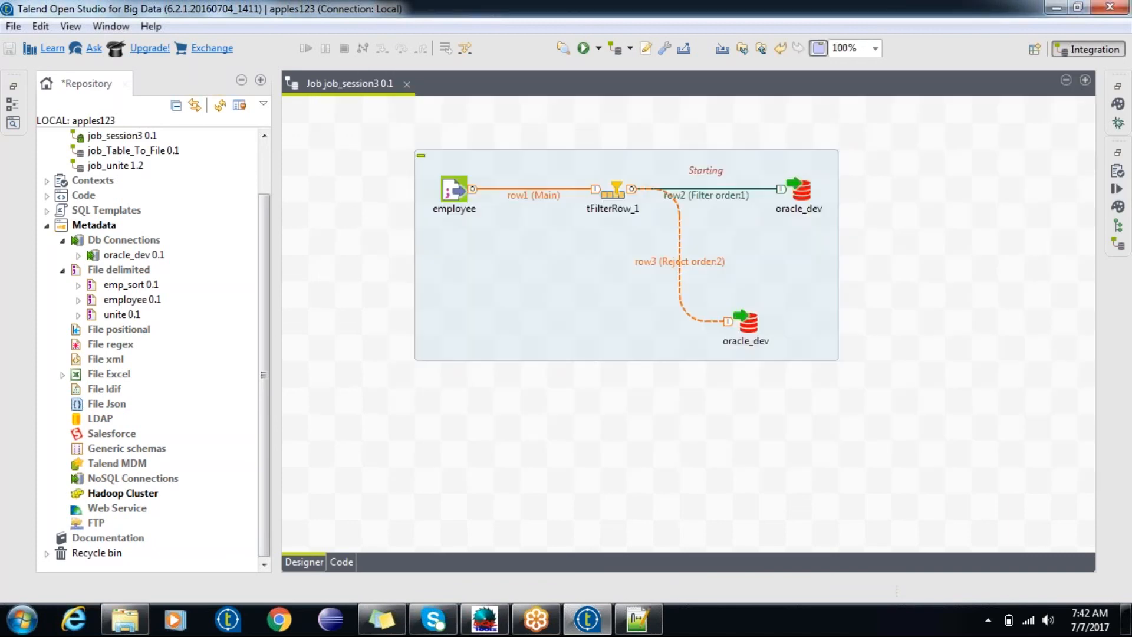